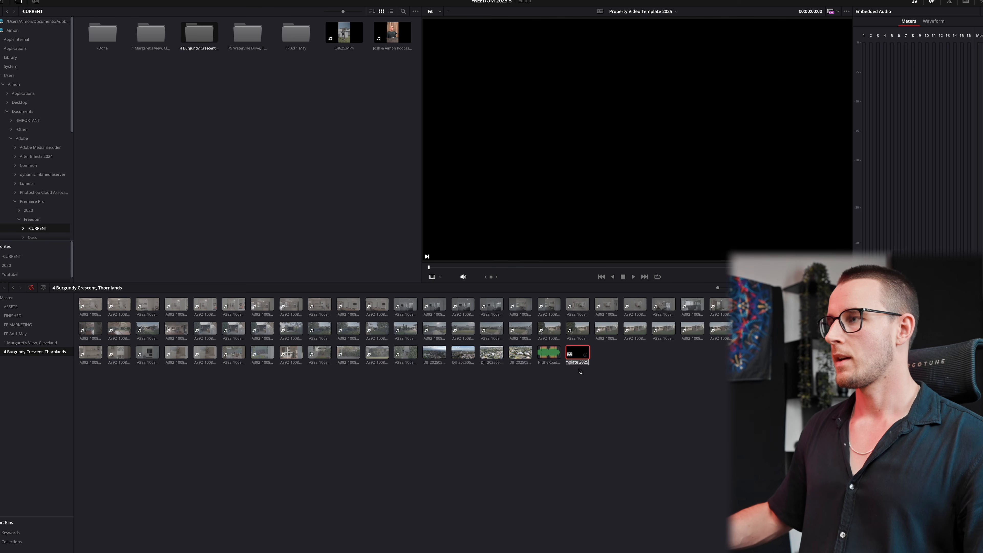
- Set the four DJI drone clips to 50 fps in Clip Attributes, then open the Thornlands timeline
drag(511, 381, 404, 355)
right_click(432, 356)
click(464, 196)
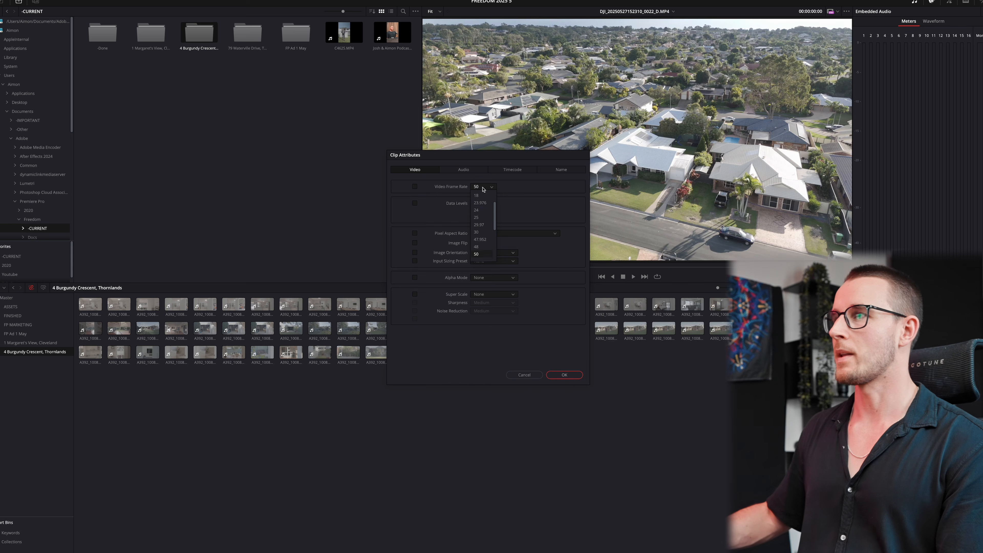
click(561, 375)
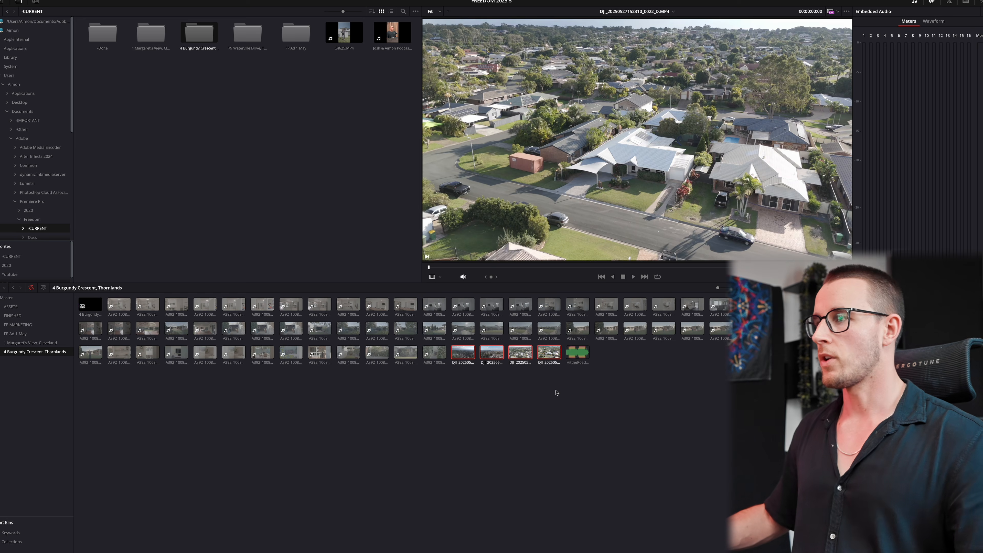
double_click(100, 311)
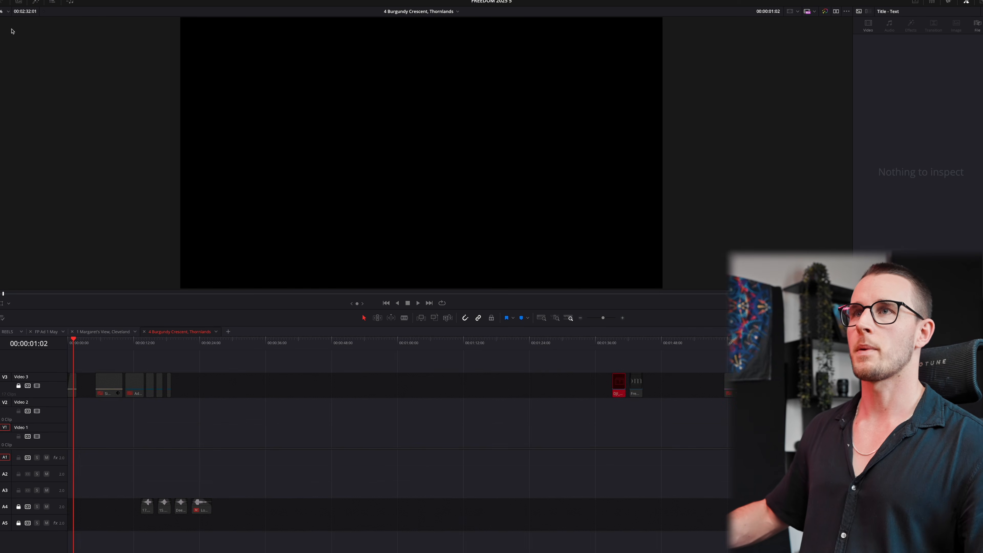
- Drag every bin clip onto V1/A1 and delete the leading gap so the edit starts at 00:00:00:00
click(16, 3)
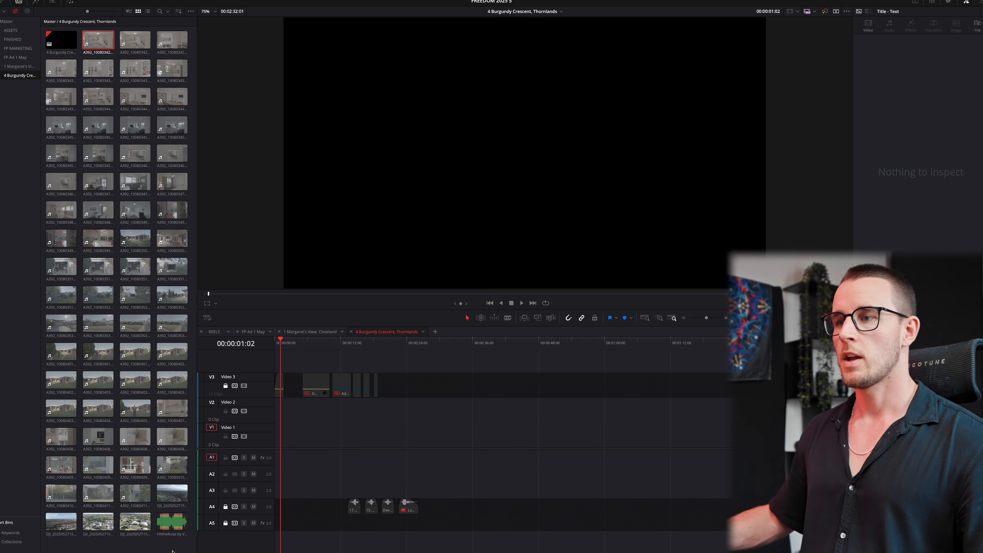
shift+click(173, 522)
drag(173, 522, 371, 448)
click(329, 435)
key(Delete)
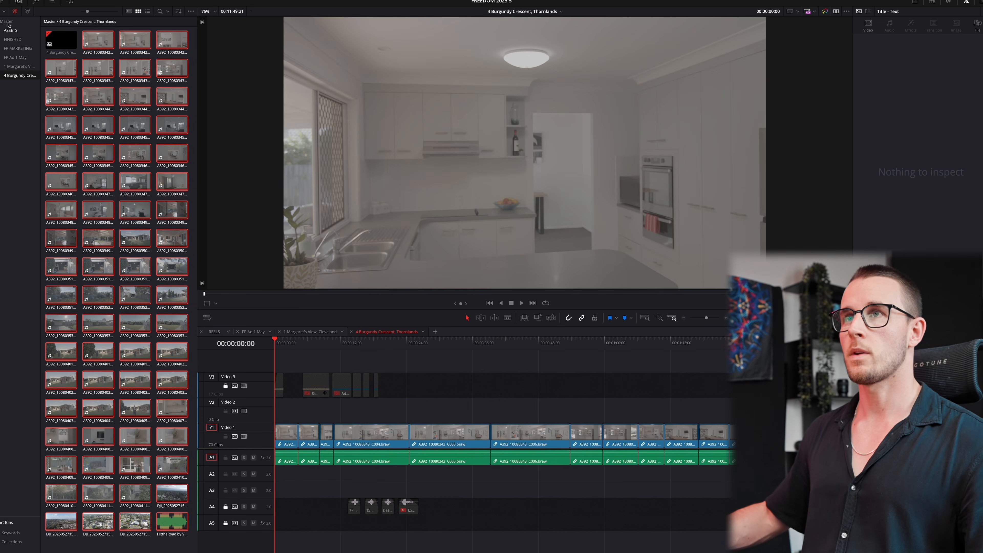
click(16, 3)
scroll(256, 518, down, 10)
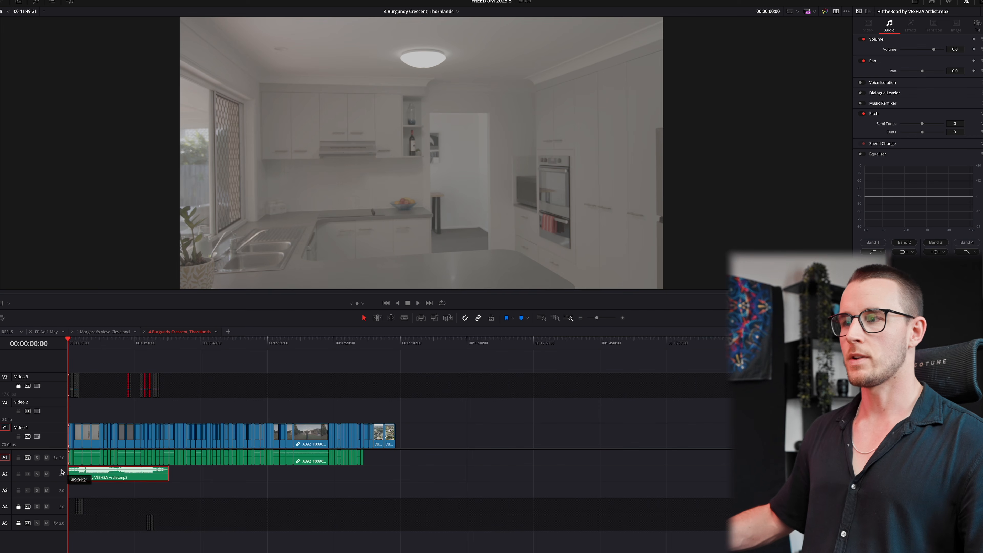
- Shift the last Video 1 clips later and delete clip A392_10080405_C054
drag(366, 421, 409, 441)
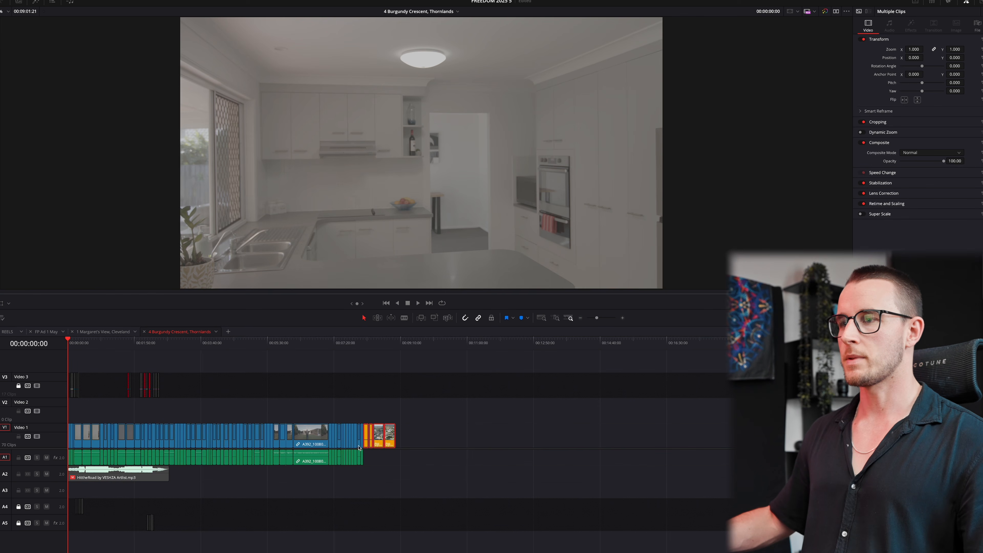
click(276, 341)
scroll(529, 398, up, 3)
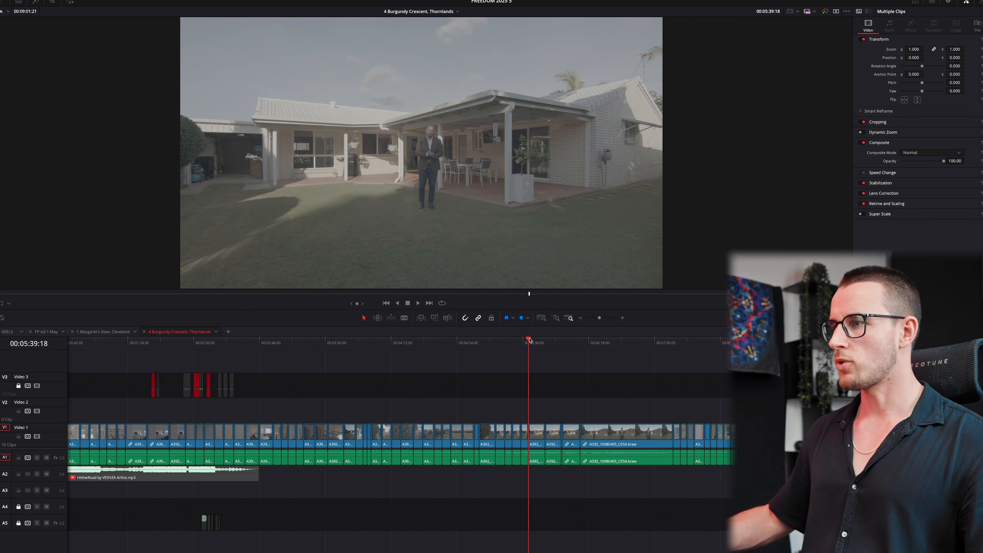
drag(529, 340, 480, 355)
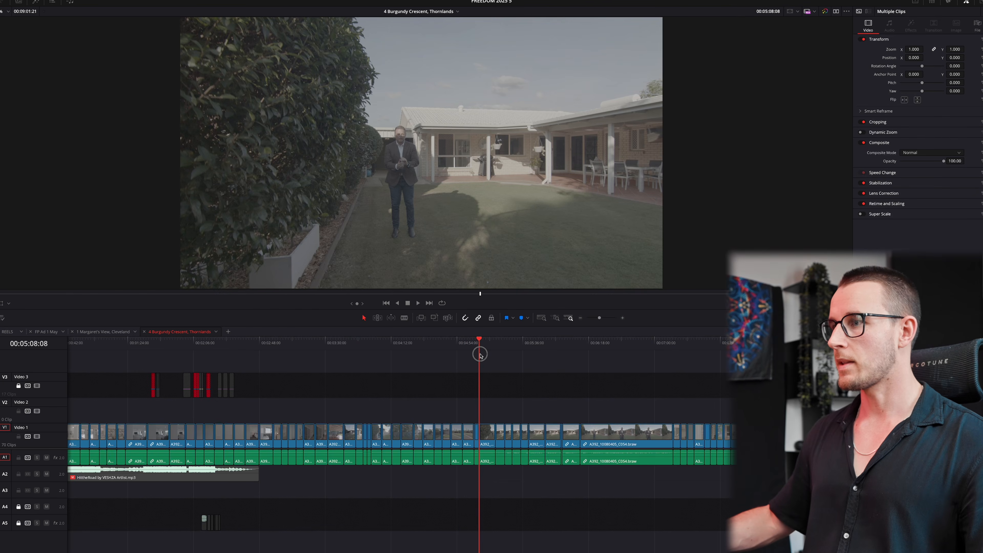
drag(487, 432, 538, 433)
click(724, 360)
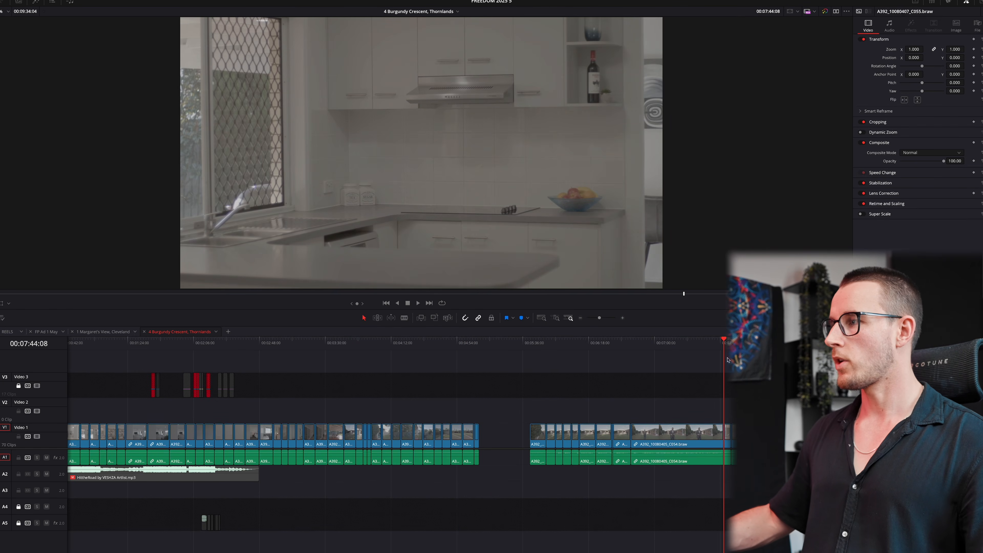
drag(734, 434, 741, 433)
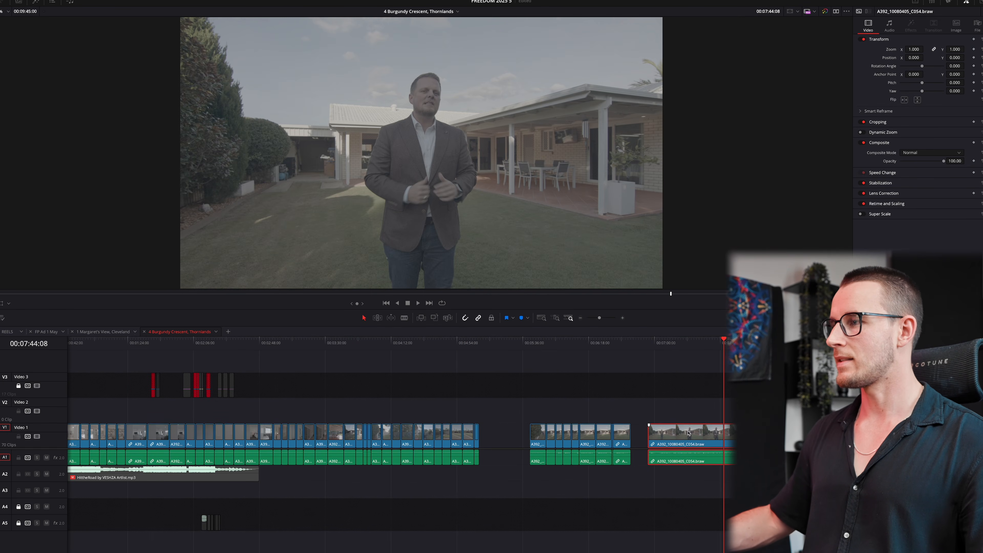
key(super+minus)
key(BackSpace)
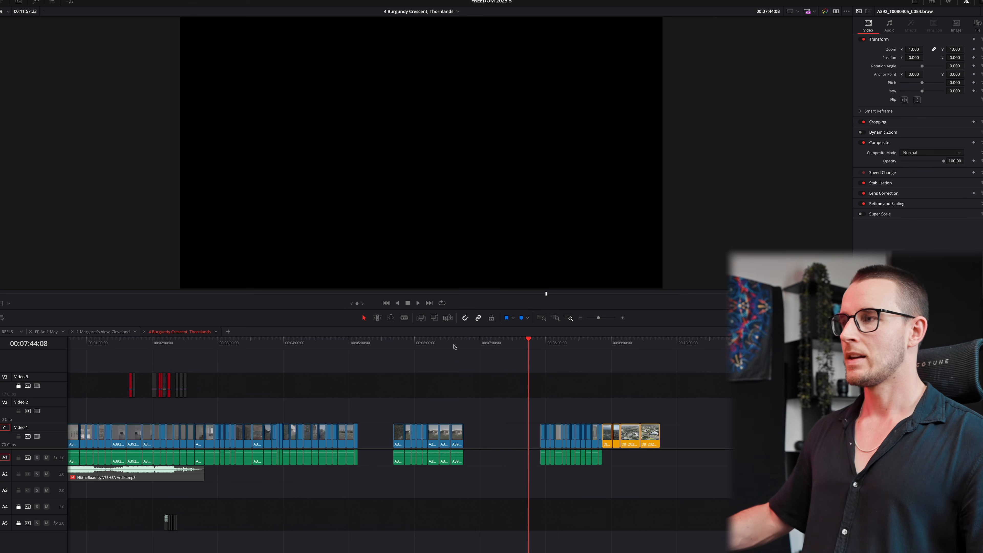
- Delete a run of unwanted Video 1 clips around the house exterior shot
click(455, 346)
key(super+equal)
drag(370, 411, 529, 429)
key(BackSpace)
- Delete all camera audio clips on A1, leaving the music on A2
drag(672, 465, 844, 434)
key(BackSpace)
key(g)
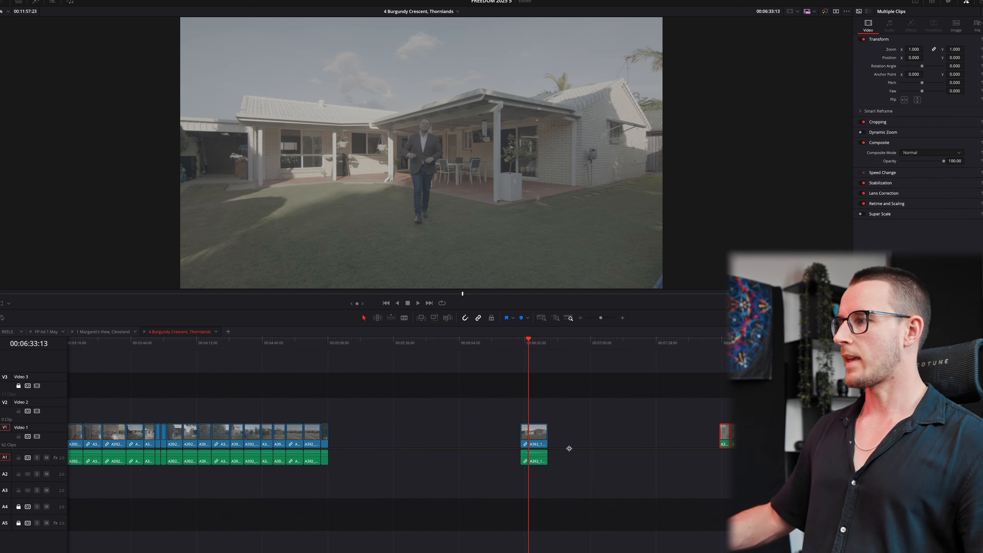
key(super+minus)
drag(463, 453, 11, 454)
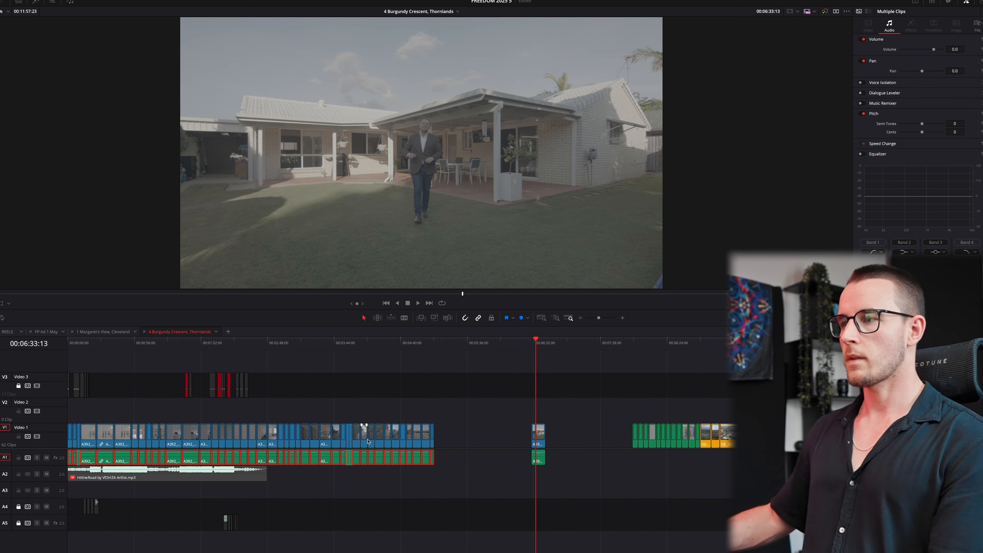
key(BackSpace)
key(Home)
key(super+a)
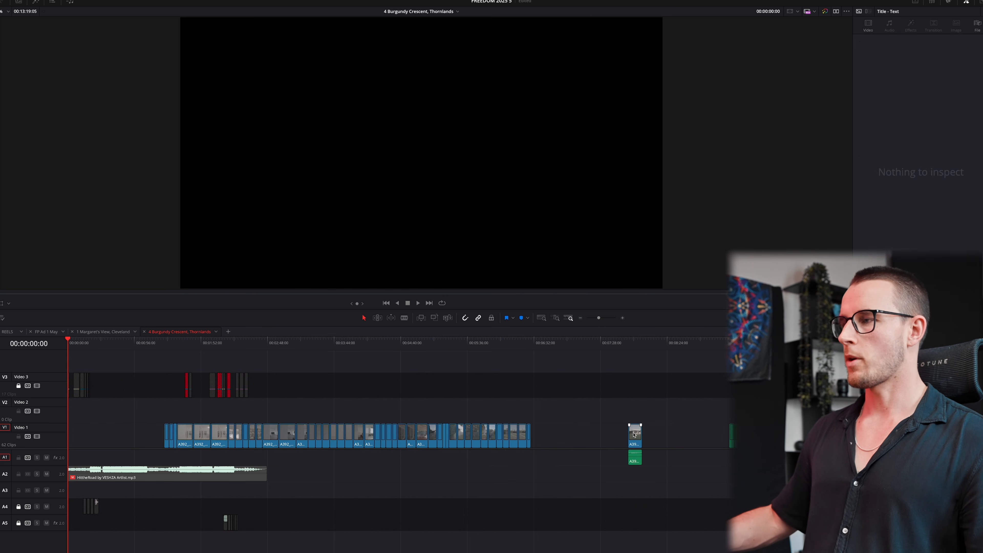
- Move a late clip to the timeline start and ripple delete clips C001 through C003
drag(634, 435, 76, 433)
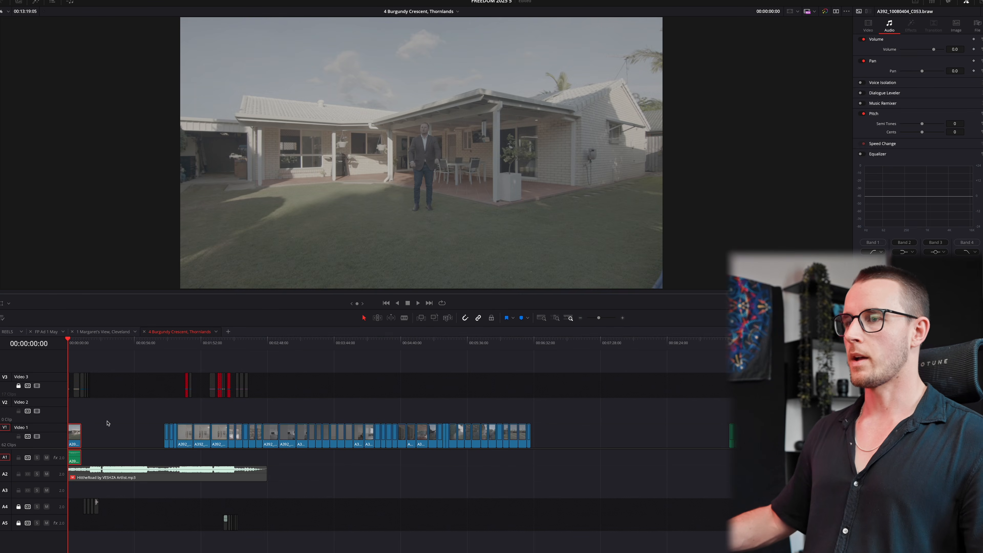
click(168, 368)
key(ctrl+equal)
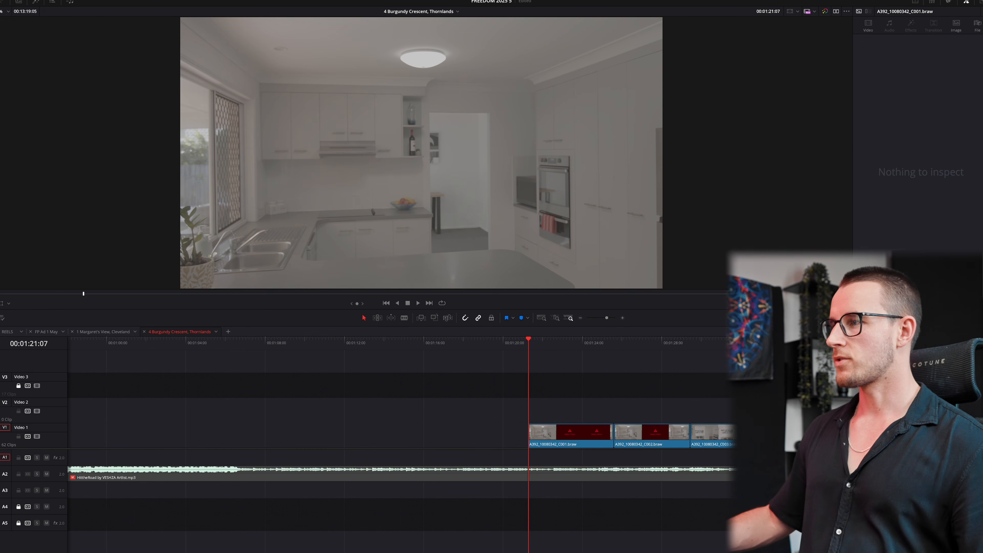
drag(584, 401, 713, 445)
key(Delete)
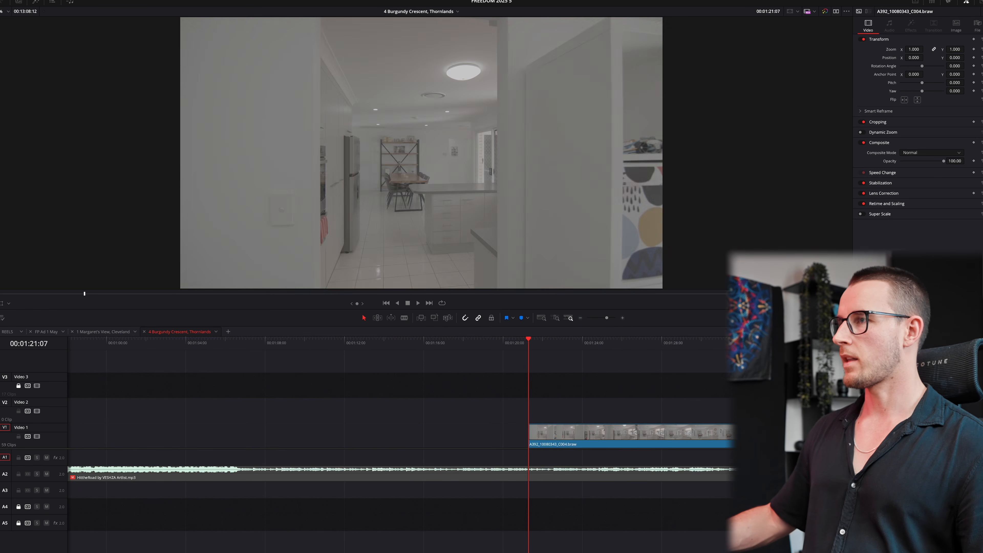
- Review the kitchen and dining shots and ripple delete clips C004 and C005
click(760, 344)
key(super+minus)
click(698, 345)
key(super+equal)
key(super+equal)
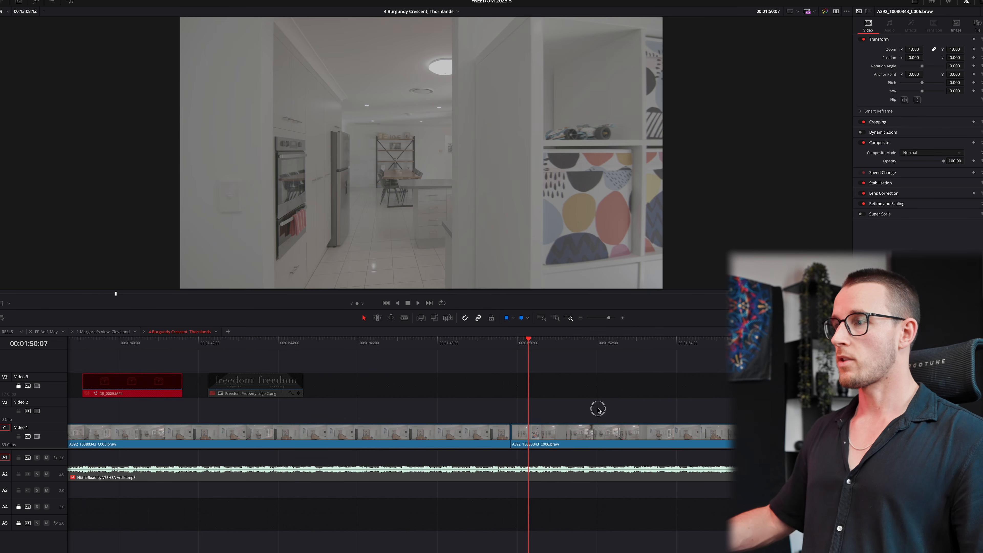
drag(537, 343, 971, 350)
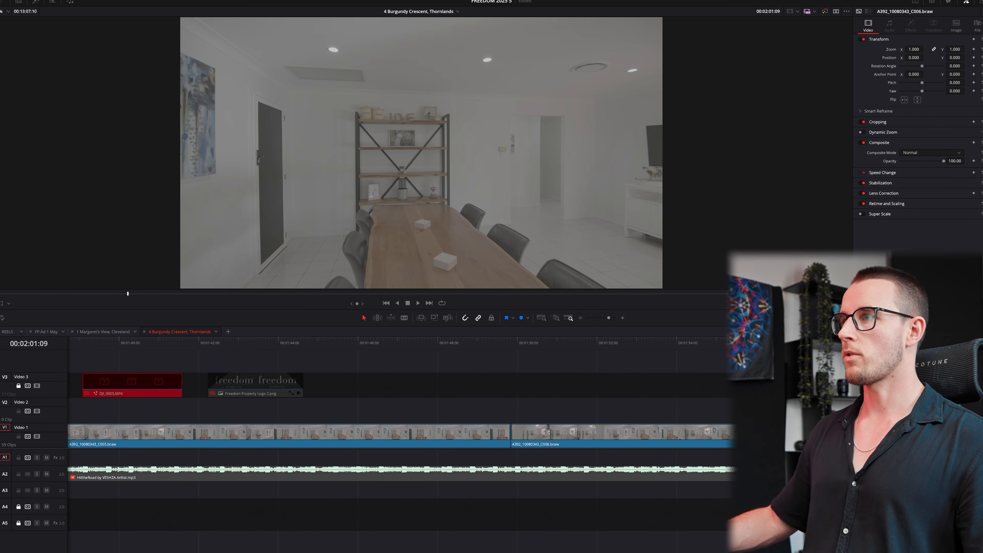
key(super+minus)
key(space)
click(386, 339)
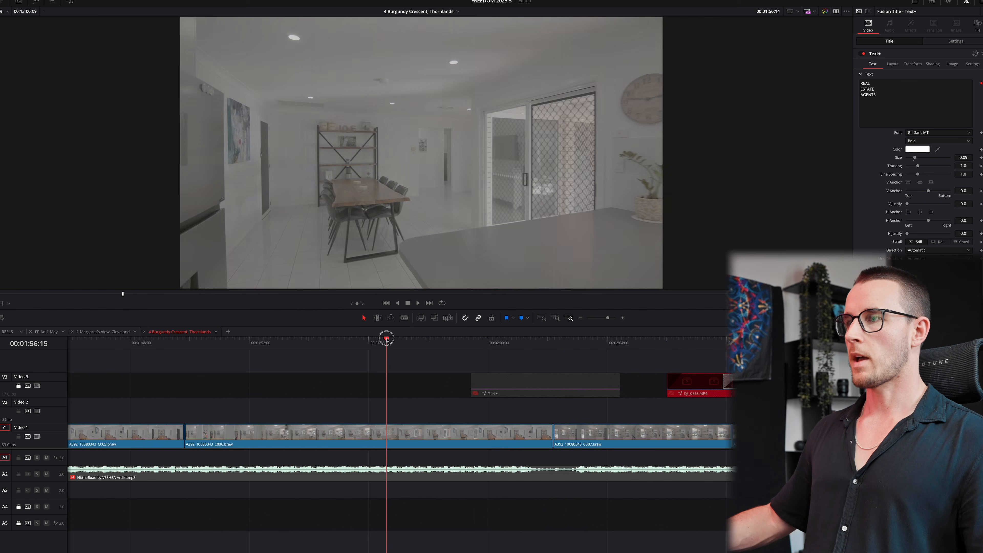
drag(386, 339, 546, 341)
key(super+minus)
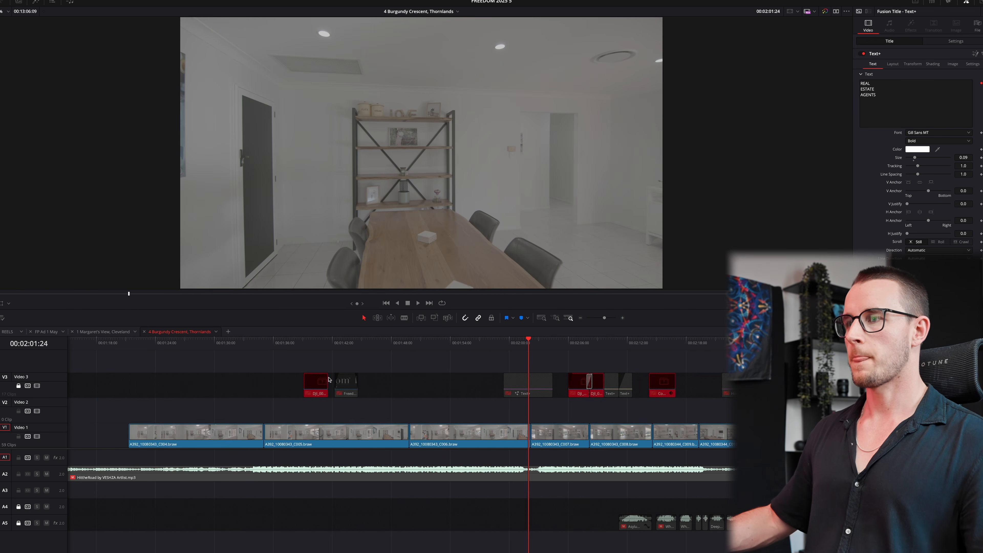
drag(278, 344, 409, 345)
key(Delete)
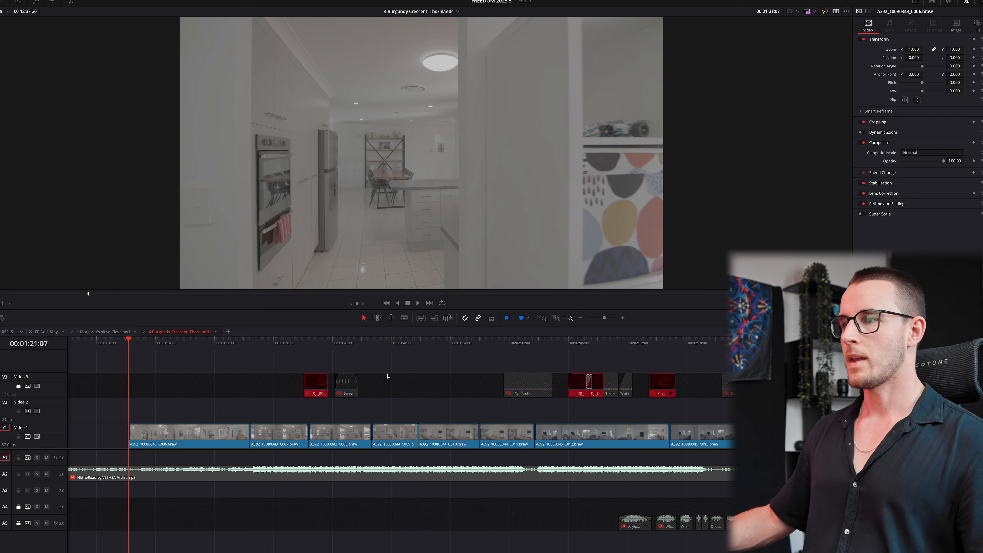
- Play back around 1:40 and ripple delete clip C007
click(291, 344)
key(super+equal)
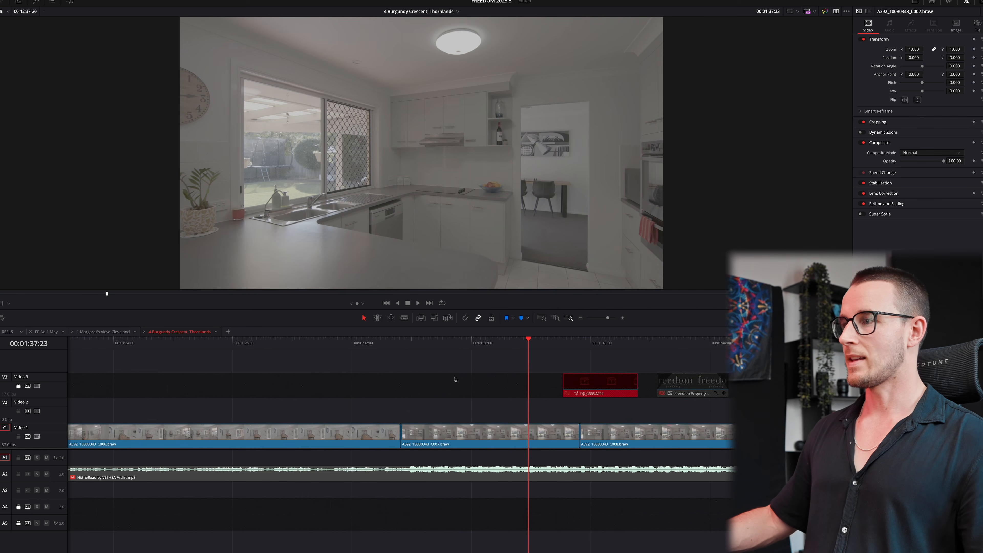
click(589, 347)
key(space)
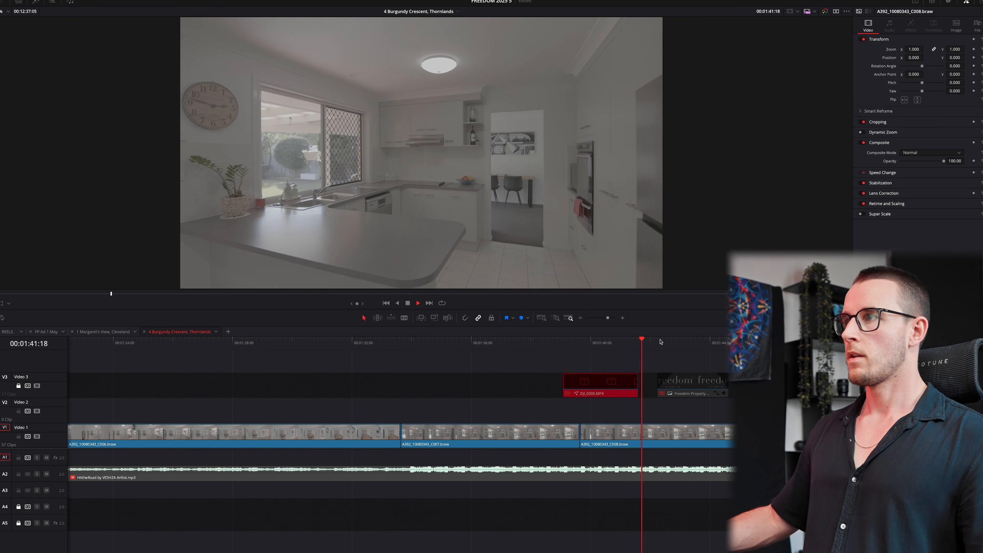
key(space)
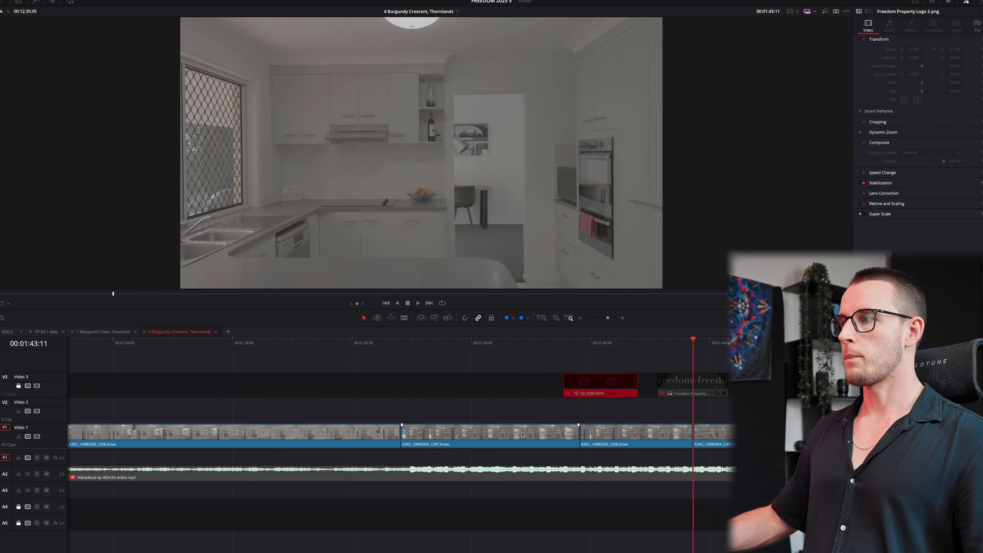
click(521, 434)
key(Delete)
- Ripple trim C009's start and end, and C011's end at about 1:49
click(611, 347)
key(space)
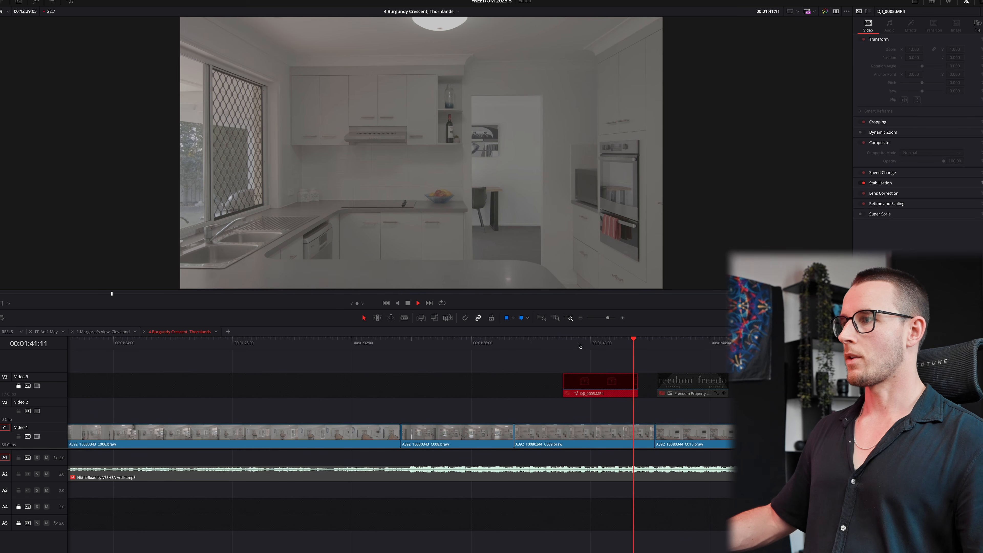
key(ctrl+shift+])
click(604, 346)
key(ctrl+shift+[)
click(696, 351)
key(space)
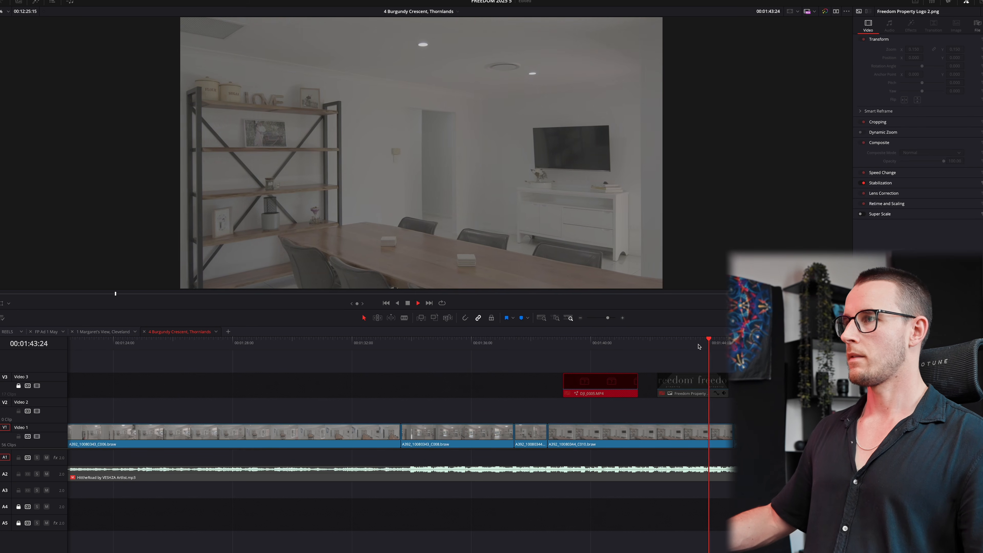
drag(895, 347, 868, 347)
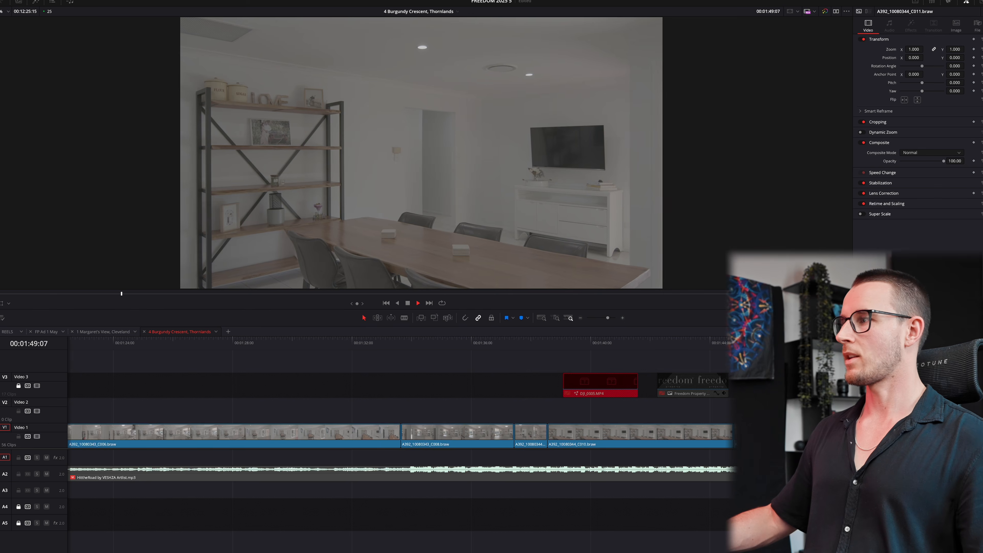
key(ctrl+shift+])
key(Up)
- Delete dining-nook clips C012 and C013, push later clips right, and move to C015
key(ctrl+minus)
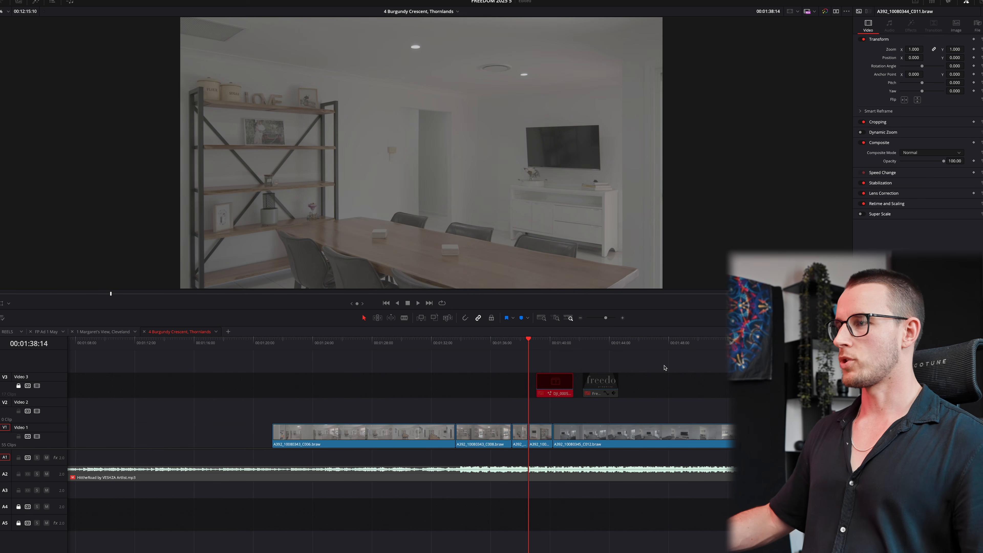
drag(694, 342, 707, 345)
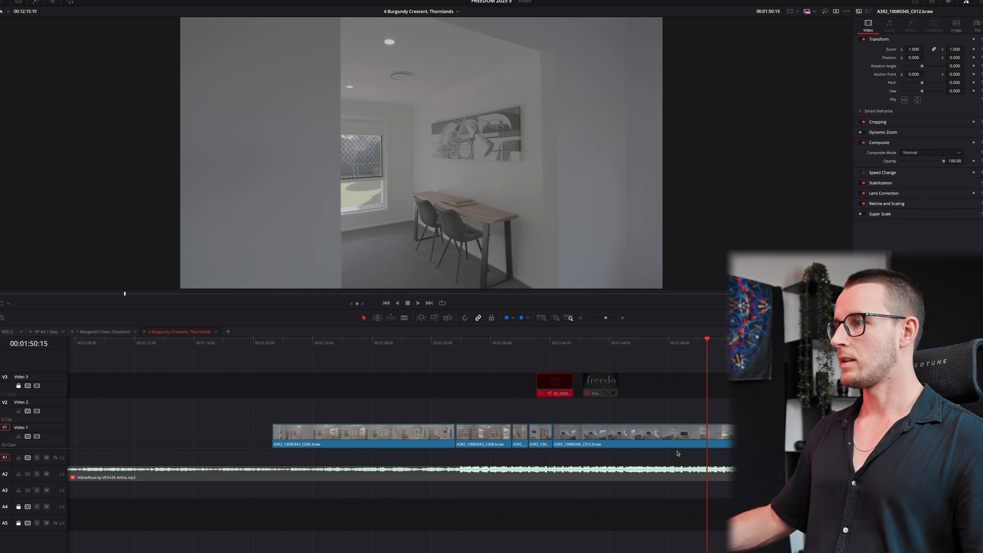
key(ctrl+minus)
drag(519, 436, 519, 437)
key(Delete)
key(ctrl+equal)
key(ctrl+equal)
key(ctrl+equal)
key(y)
drag(613, 439, 692, 439)
click(832, 343)
key(ctrl+minus)
key(ctrl+minus)
- Trim C015's end to the previewed frame and ripple delete living room clip C014
key(ctrl+equal)
key(ctrl+equal)
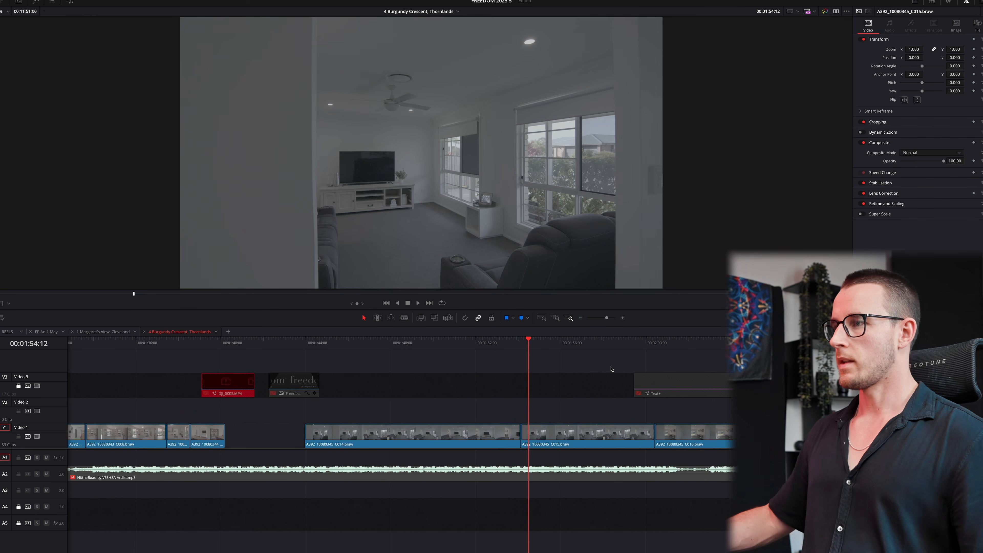
click(540, 341)
drag(530, 342, 614, 341)
key(ctrl+shift+bracketright)
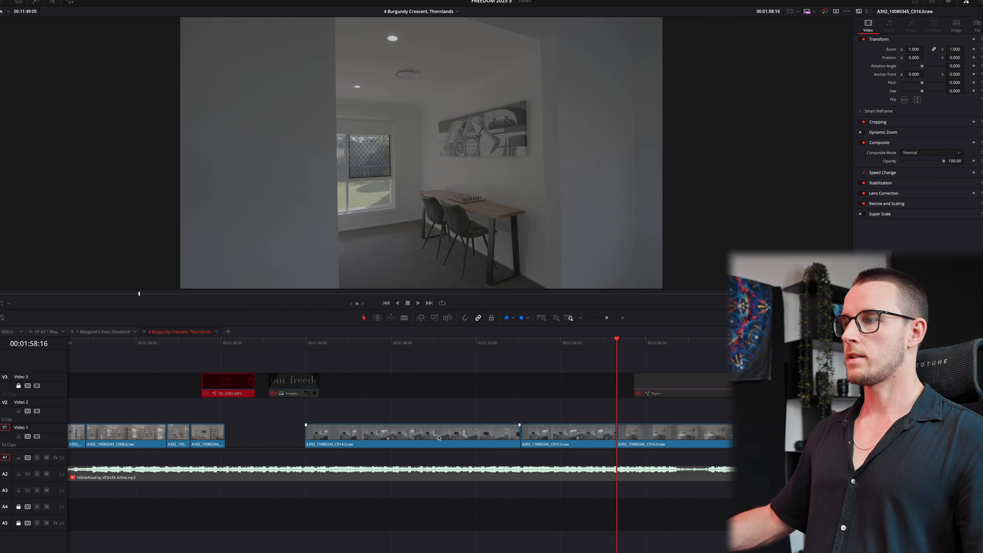
drag(357, 340, 460, 343)
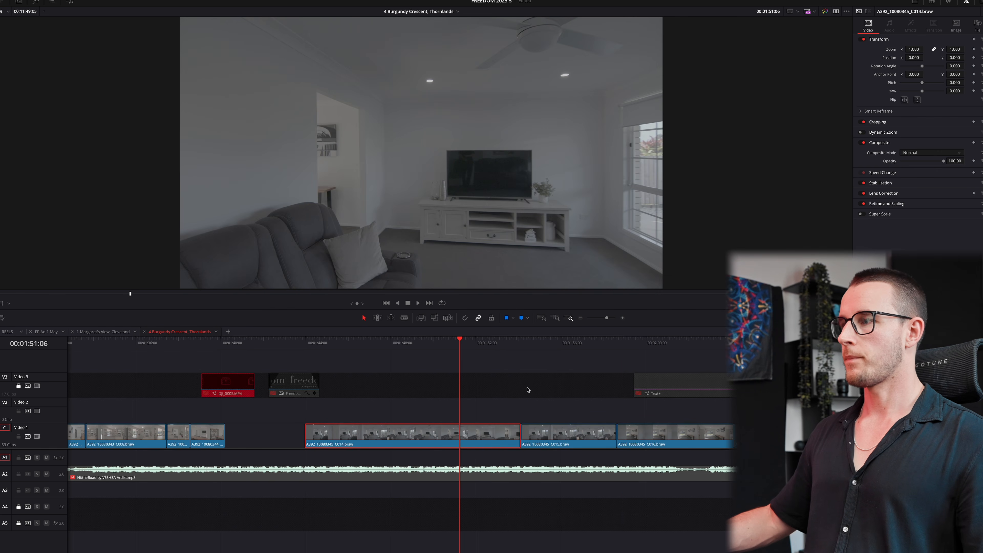
key(Delete)
- Ripple trim both ends of C017 and delete dining nook clip C016
drag(305, 342, 621, 344)
key(ctrl+shift+bracketright)
click(559, 349)
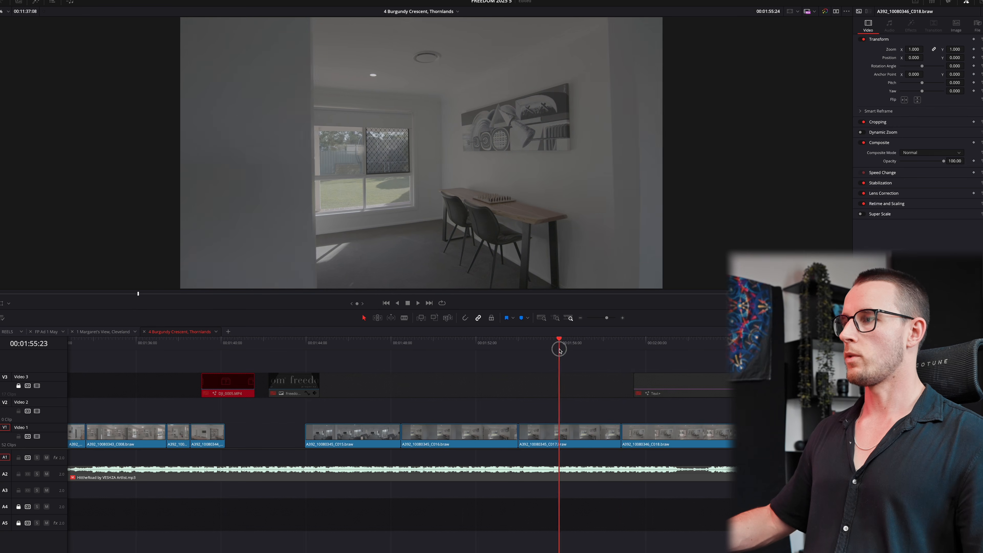
key(ctrl+shift+bracketleft)
drag(559, 349, 658, 342)
click(503, 430)
key(Delete)
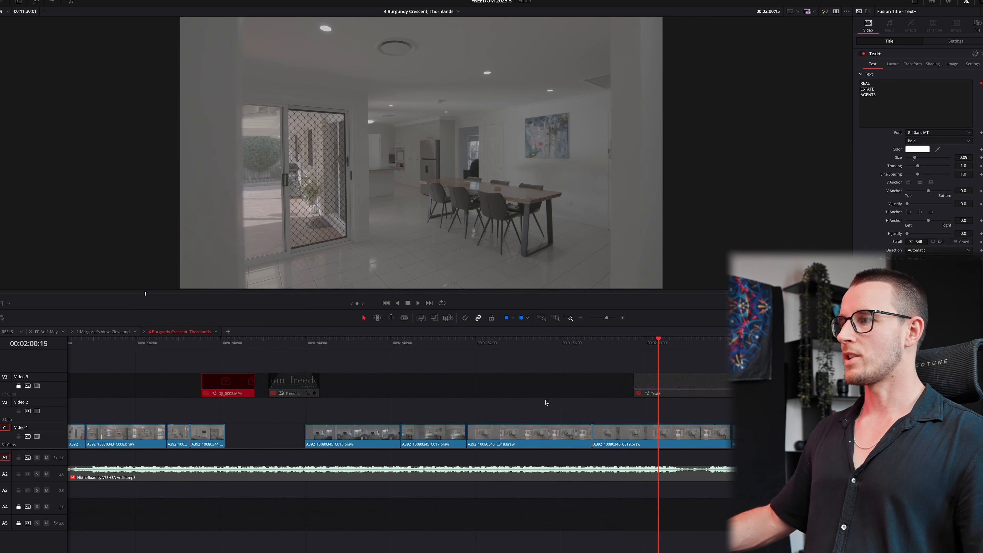
- Ripple delete clips C018, C019 and C020 and close the gap before C015
drag(546, 401, 668, 450)
key(Delete)
click(288, 437)
key(Delete)
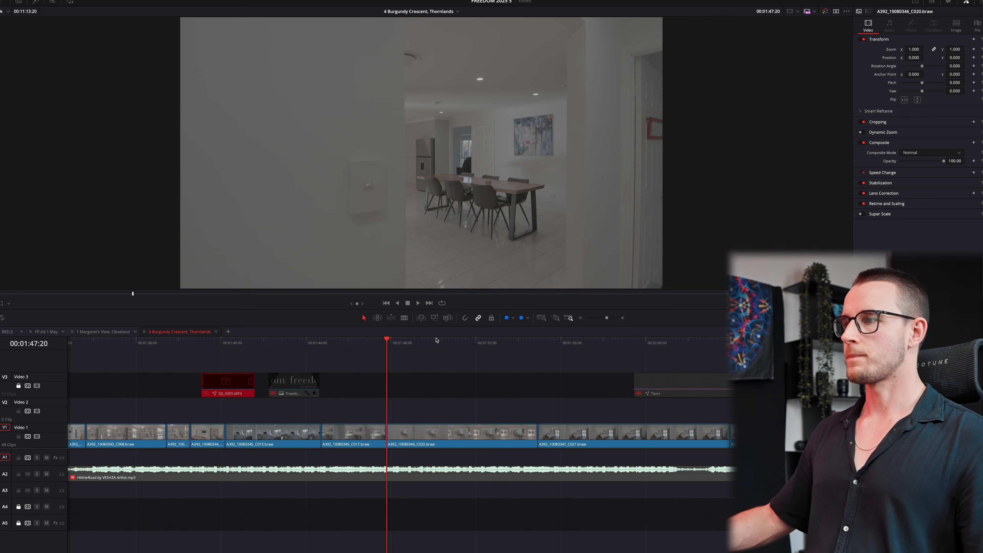
click(436, 340)
key(y)
drag(533, 430, 577, 430)
click(515, 412)
key(Delete)
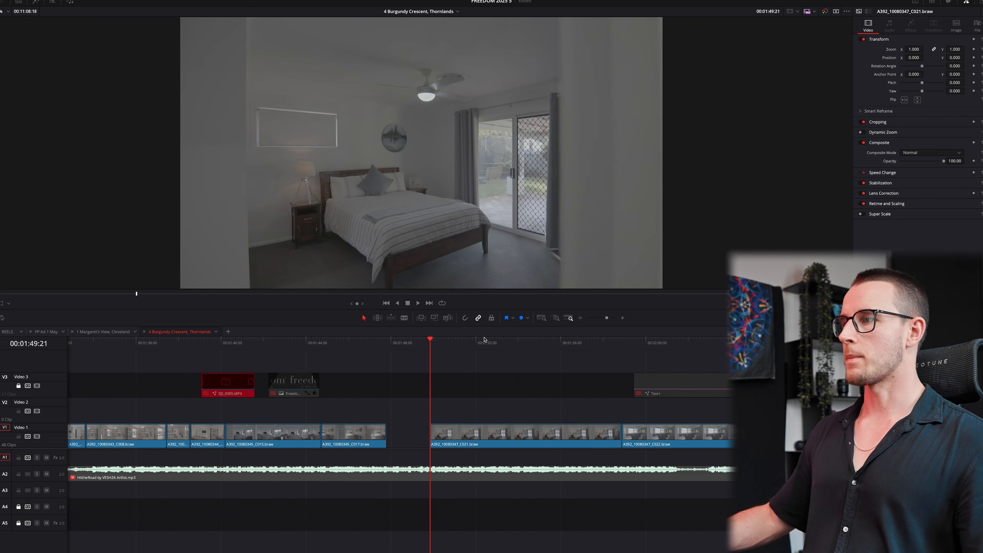
- Trim the bedroom clips: C021's start, and both ends of C022
click(465, 342)
scroll(601, 402, up, 1)
scroll(527, 414, down, 3)
scroll(527, 414, up, 3)
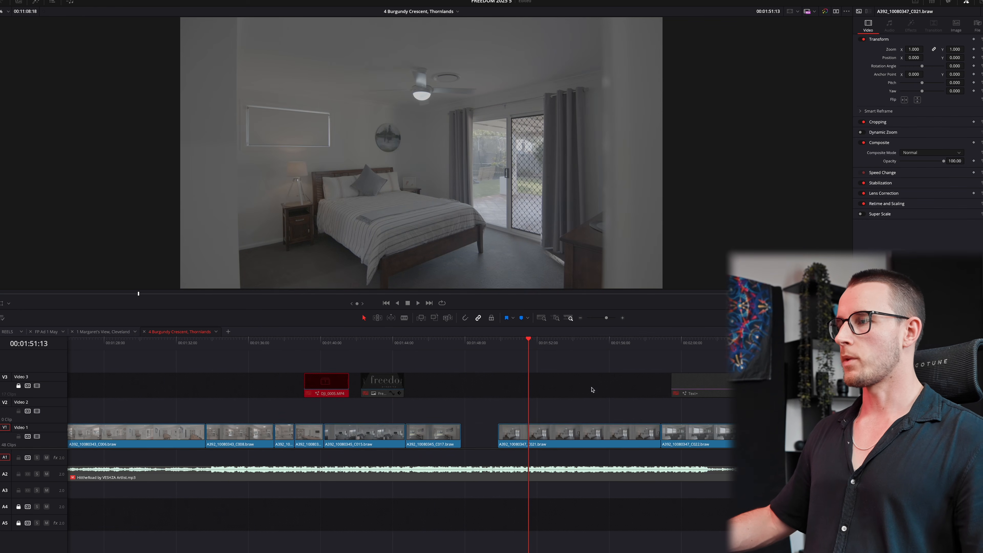
click(624, 341)
key(space)
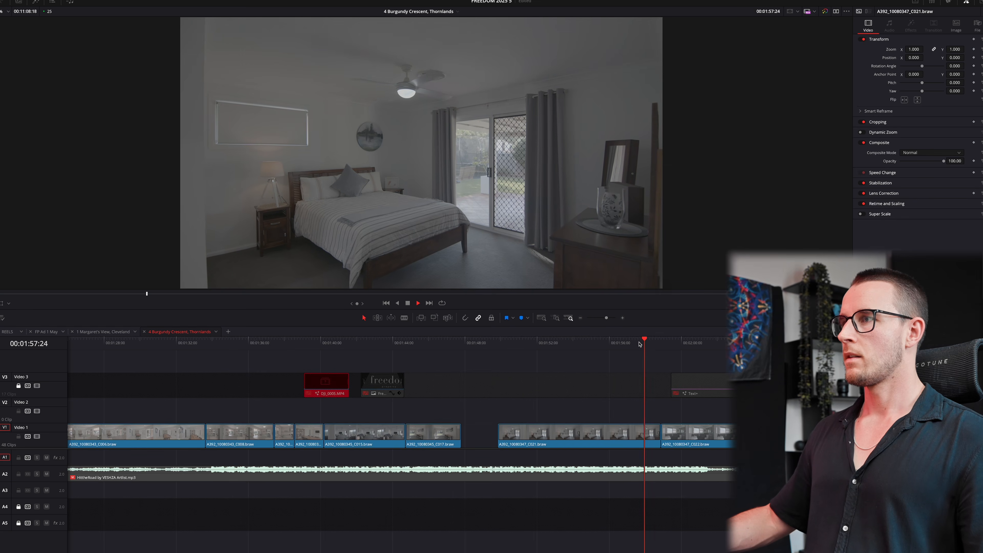
drag(627, 343, 636, 343)
key(super+shift+bracketleft)
drag(673, 344, 630, 351)
key(super+shift+bracketright)
click(639, 346)
key(super+shift+bracketleft)
- Trim bathroom clip C023's start and both ends of C024, undoing an accidental removal
click(626, 349)
key(super+shift+bracketleft)
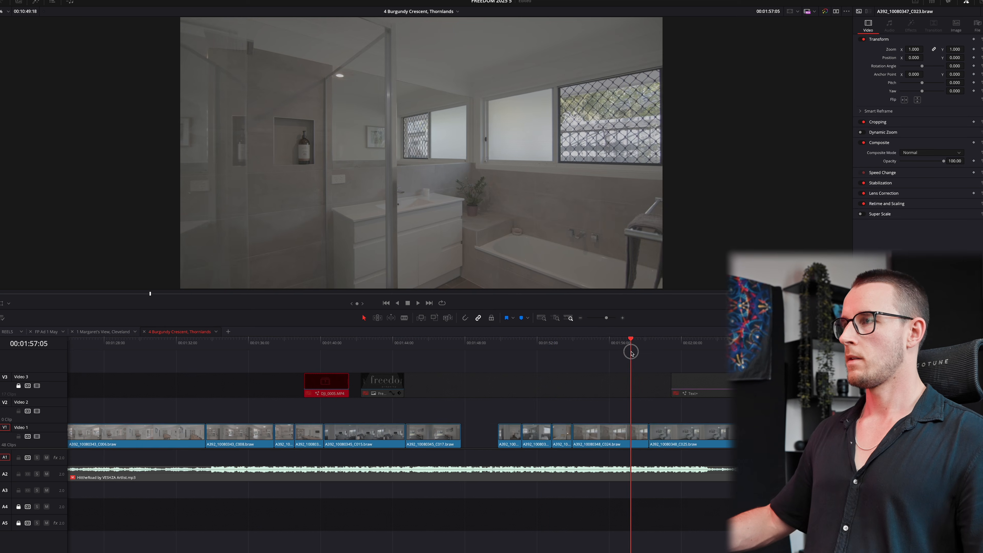
key(super+shift+bracketright)
key(super+shift+bracketleft)
key(super+shift+bracketleft)
key(super+z)
key(super+z)
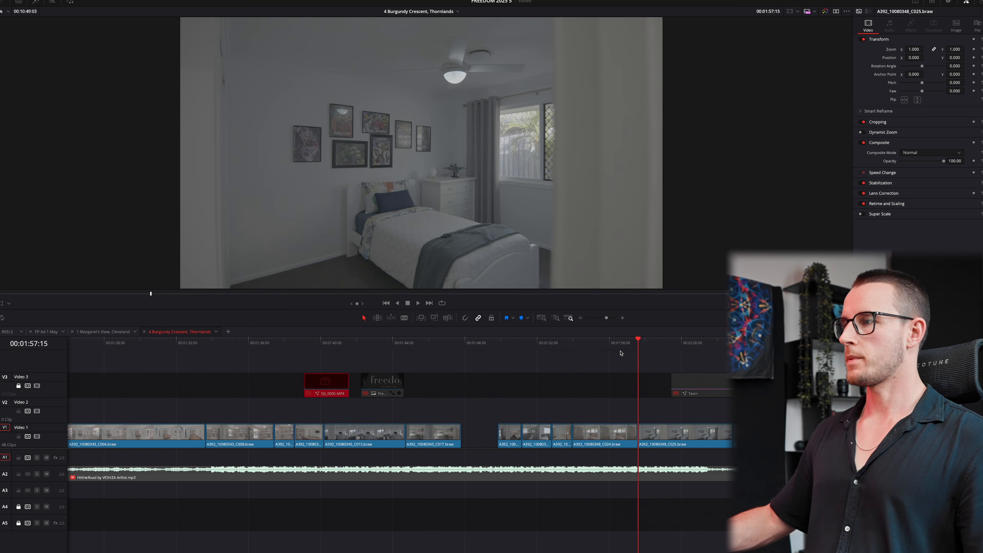
click(620, 349)
key(super+shift+bracketleft)
- Trim C025's start and both ends of office clip C026
drag(619, 350, 677, 345)
key(super+shift+bracketleft)
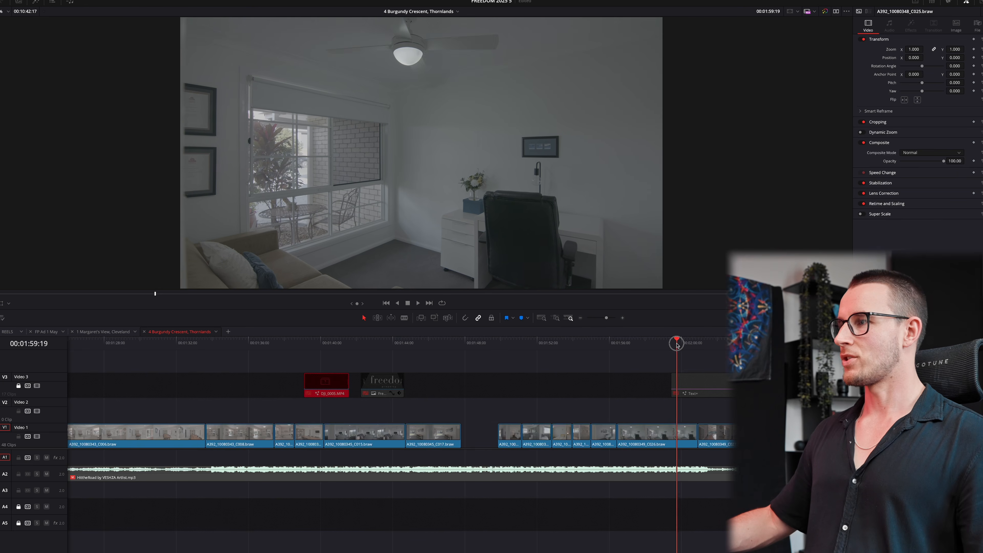
key(space)
key(super+shift+bracketright)
click(660, 343)
key(super+shift+bracketleft)
- Ripple delete patio clip C027, push the later clips right, and play the patio shots
click(711, 343)
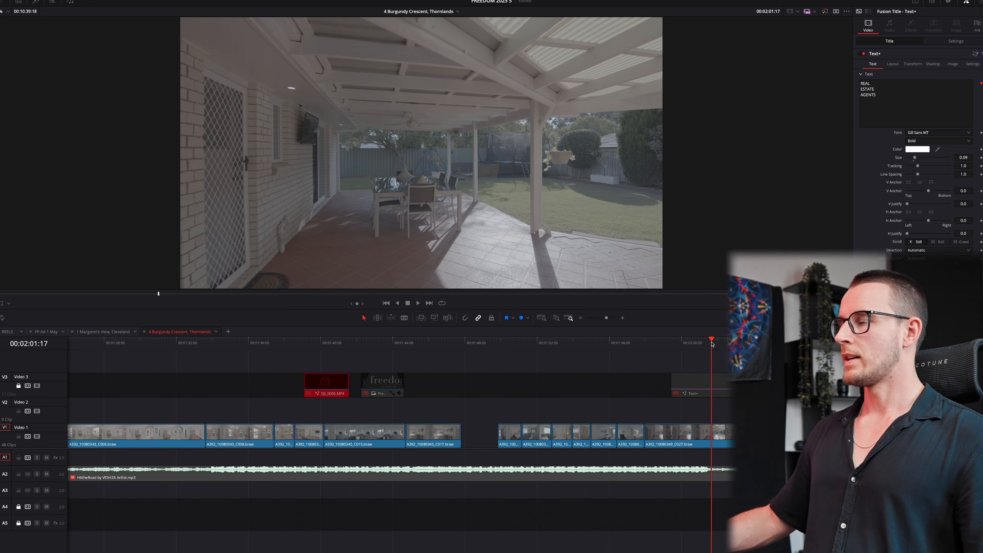
key(super+minus)
click(542, 433)
key(Delete)
key(y)
drag(544, 433, 583, 435)
click(583, 411)
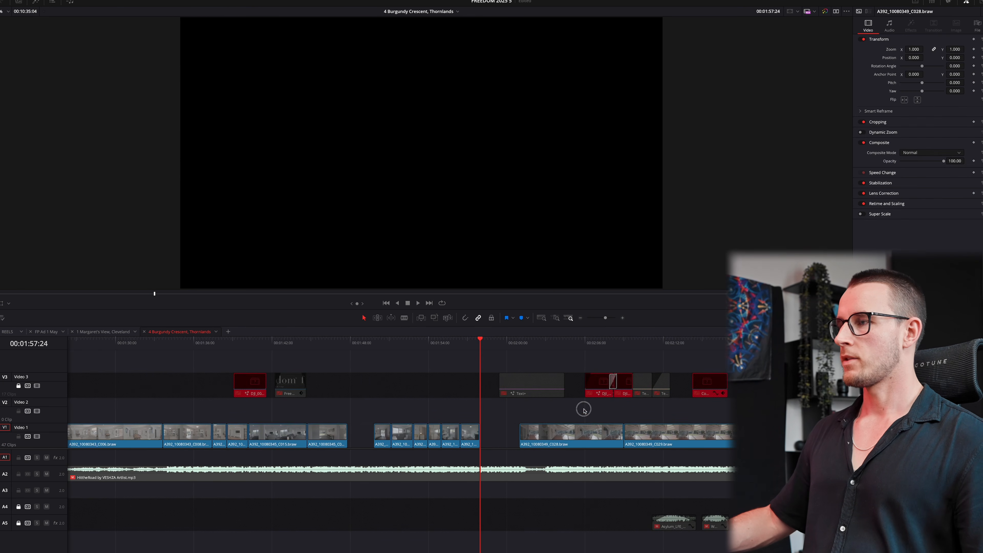
mouse_move(549, 343)
mouse_down()
mouse_move(591, 346)
mouse_move(544, 343)
mouse_up()
key(space)
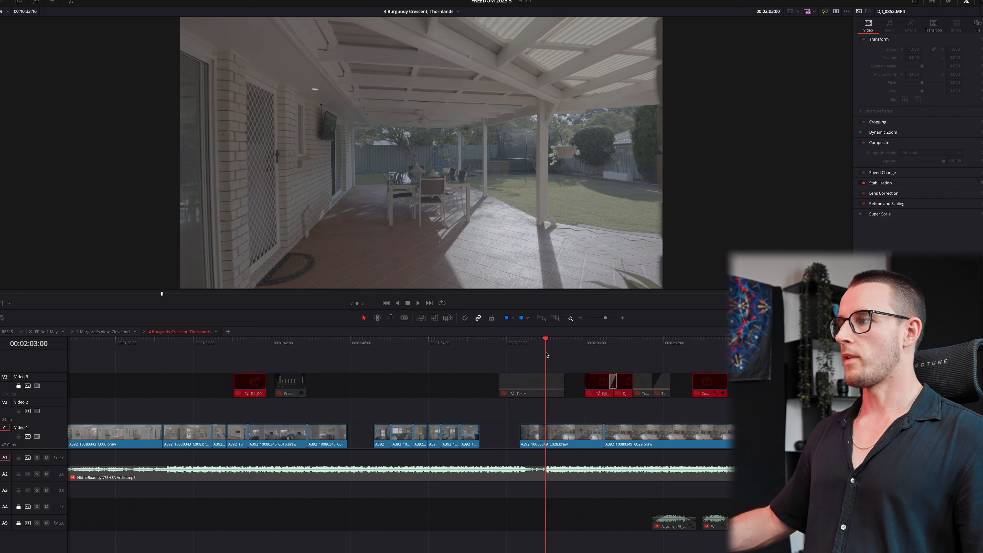
- Ripple-trim the start of patio clip C029 to the playhead
click(638, 342)
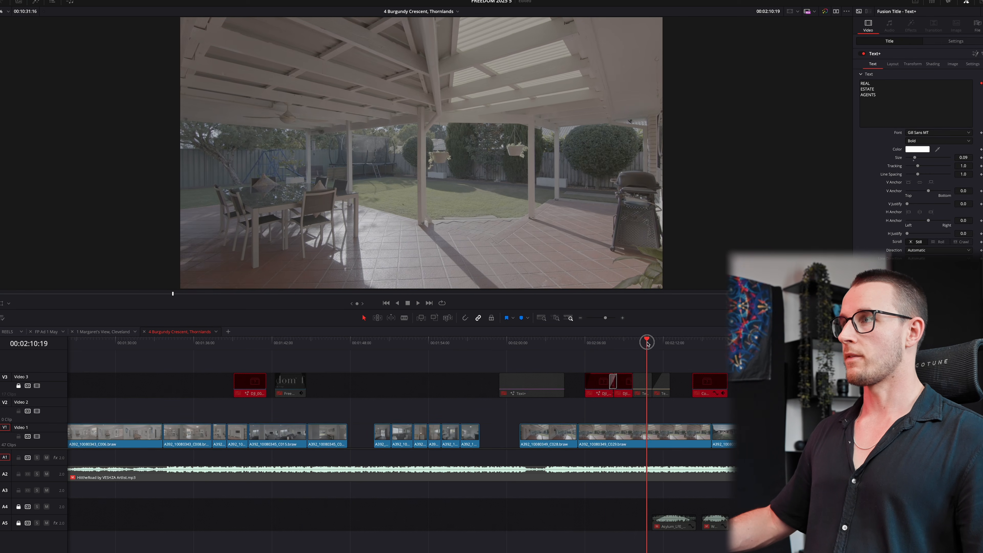
drag(648, 343, 686, 344)
key(super+shift+[)
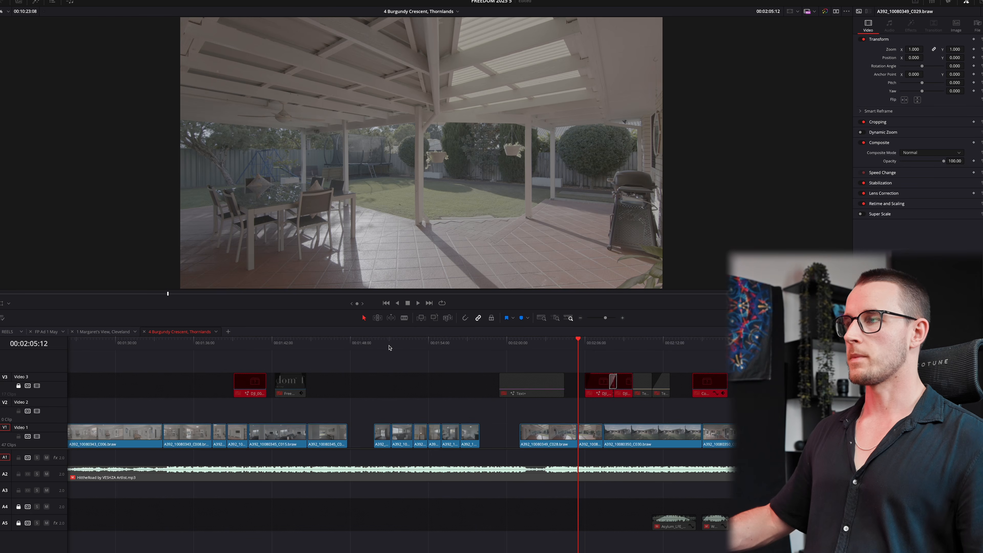
drag(389, 348, 419, 352)
click(230, 343)
key(shift+z)
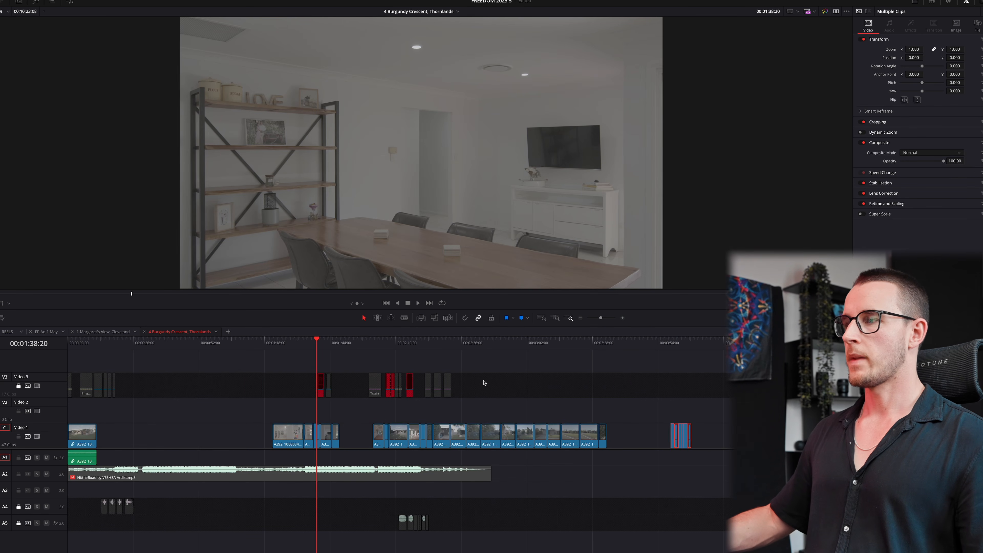
- Ripple-trim both ends of clips C030 and C031 around the 2:12 mark
drag(378, 342, 393, 344)
key(super+equal)
key(super+equal)
key(super+equal)
key(super+equal)
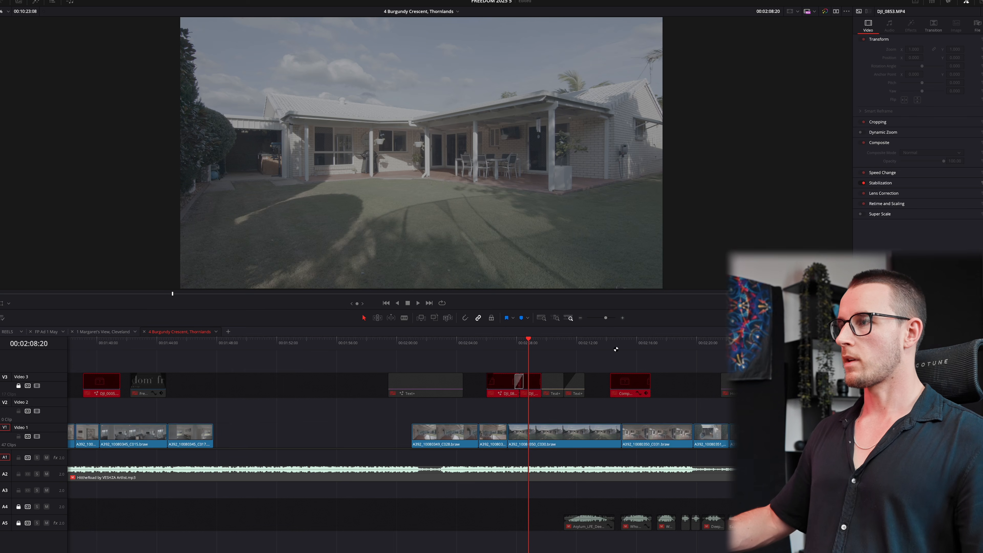
drag(589, 342, 608, 344)
key(super+shift+bracketright)
click(569, 343)
key(super+shift+bracketleft)
key(space)
key(super+shift+bracketright)
drag(585, 345, 580, 345)
key(super+shift+bracketleft)
- Trim both ends of C034, then ripple-delete two unwanted outdoor clips
drag(604, 345, 739, 344)
key(super+shift+bracketright)
click(715, 345)
key(super+shift+bracketleft)
drag(588, 443, 587, 442)
key(Delete)
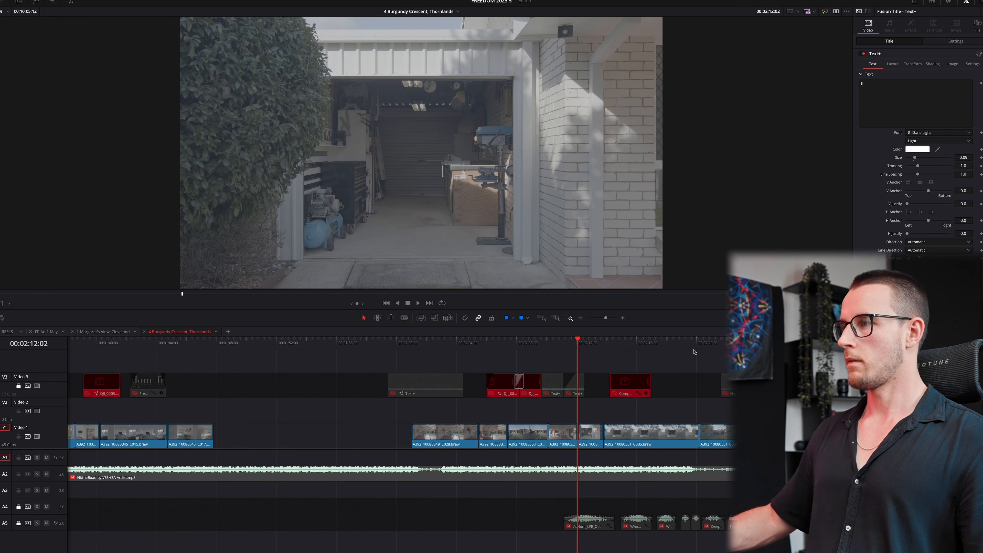
- Ripple-trim both ends of C035 and the start of backyard clip C037
drag(658, 345, 825, 345)
key(super+shift+bracketright)
click(653, 344)
key(super+shift+bracketleft)
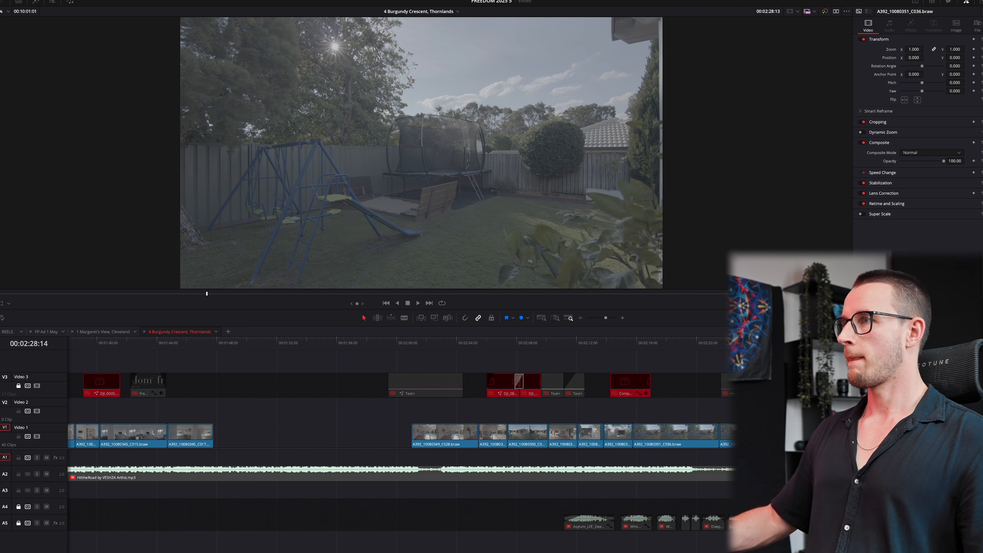
click(699, 349)
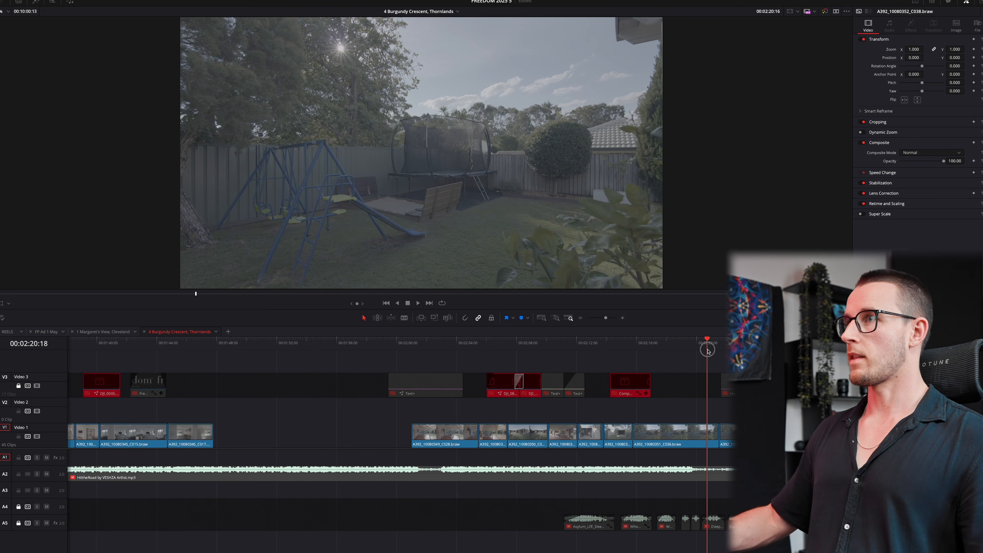
drag(712, 351, 791, 345)
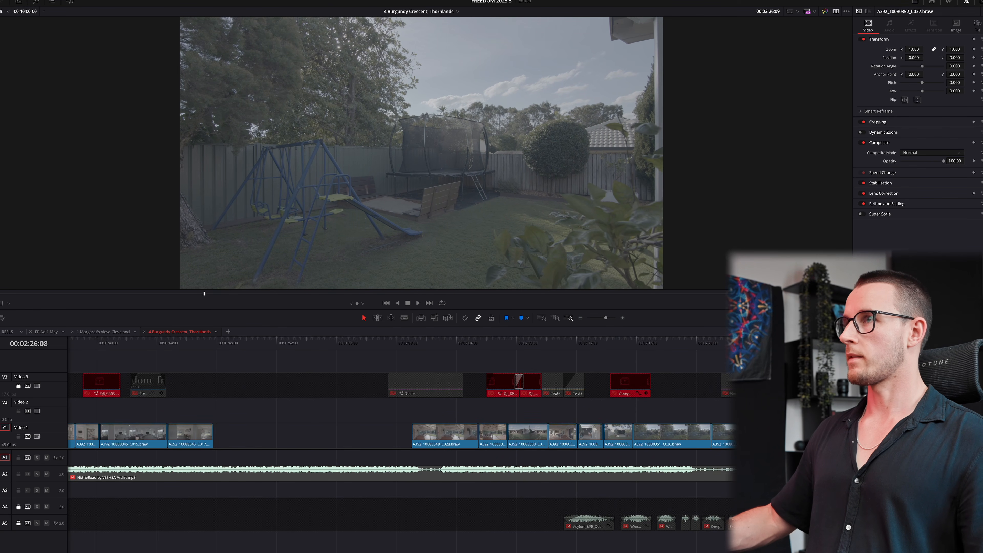
key(shift+super+bracketleft)
- Trim the end of C038 and shift the later clips about four seconds right
mouse_move(726, 343)
mouse_down()
mouse_move(737, 343)
mouse_move(707, 343)
mouse_up()
key(shift+super+bracketright)
drag(707, 344, 734, 353)
key(shift+super+bracketright)
drag(733, 353, 652, 368)
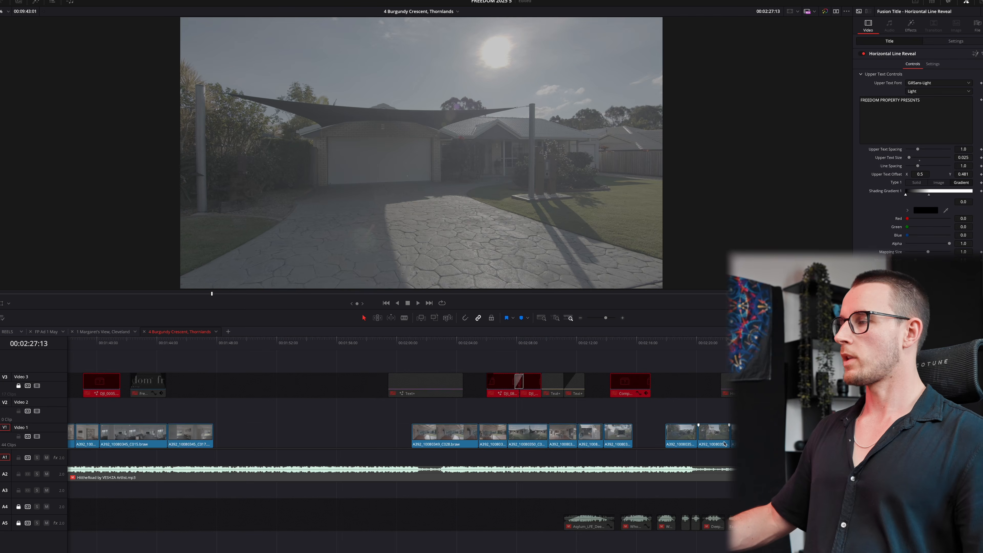
drag(666, 435, 707, 435)
click(685, 387)
- Trim both ends of C040 and the start of C041, then delete the last Video 1 clip
drag(566, 345, 587, 350)
key(super+shift+bracketright)
key(super+shift+bracketleft)
key(super+shift+bracketleft)
drag(609, 351, 644, 349)
key(super+shift+bracketleft)
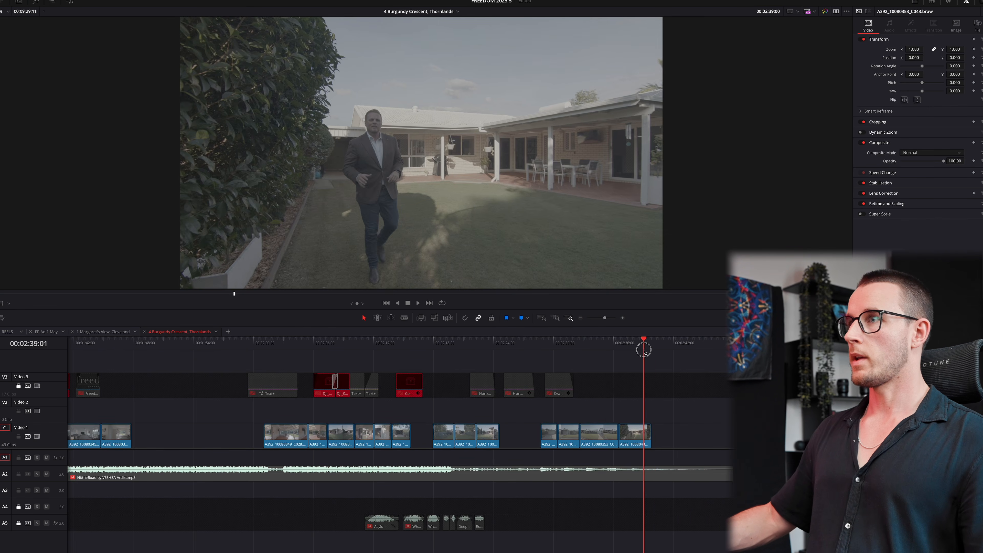
key(Delete)
- Move the clips parked far down the timeline back to about 3:30
key(Down)
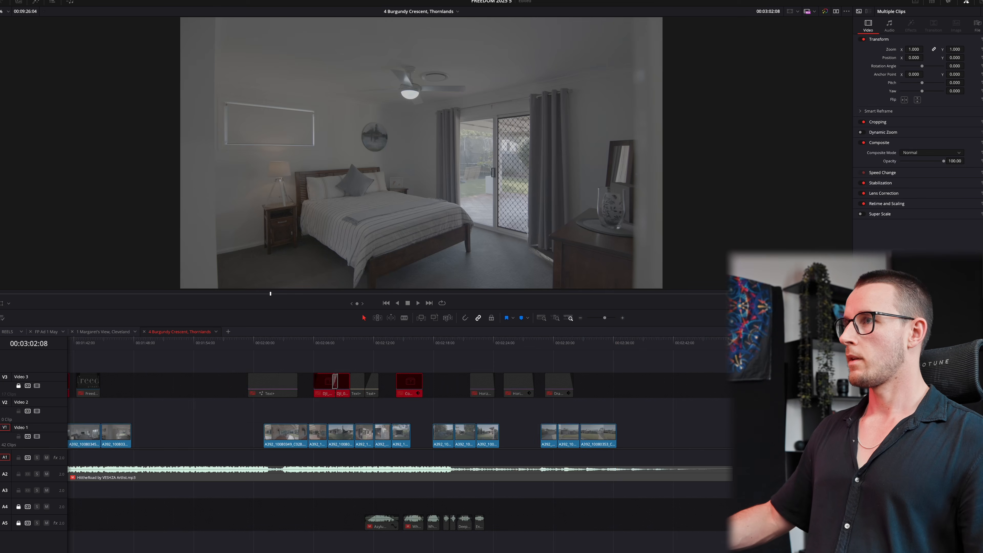
scroll(697, 415, down, 5)
click(697, 415)
scroll(683, 415, down, 5)
click(593, 345)
key(y)
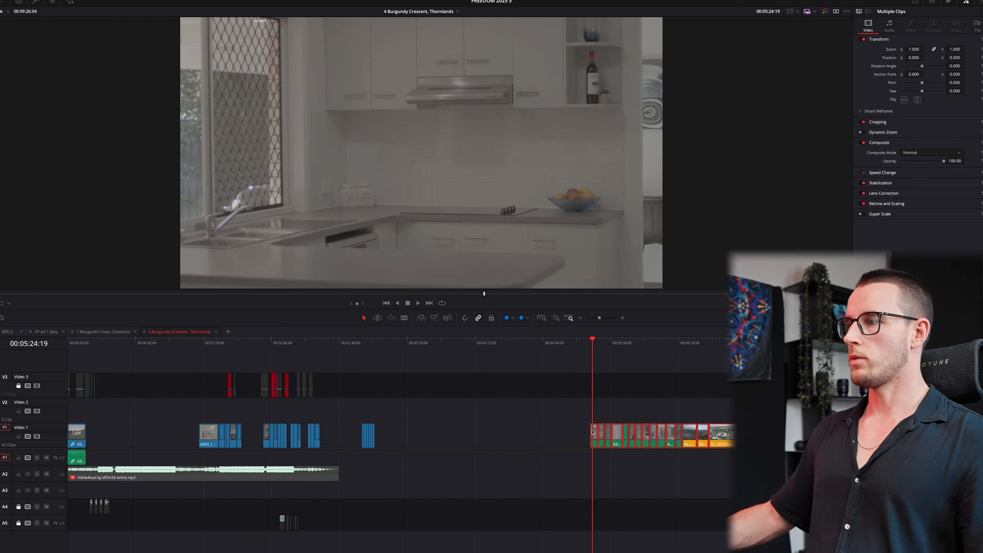
drag(606, 436, 425, 436)
click(415, 409)
- Ripple-trim both ends of kitchen clip C055 and the following clip C056
click(415, 344)
scroll(599, 344, up, 6)
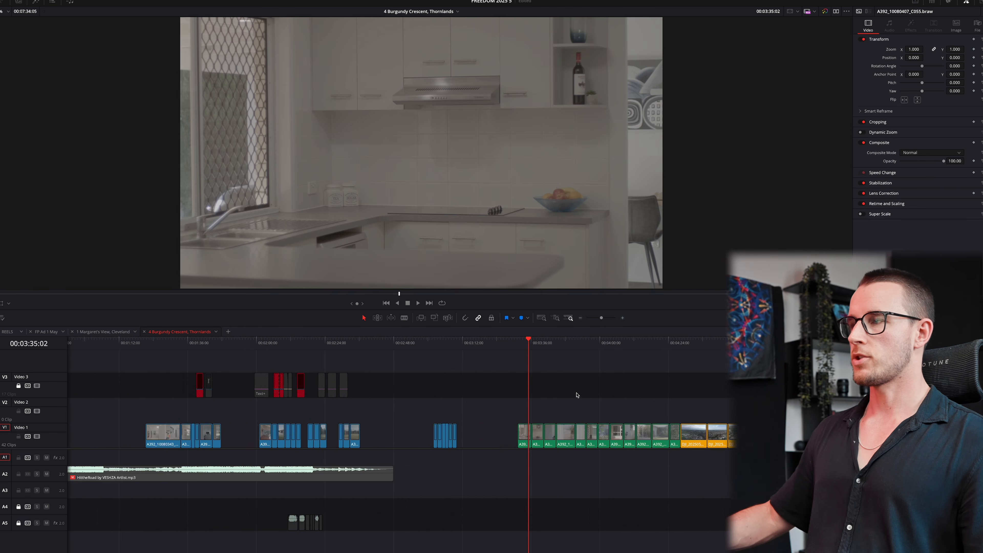
key(space)
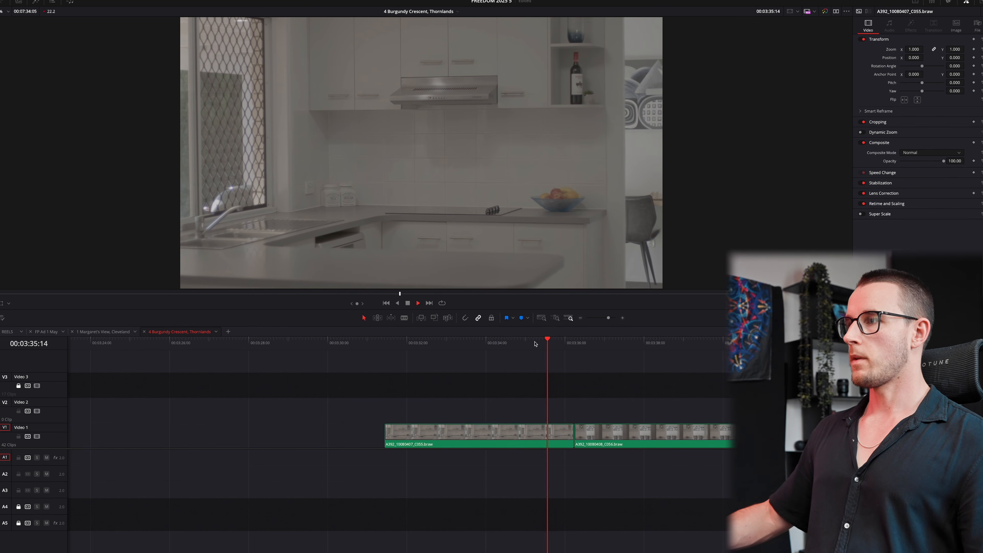
key(super+shift+])
click(508, 342)
key(super+shift+[)
drag(591, 344, 561, 354)
key(space)
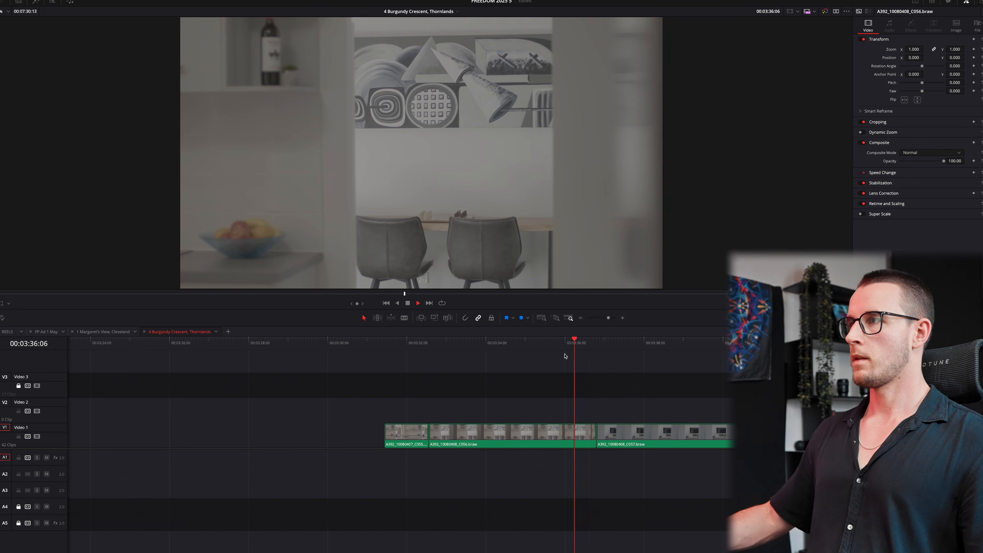
key(super+shift+])
click(529, 345)
key(super+shift+[)
drag(677, 354, 570, 335)
- Ripple-trim the start and end of living room clip C057
click(612, 341)
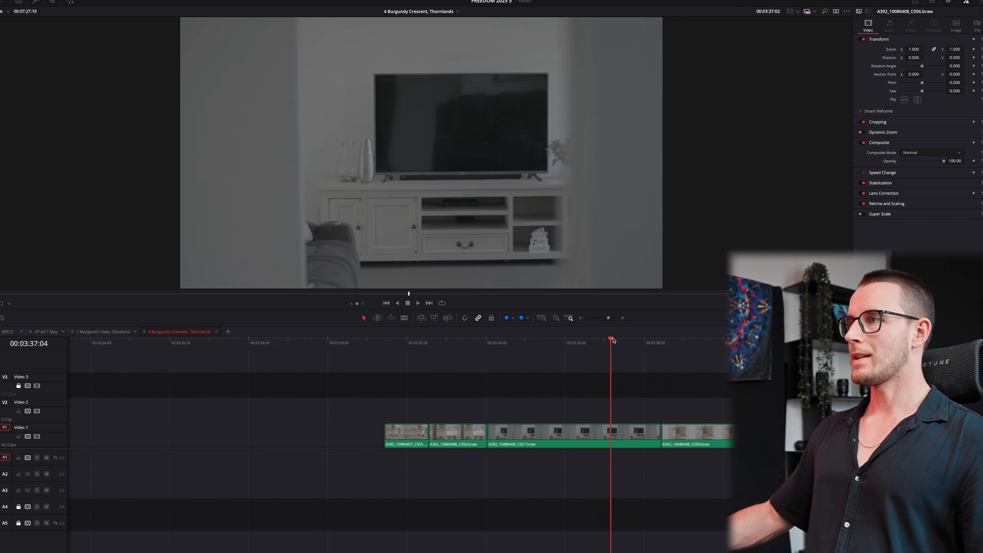
key(space)
key(super+shift+])
click(571, 342)
key(super+shift+[)
click(739, 347)
key(space)
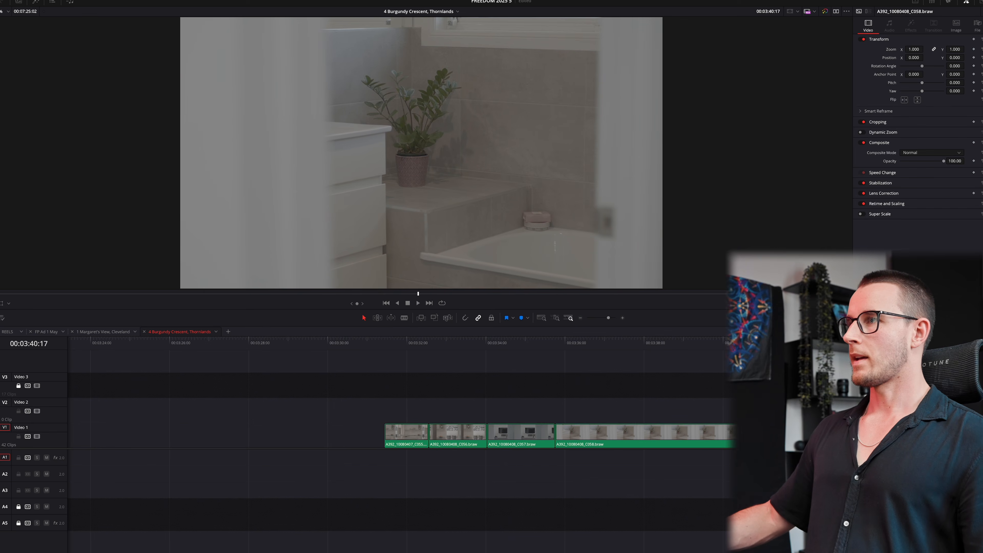
key(super+minus)
- Trim the start of C059 and ripple-delete clip C058
click(641, 344)
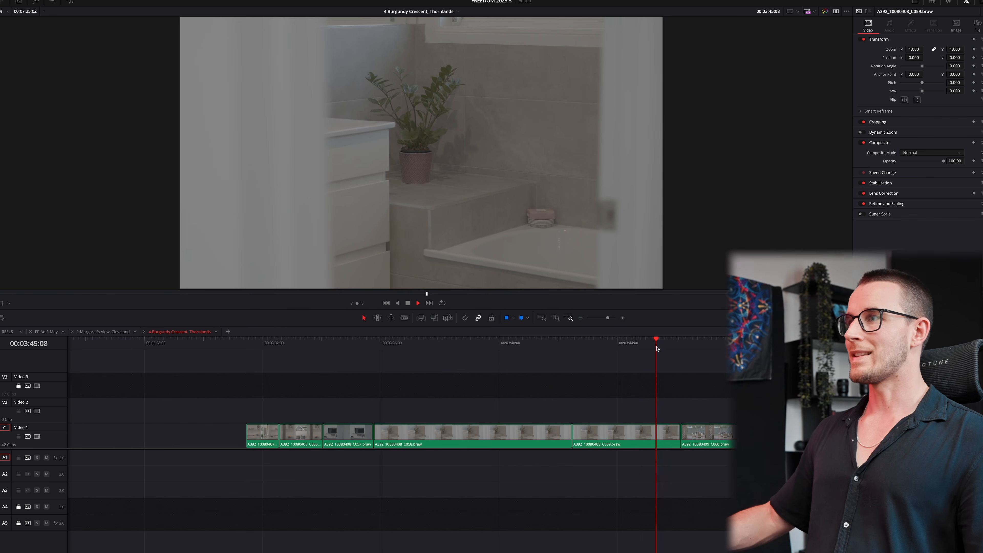
click(638, 343)
key(super+shift+[)
click(532, 432)
key(Delete)
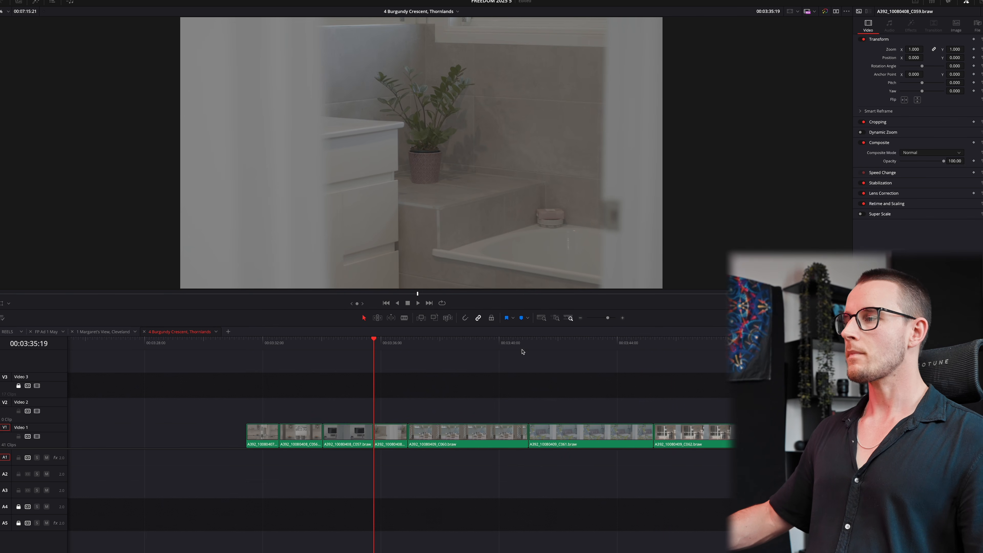
- Trim both ends of C060 and move the following clips right to open a gap
click(504, 345)
key(space)
key(super+shift+])
click(466, 345)
key(super+shift+[)
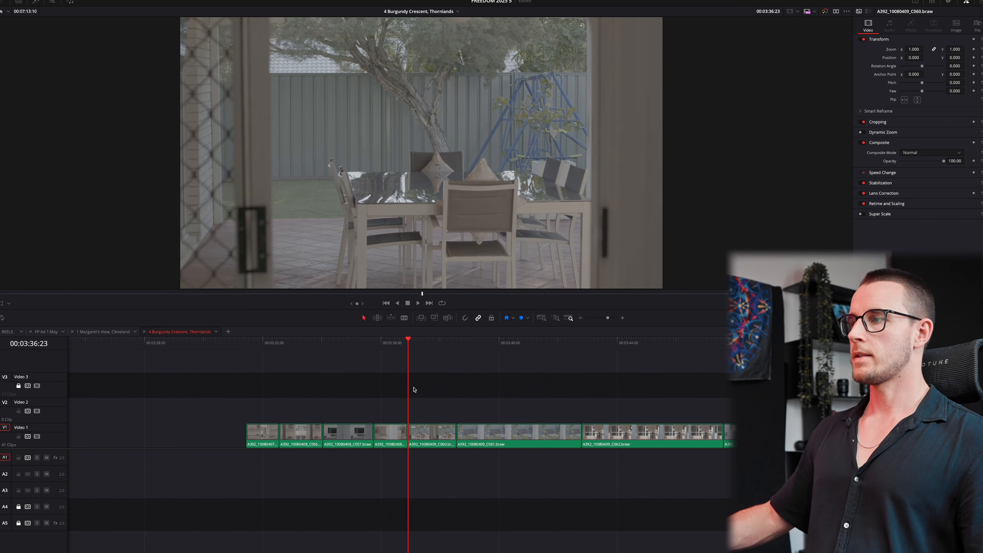
click(394, 345)
click(465, 369)
drag(429, 435, 542, 435)
click(458, 345)
key(y)
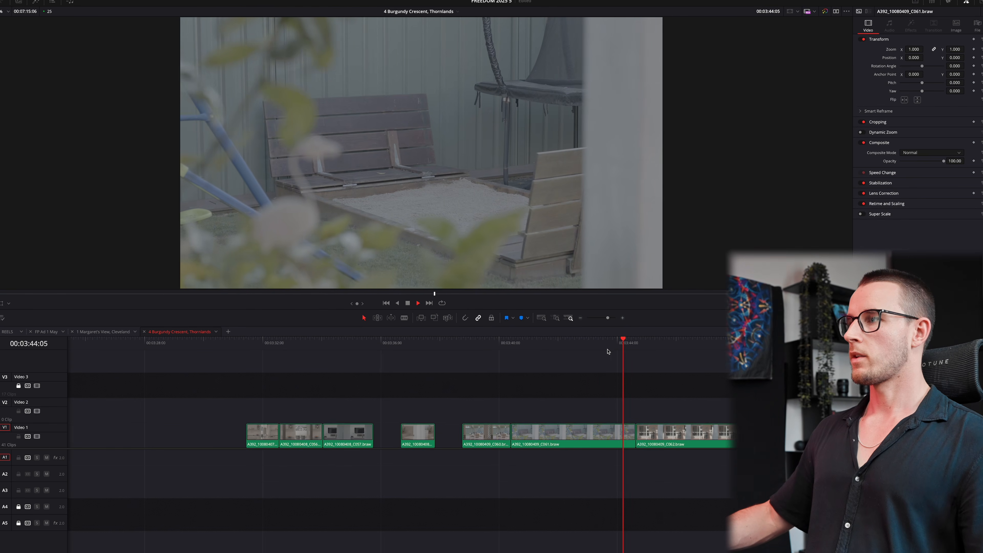
- Ripple-trim the start and end of clips C061 and C062
key(shift+super+bracketright)
click(581, 346)
key(shift+super+bracketleft)
click(672, 345)
key(shift+super+bracketright)
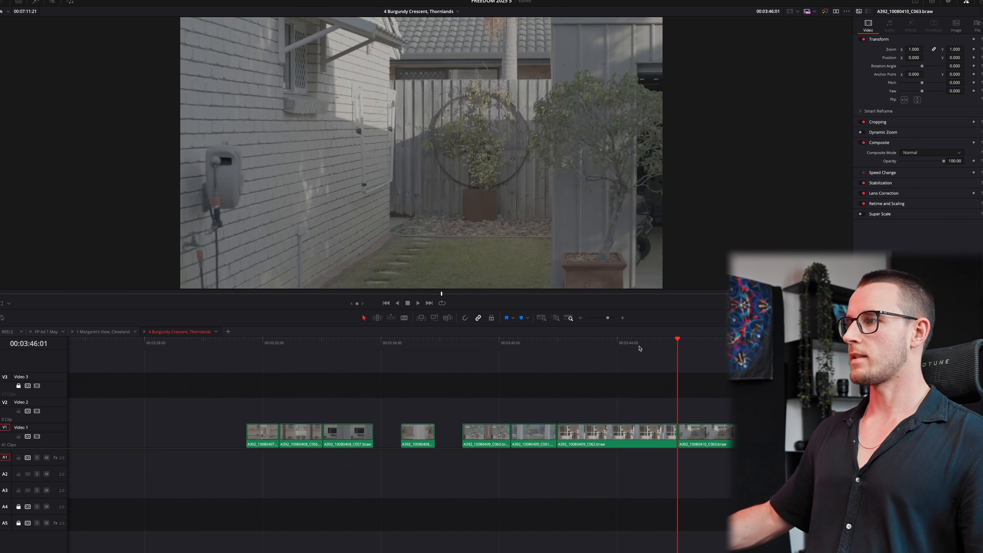
click(632, 347)
key(shift+super+bracketleft)
- Trim both ends of C063 and shift the later clips right to open a gap
click(717, 350)
key(shift+super+bracketright)
click(674, 350)
key(shift+super+bracketleft)
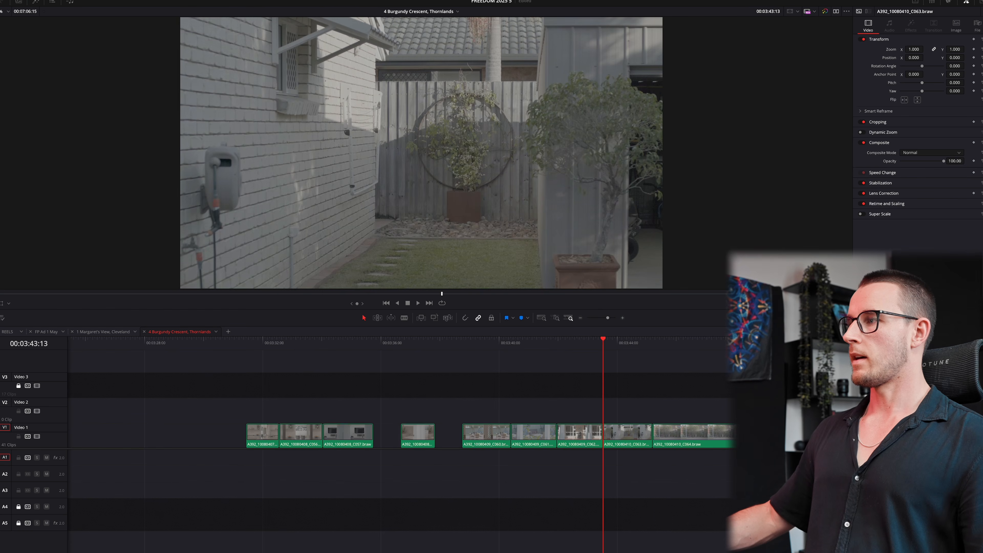
drag(729, 431, 792, 432)
key(super+minus)
click(544, 352)
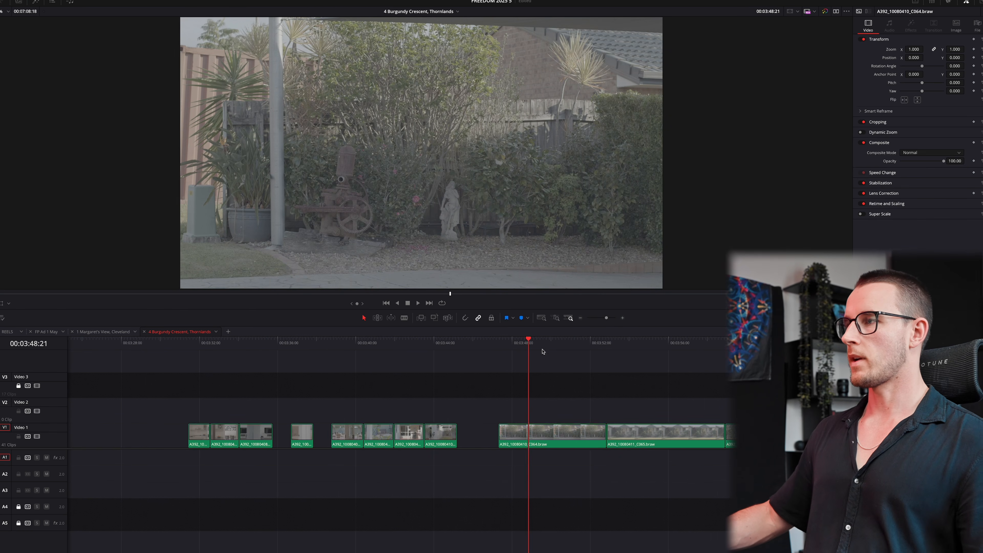
- Ripple-trim the head and tail of clip C064
click(582, 347)
key(space)
key(shift+super+bracketright)
click(564, 346)
key(shift+super+bracketleft)
click(622, 347)
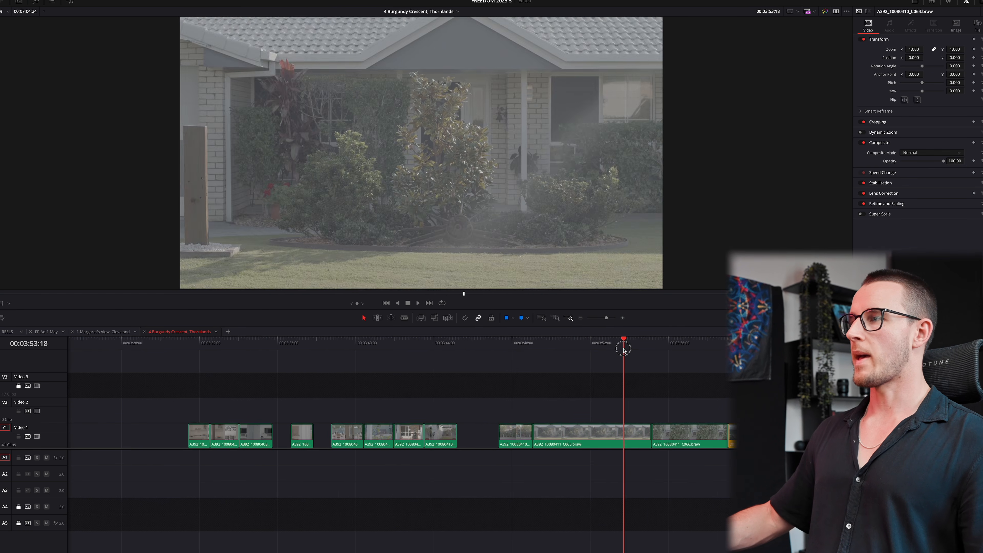
- Ripple-trim the head and tail of clips C065 and C066
key(shift+super+bracketright)
click(594, 347)
key(shift+super+bracketleft)
click(630, 346)
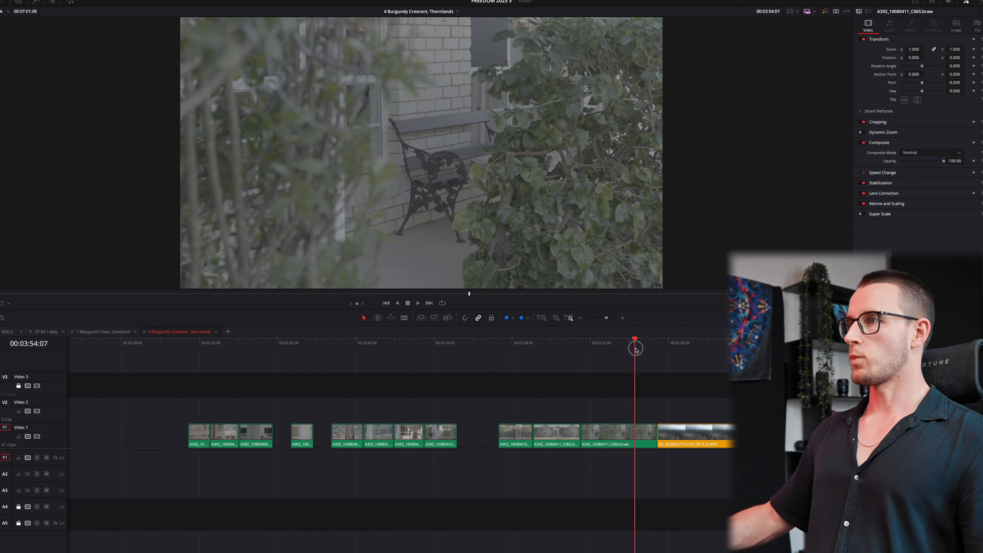
key(shift+super+bracketright)
click(613, 345)
key(shift+super+bracketleft)
- Trim both ends of drone clip DJI_0020 and the start of DJI_0013
click(654, 345)
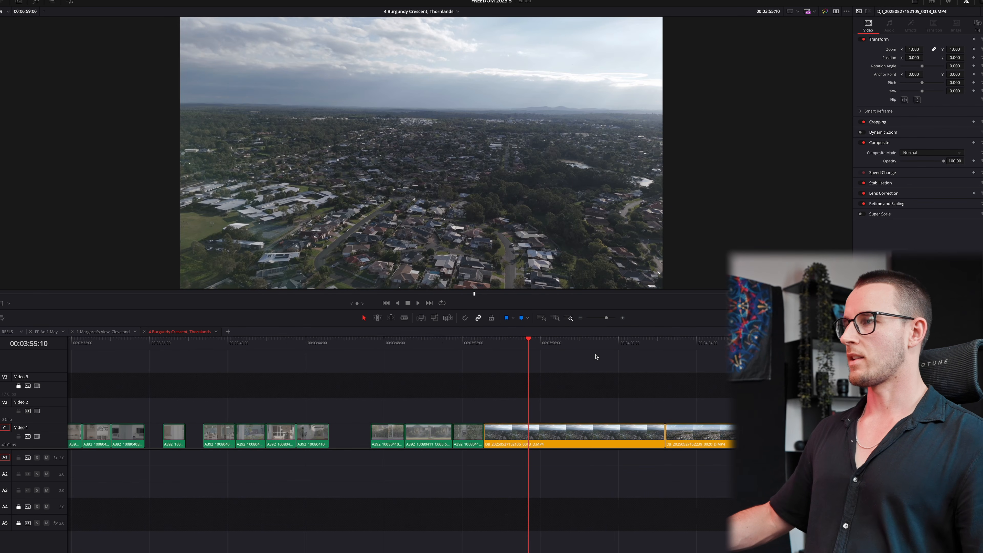
key(shift+super+bracketright)
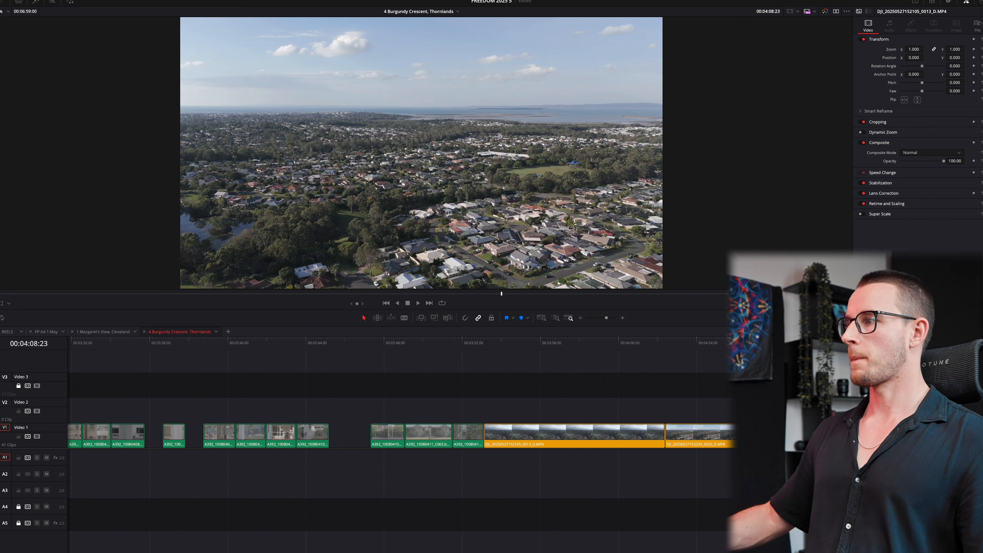
click(709, 344)
key(shift+super+bracketleft)
drag(631, 345, 600, 355)
key(shift+super+bracketleft)
- Trim both ends of the last drone clip DJI_0022 and ripple-delete DJI_0021
click(803, 345)
key(super+minus)
key(super+minus)
key(super+minus)
key(shift+super+bracketright)
key(shift+super+bracketleft)
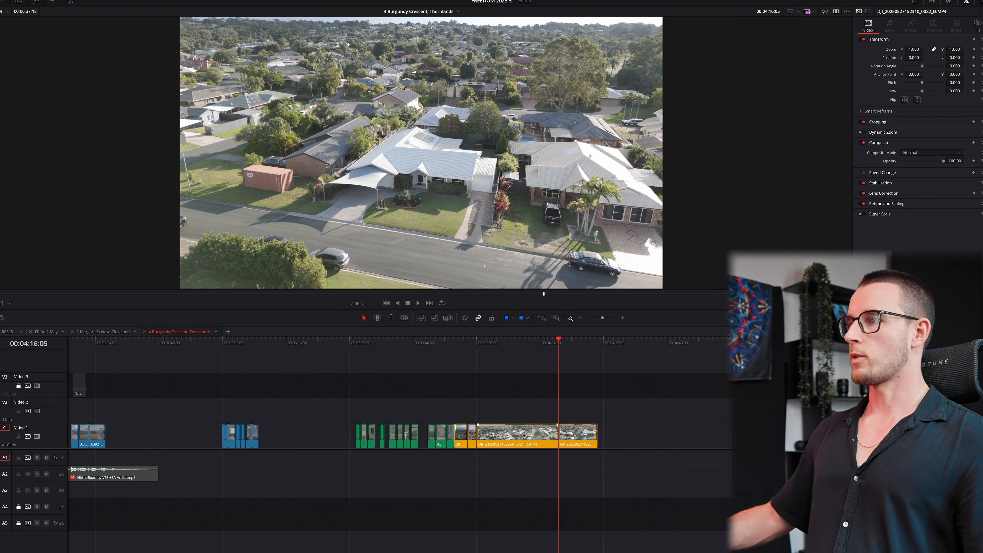
click(538, 434)
key(Delete)
- Shift all clips after 3:53:20 about 5 seconds to the right
click(456, 339)
key(y)
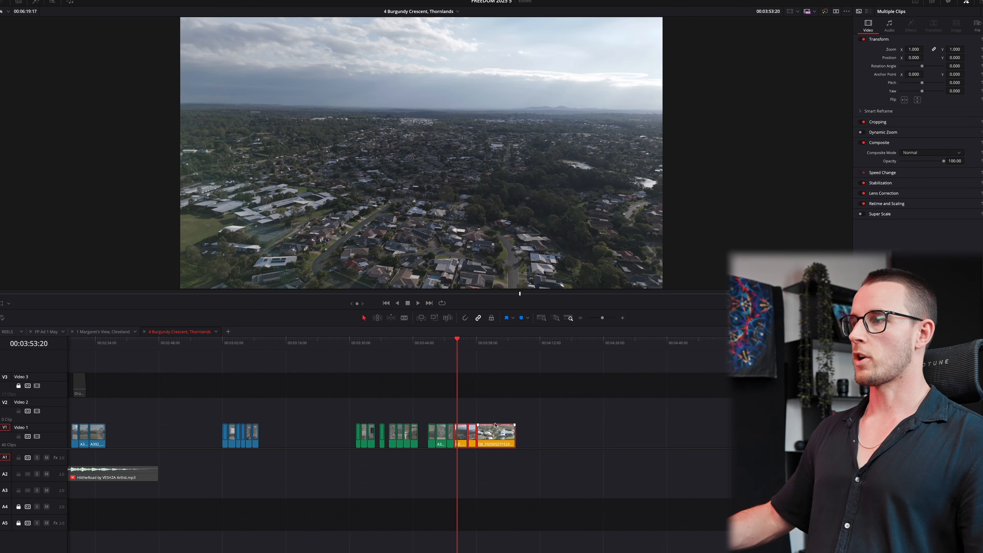
drag(497, 429, 520, 430)
click(343, 376)
key(super+minus)
key(super+minus)
- Lower the opening presenter clip C053's volume to 19.0 in the Inspector's Audio settings
click(210, 341)
key(super+minus)
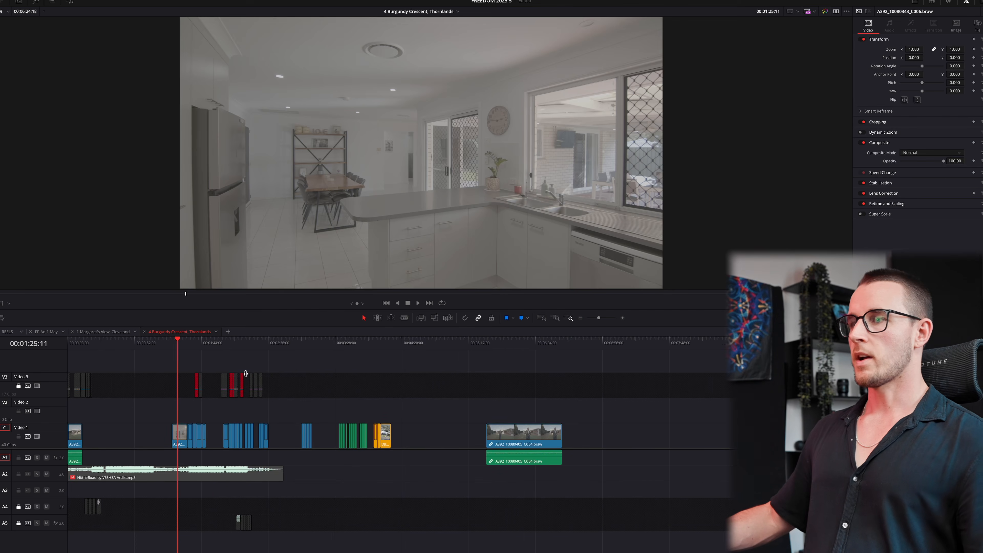
click(78, 341)
key(super+equal)
key(super+equal)
key(super+equal)
click(145, 428)
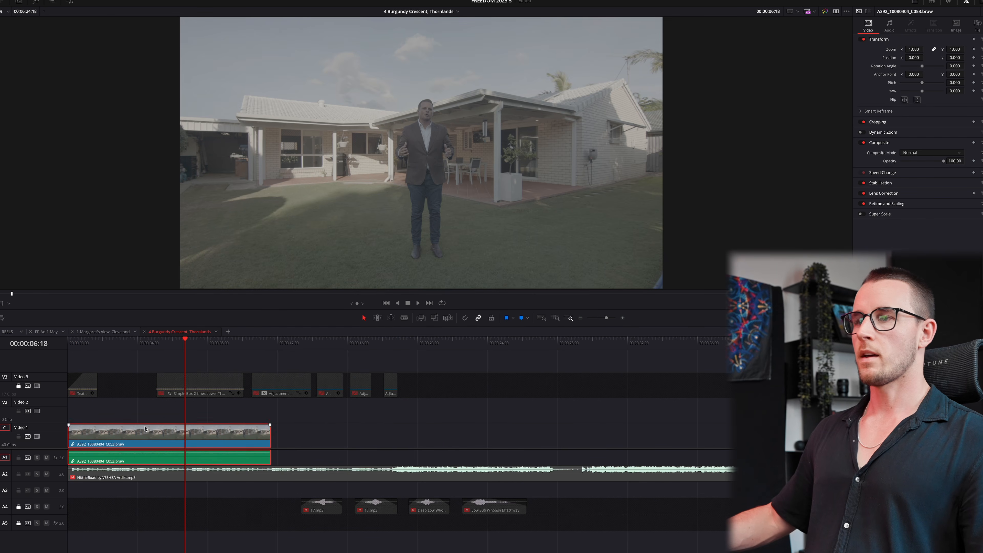
click(890, 27)
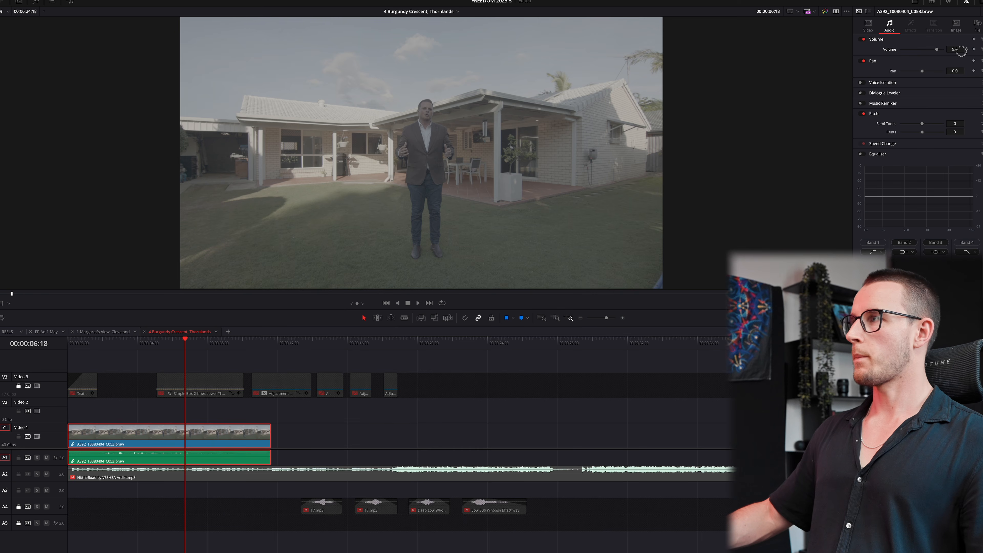
drag(965, 51, 958, 49)
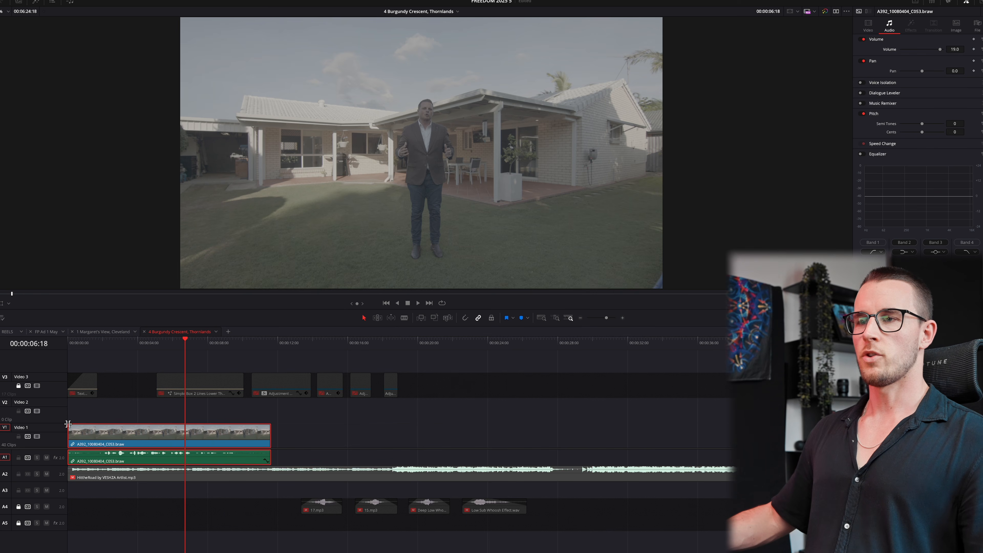
- Select every clip after 00:00:10:01 and shift them right to open a gap
click(103, 387)
click(100, 342)
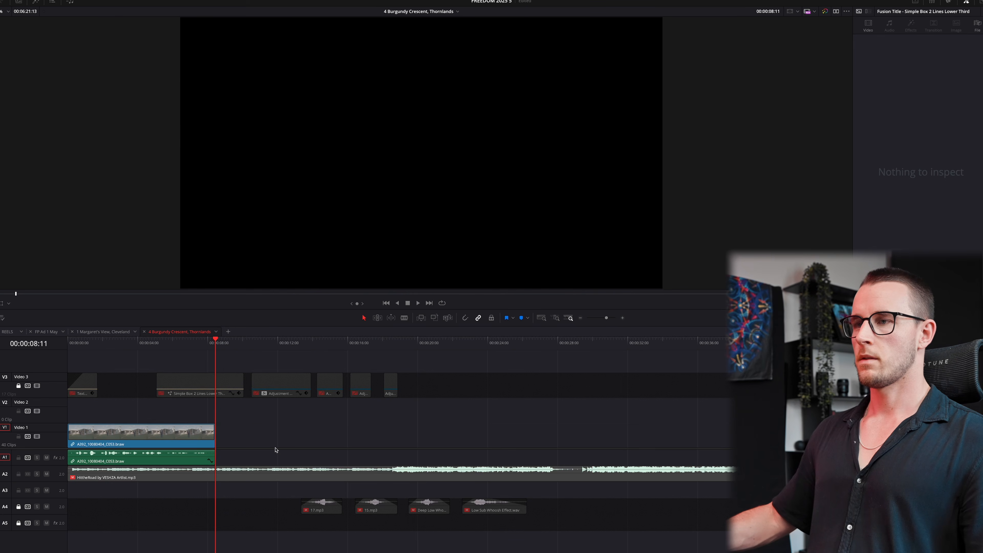
drag(233, 342, 244, 342)
key(alt+y)
drag(267, 430, 400, 432)
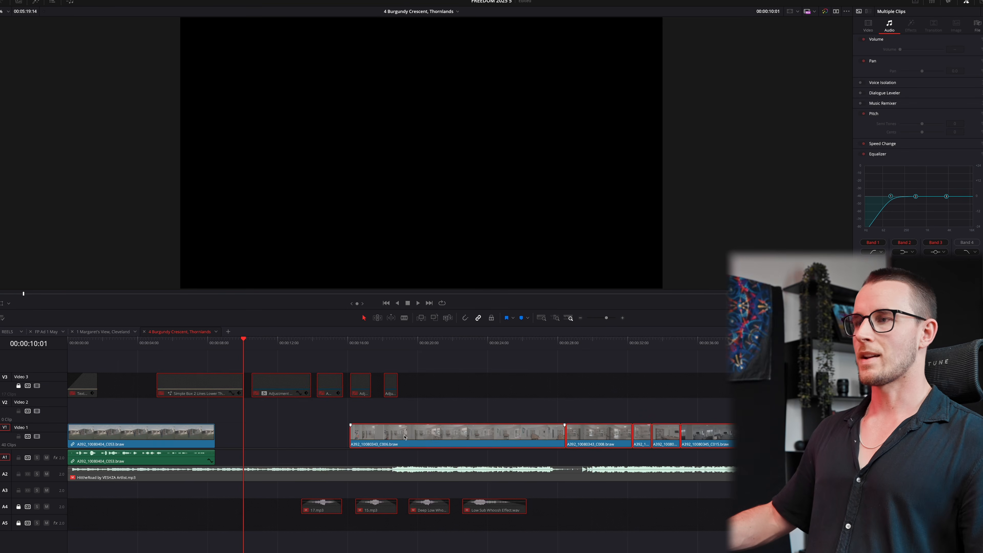
- Move the last drone clip to the start of the timeline
scroll(436, 439, down, 5)
click(680, 355)
drag(671, 343, 666, 343)
drag(670, 439, 138, 433)
- Snap the drone clip against the next clip and move the green clip group to the timeline start
click(105, 342)
key(alt+y)
click(134, 388)
key(n)
key(n)
click(76, 343)
key(alt+y)
drag(668, 342, 688, 351)
drag(694, 403, 51, 448)
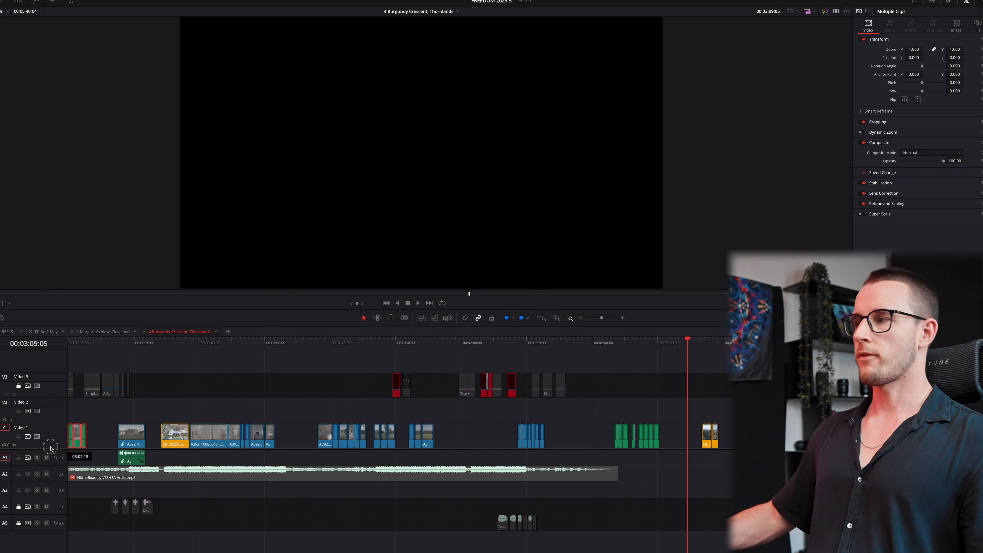
- Move clip C040 about 38 seconds later and lift another clip onto Video 2
click(611, 400)
drag(691, 337, 412, 372)
drag(411, 436, 630, 451)
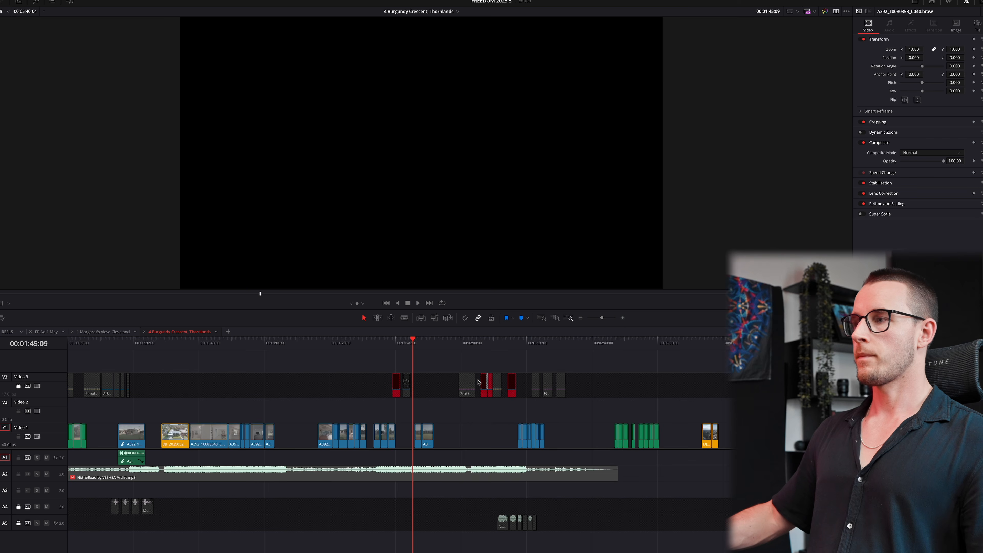
drag(420, 342, 431, 341)
drag(425, 435, 306, 436)
- Return the house exterior clip to Video 1 near 00:35 and move the small clip to around 00:20
drag(262, 339, 184, 350)
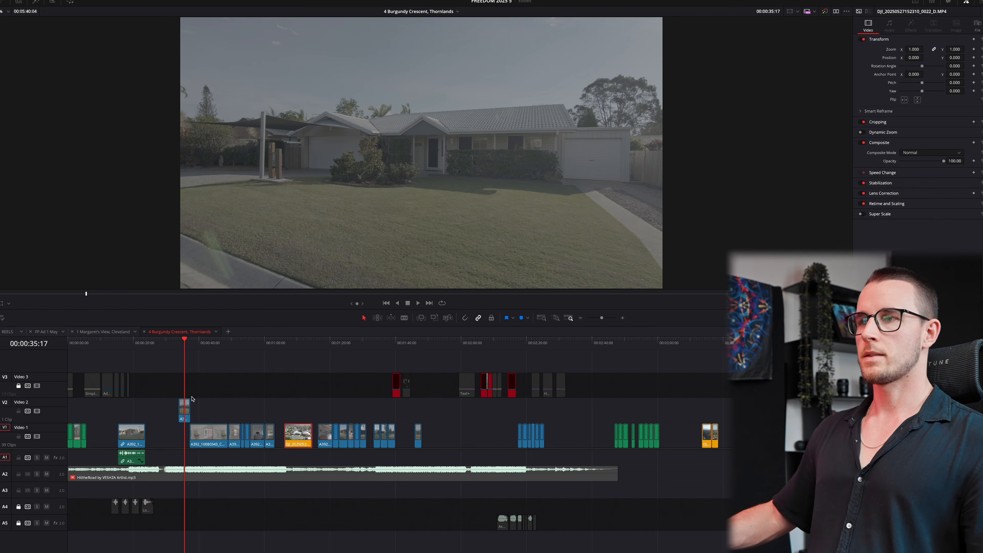
drag(185, 409, 184, 435)
click(417, 344)
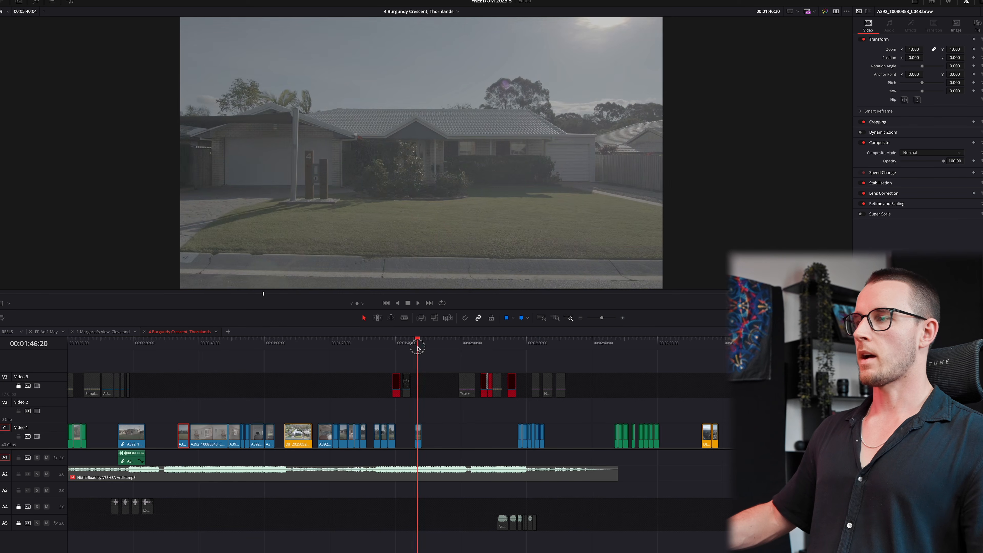
drag(418, 440, 120, 437)
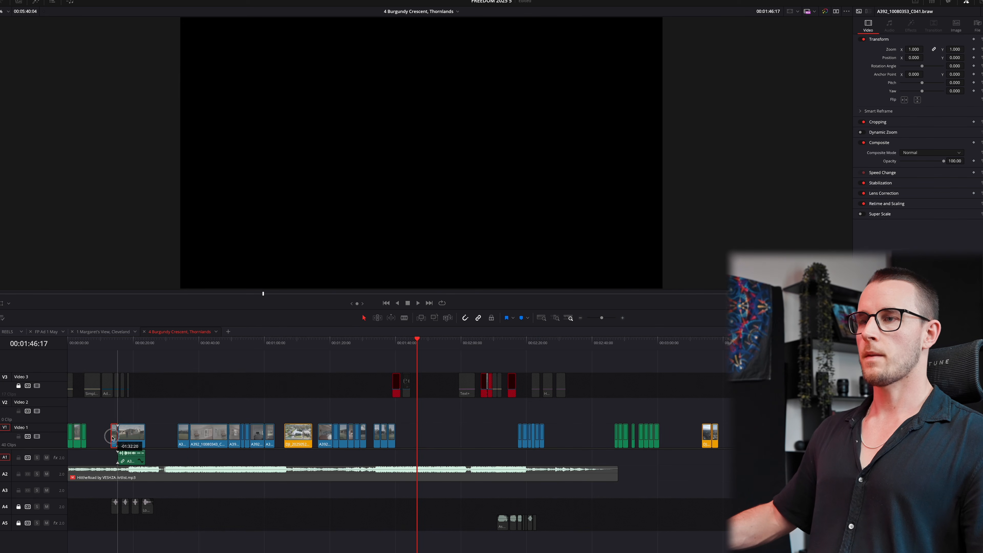
- Ripple-delete the empty gap in Video 1 and lift the selected clips onto Video 2
click(102, 436)
key(BackSpace)
drag(155, 341, 593, 385)
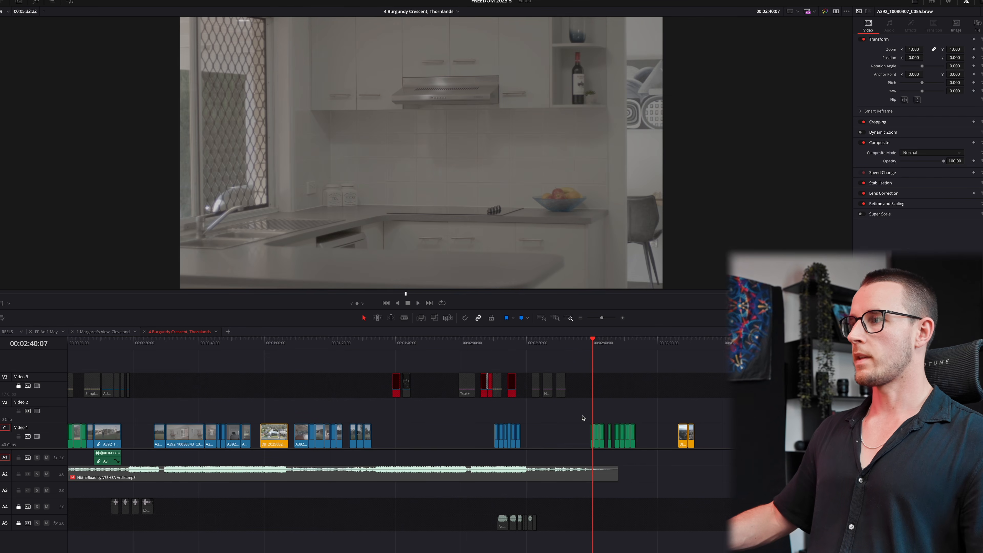
drag(605, 438, 233, 402)
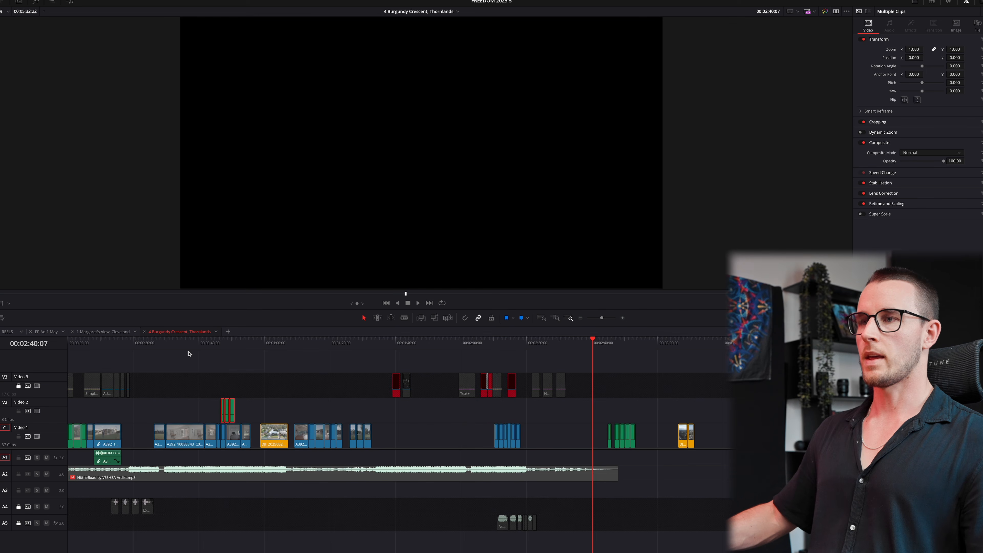
- Select the Video 1 clips after 00:52:03 and shift them right to open a gap
click(214, 341)
scroll(489, 369, up, 8)
drag(562, 341, 829, 344)
scroll(725, 356, down, 1)
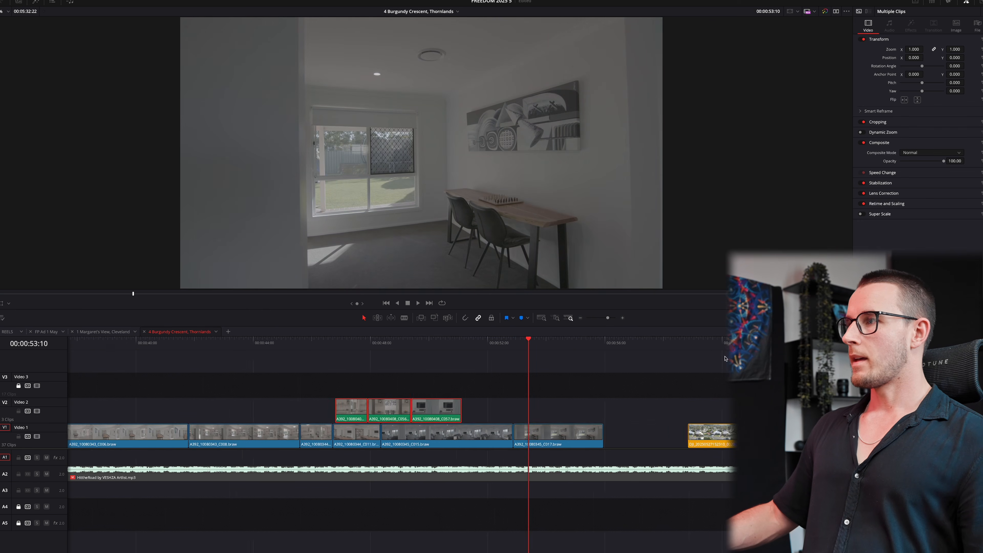
scroll(725, 359, down, 2)
drag(461, 340, 497, 355)
key(y)
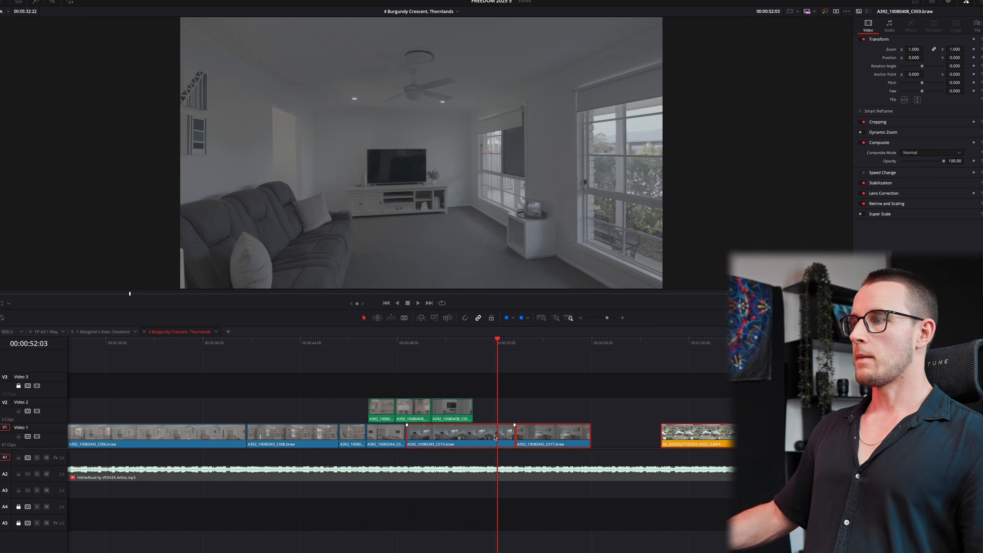
drag(494, 437, 637, 438)
- Move the three green Video 2 clips down into the gap
drag(383, 342, 448, 346)
drag(411, 402, 517, 438)
scroll(516, 438, down, 5)
- Shift the Video 1 clip near the 02:23 room shots earlier in the timeline
click(560, 343)
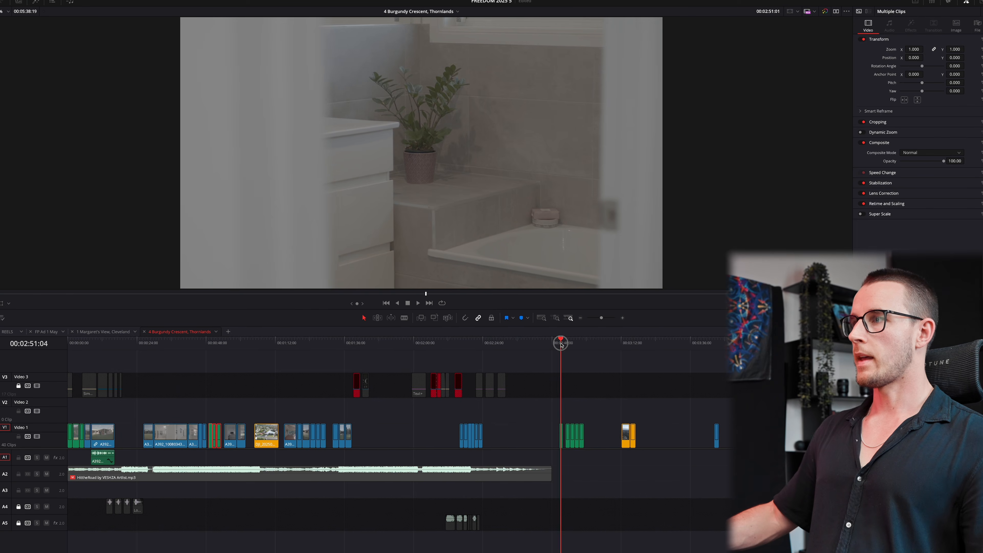
key(space)
key(shift+Left)
key(shift+Left)
key(shift+Left)
key(shift+Left)
key(shift+Left)
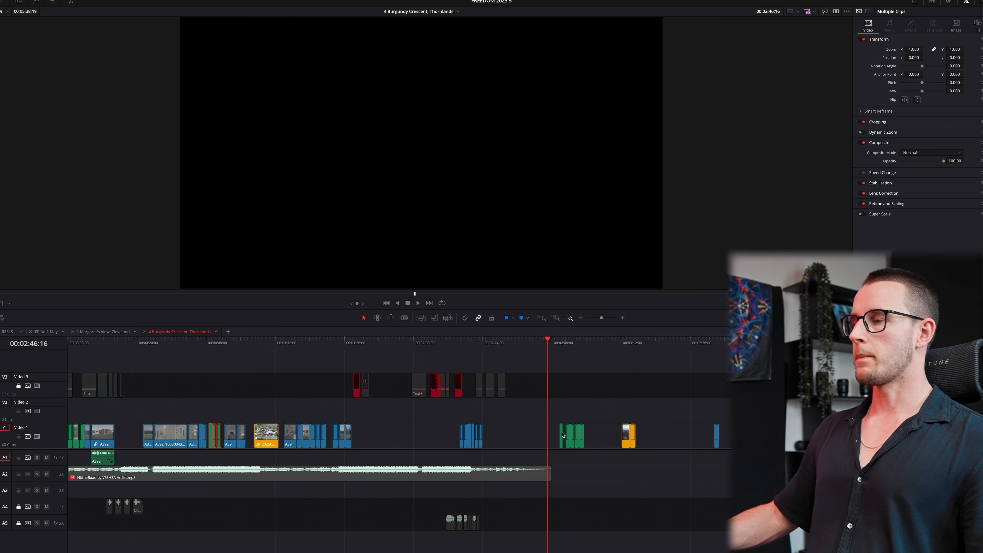
drag(480, 345, 475, 379)
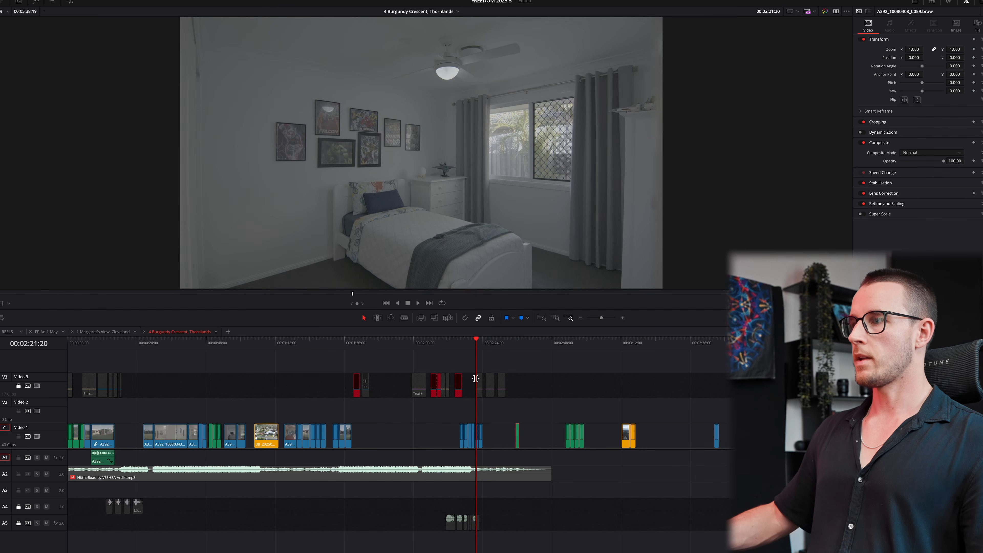
mouse_move(478, 428)
mouse_down()
mouse_move(511, 408)
mouse_move(483, 433)
mouse_up()
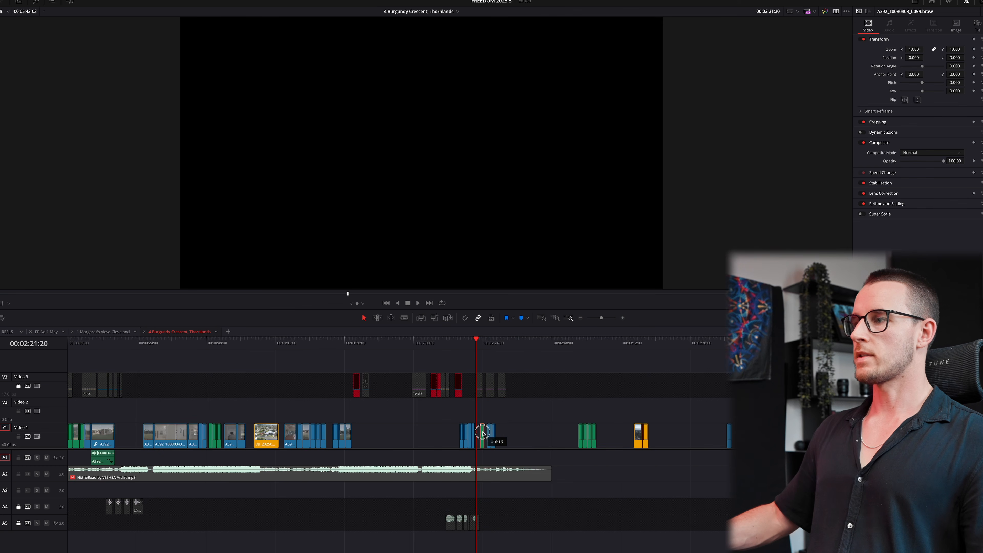
- From 01:33:11, move the green clips under the playhead and pull the orange clip left
mouse_move(574, 343)
mouse_down()
mouse_move(588, 345)
mouse_move(577, 348)
mouse_up()
drag(324, 341, 336, 342)
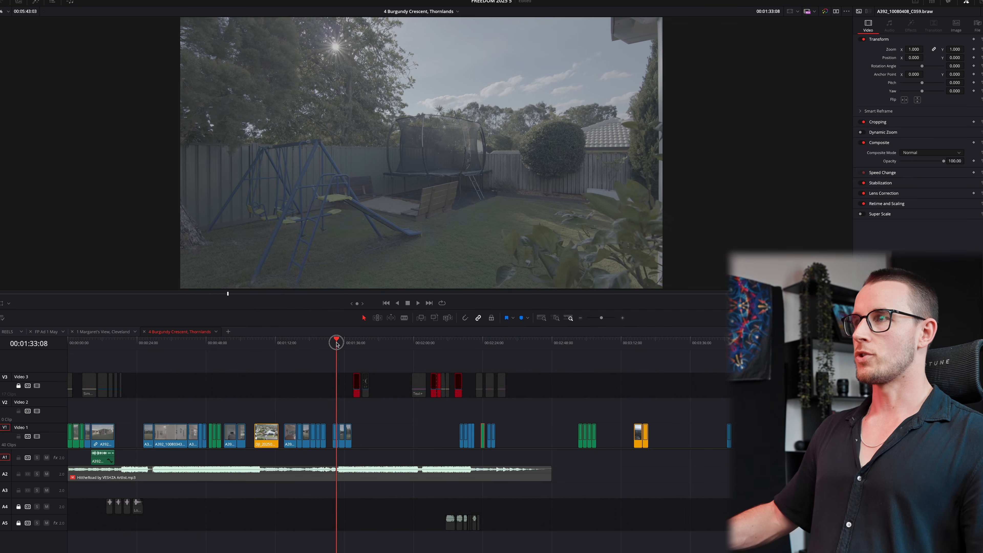
key(alt+y)
drag(342, 424, 385, 431)
click(617, 433)
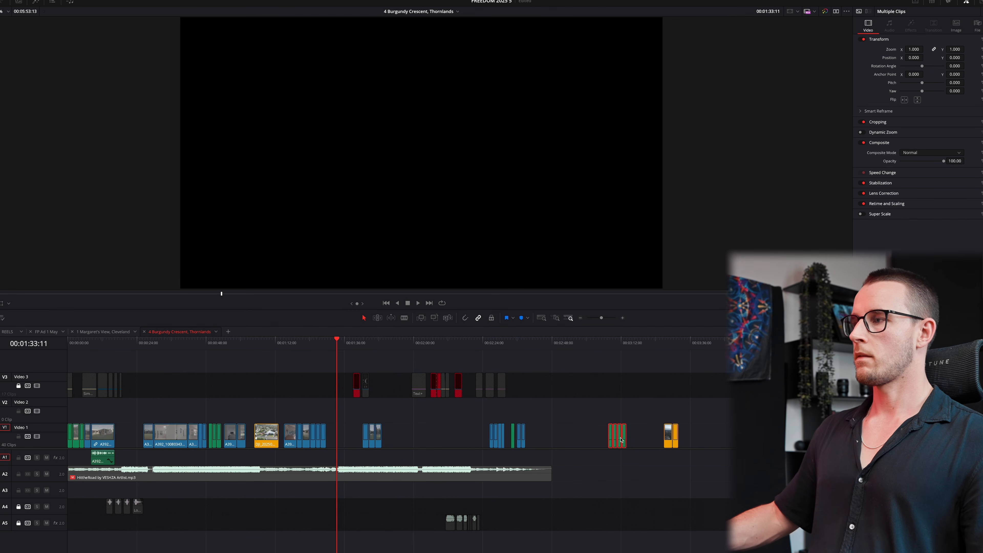
drag(617, 434, 345, 434)
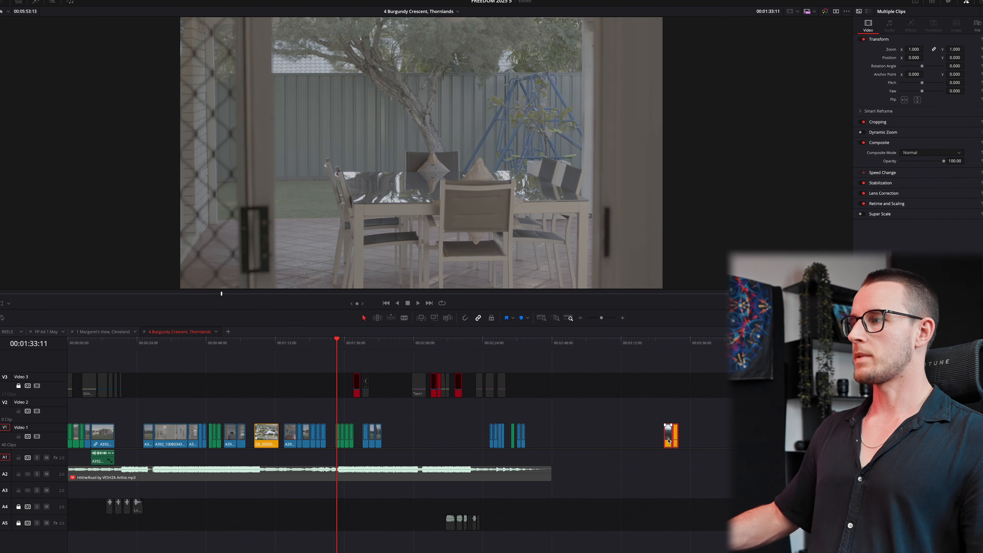
drag(668, 440, 430, 437)
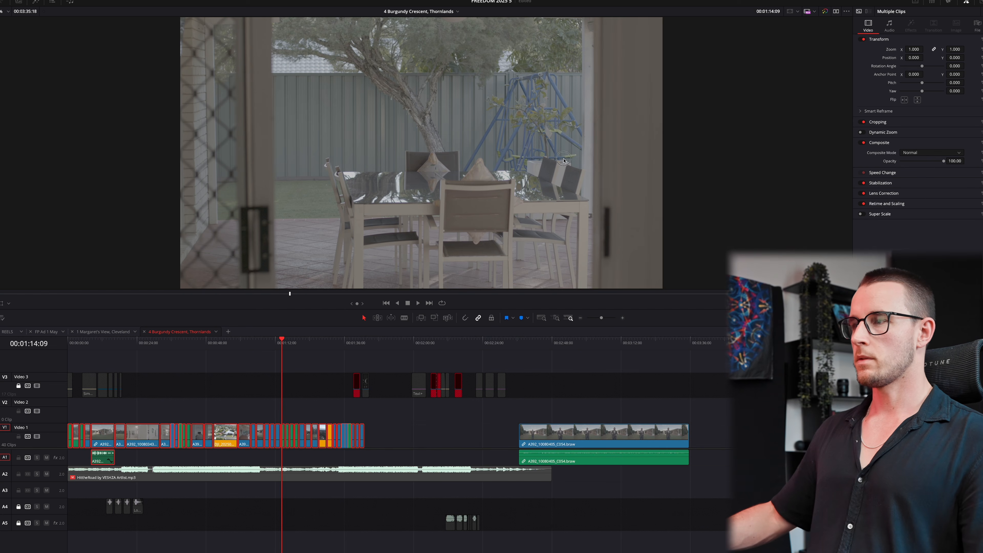
- On the Color page, enable clip 02's Mid Detail node and warm its Temp to 120
key(shift+6)
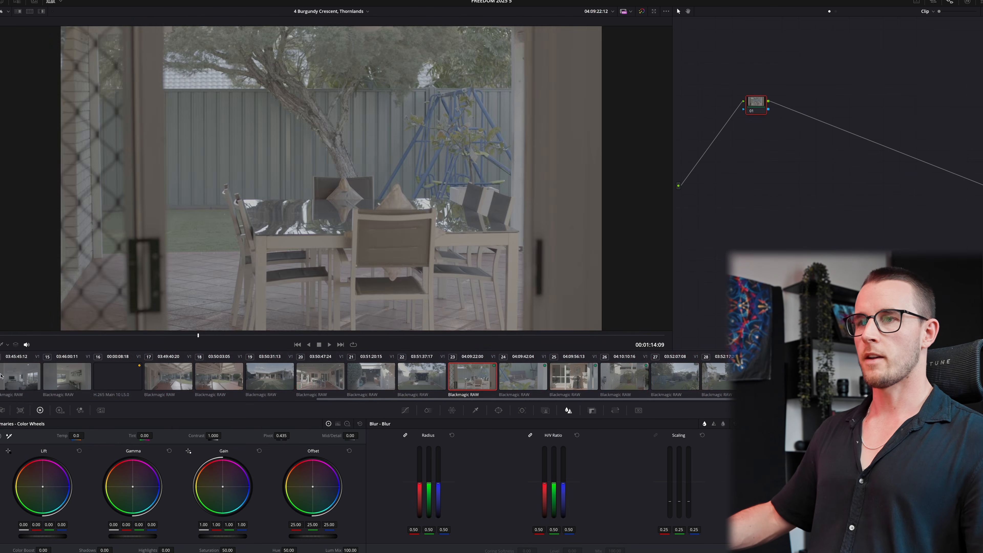
click(78, 384)
scroll(178, 376, up, 5)
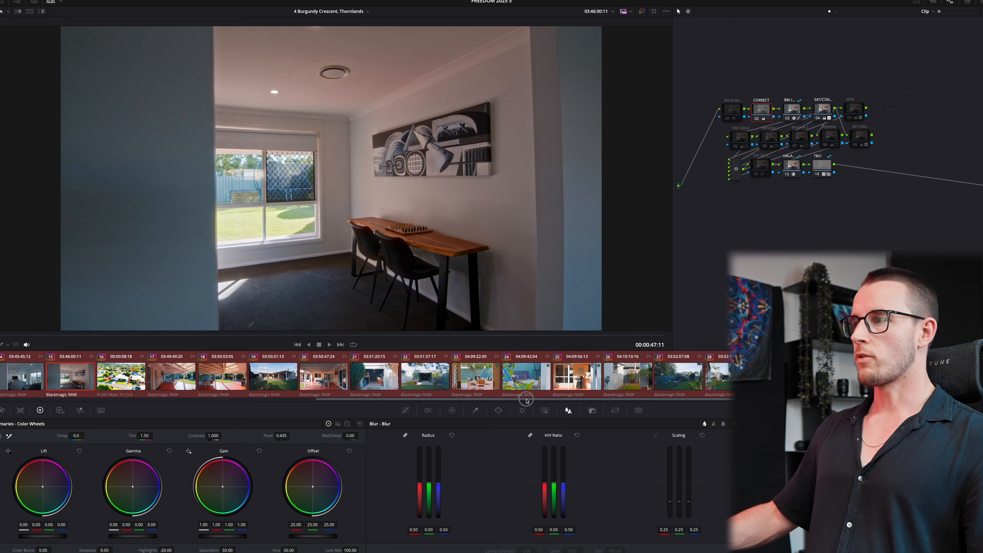
click(46, 375)
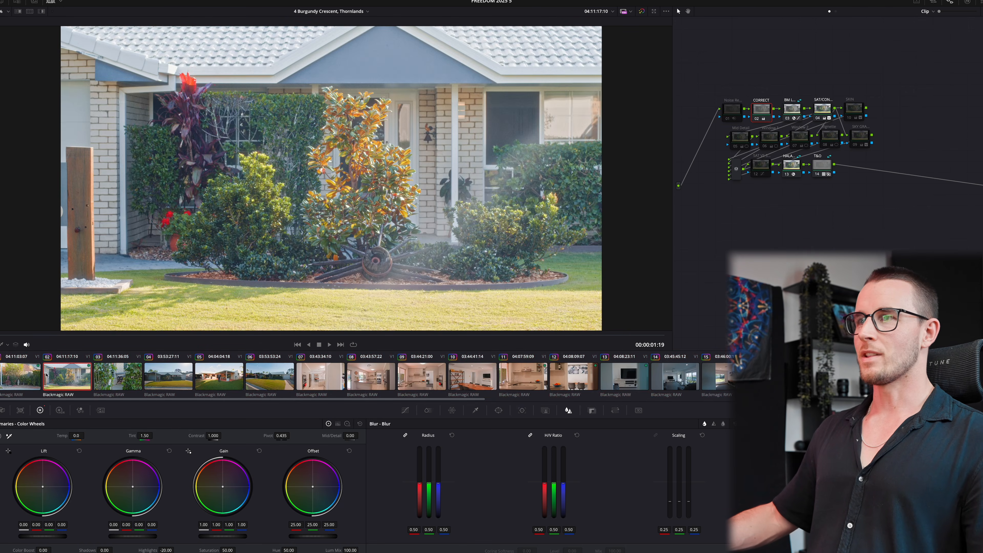
click(735, 146)
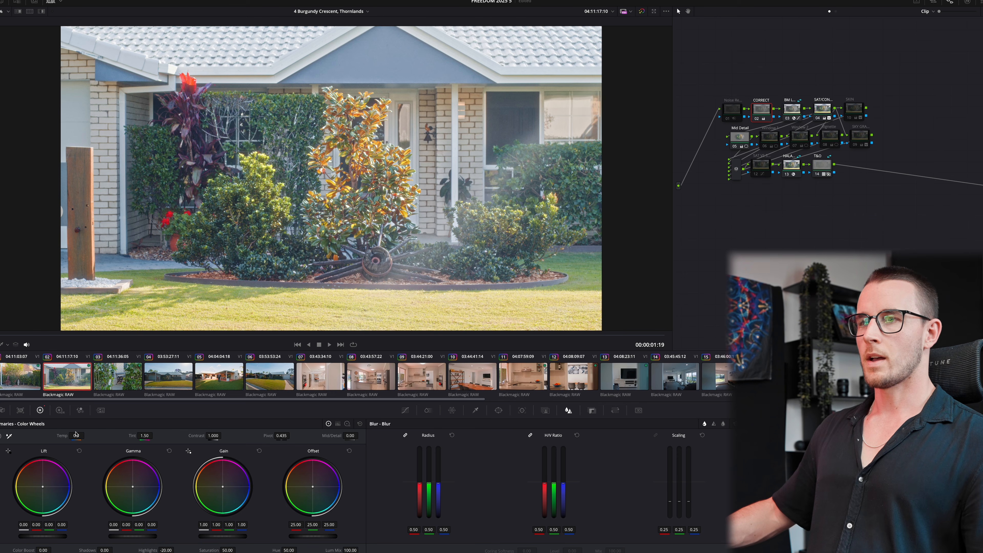
mouse_move(76, 434)
mouse_down()
mouse_move(93, 434)
mouse_move(76, 434)
mouse_up()
key(space)
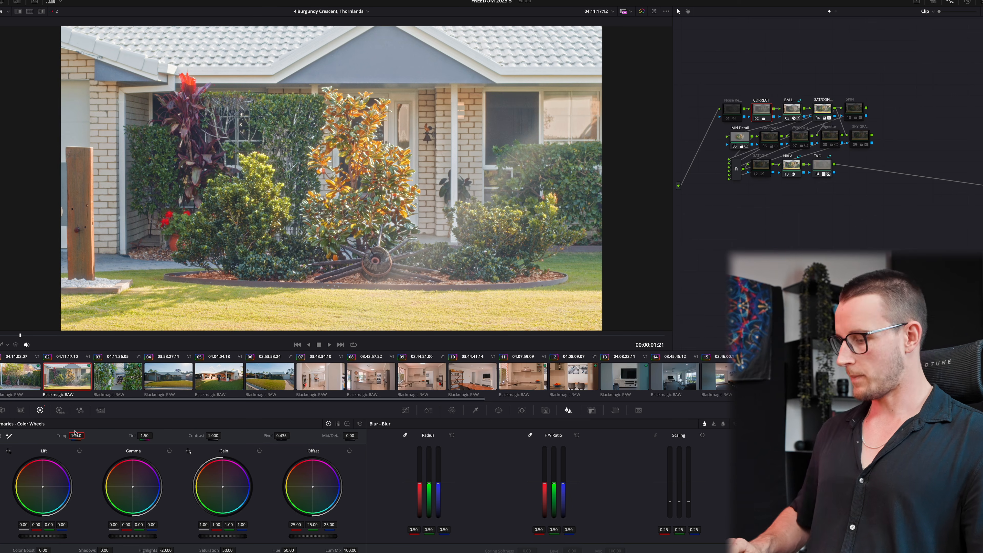
key(space)
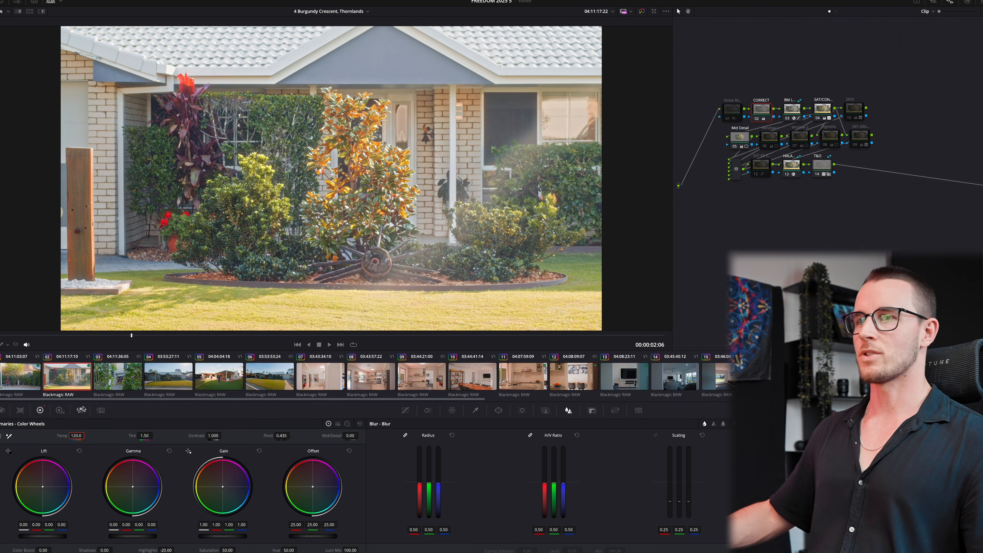
- Raise clip 03's Gamma to 0.02 and set its Temp to 80
click(11, 373)
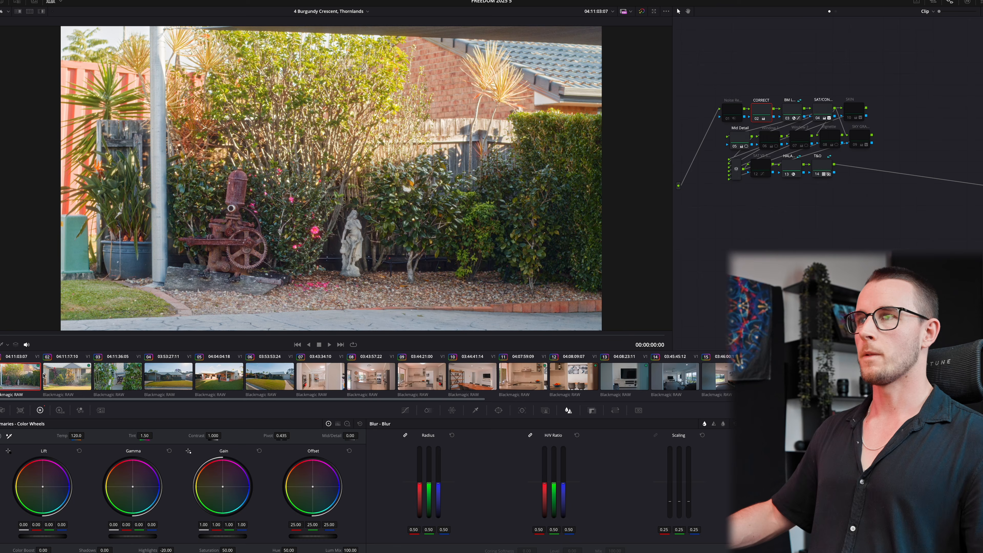
click(118, 383)
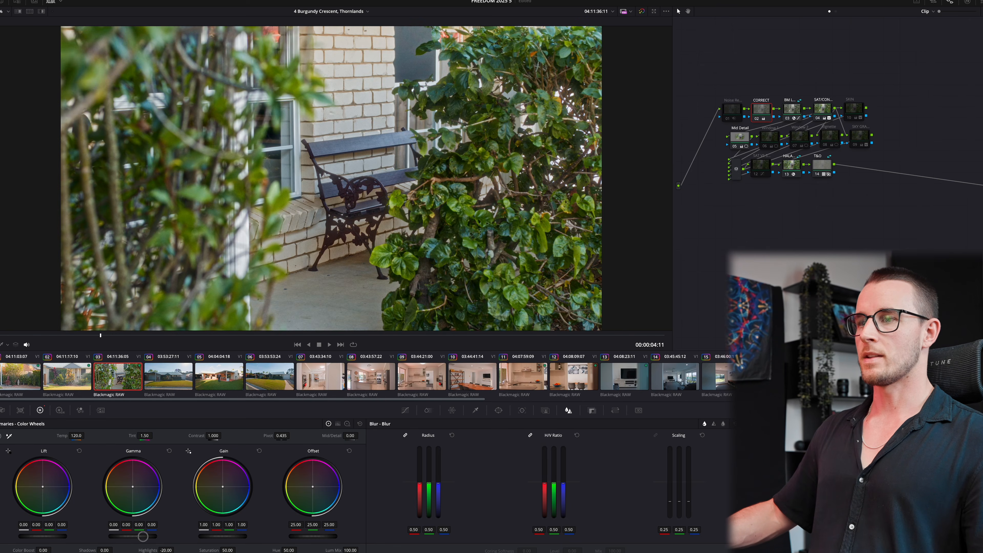
drag(142, 535, 145, 535)
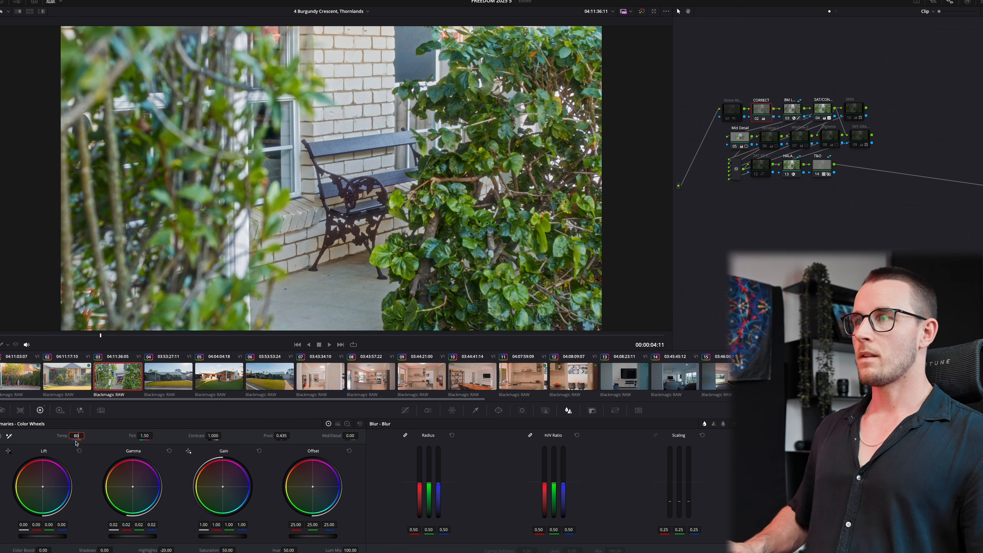
key(Return)
click(174, 382)
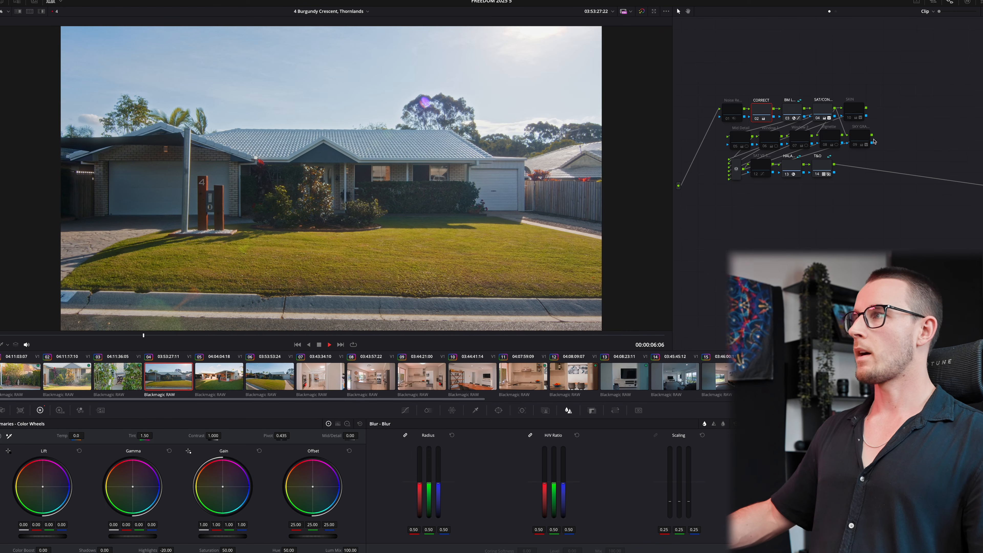
- Enable clip 04's Window 1 node and reshape the circle into a wide ellipse over the house
click(764, 149)
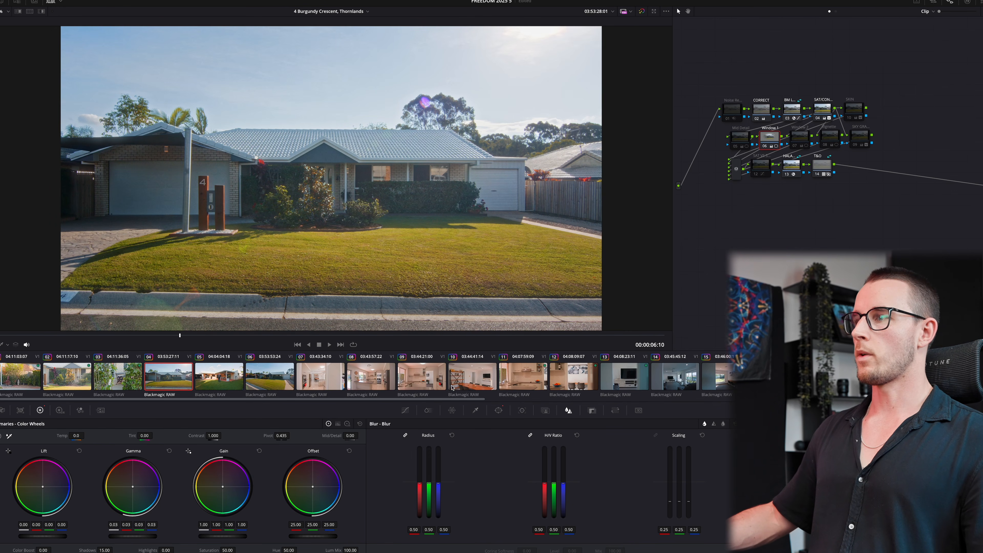
click(500, 410)
drag(330, 84, 330, 124)
drag(329, 170, 314, 180)
drag(472, 179, 533, 181)
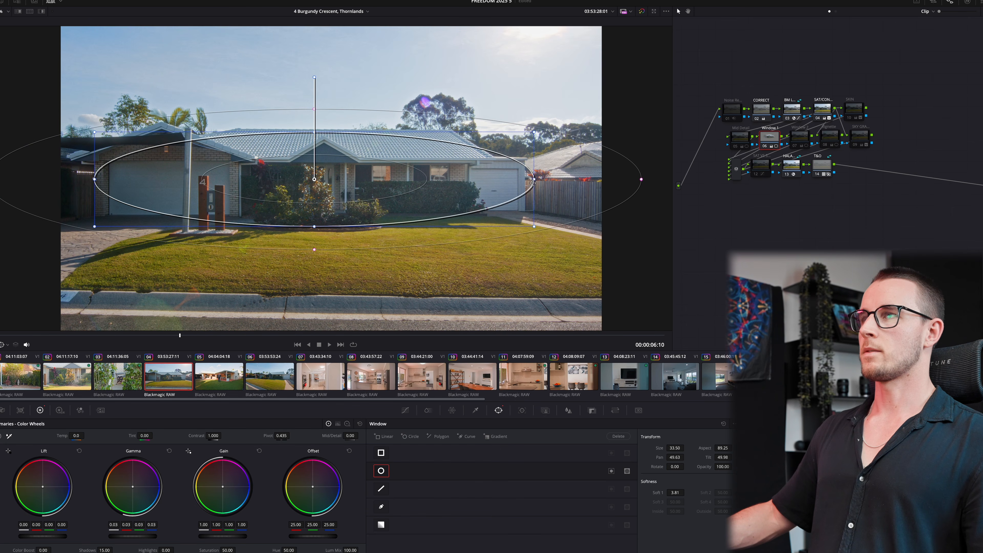
- Fully desaturate a hue with the Hue vs Sat curve and widen the window further
click(405, 410)
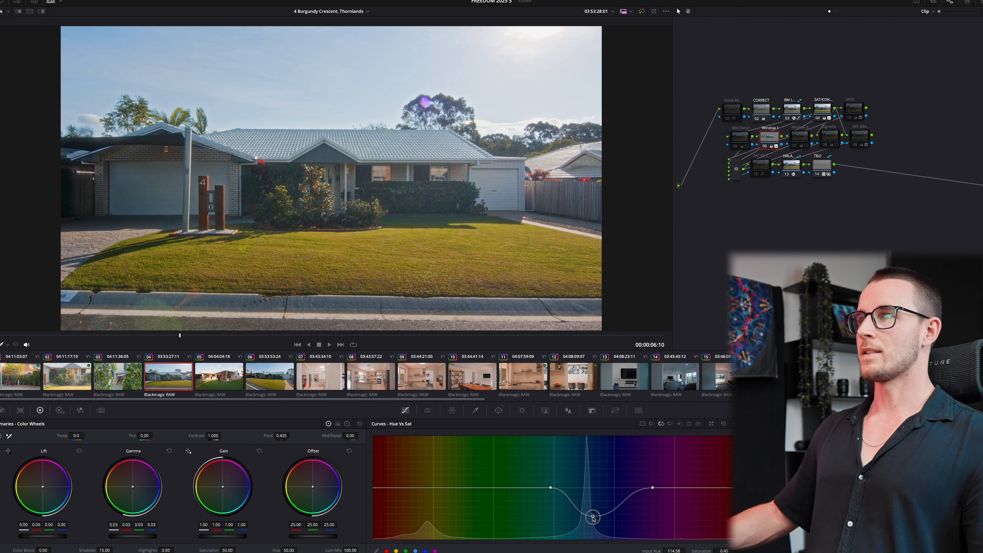
drag(593, 518, 596, 544)
click(497, 410)
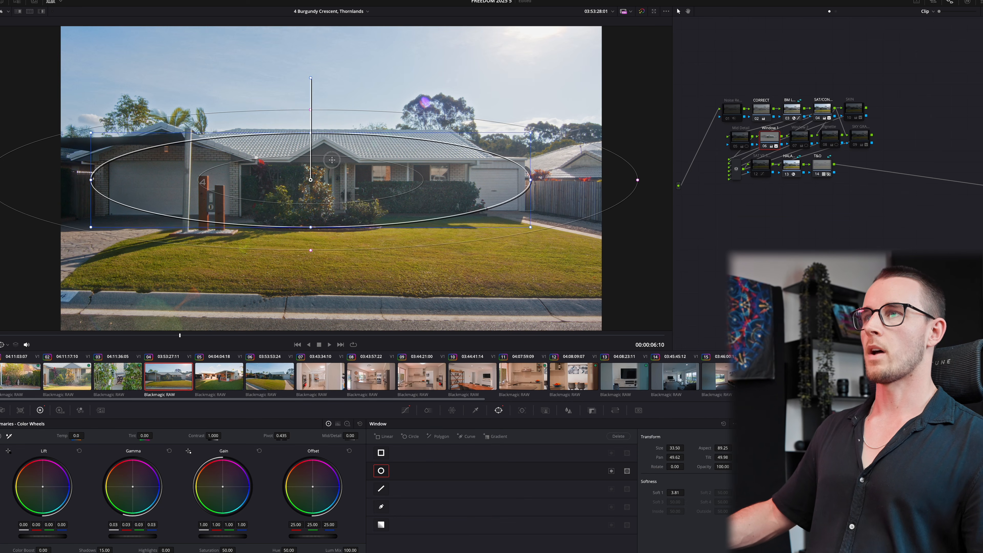
drag(519, 185, 534, 180)
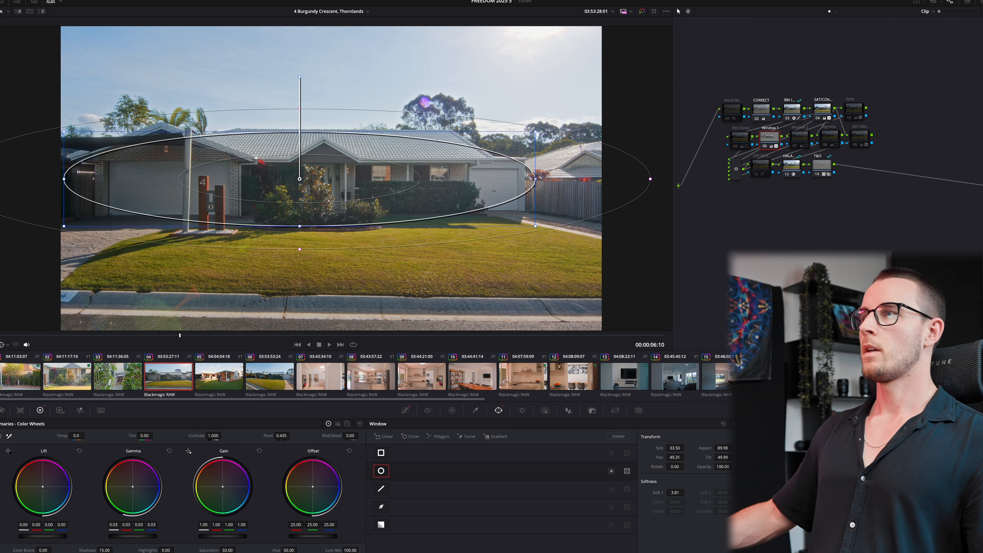
- Raise the CORRECT node's colour temperature to 70 and review the grade
click(768, 104)
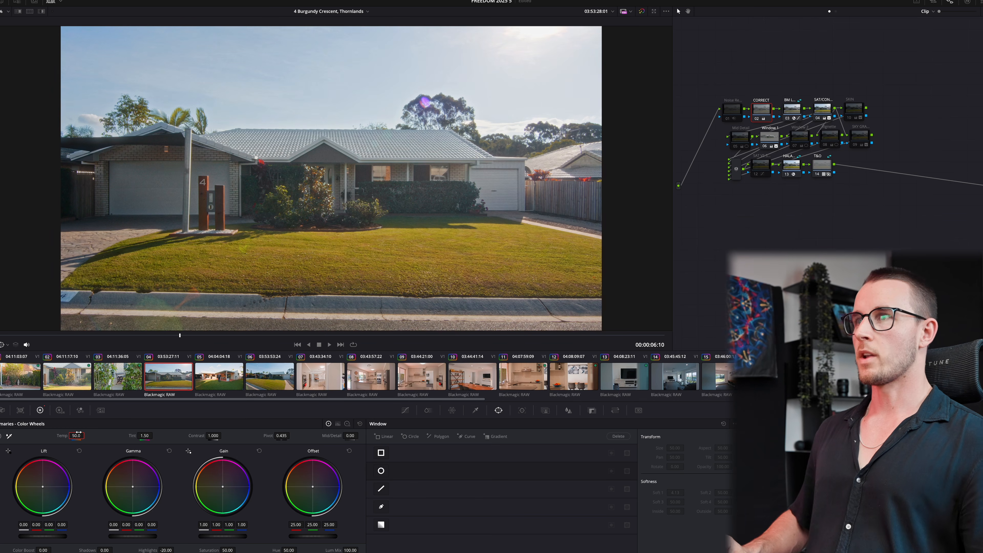
drag(79, 432, 81, 432)
key(space)
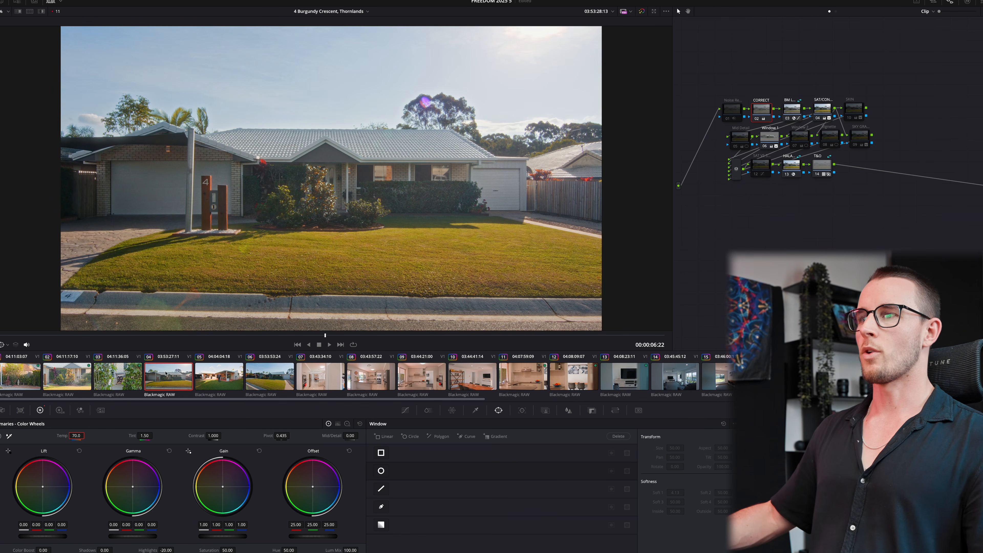
- Select clip 06's Window 1 node and bring up the window tracking controls
click(215, 379)
click(291, 380)
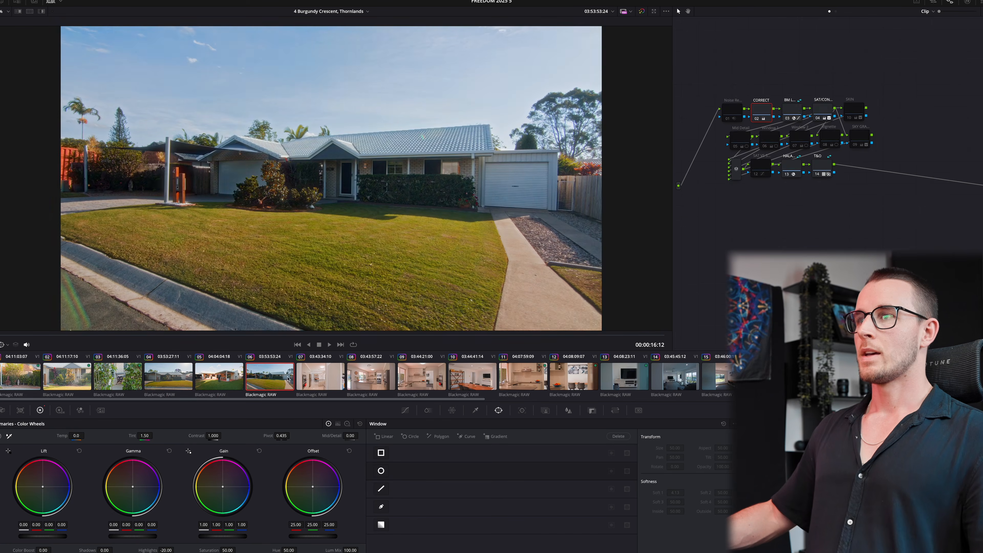
key(space)
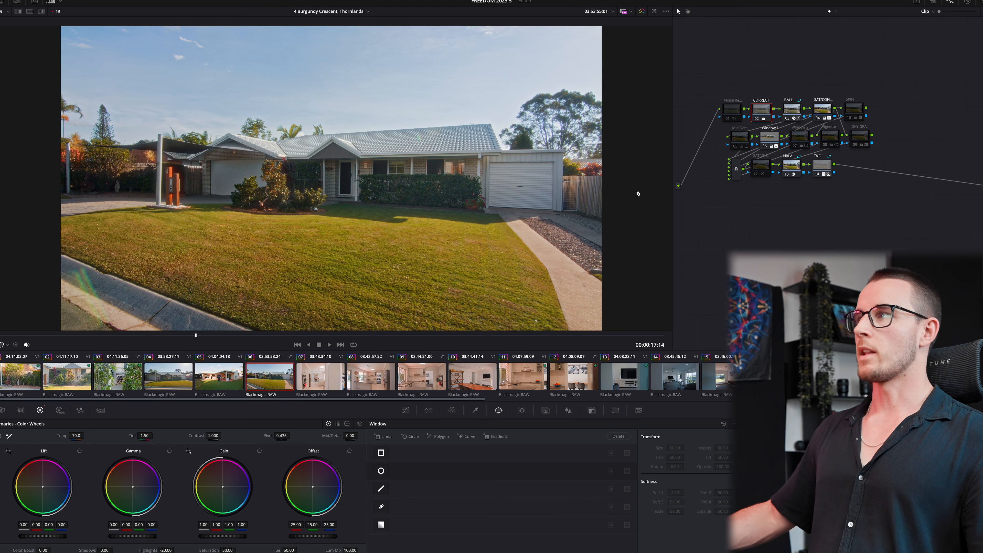
click(773, 146)
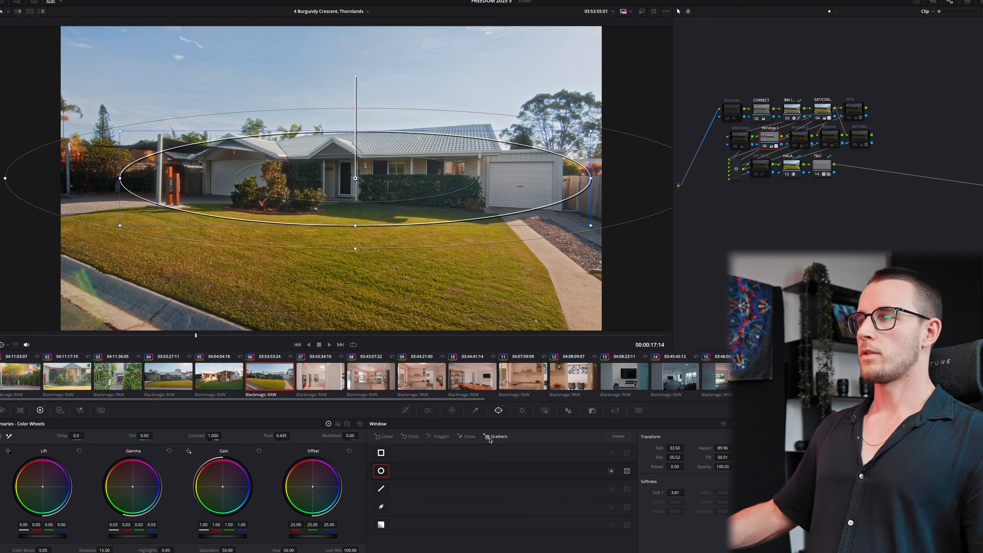
click(522, 410)
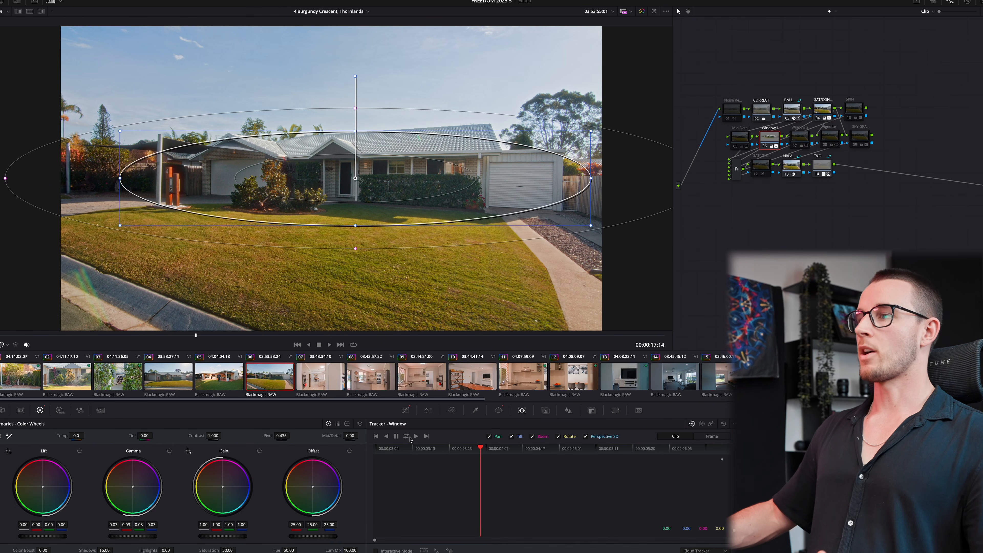
- Track the window through the clip, select clip 05, and set playback resolution to half
click(407, 436)
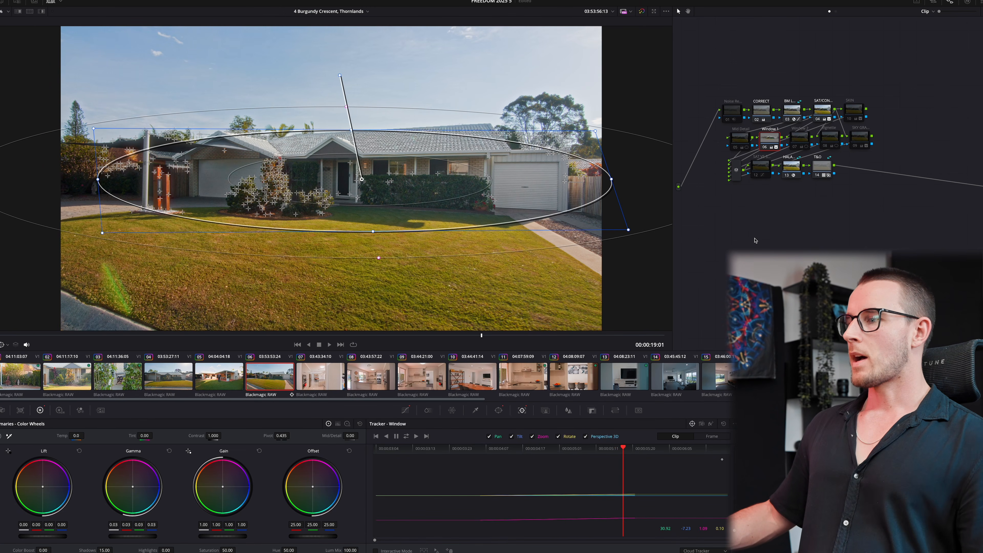
click(228, 374)
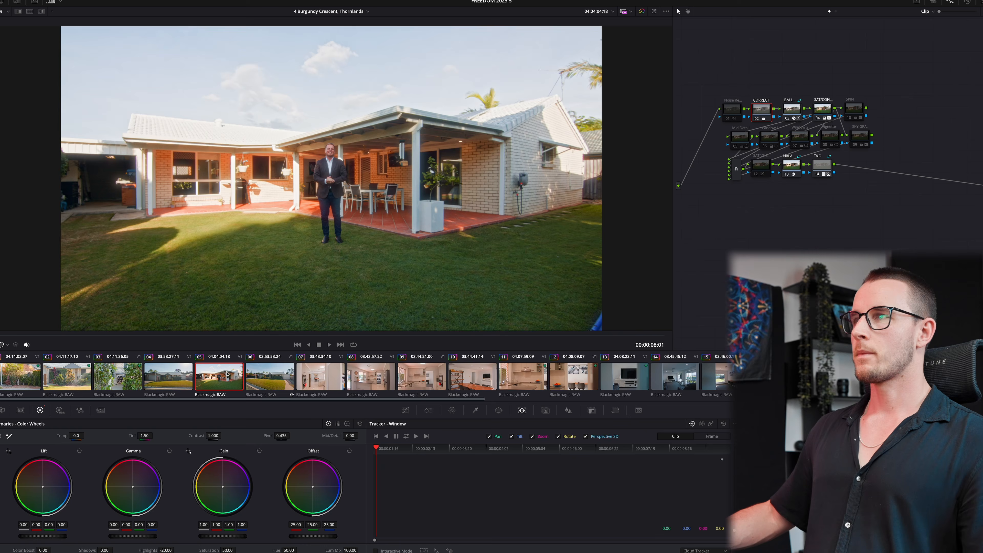
key(space)
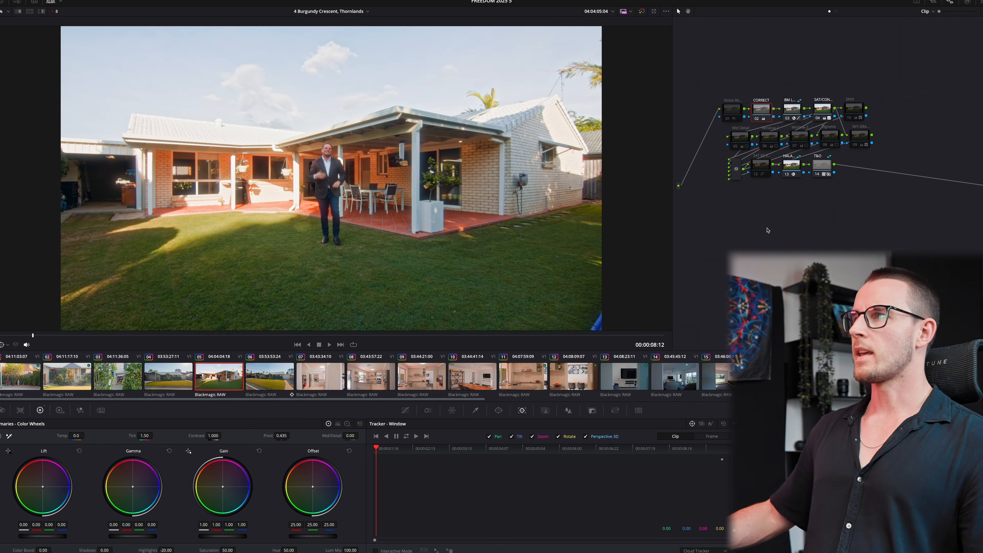
click(172, 1)
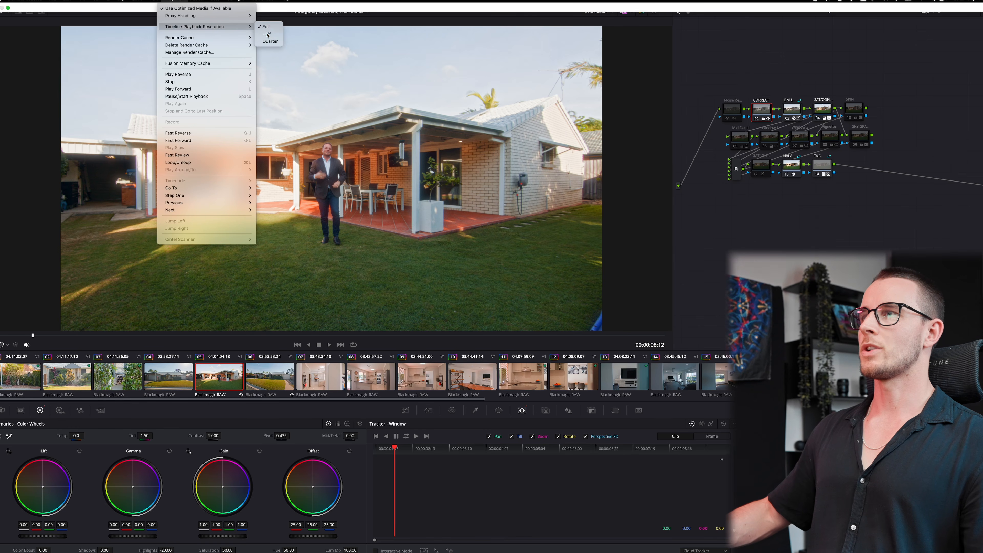
click(267, 34)
- Shrink the circular window around the man on the patio, verify tracking, then select clip 07
click(801, 141)
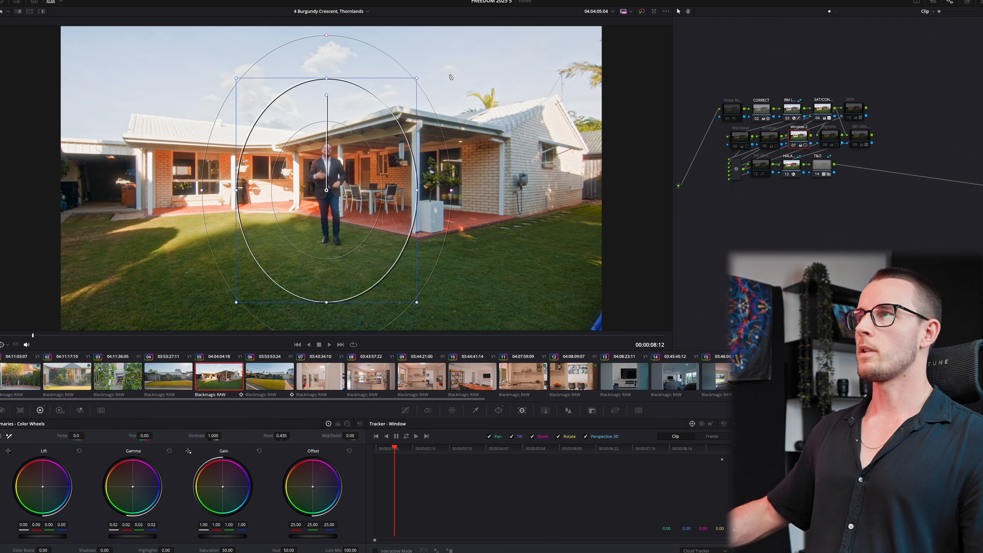
drag(415, 79, 399, 99)
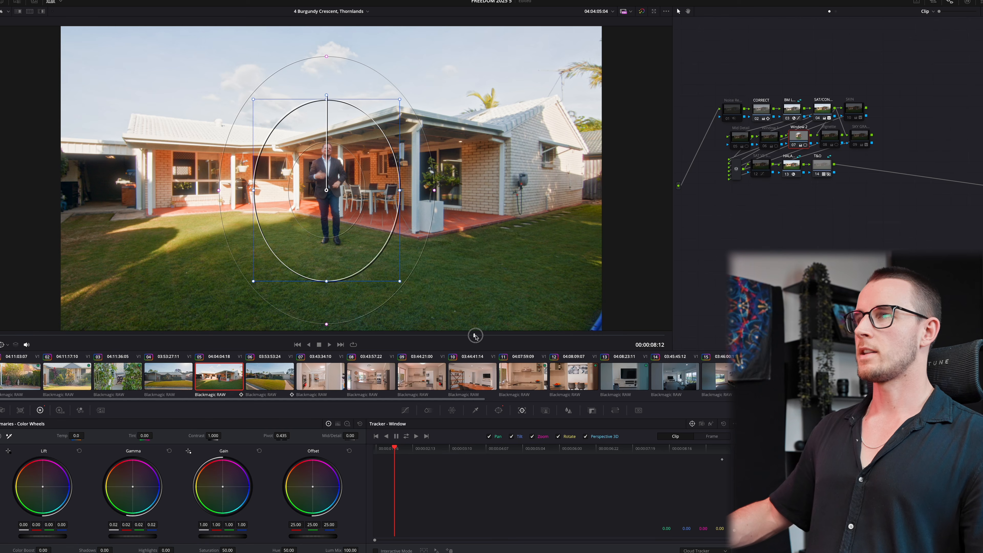
drag(475, 336, 534, 336)
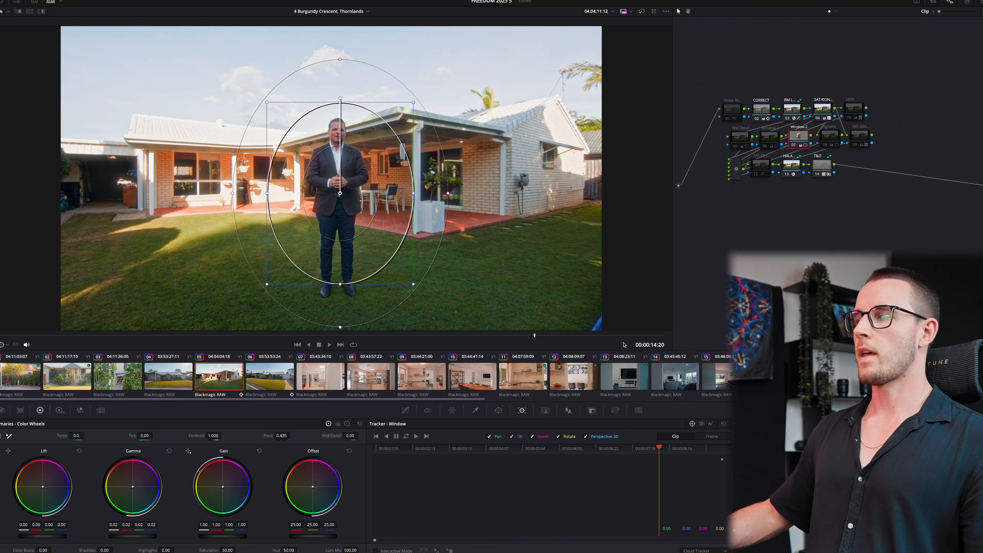
click(331, 377)
drag(8, 336, 29, 336)
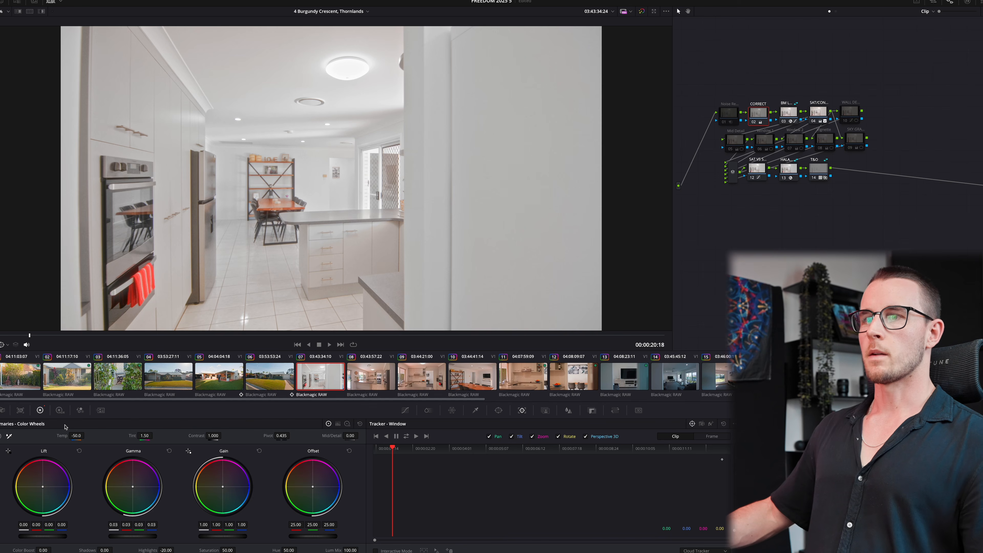
- Reset the kitchen clip's Temp to neutral and settle its Gamma at 0.02
double_click(61, 434)
key(space)
key(space)
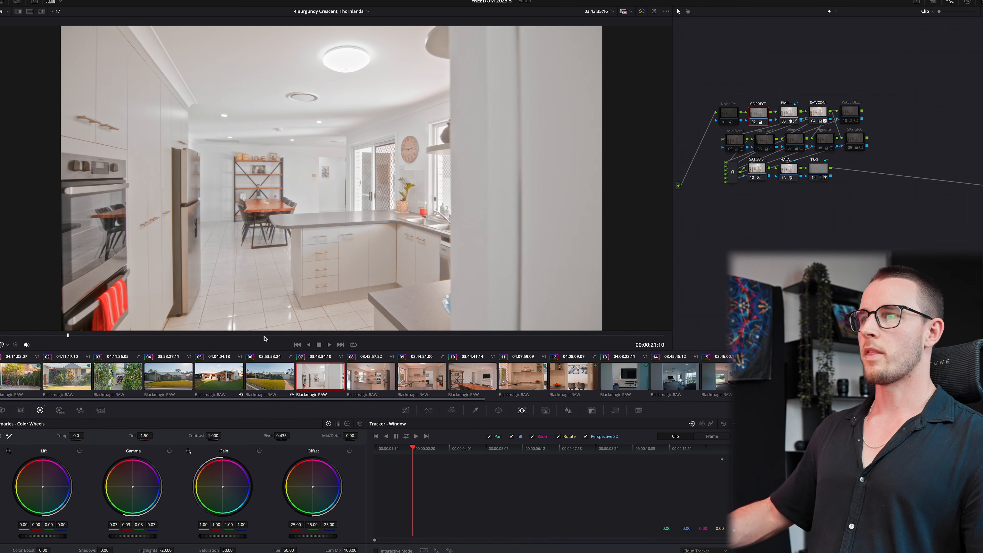
drag(266, 337, 250, 336)
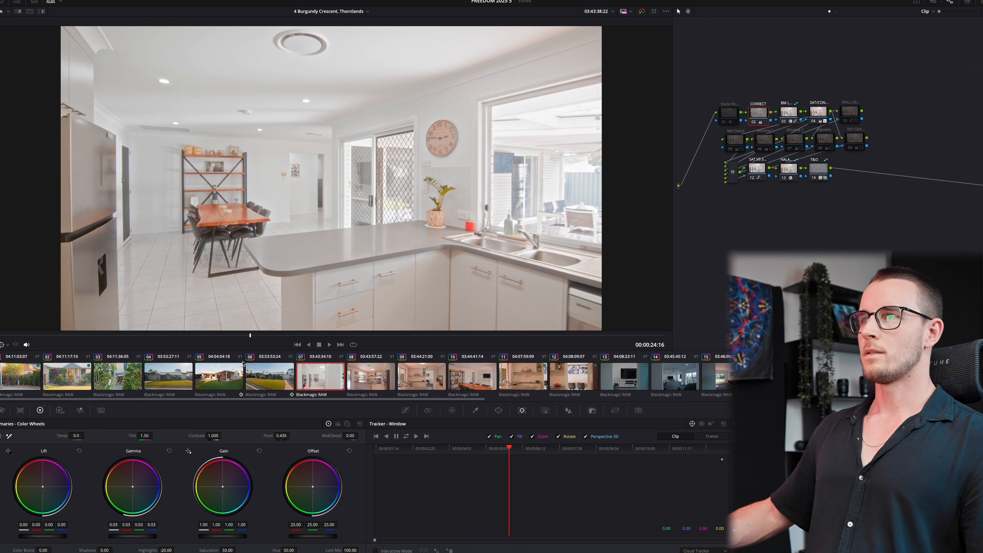
click(74, 436)
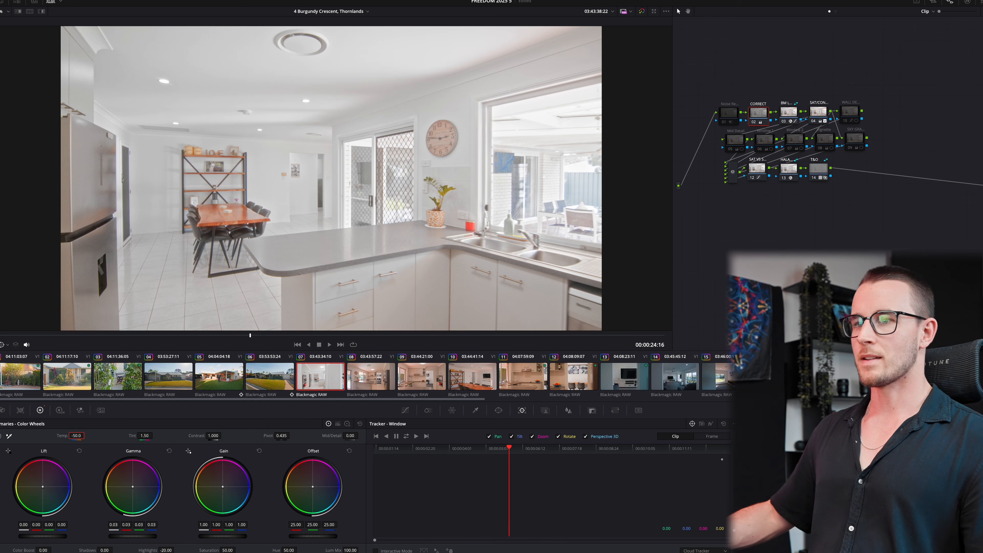
drag(135, 540, 118, 537)
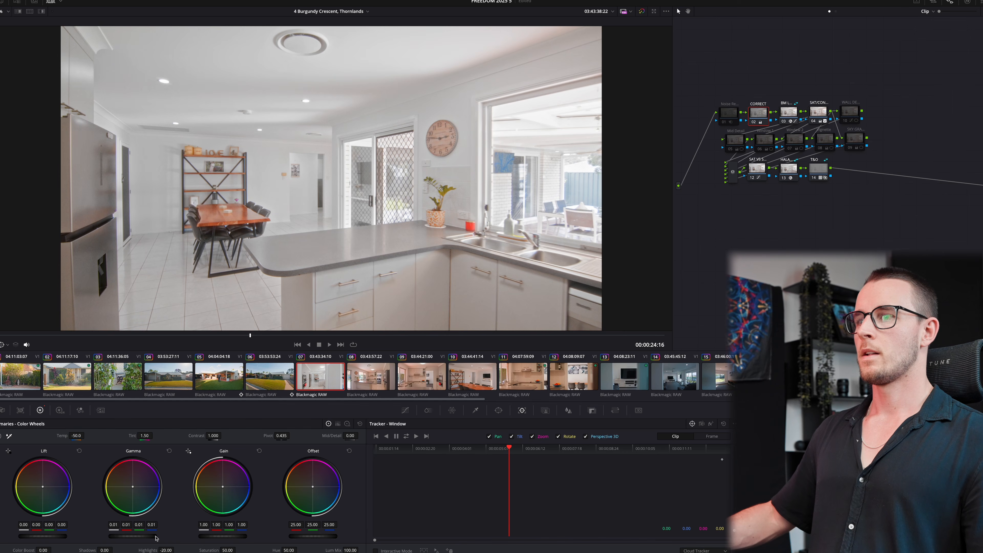
key(space)
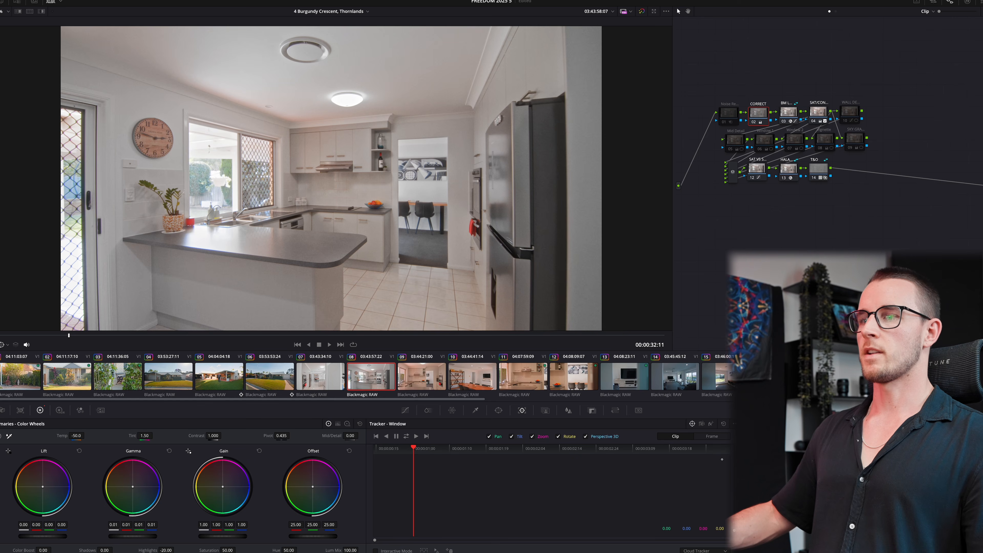
drag(117, 538, 118, 539)
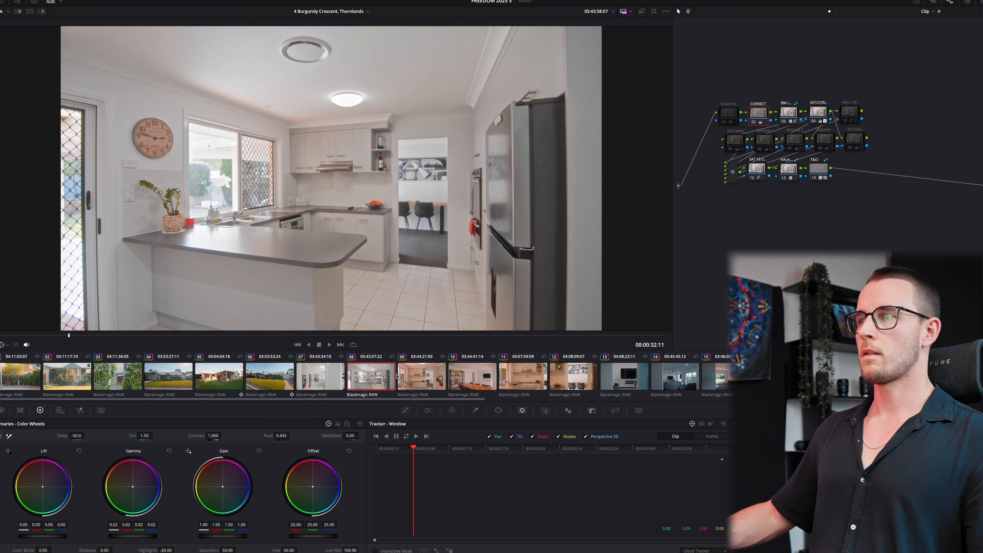
- Apply the clip 09 kitchen grade to the dining room clip by middle-clicking
click(411, 382)
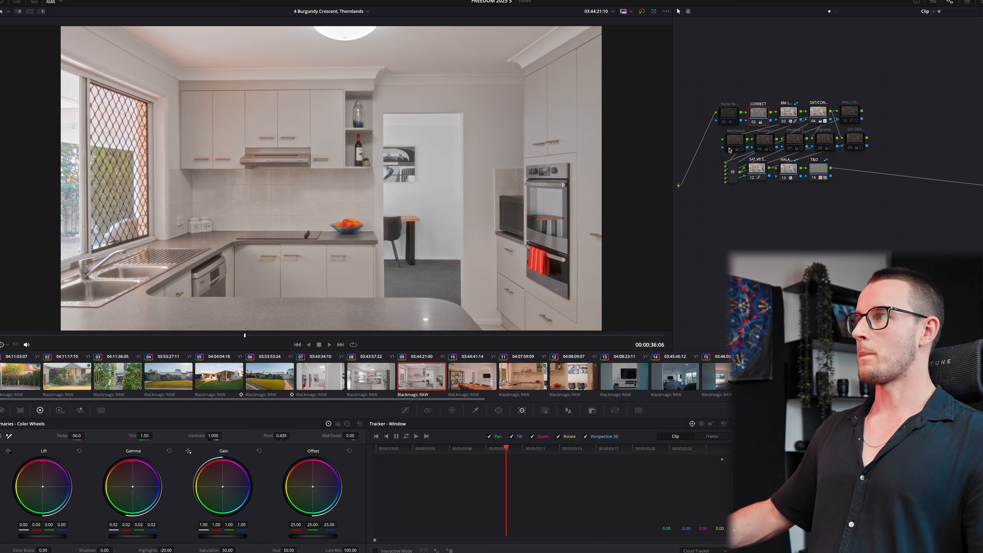
click(729, 150)
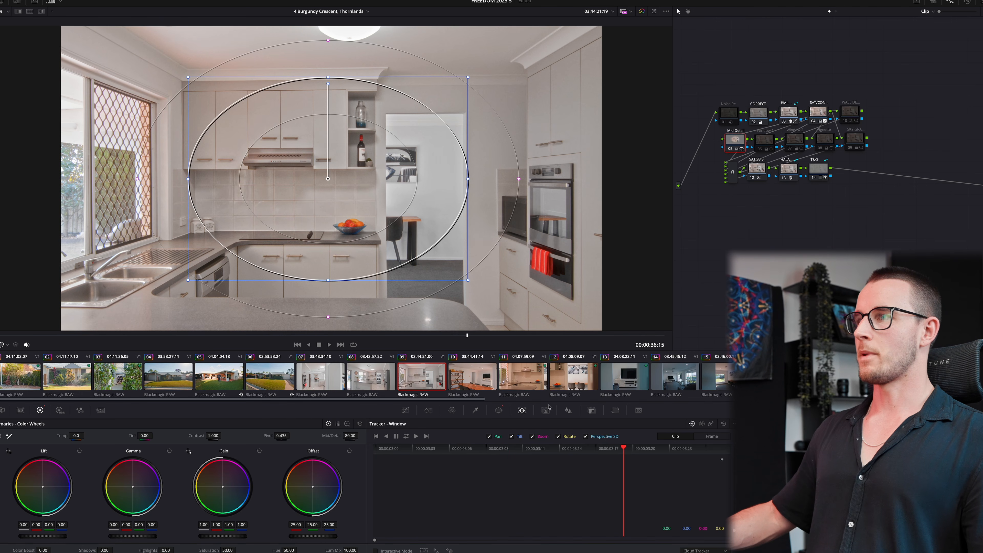
click(764, 117)
click(479, 378)
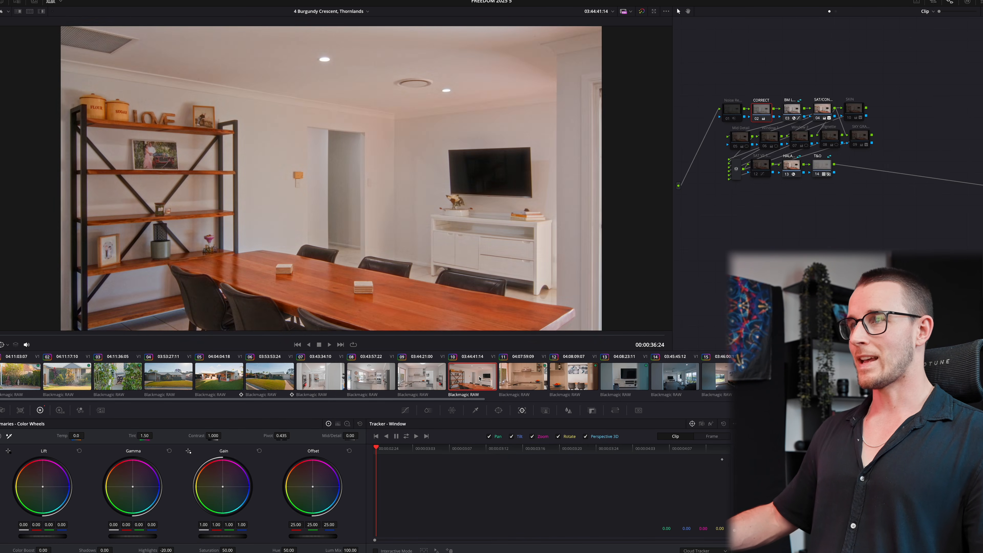
key(space)
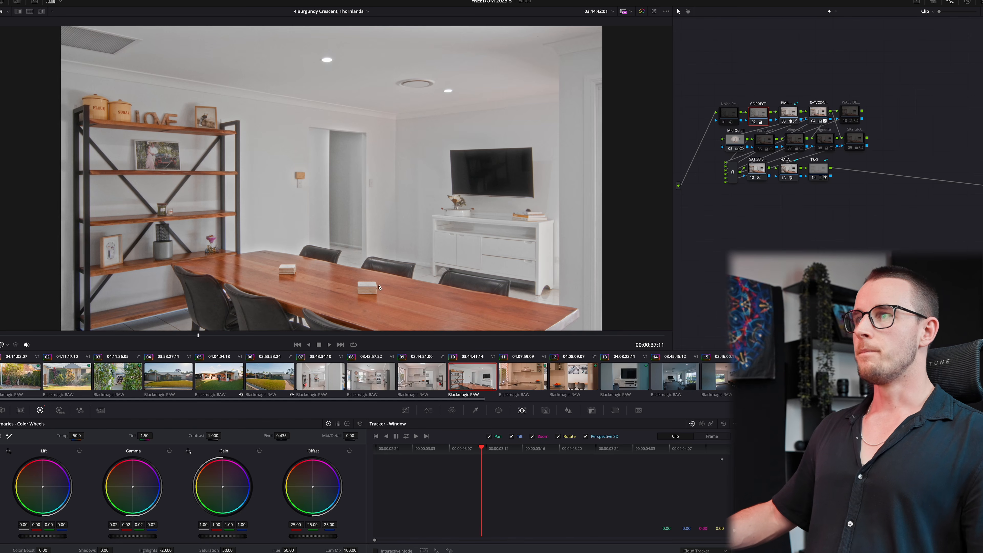
middle_click(438, 374)
middle_click(440, 373)
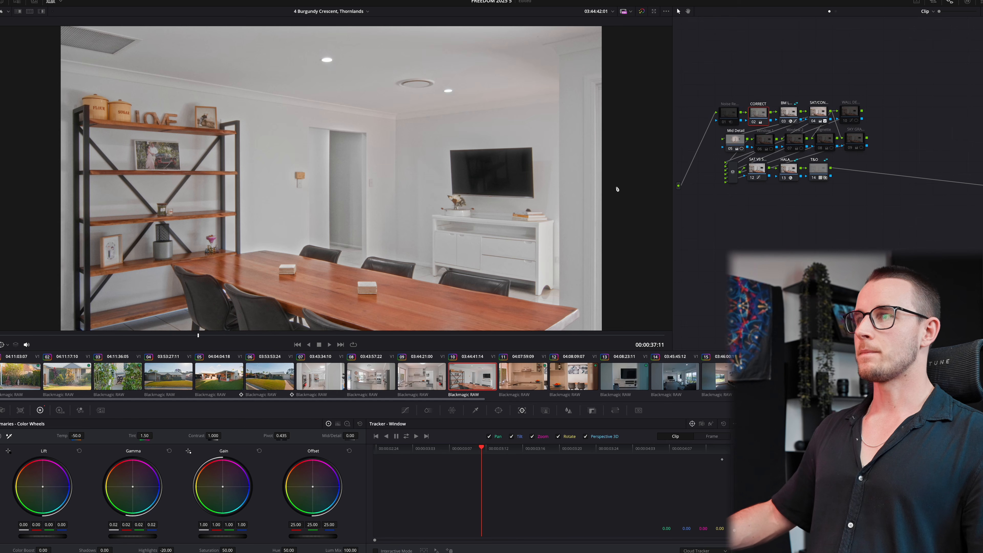
- Reset the dining clip's Temp, try Shadows at 10, then return Shadows to 0
double_click(60, 435)
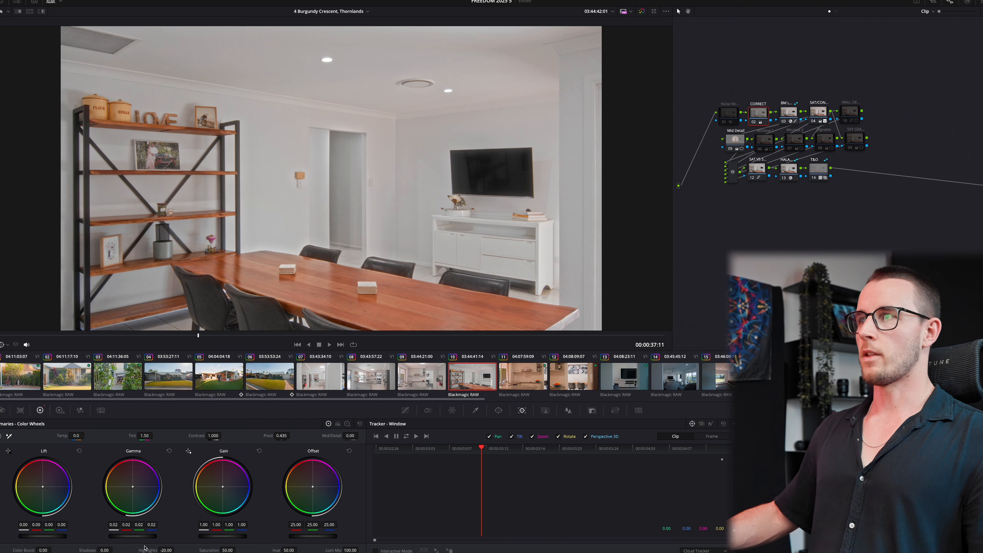
double_click(111, 550)
text(10)
key(Return)
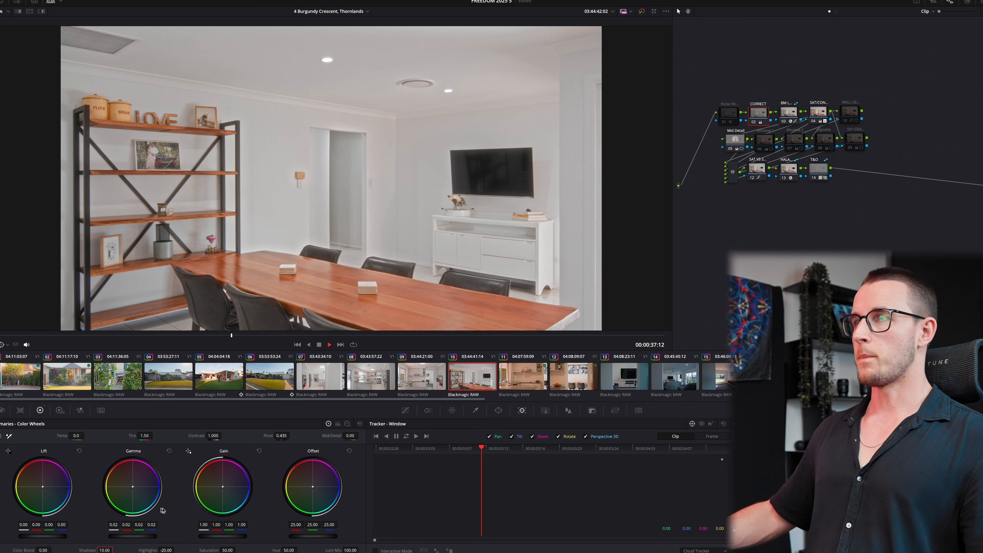
key(space)
double_click(84, 549)
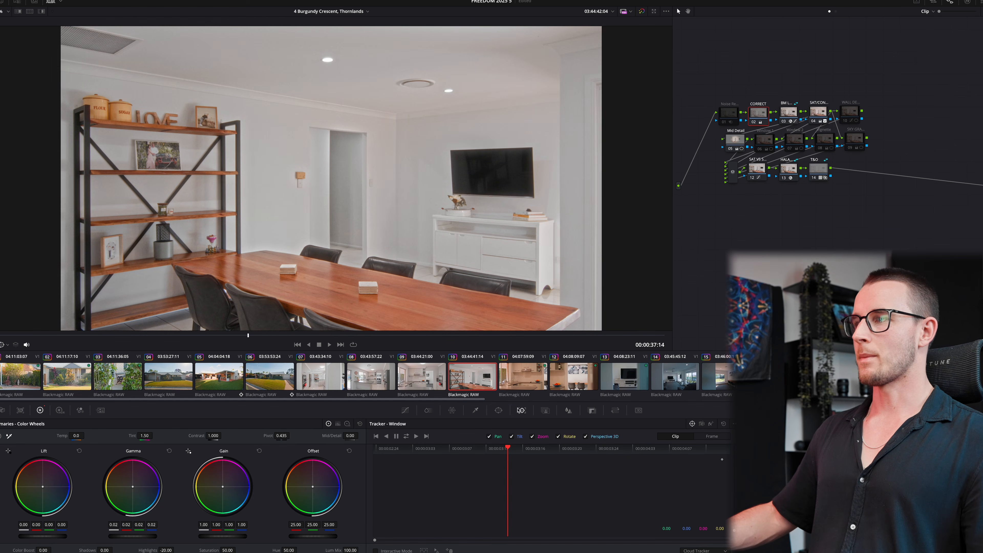
- Copy clip 09's grade onto clip 11 and cool it to Temp -100
click(433, 372)
key(Down)
key(Down)
middle_click(433, 372)
key(space)
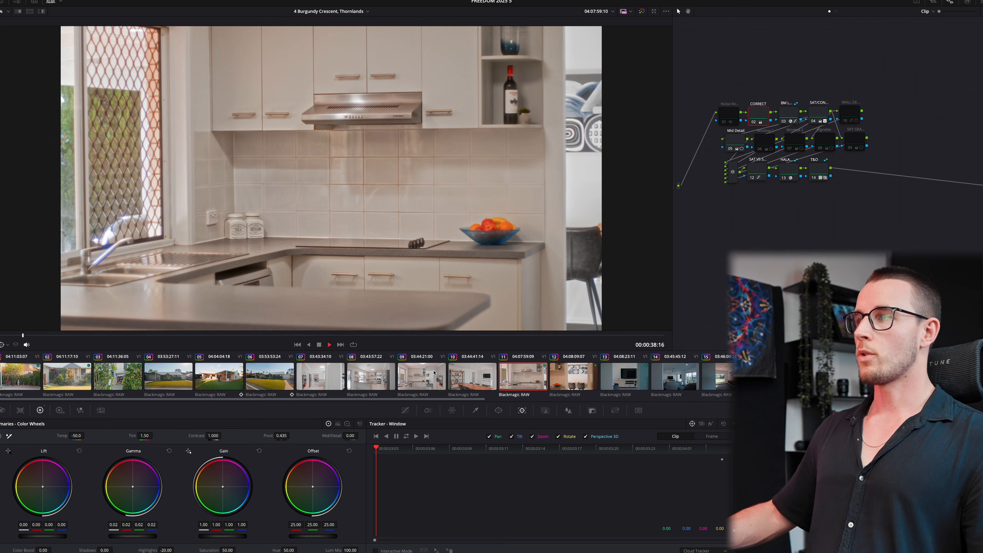
key(space)
click(424, 372)
click(563, 378)
click(531, 380)
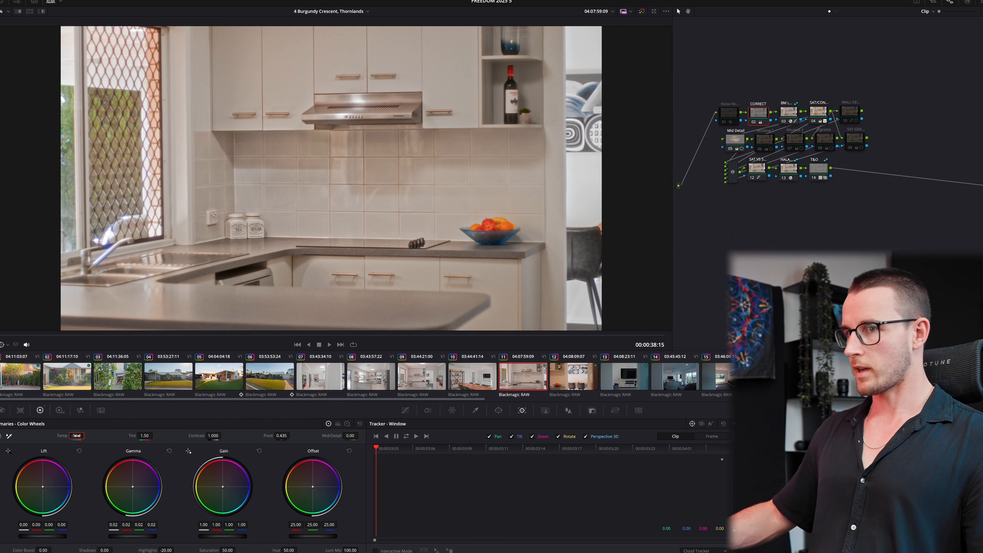
drag(77, 436, 76, 436)
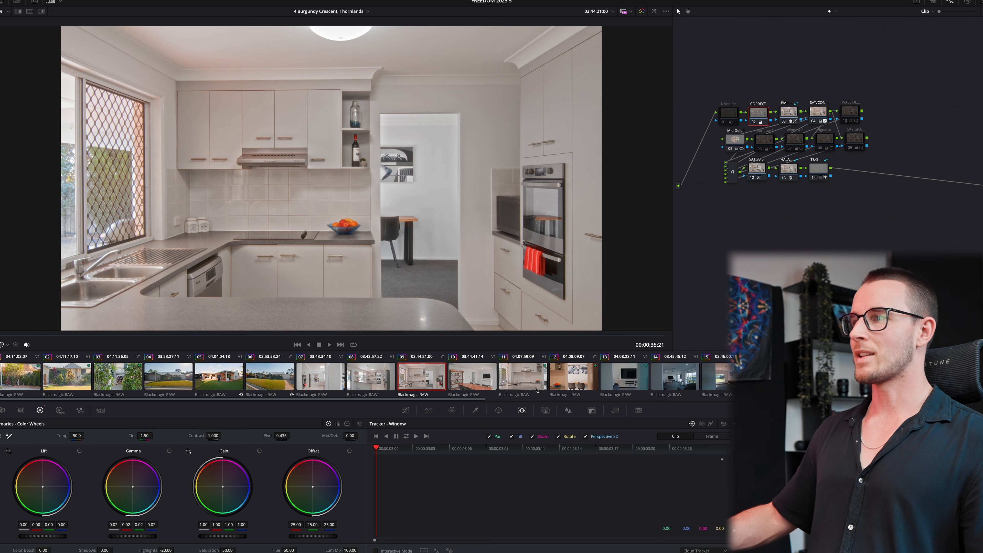
click(585, 376)
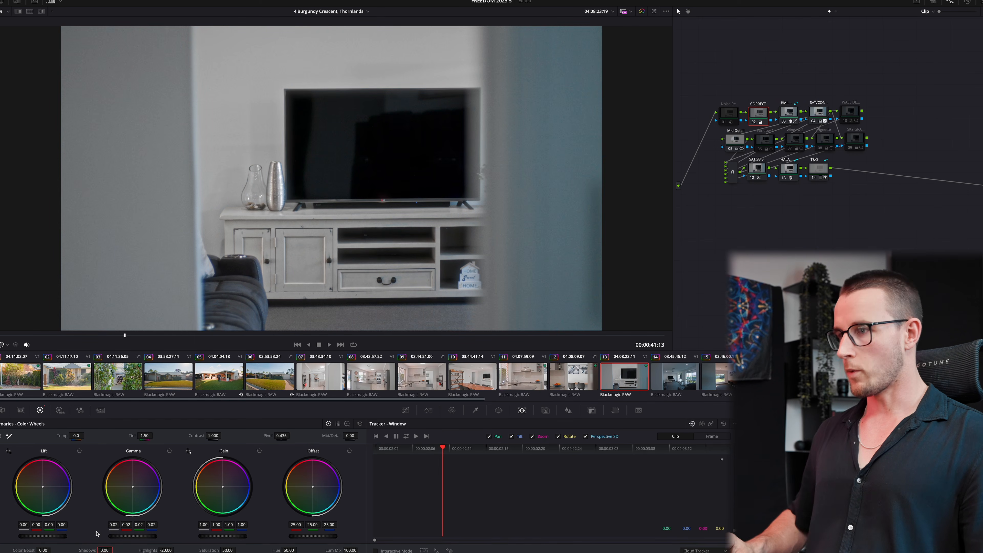
- Set Shadows to 20 on TV clip 13
text(20)
key(Return)
key(space)
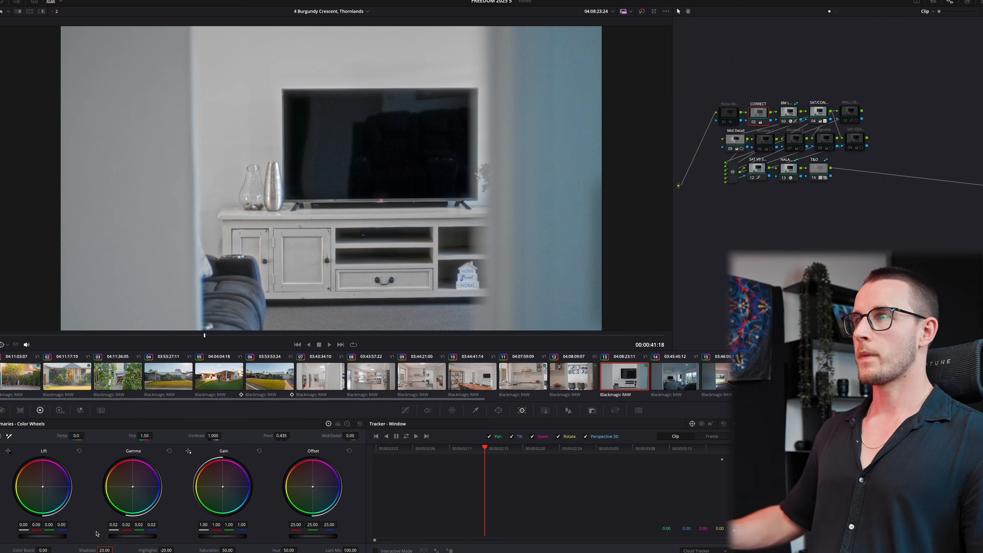
- Paste clip 13's grade onto living-room clip 14 and play it back
click(663, 370)
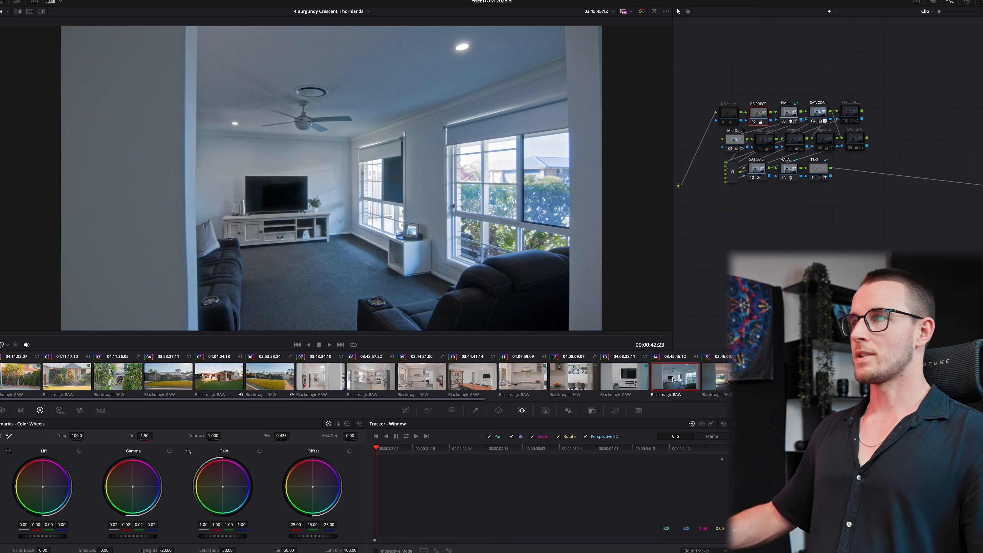
key(super+v)
key(space)
key(space)
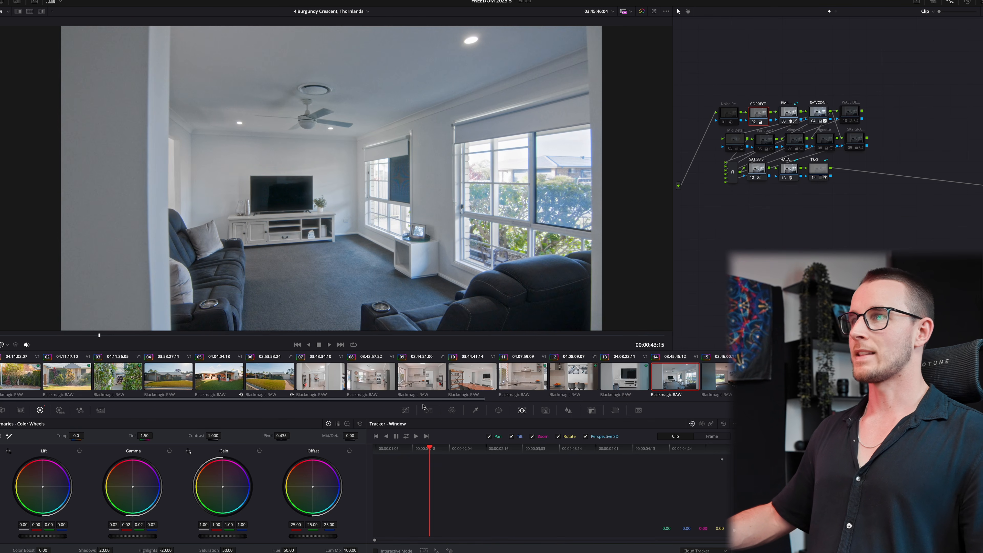
key(space)
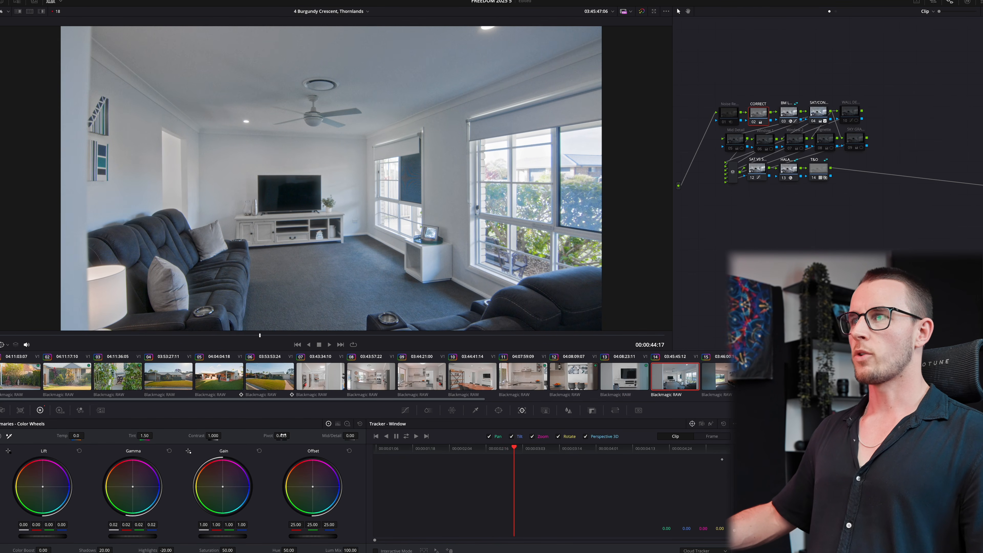
key(space)
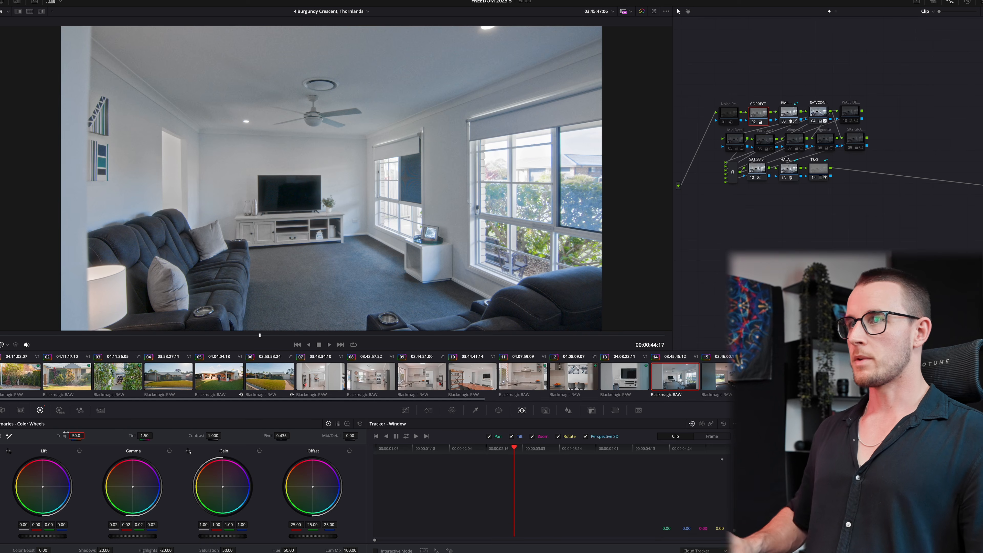
- Preview clips 13, 14 and 15, then play study-room clip 15
click(633, 380)
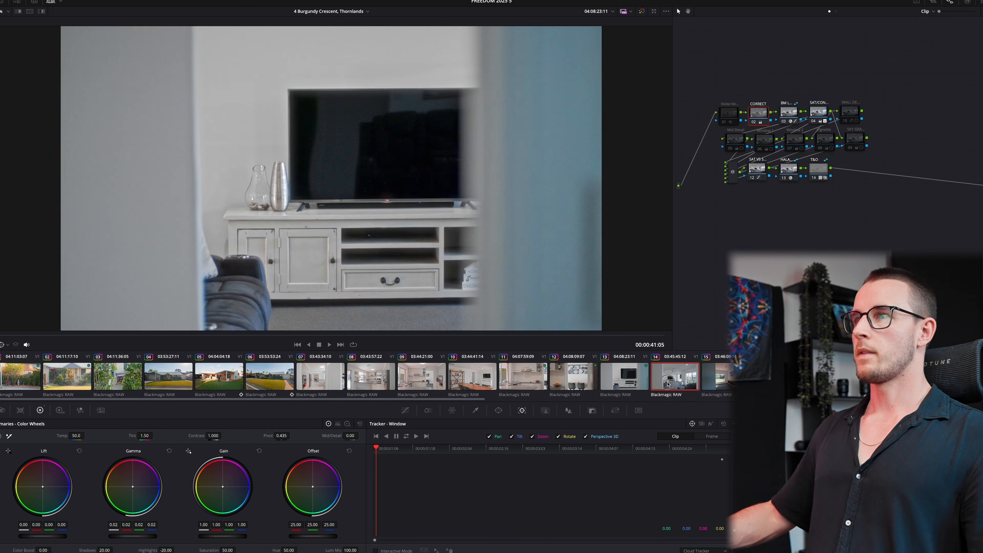
click(674, 377)
click(721, 376)
key(Up)
click(721, 377)
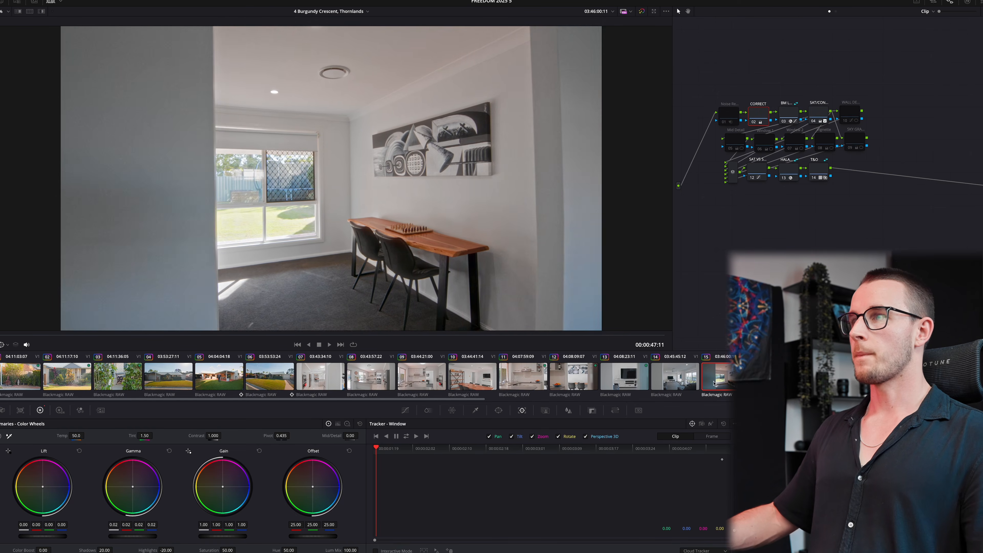
key(space)
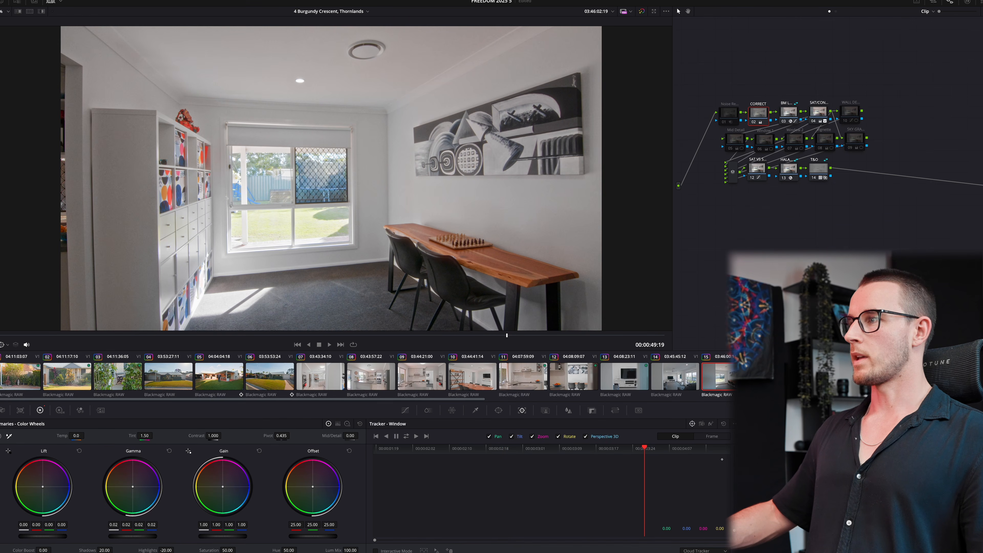
key(space)
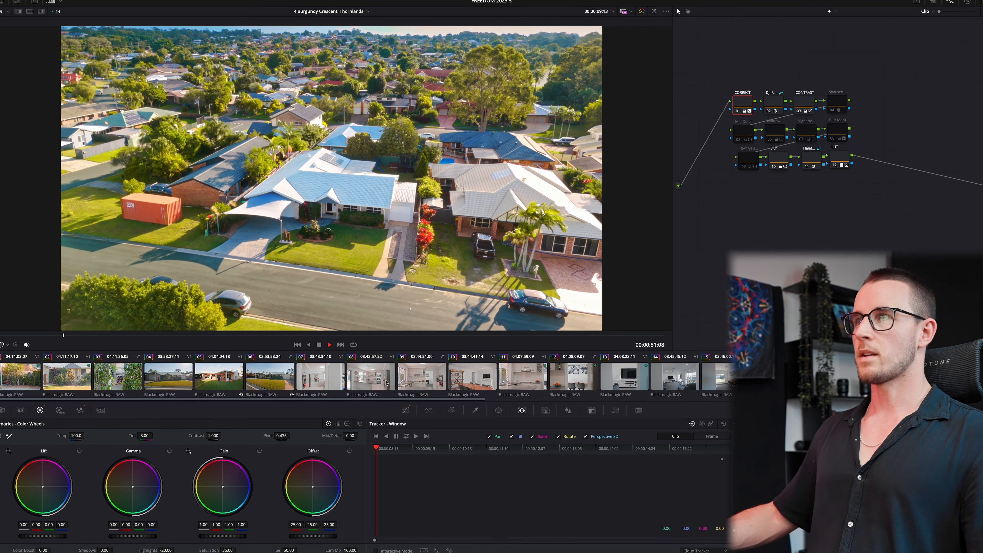
- Select the aerial clip's main correction node and play it back
key(space)
click(743, 169)
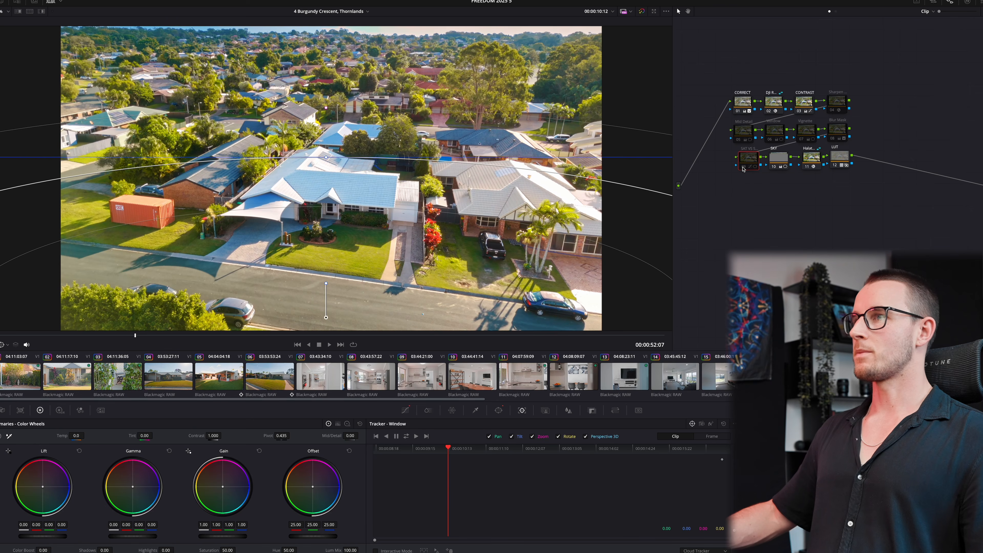
click(749, 97)
key(space)
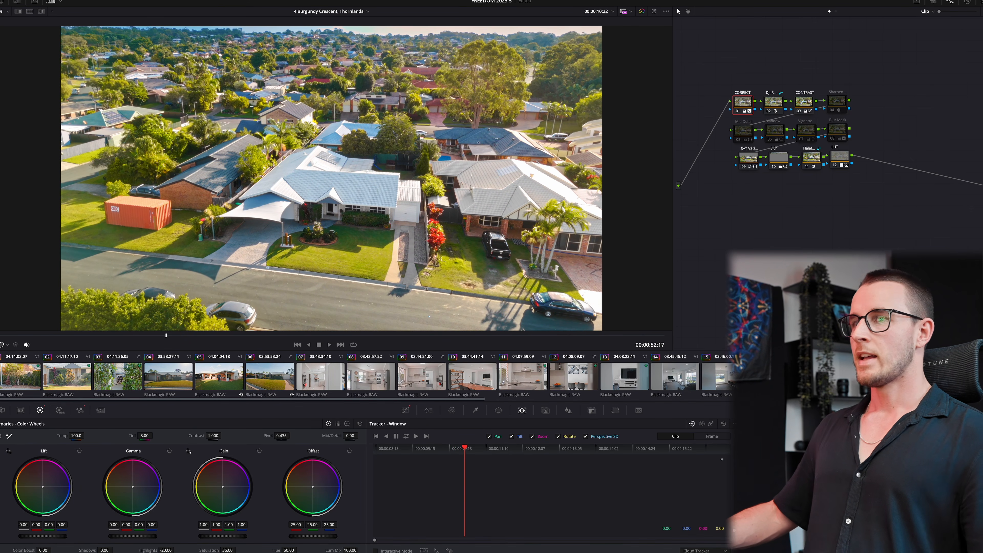
scroll(732, 386, right, 5)
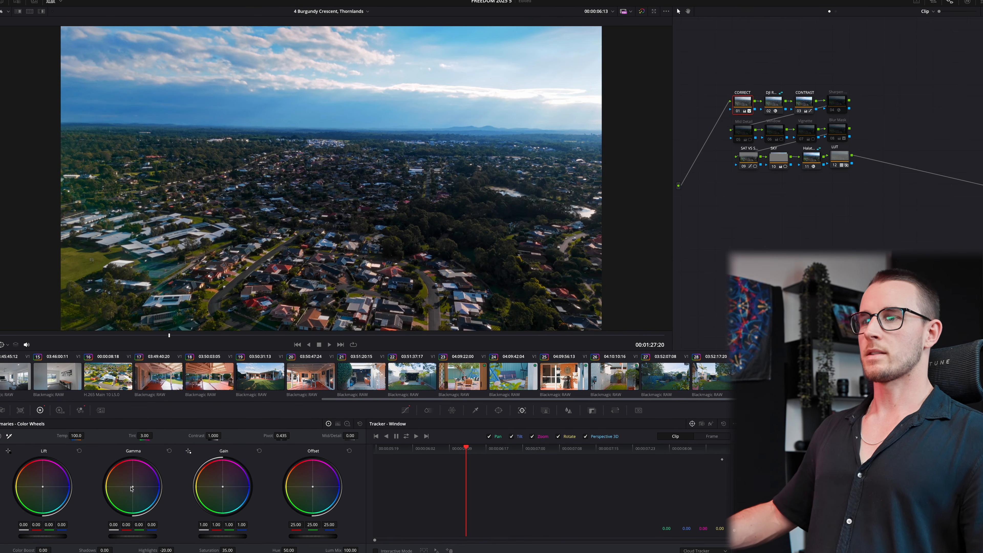
- Warm Temp to 300 and lift Gamma to 0.03 on the aerial clip, reviewing playback
drag(74, 434, 77, 434)
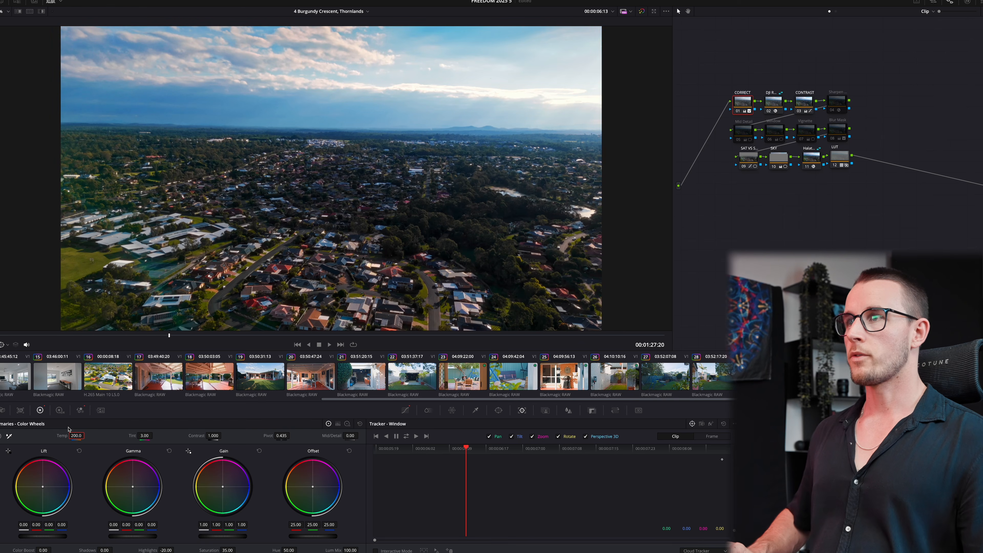
text(3)
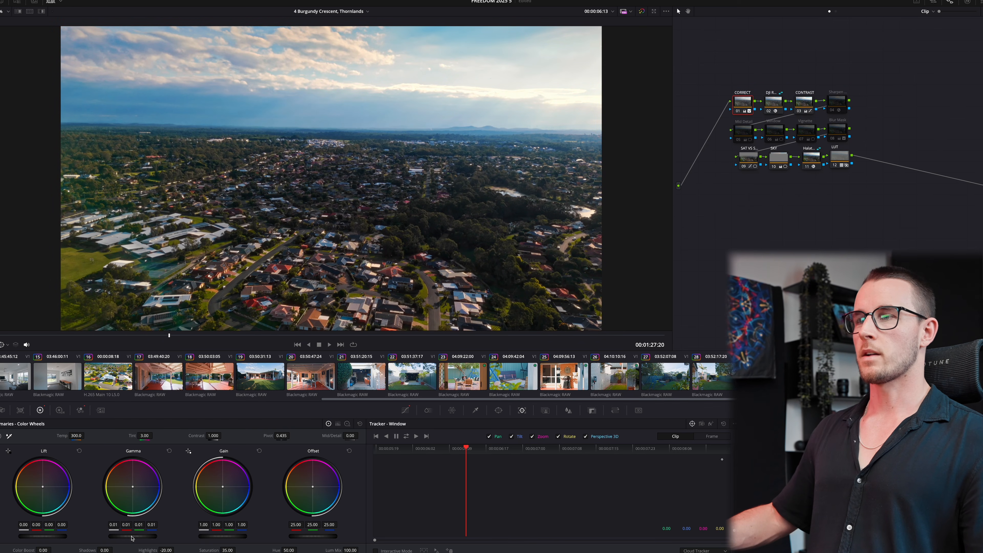
drag(133, 539, 140, 539)
key(space)
key(space)
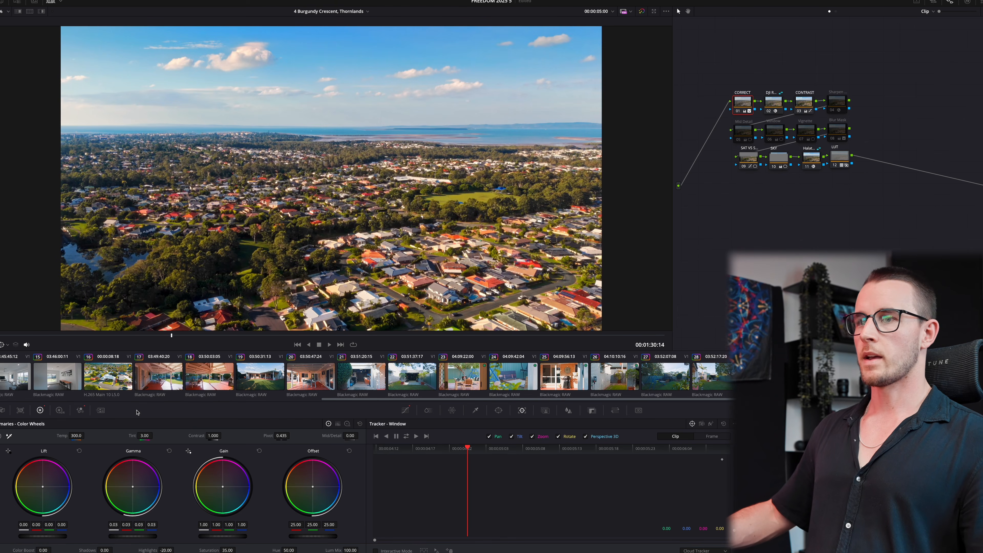
drag(70, 437, 71, 436)
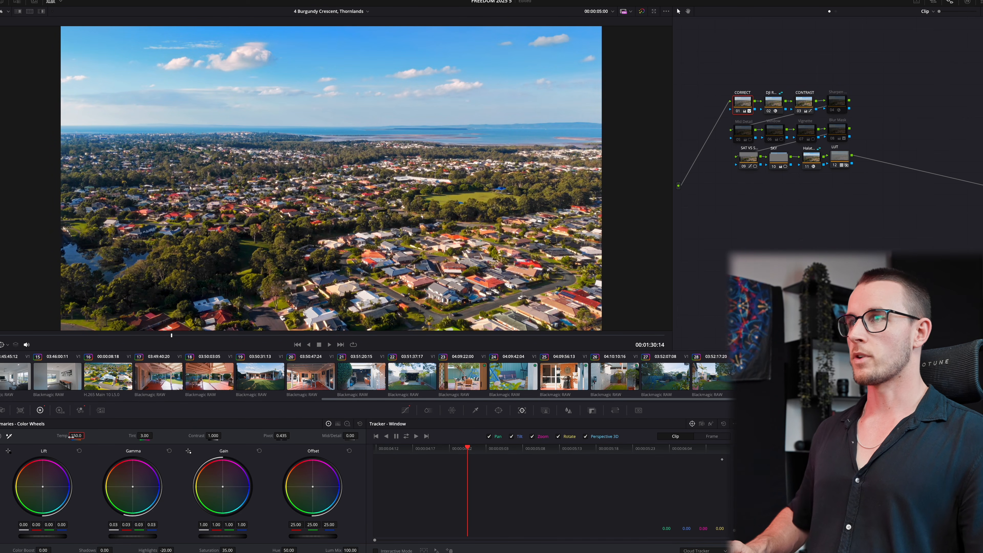
key(space)
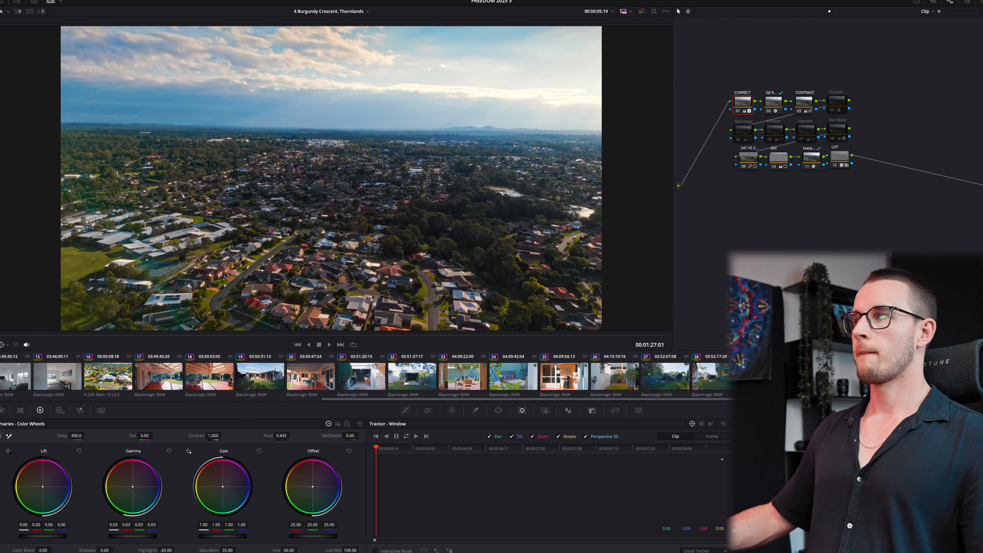
- Play patio clip 17, toggling its grade off and on to compare
click(102, 375)
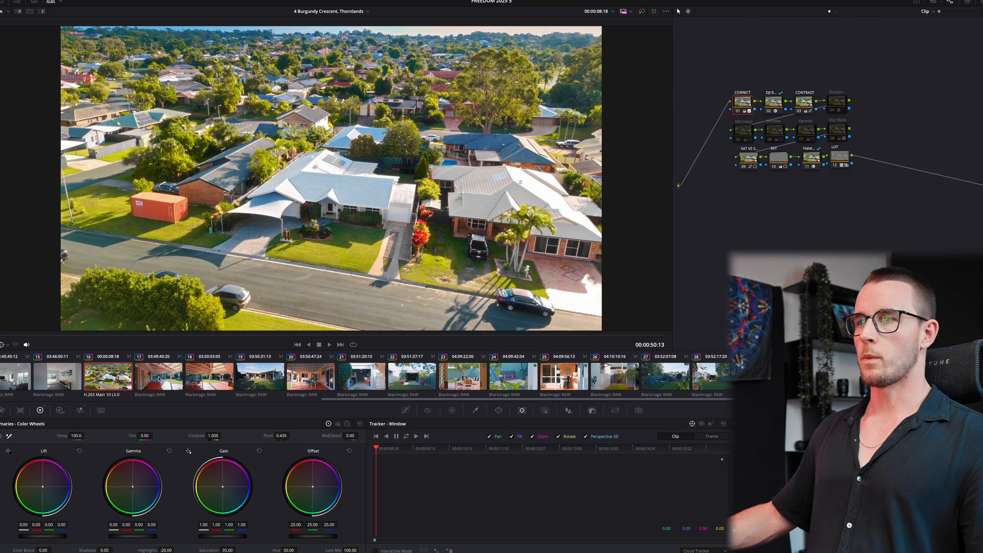
click(155, 377)
key(space)
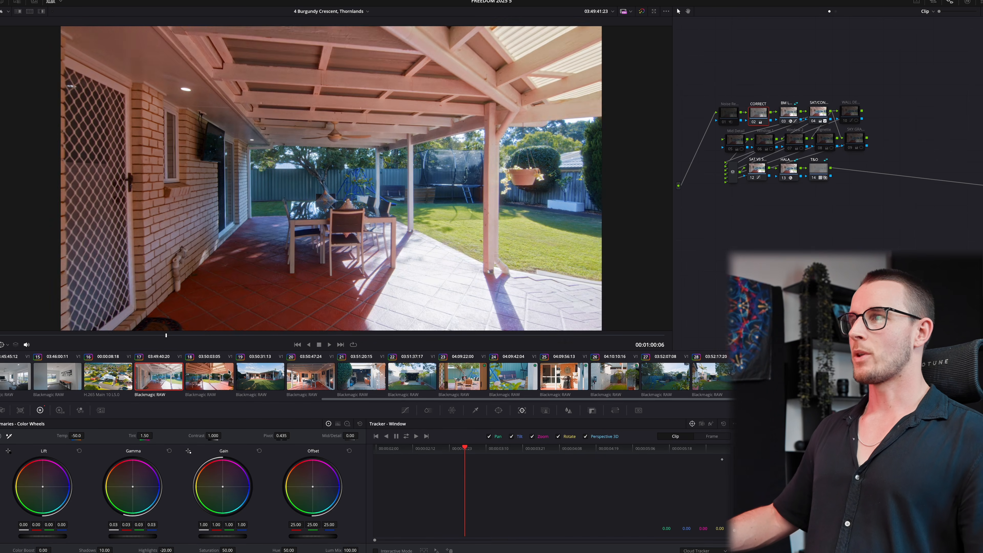
key(space)
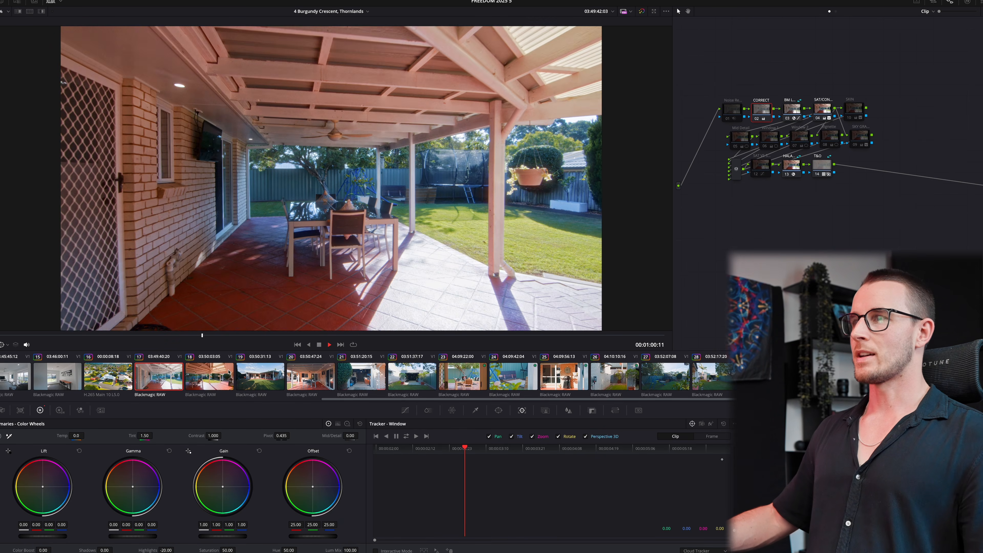
key(space)
key(super+shift+z)
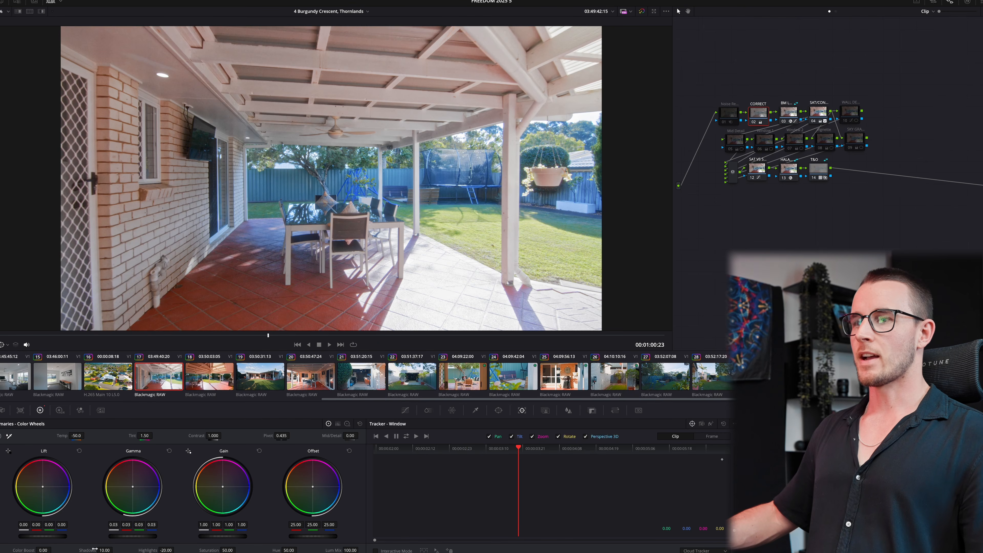
- Reset the patio clip's Shadows and Temp, then cool Temp slightly to -10
double_click(95, 549)
double_click(61, 437)
key(space)
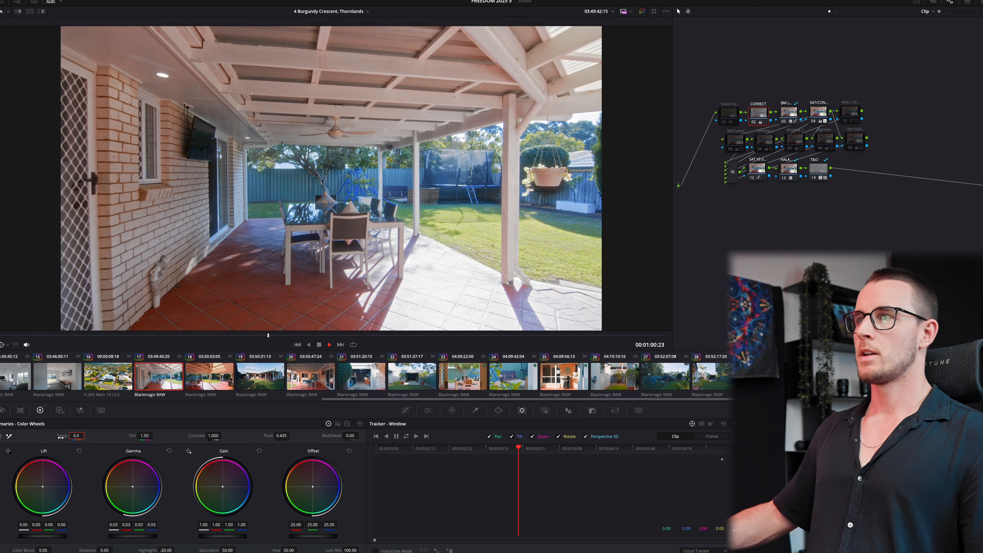
key(space)
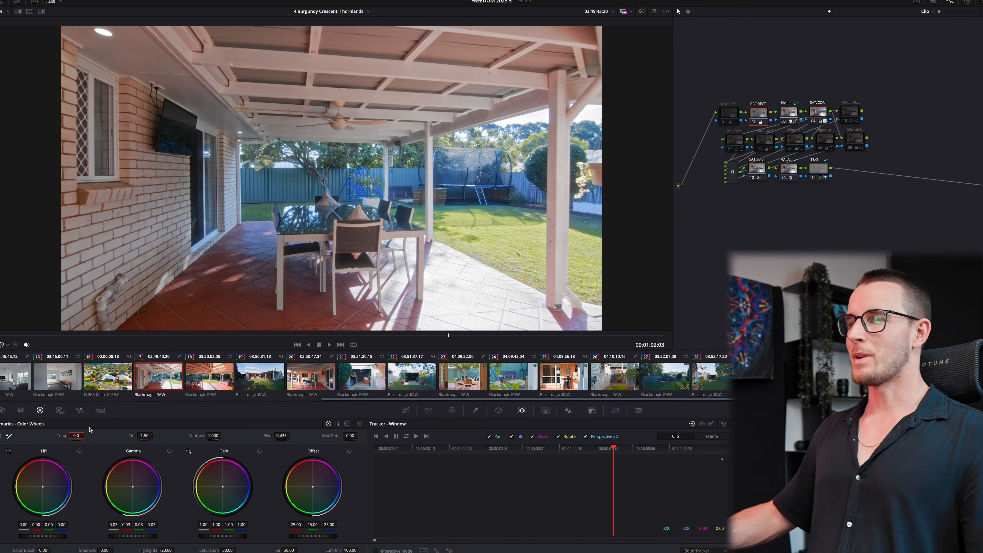
drag(81, 433, 79, 433)
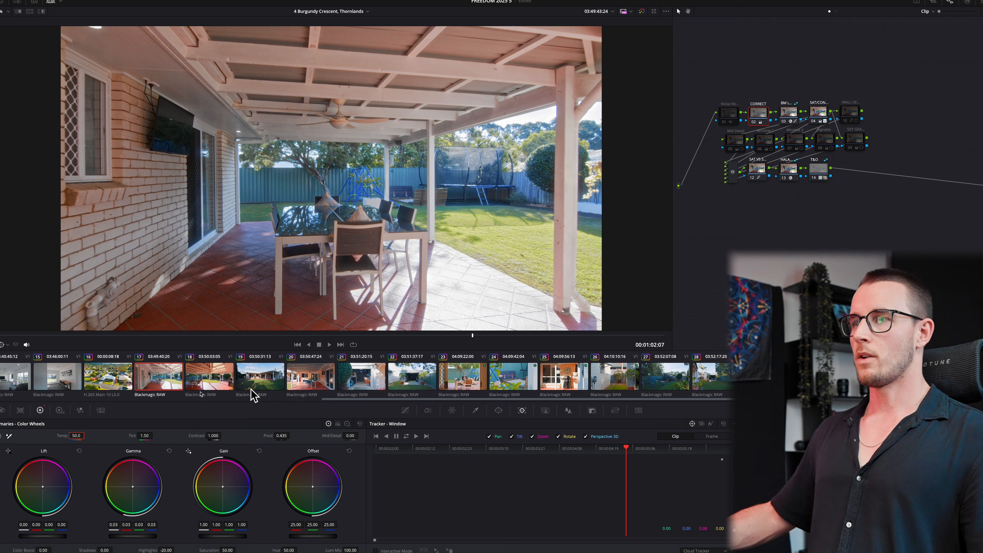
- Preview the following patio clips, then bring up the backyard house clip
click(210, 390)
key(minus)
key(space)
key(space)
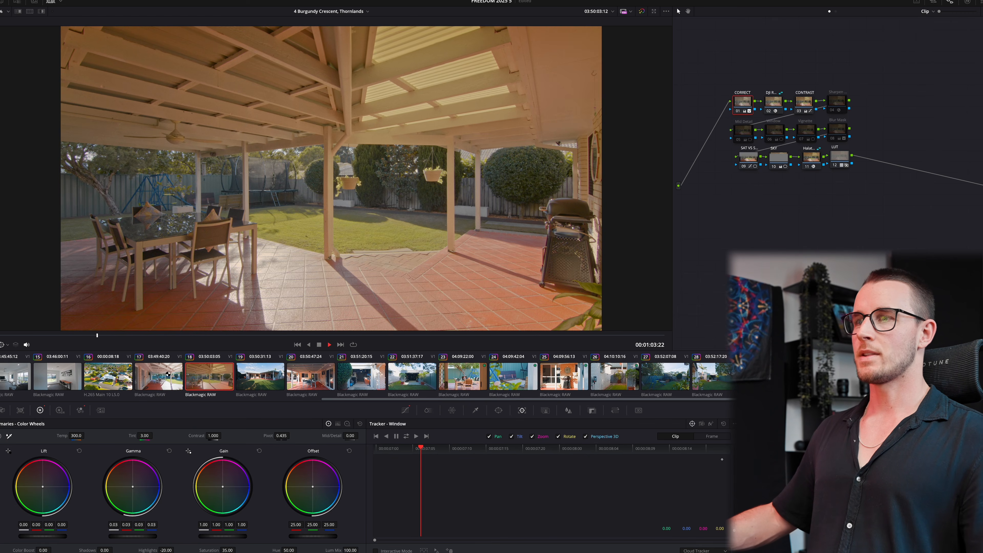
click(167, 374)
click(217, 375)
click(429, 376)
click(483, 377)
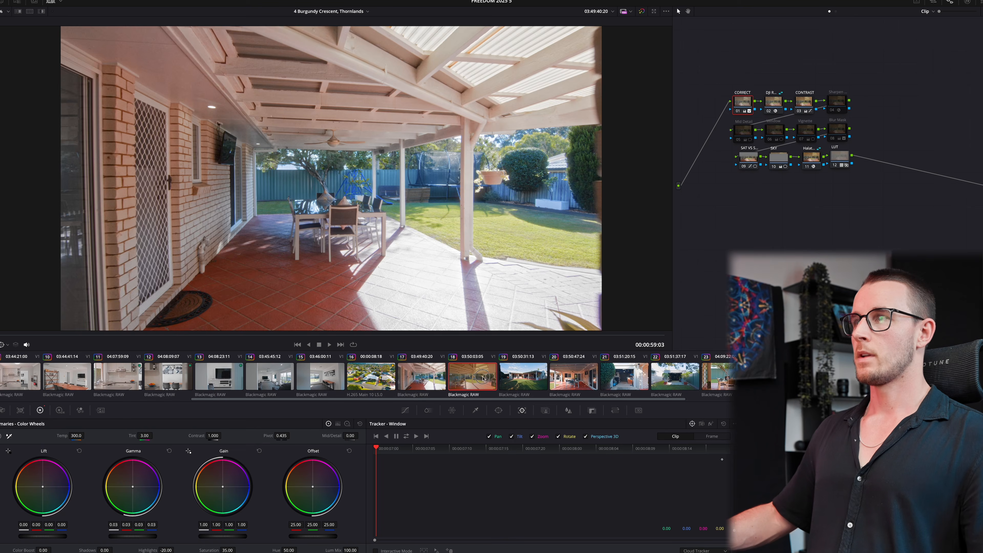
click(536, 383)
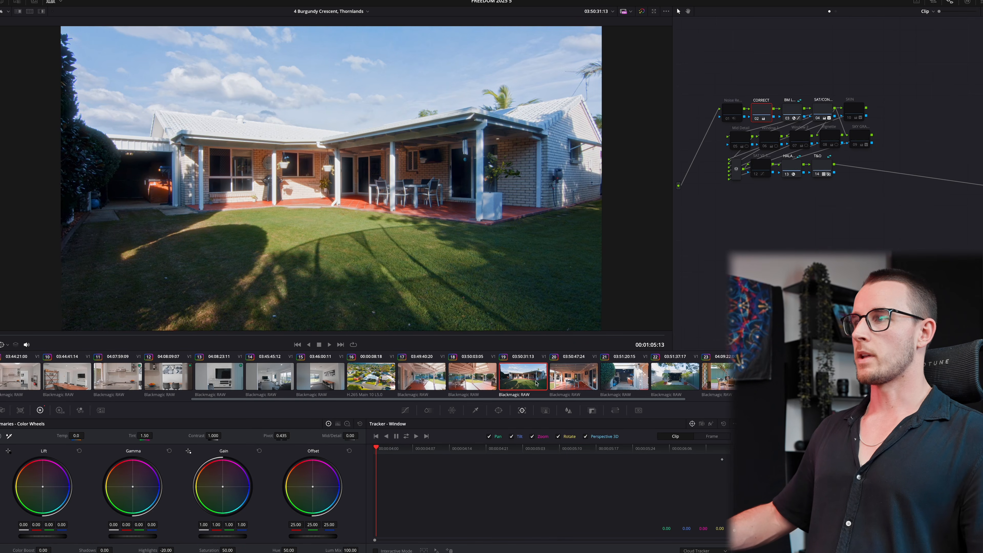
- Play the backyard house clip and compare it with the front-of-house clip's grade
key(space)
key(space)
scroll(203, 365, left, 6)
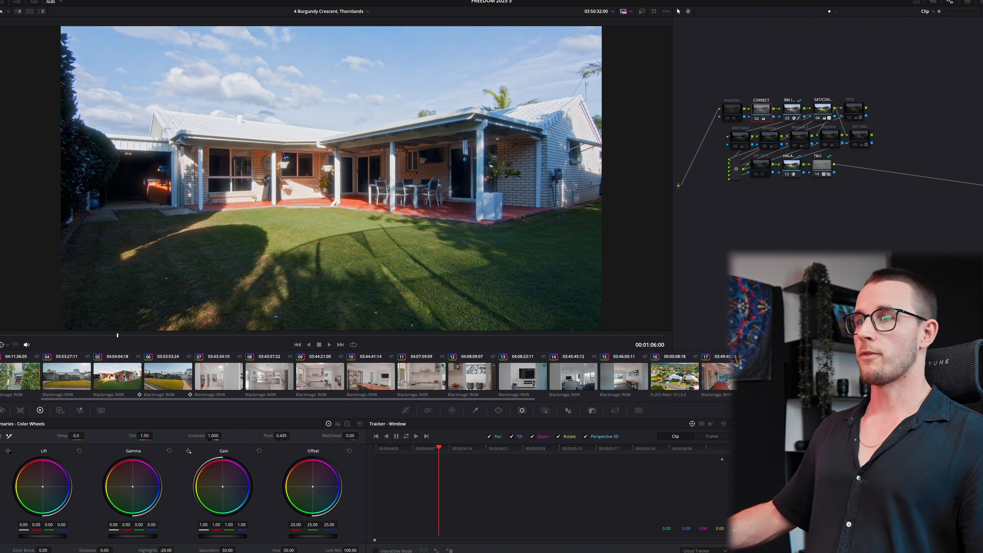
click(66, 376)
scroll(491, 381, right, 8)
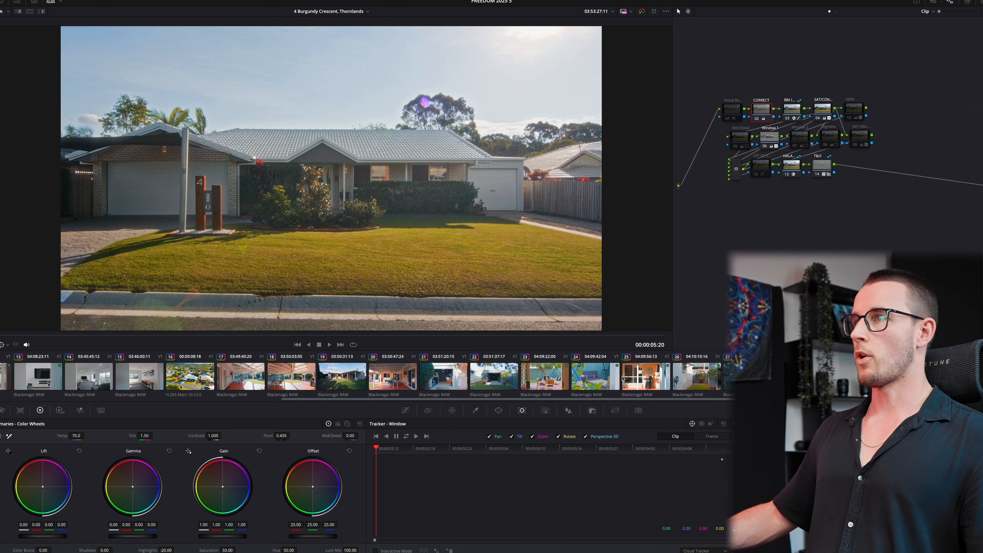
scroll(159, 397, left, 7)
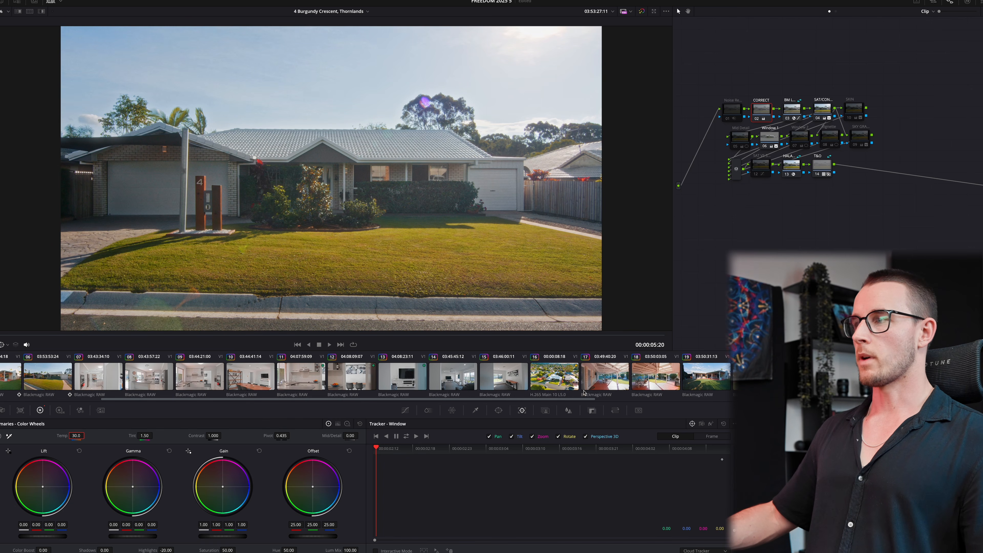
click(721, 380)
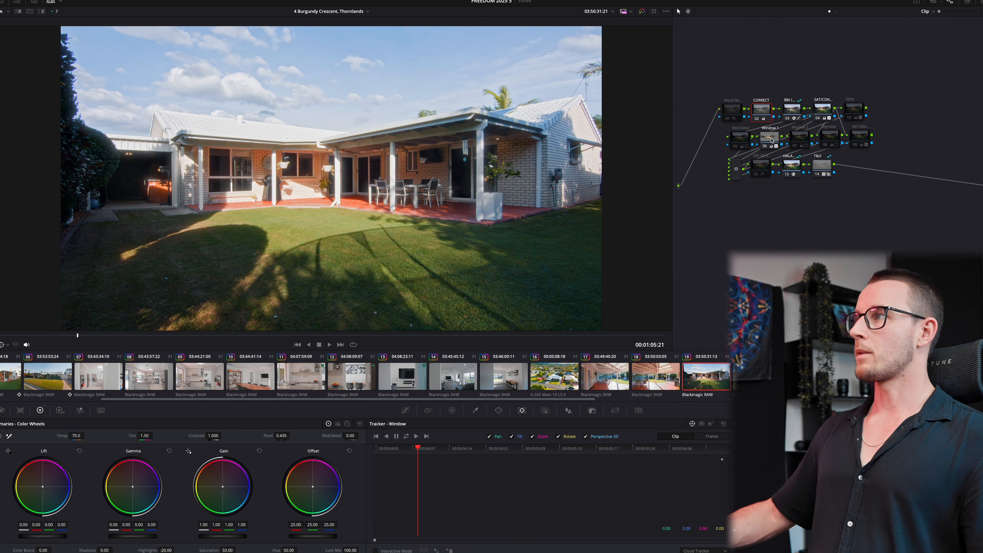
- Move the lightening window up onto the house and review the backyard clip
drag(509, 165, 674, 166)
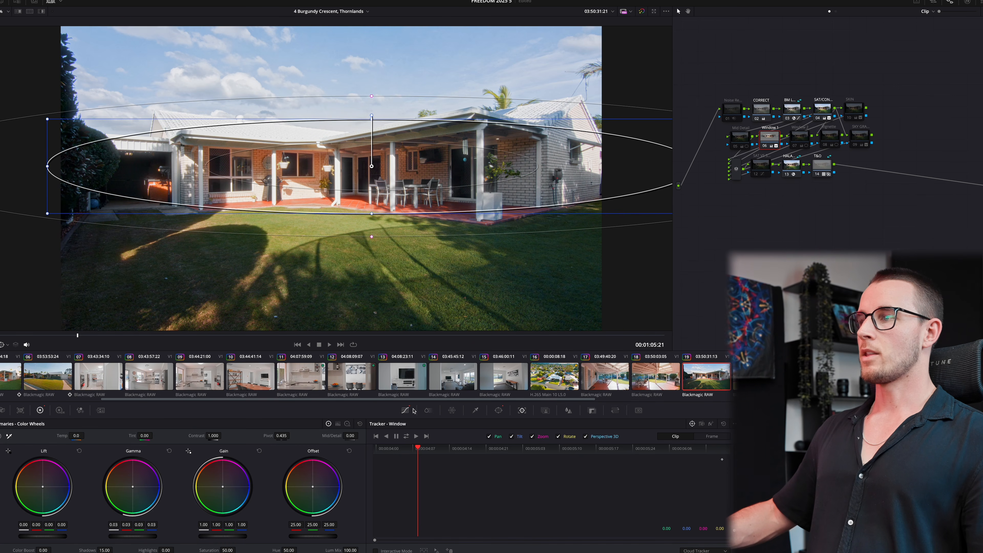
click(405, 410)
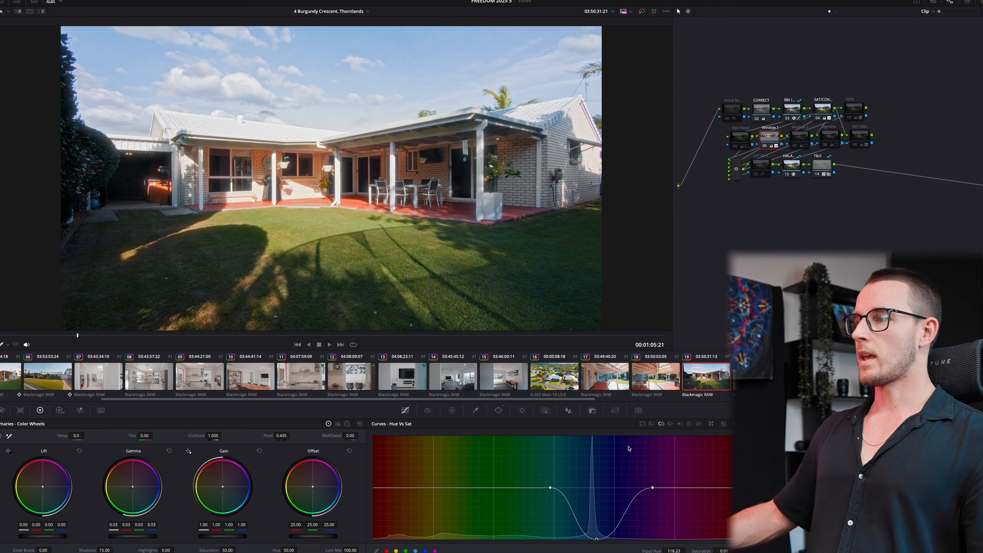
click(768, 108)
key(space)
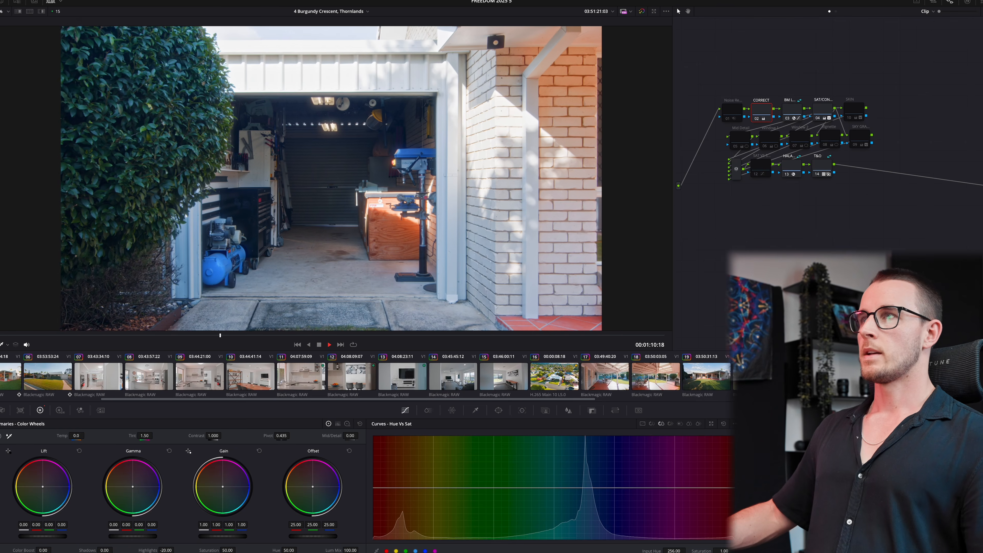
key(space)
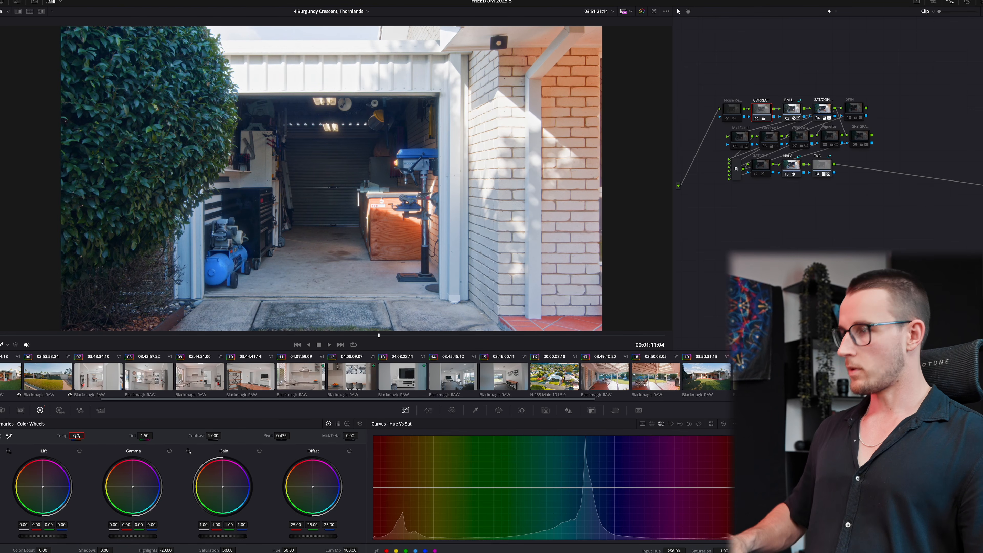
key(space)
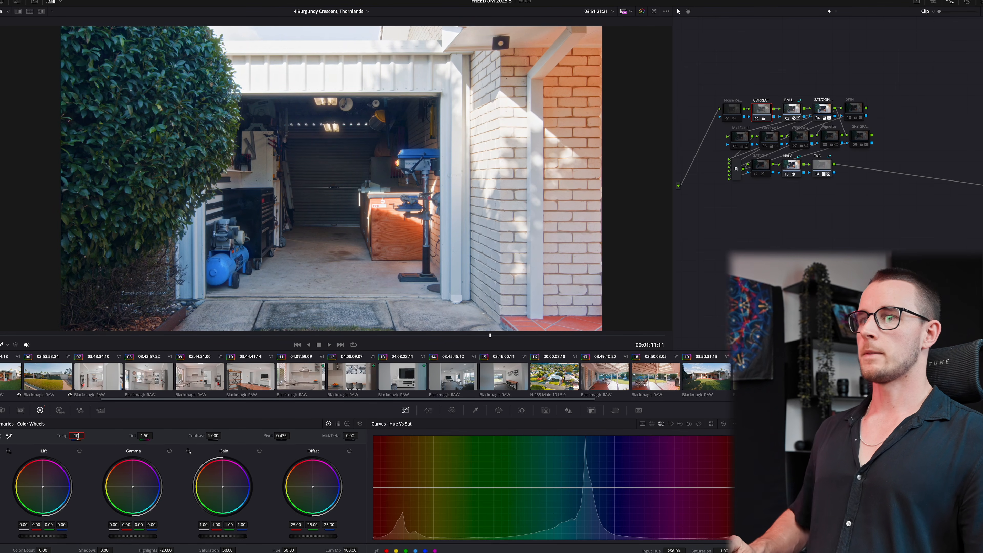
- Enable the Window 1 node and narrow and lower its circle over the garage
click(771, 140)
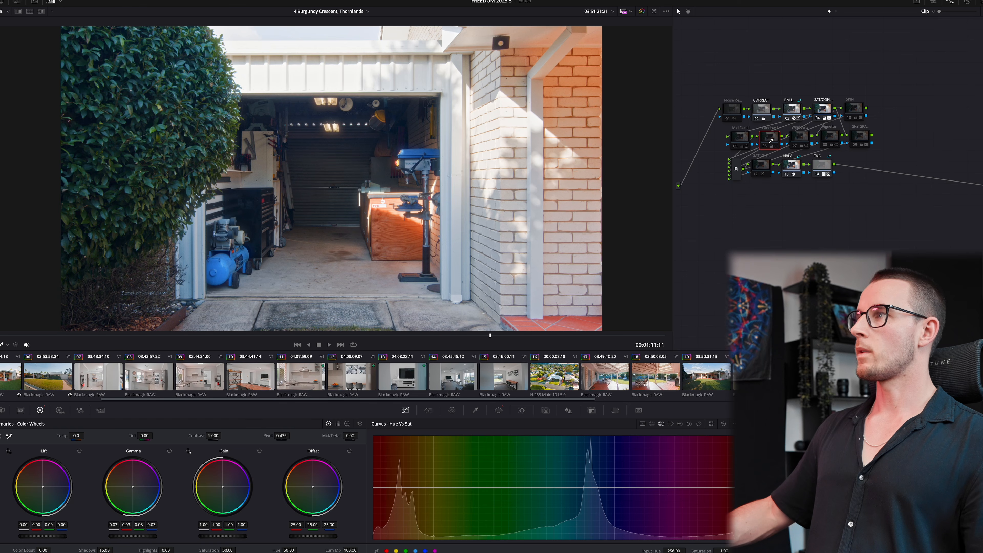
key(ctrl+d)
click(499, 410)
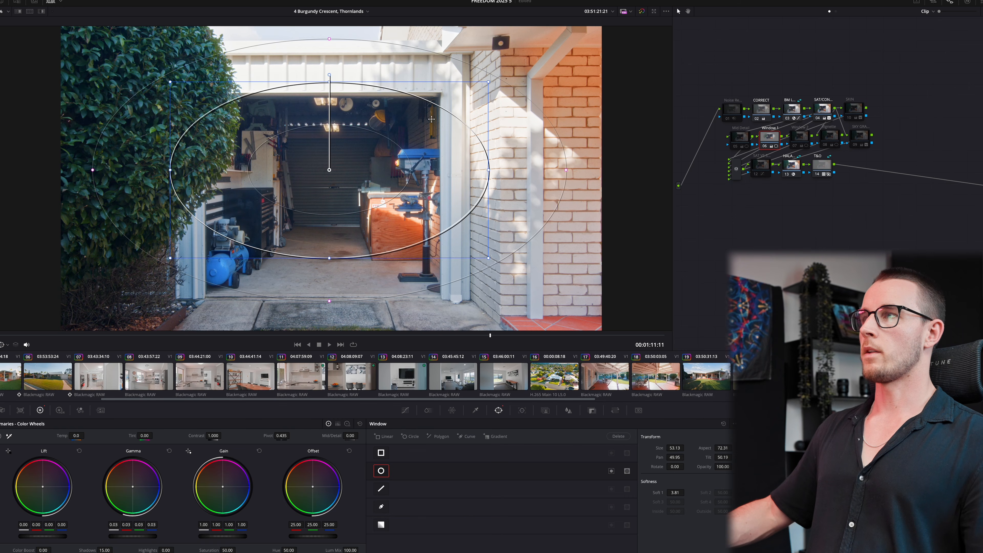
drag(484, 168, 461, 170)
drag(344, 156, 345, 173)
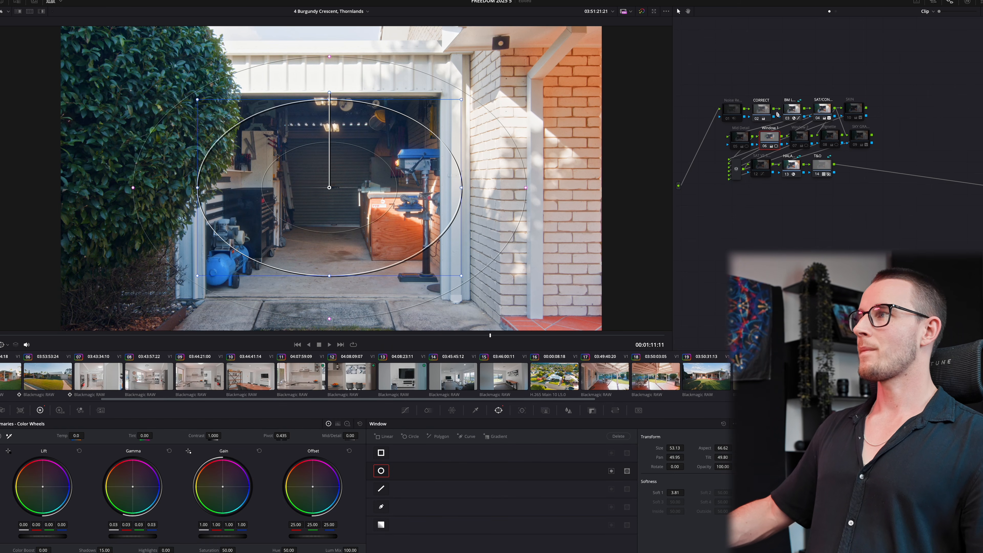
click(768, 111)
- Advance to the shed clip and enable its Window 1 node
key(Down)
click(765, 145)
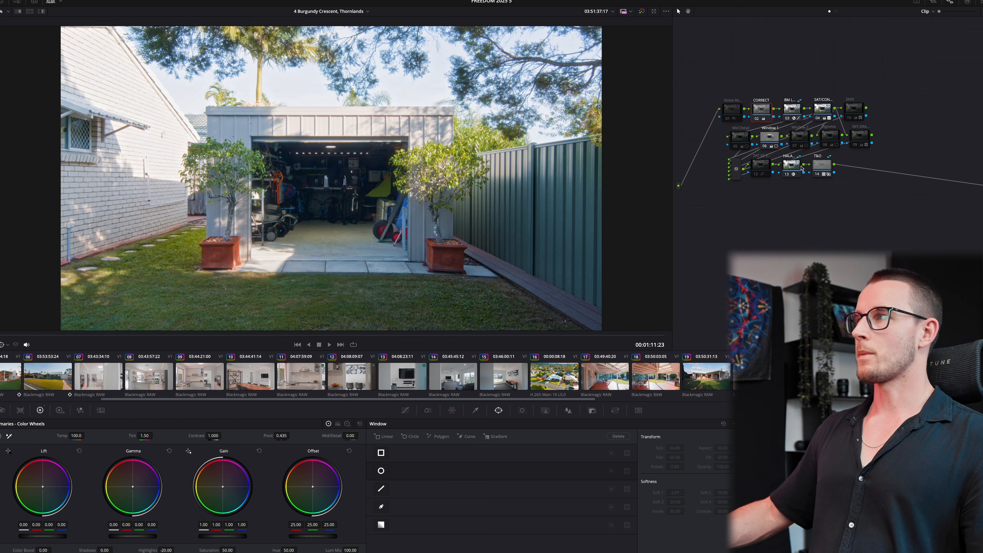
click(776, 141)
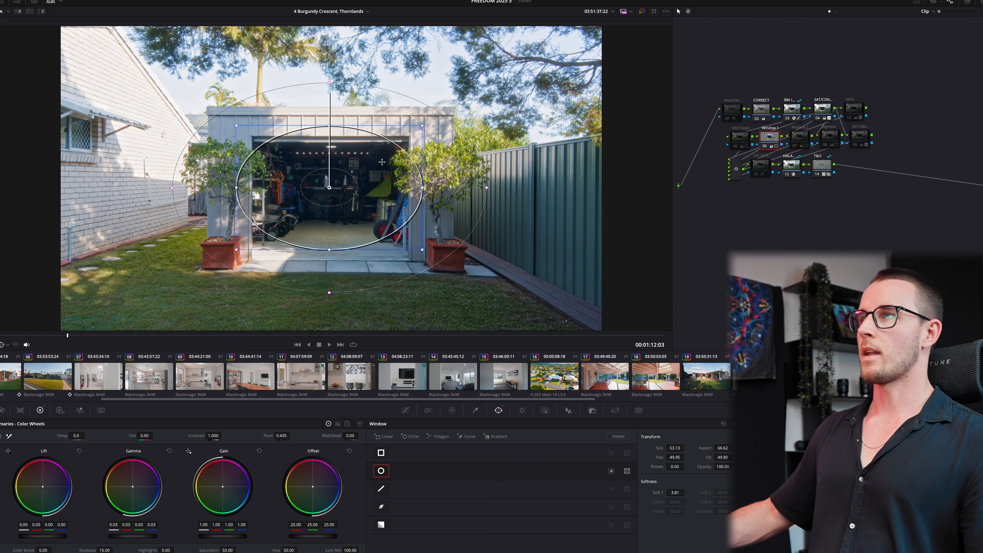
- Flip between patio clip 17 and the later patio clips to compare grades
key(Down)
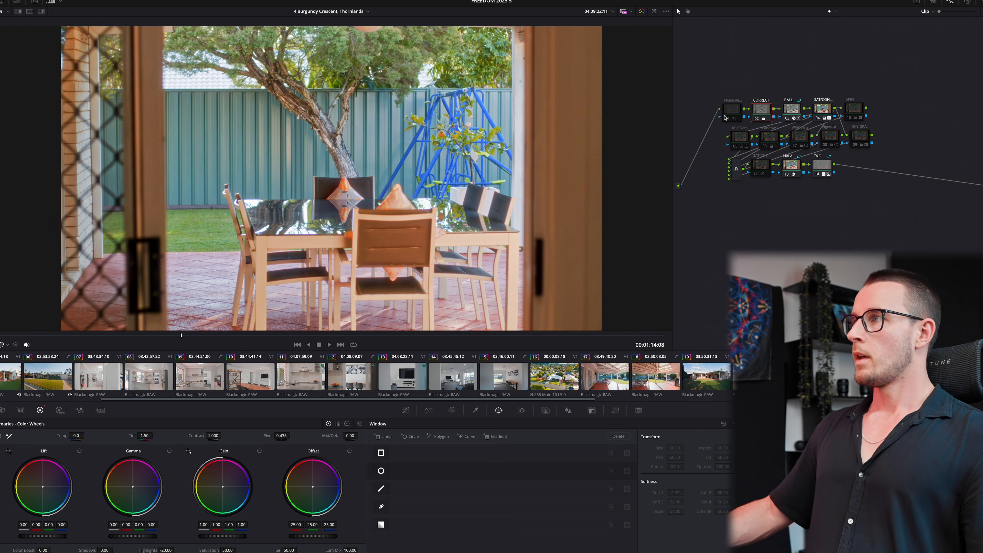
click(608, 379)
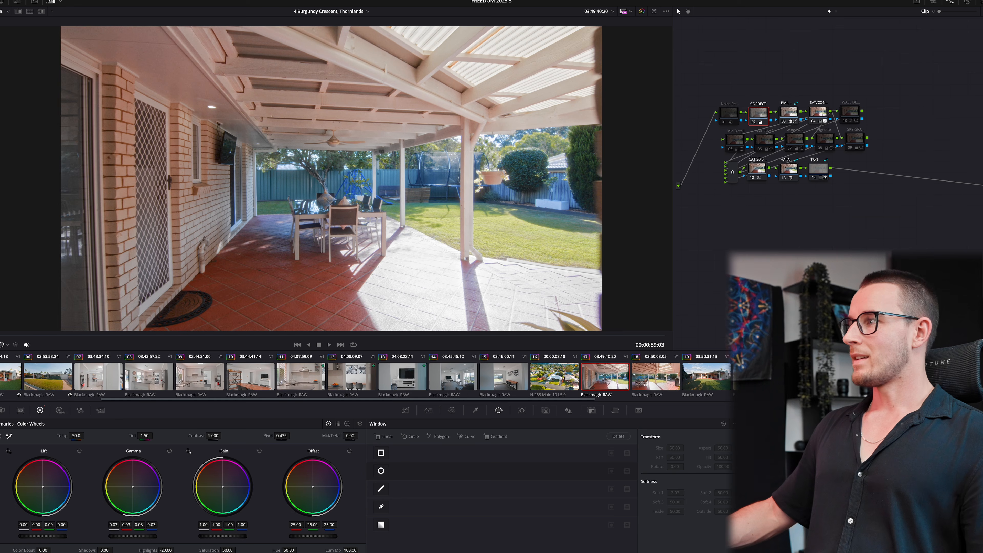
click(808, 376)
click(611, 380)
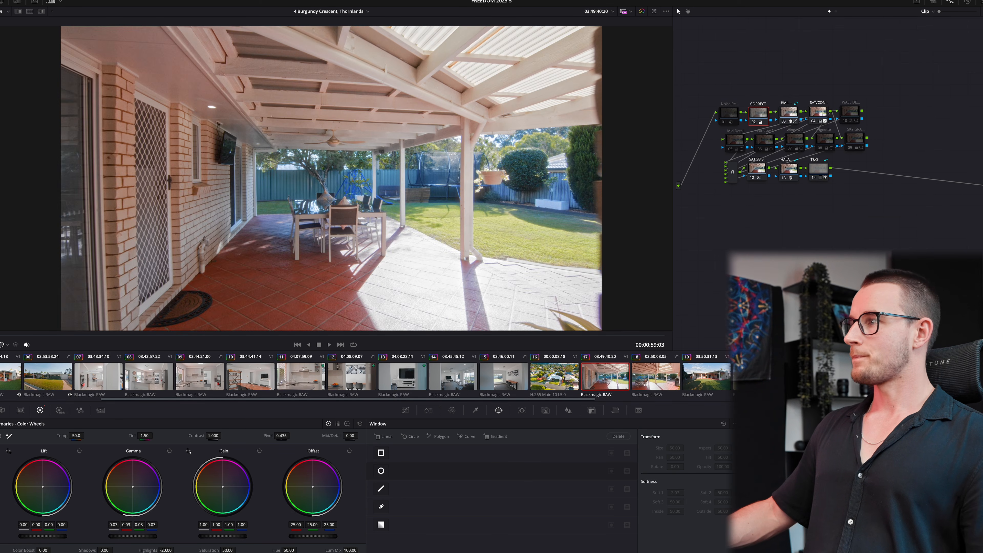
click(758, 376)
click(808, 376)
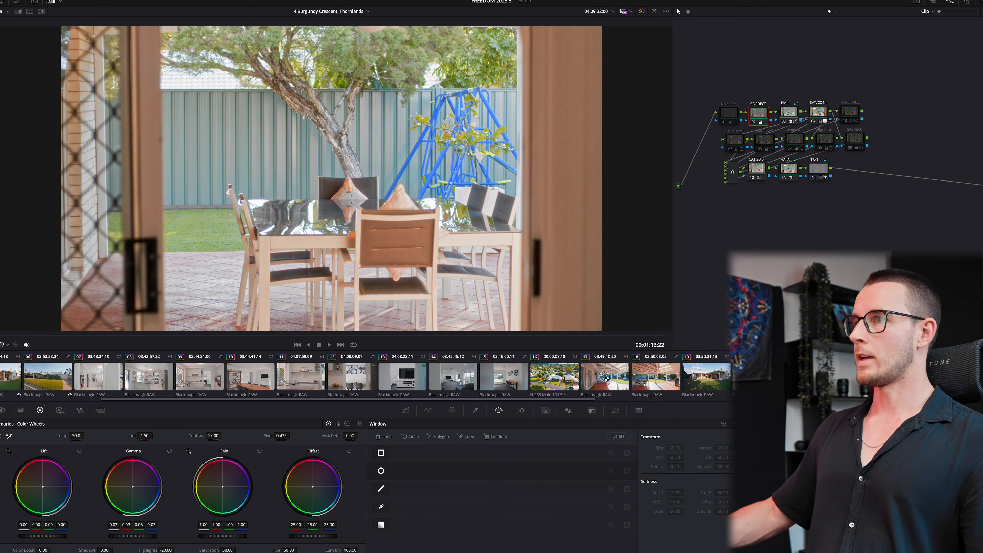
click(606, 377)
click(757, 376)
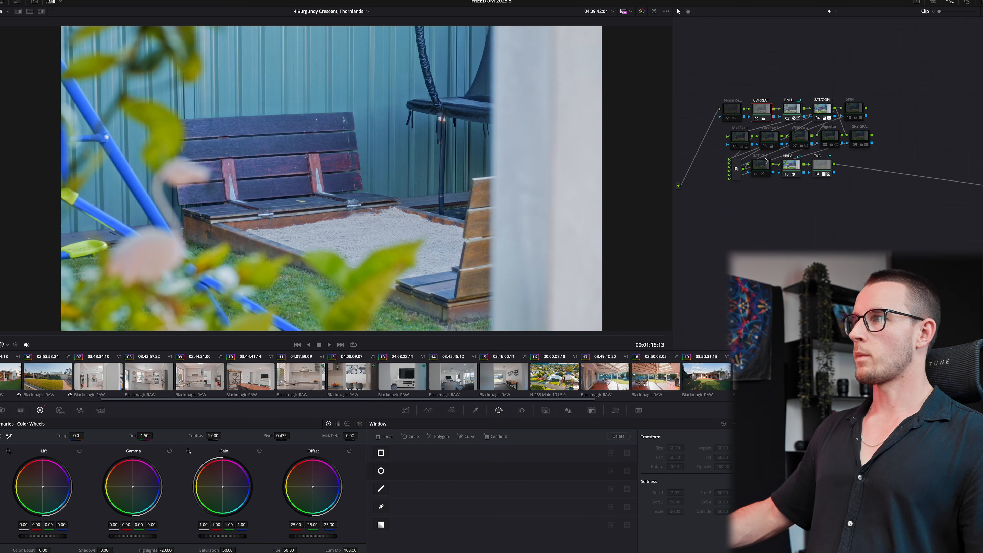
- On the CORRECT node, lift Gamma slightly on the sandpit bench clip
click(738, 143)
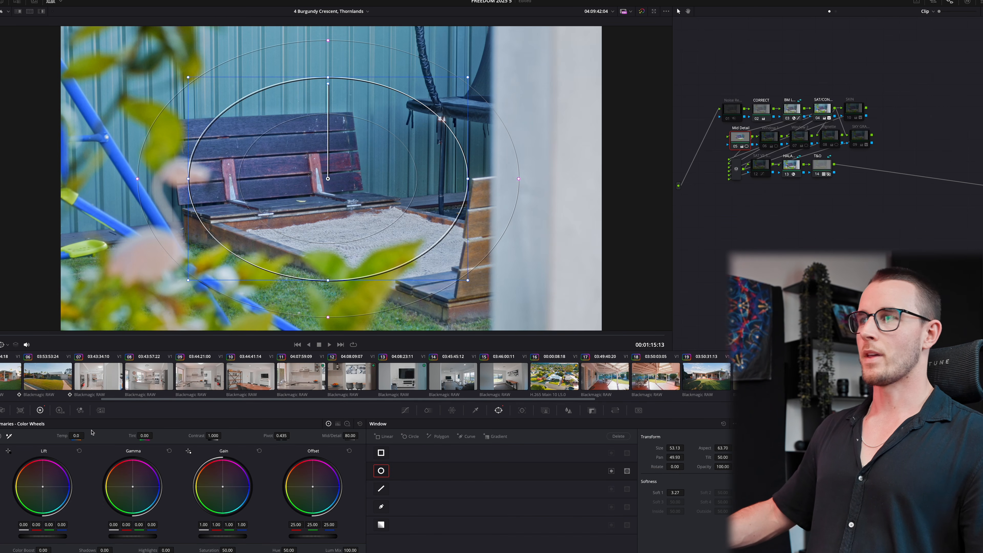
click(766, 121)
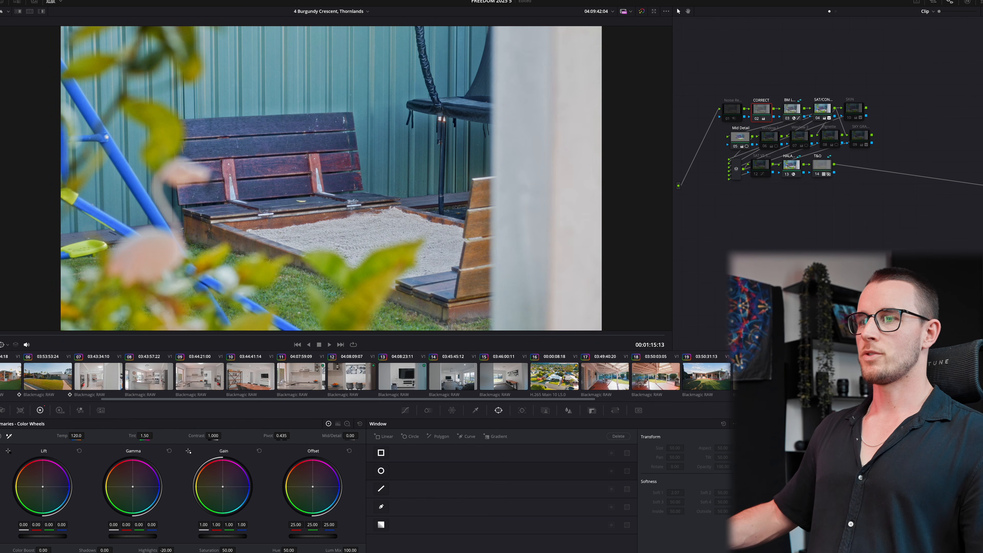
drag(146, 537, 142, 538)
key(space)
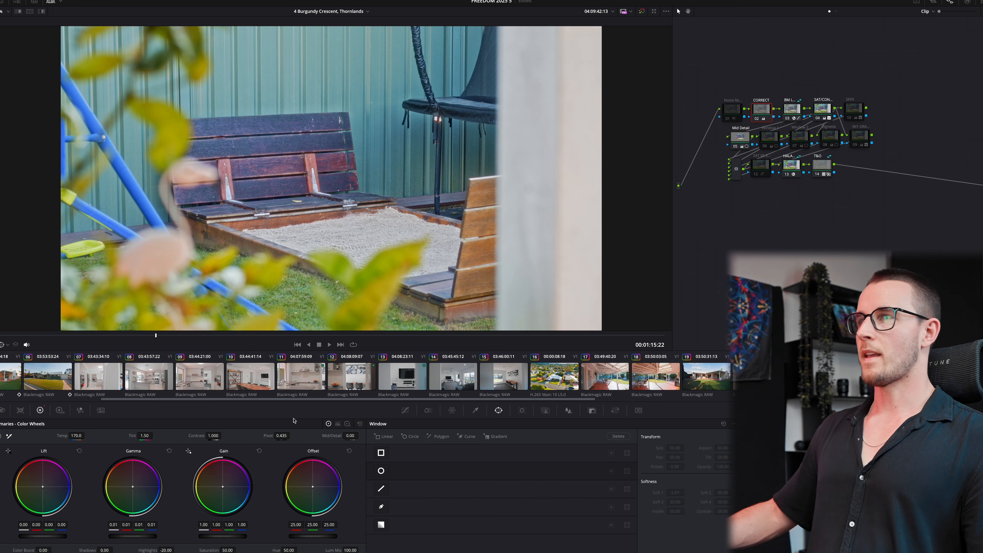
- Open the BBQ patio clip and reset its midtone lift to zero
click(629, 380)
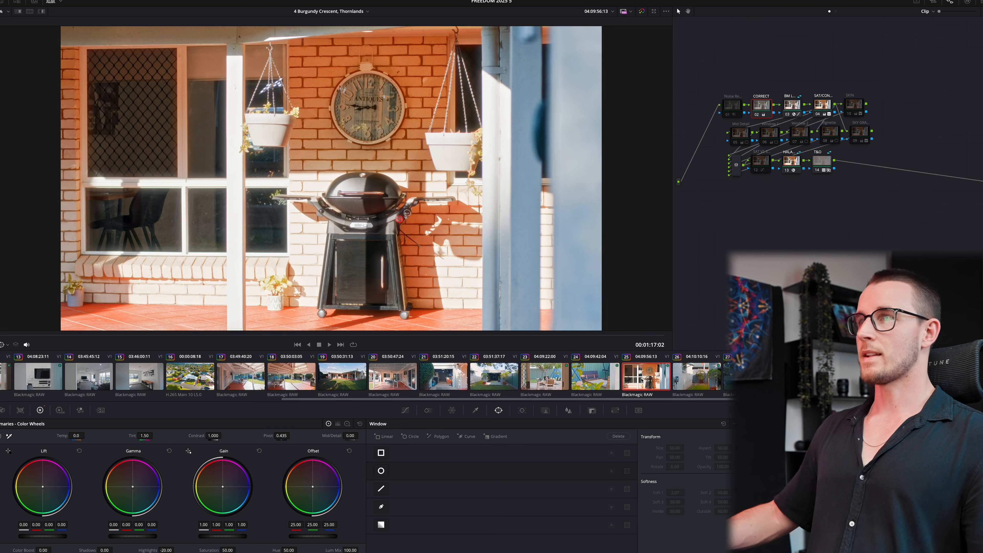
key(Right)
key(Right)
key(Right)
key(Right)
key(Right)
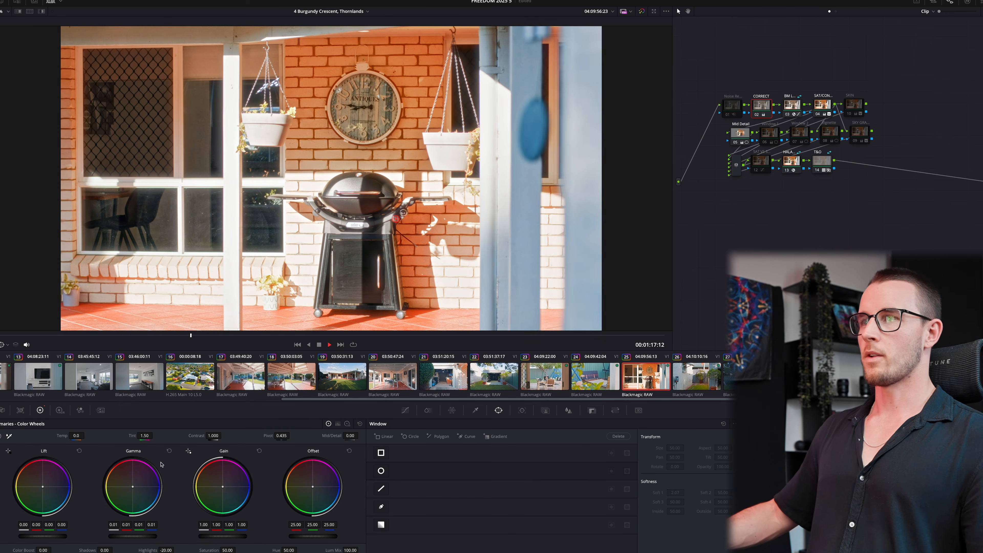
click(76, 435)
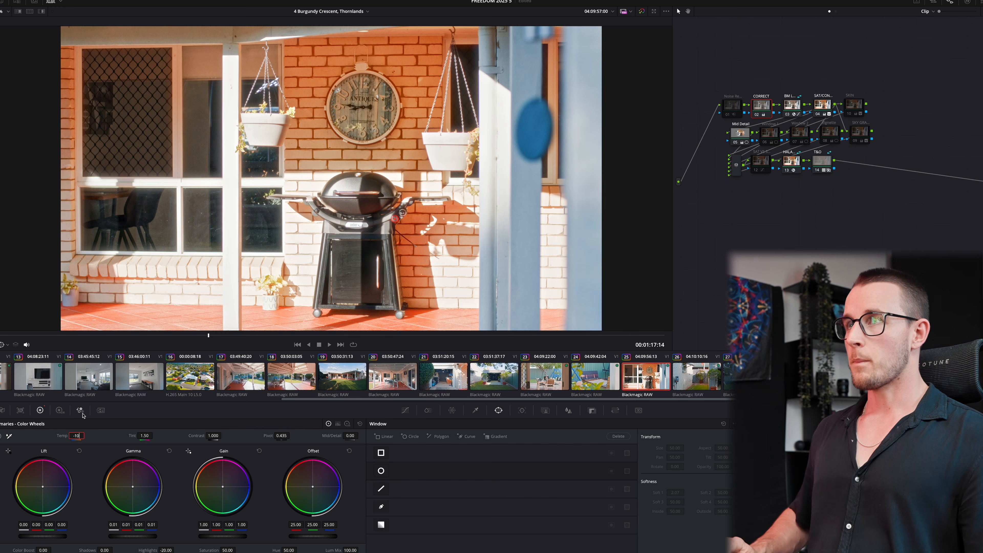
click(169, 449)
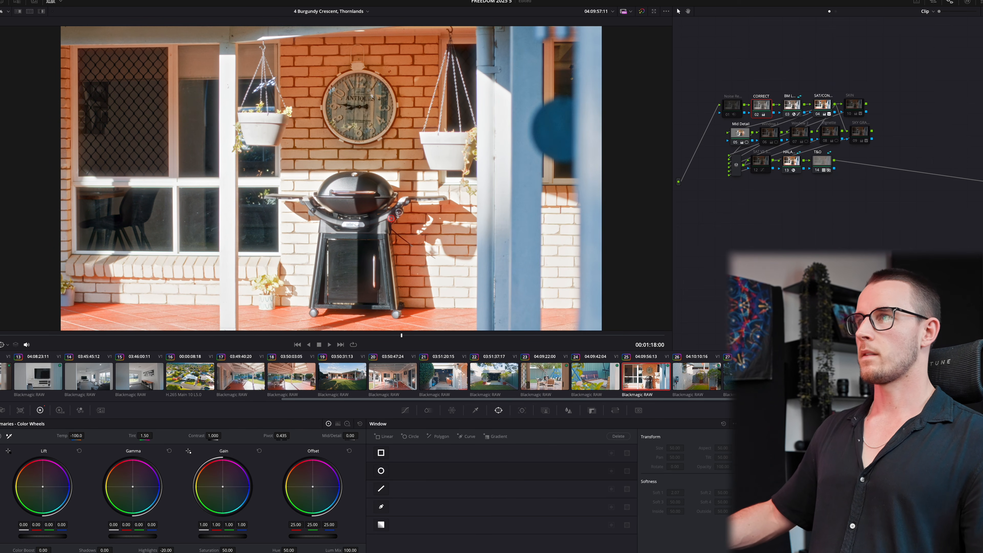
- Pull down red-hue saturation with Hue vs Sat on node 04 SAT/CON
click(817, 105)
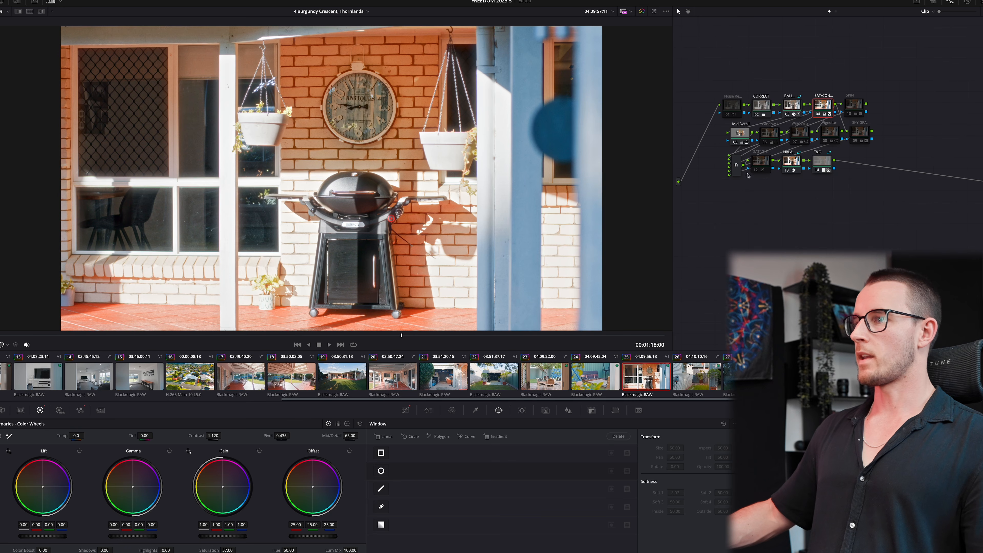
click(405, 410)
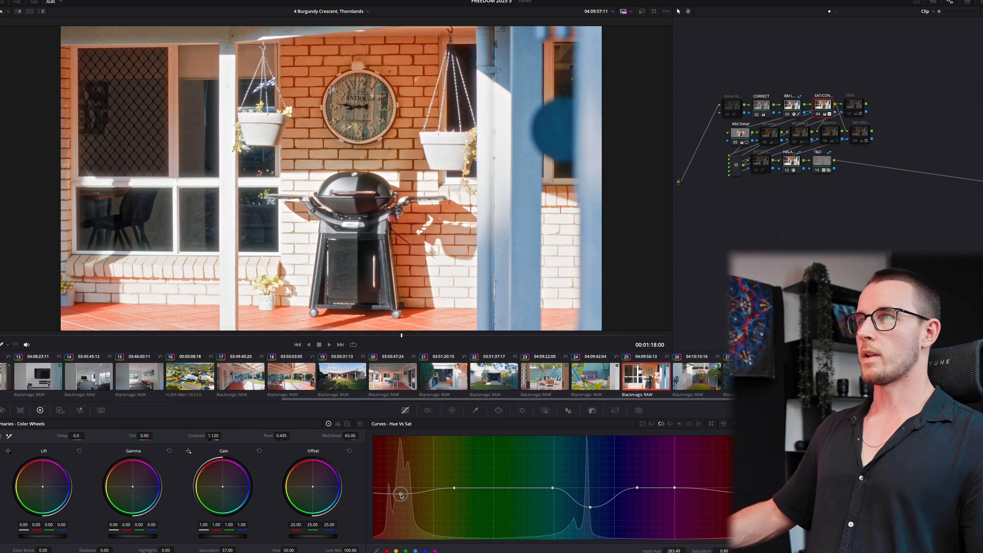
drag(402, 499, 404, 505)
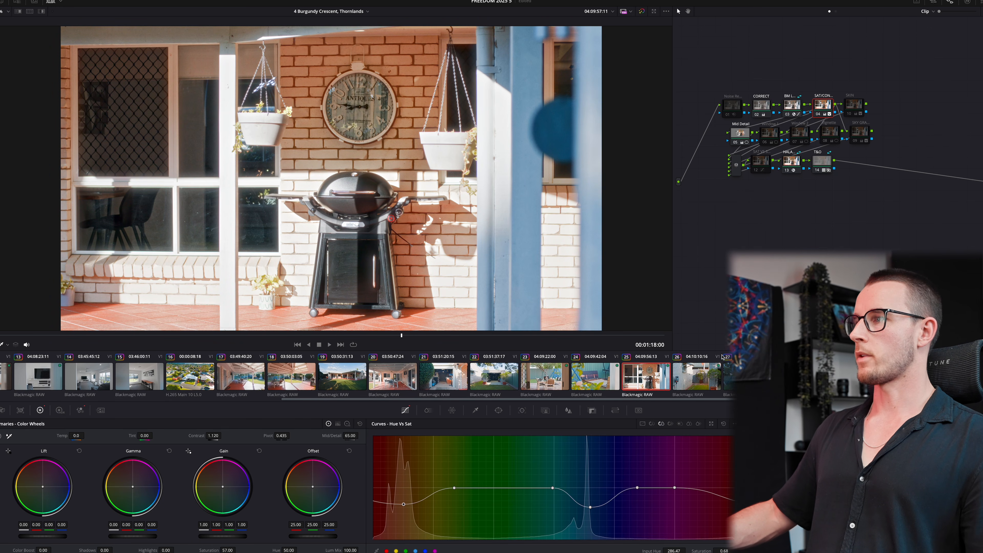
click(710, 379)
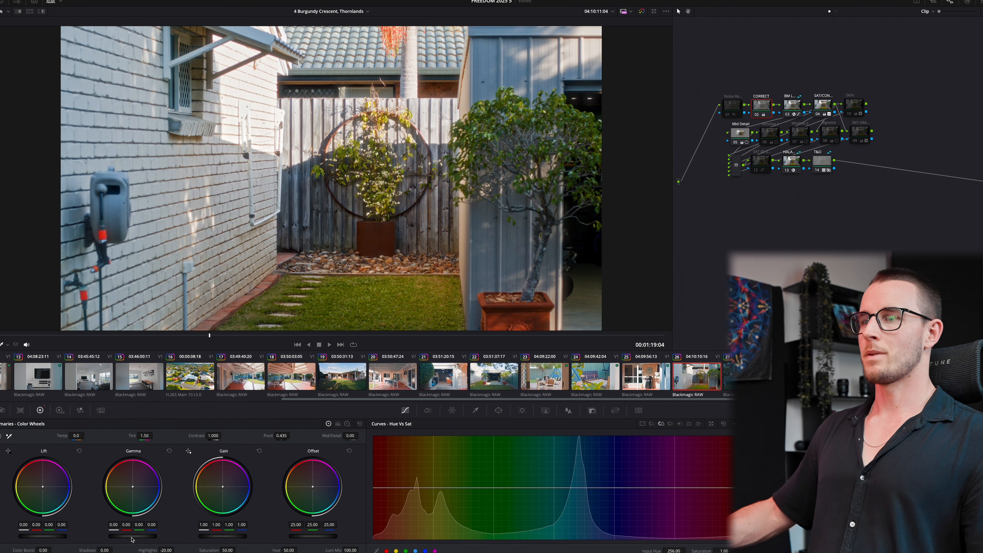
- Step through earlier clips to compare grades, then open swing-set clip 27
key(space)
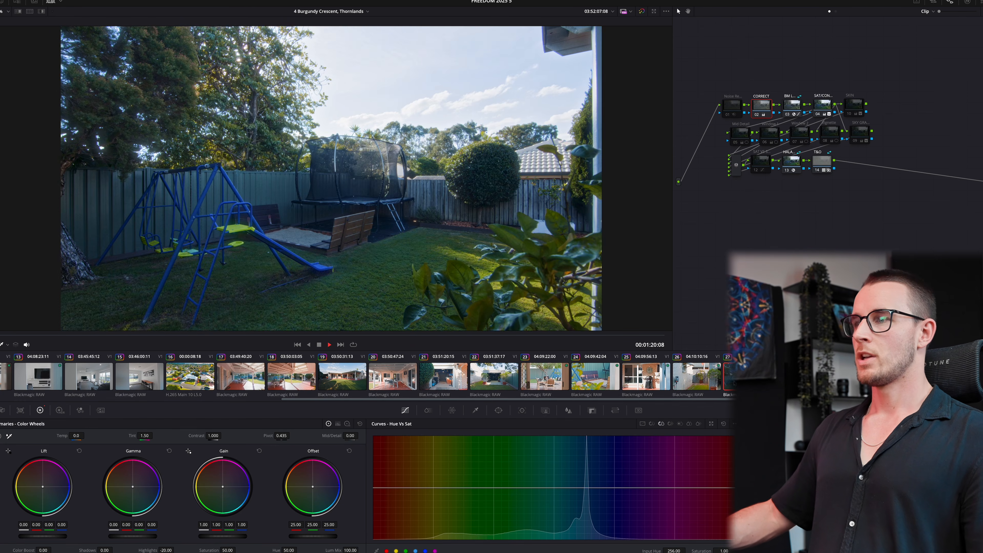
click(368, 377)
click(271, 376)
click(194, 377)
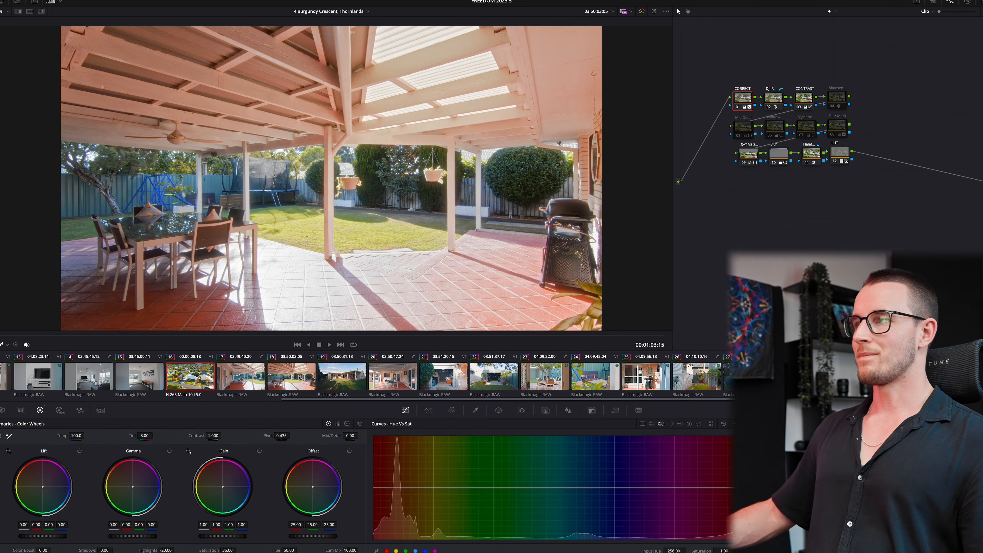
click(441, 378)
click(392, 378)
click(493, 379)
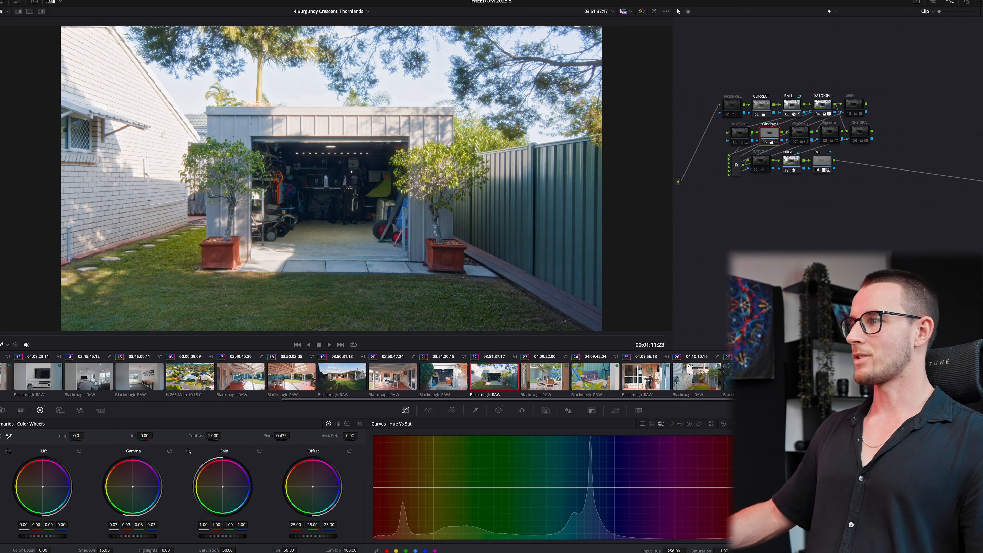
click(746, 377)
- Toggle the window correction, then move and widen its circle across the lawn
click(764, 143)
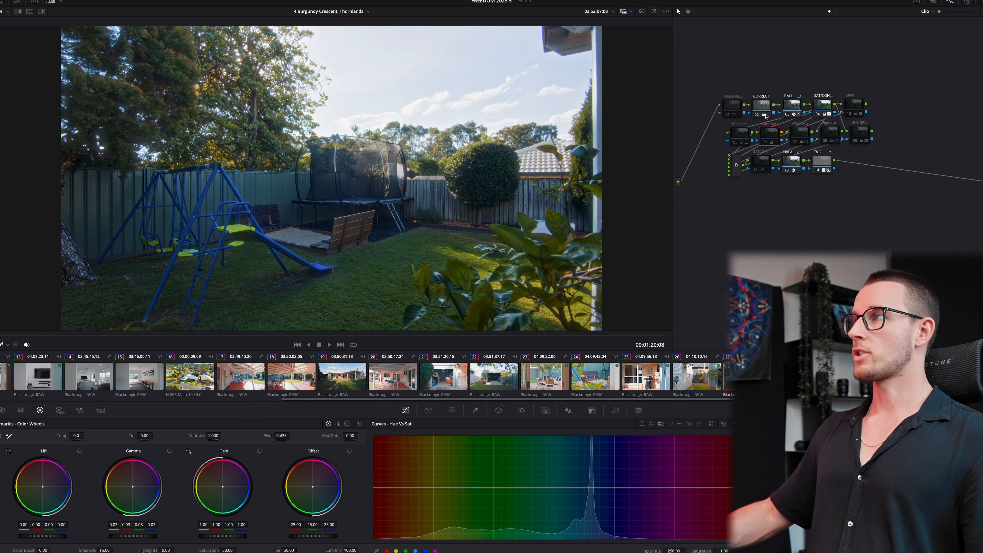
click(765, 142)
click(497, 411)
drag(329, 194, 324, 260)
drag(418, 261, 573, 264)
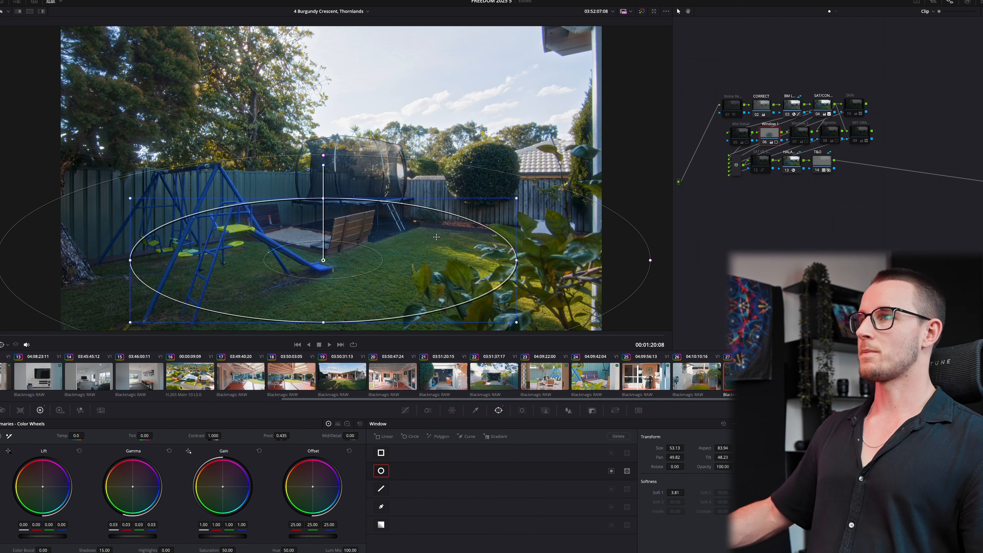
- Return to the CORRECT node and review the clip's warmer grade
click(759, 105)
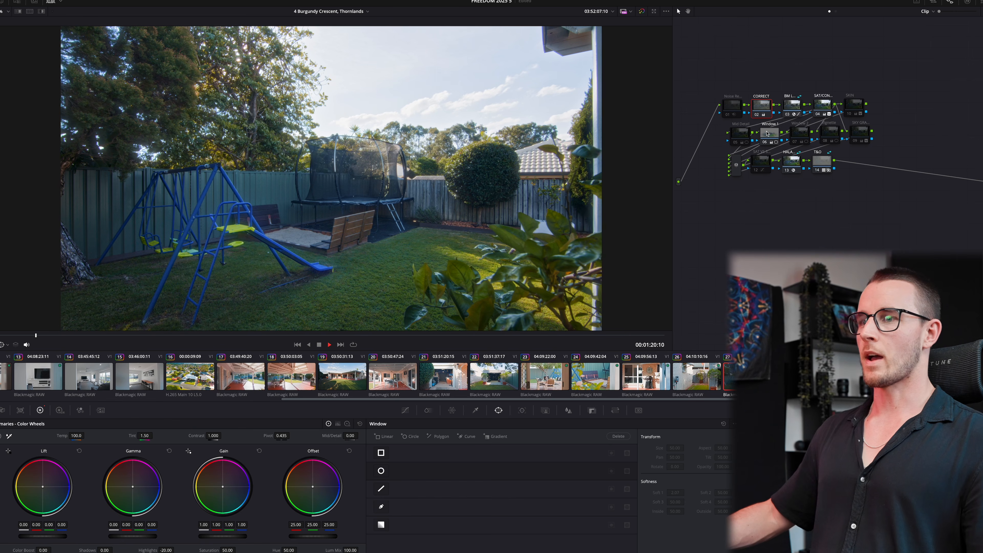
click(764, 133)
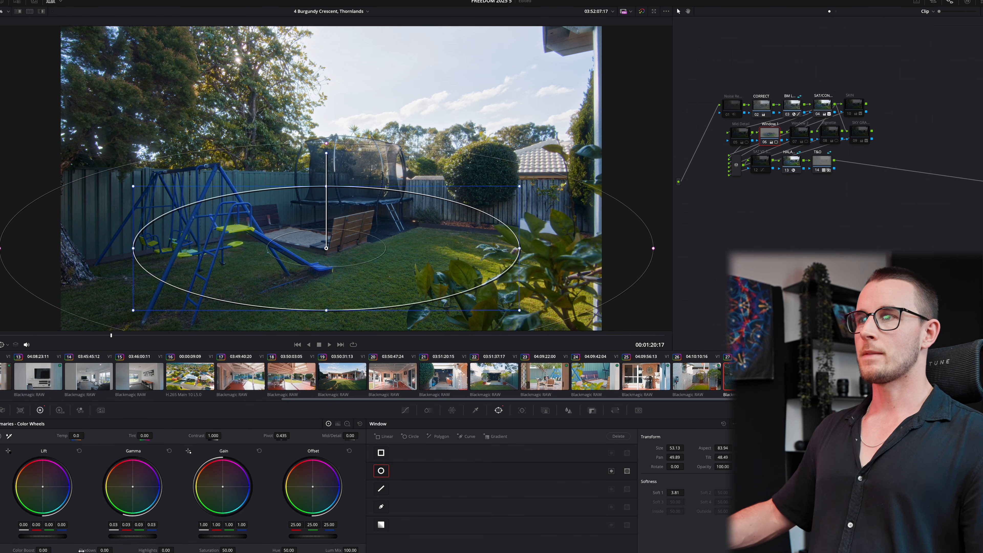
click(767, 106)
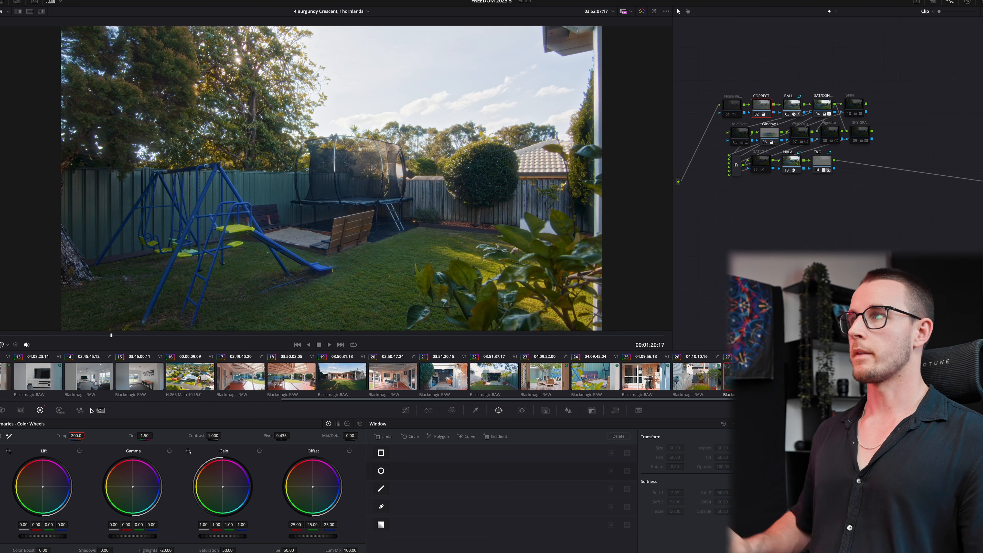
key(space)
key(space)
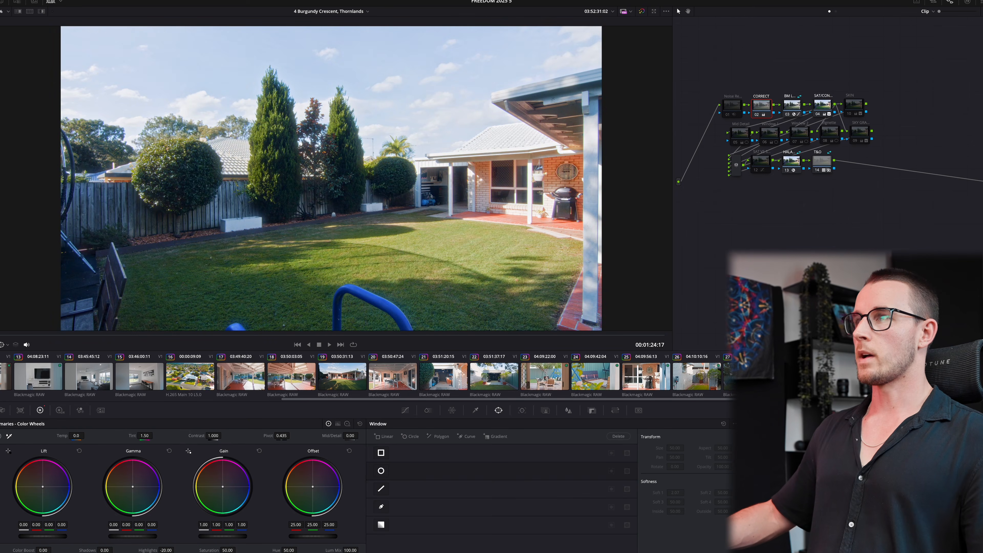
key(space)
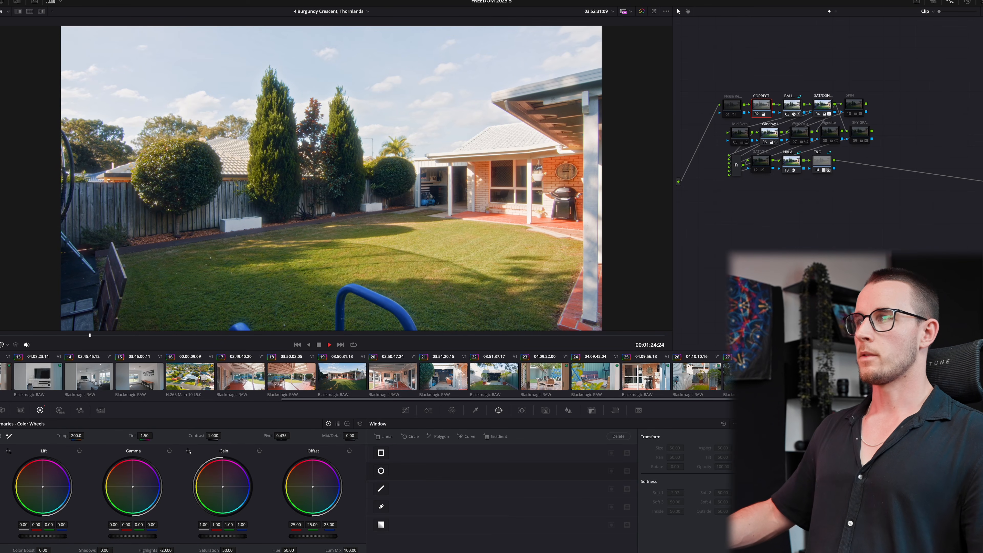
key(space)
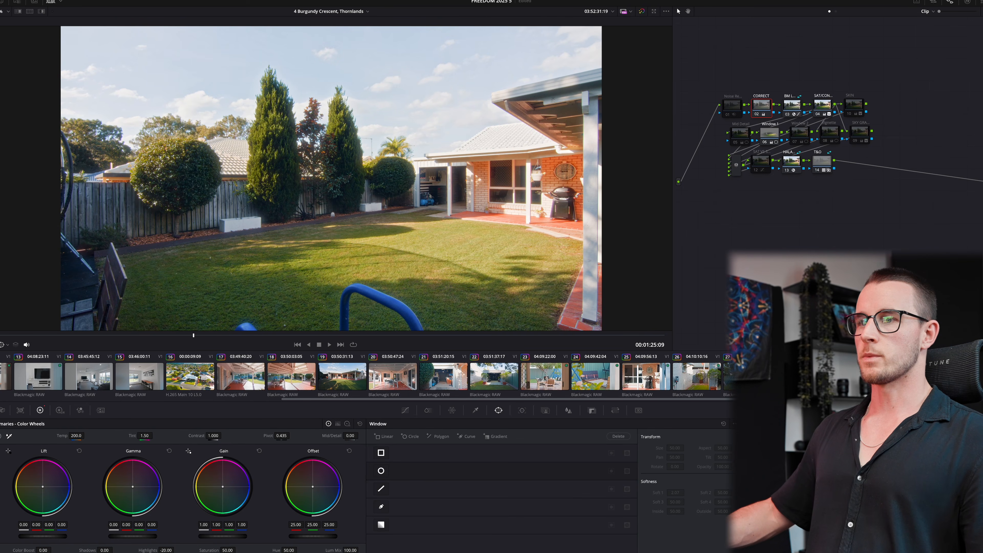
text(15)
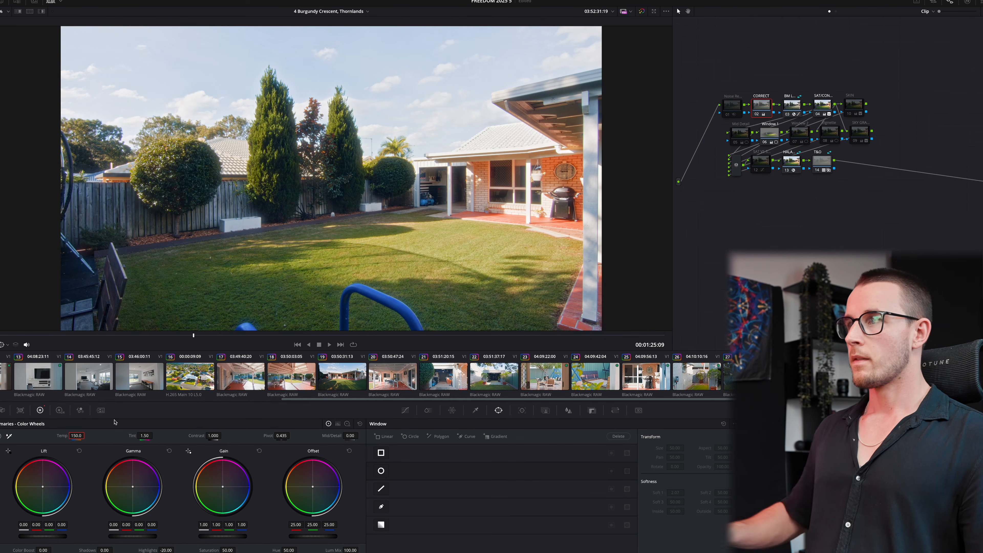
key(space)
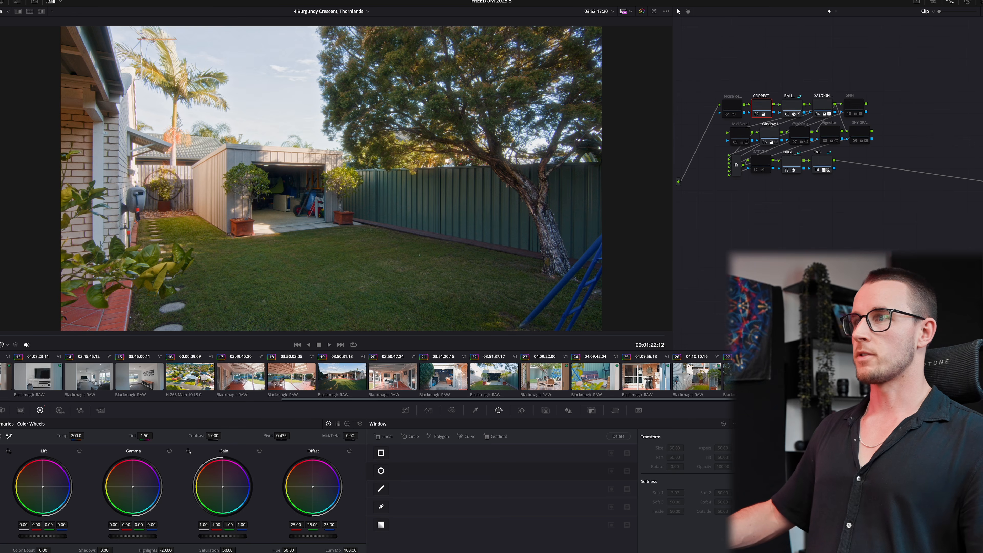
- Lift Gamma slightly on the swing-set and shed backyard clips
key(Up)
key(Up)
key(Up)
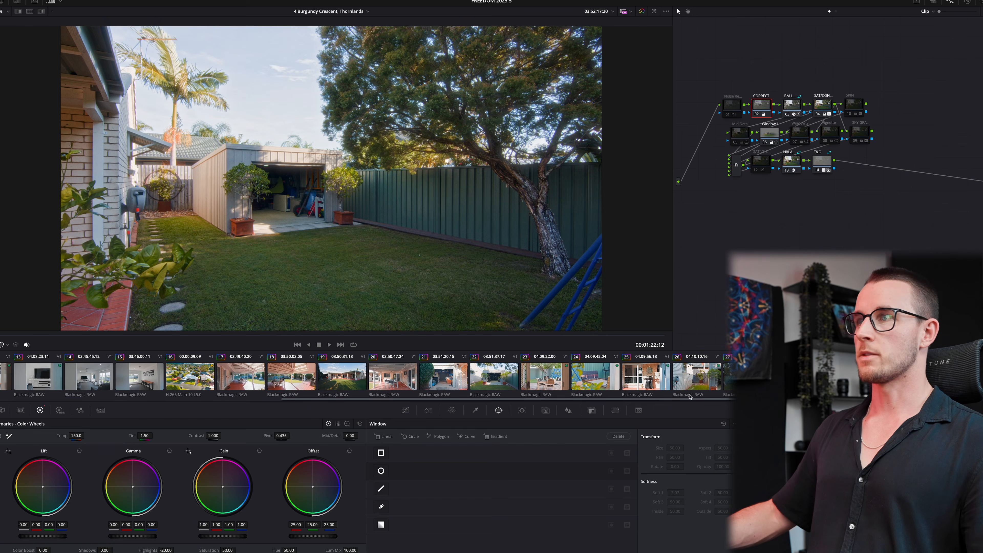
key(Up)
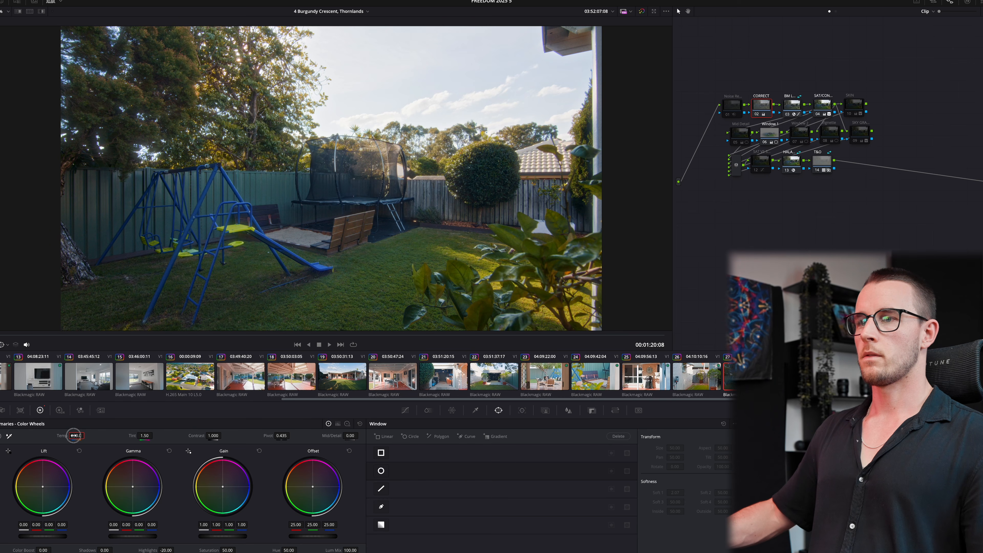
drag(118, 531, 116, 538)
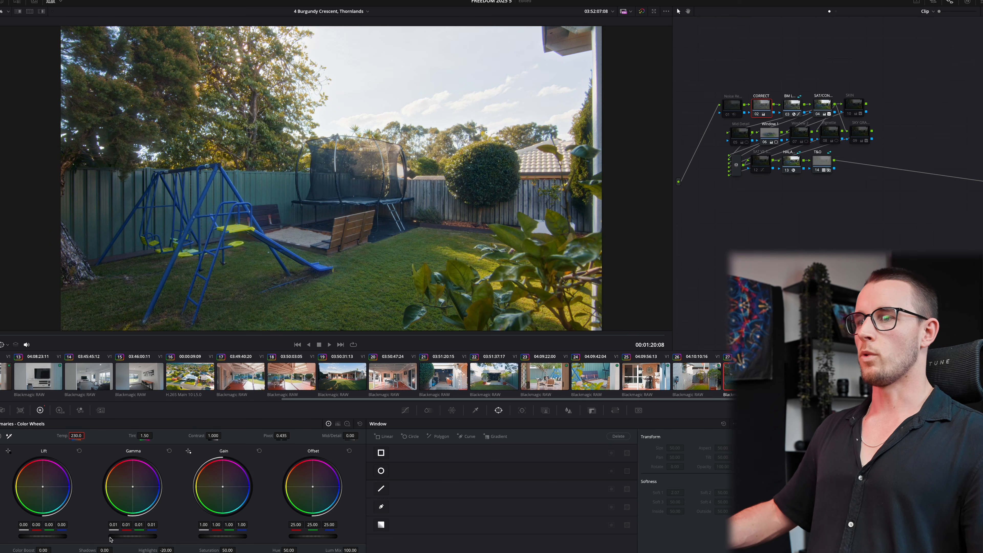
key(Down)
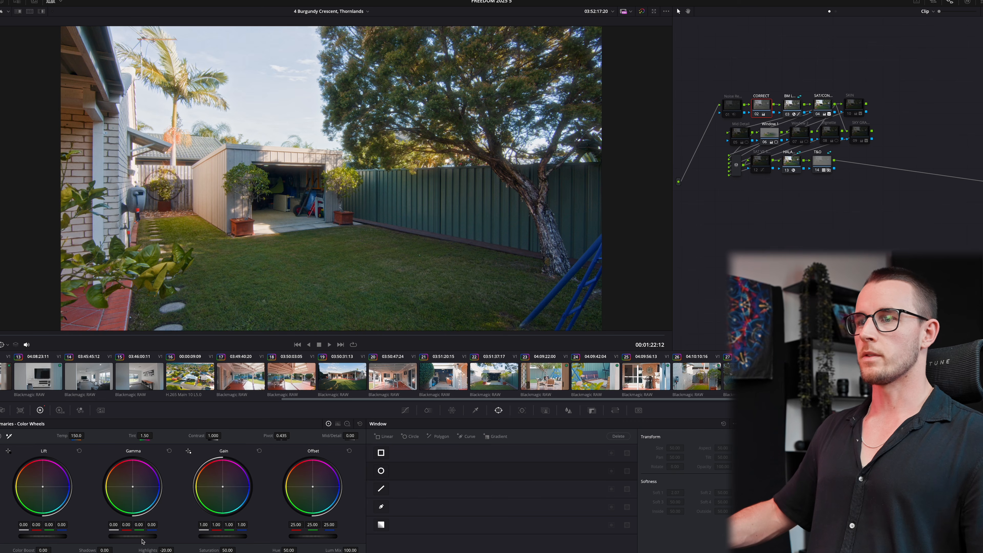
drag(142, 542, 128, 538)
- Review the first drone clips, then play the bedroom clip
click(900, 380)
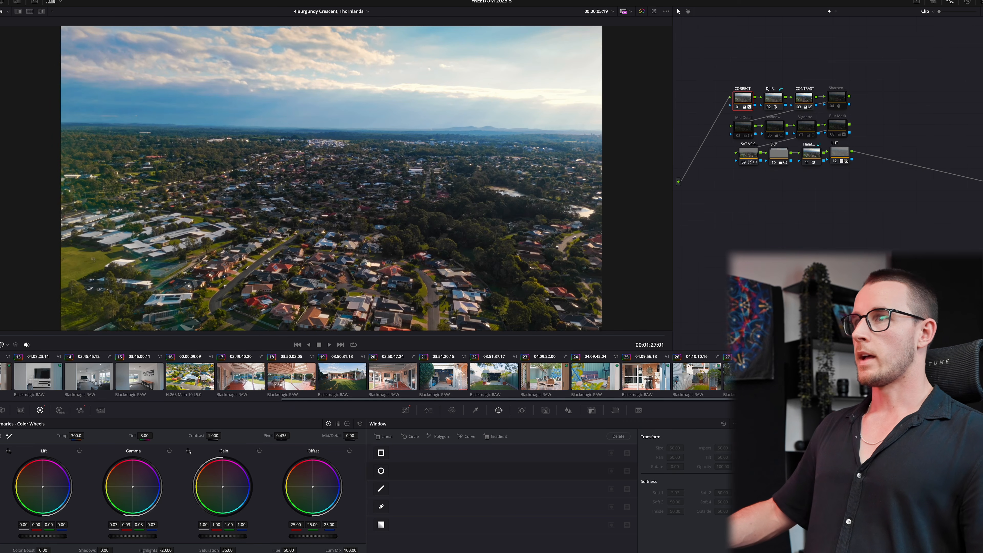
key(space)
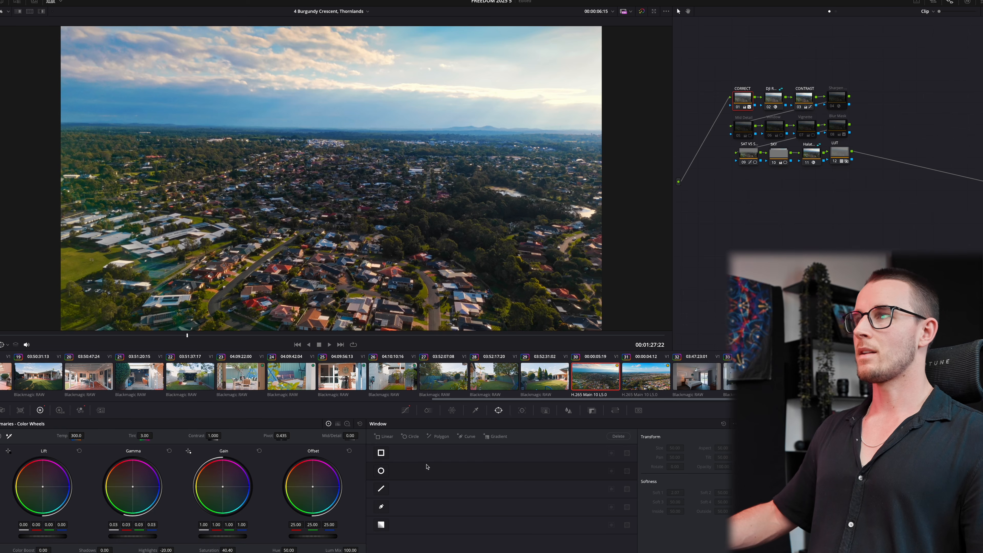
key(Down)
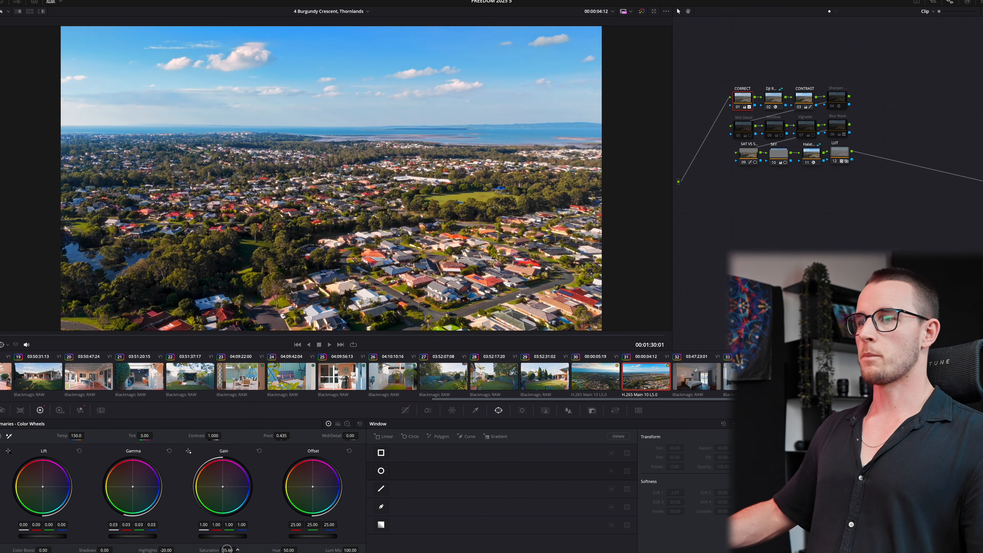
click(708, 372)
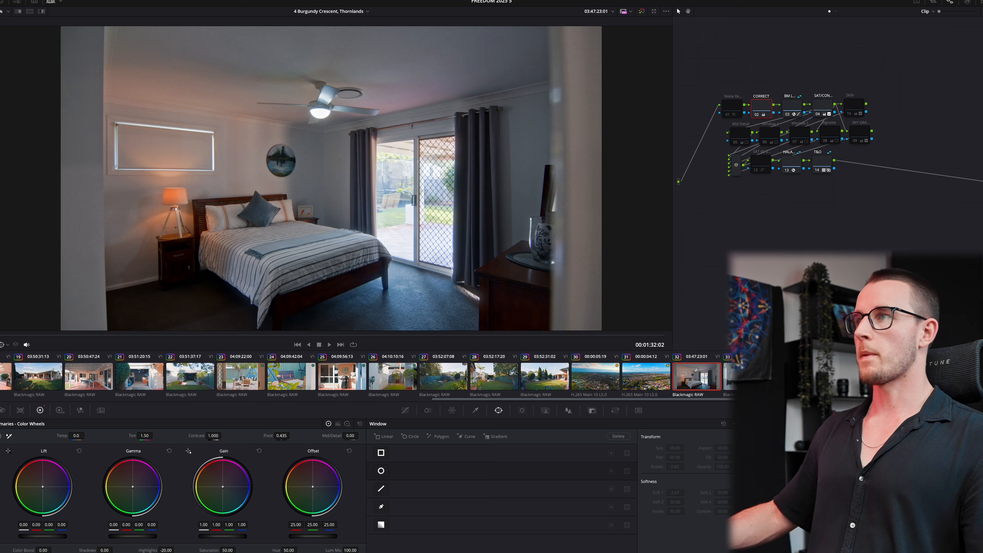
key(space)
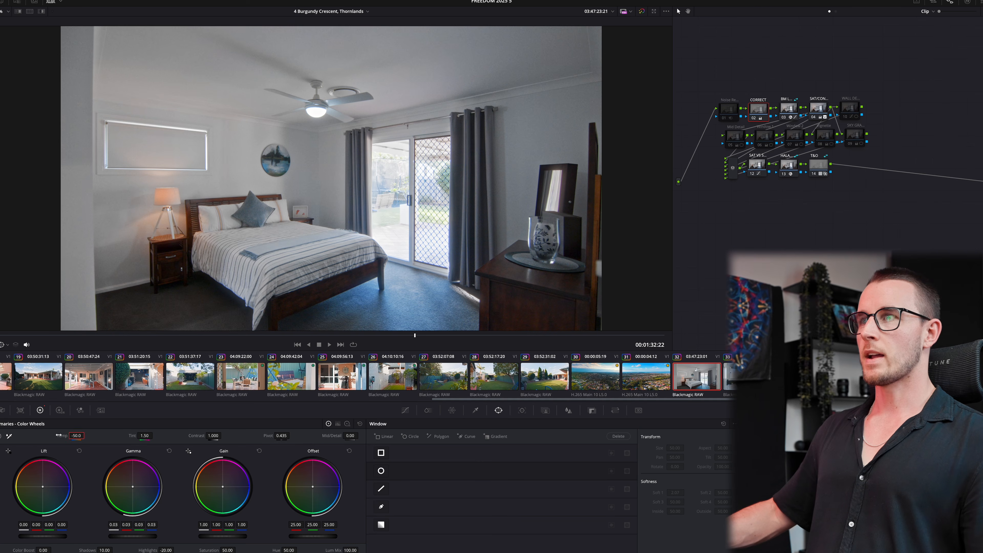
- Reset the bedroom clip's Temp to neutral and step through the following clips
double_click(59, 435)
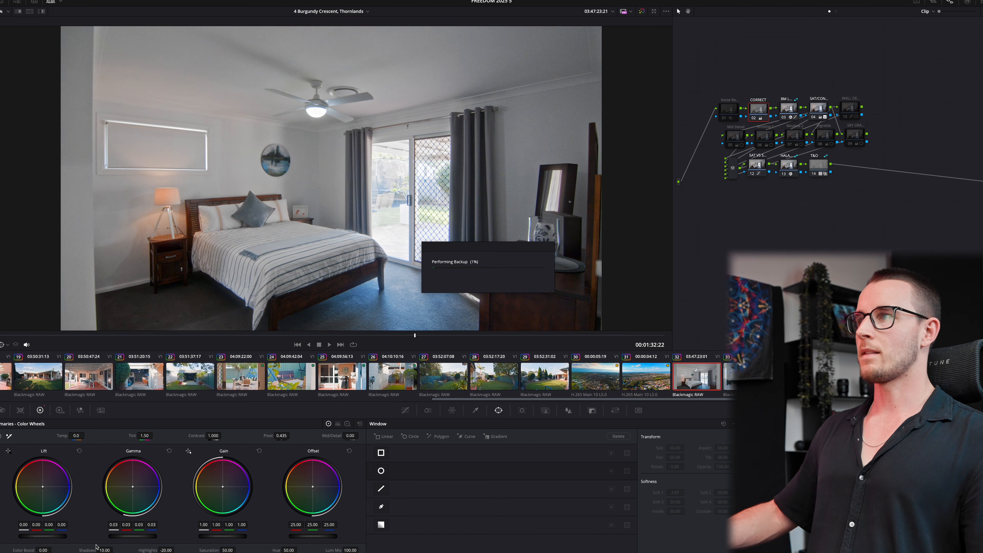
drag(76, 436, 76, 436)
click(726, 375)
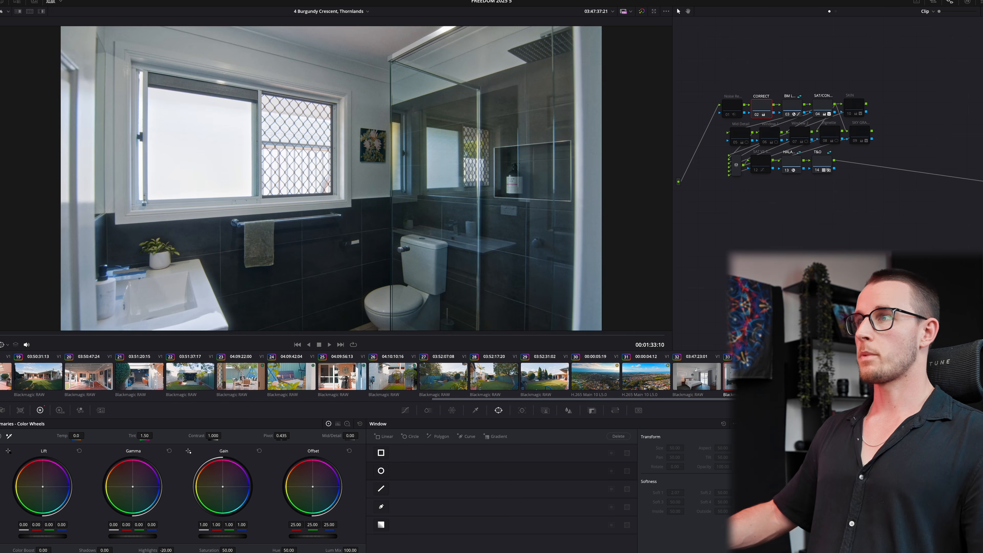
key(Up)
key(Down)
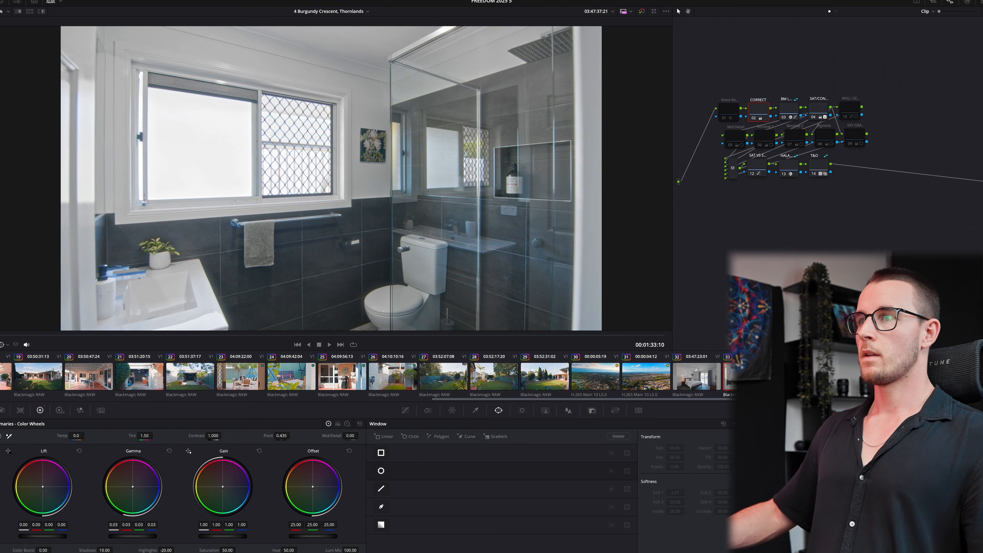
key(Down)
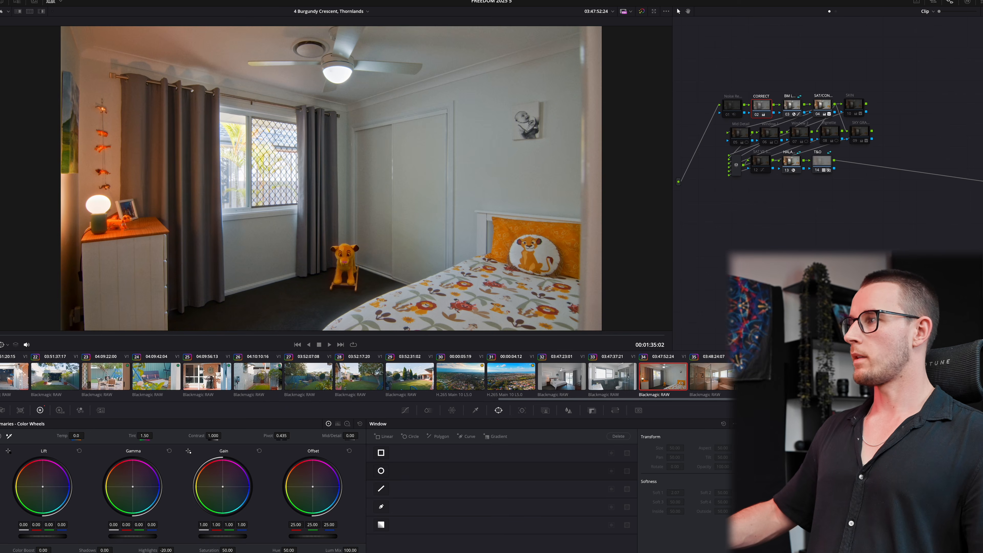
- Apply bathroom clip 33's grade to clips 34–35 and play them
shift+click(716, 377)
middle_click(591, 384)
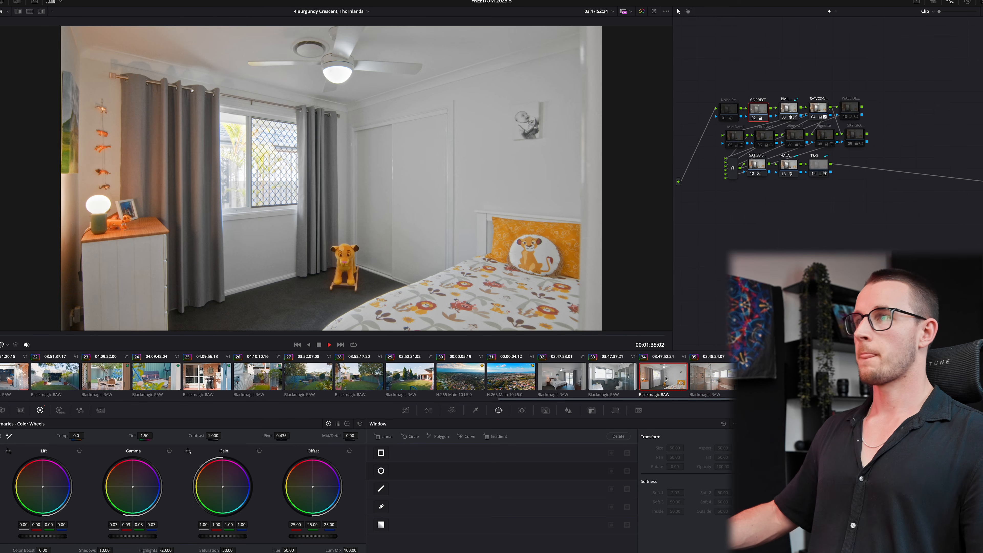
key(space)
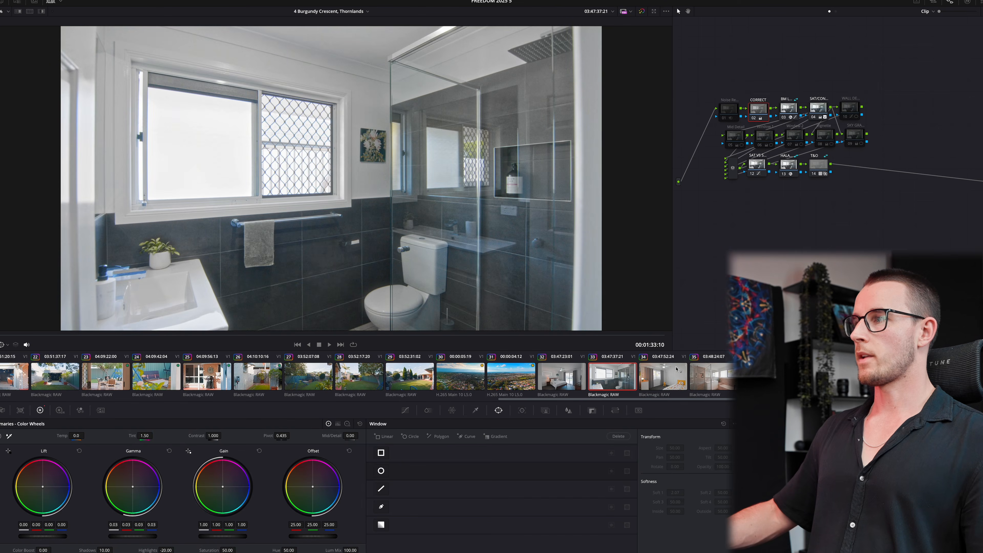
key(Down)
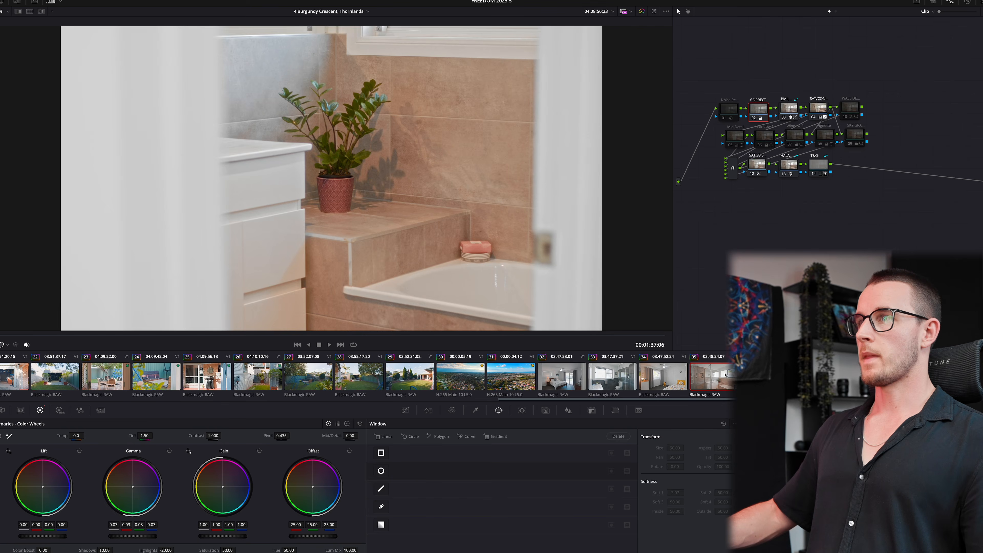
key(Up)
key(Down)
- Enable the Mid Detail node and reset Shadows to zero on the bathtub clip
click(731, 145)
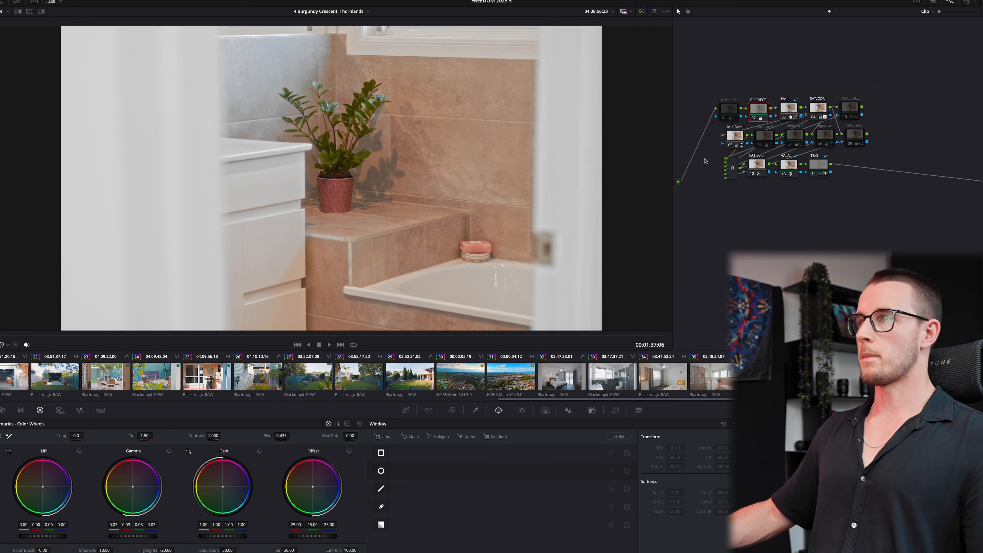
double_click(83, 550)
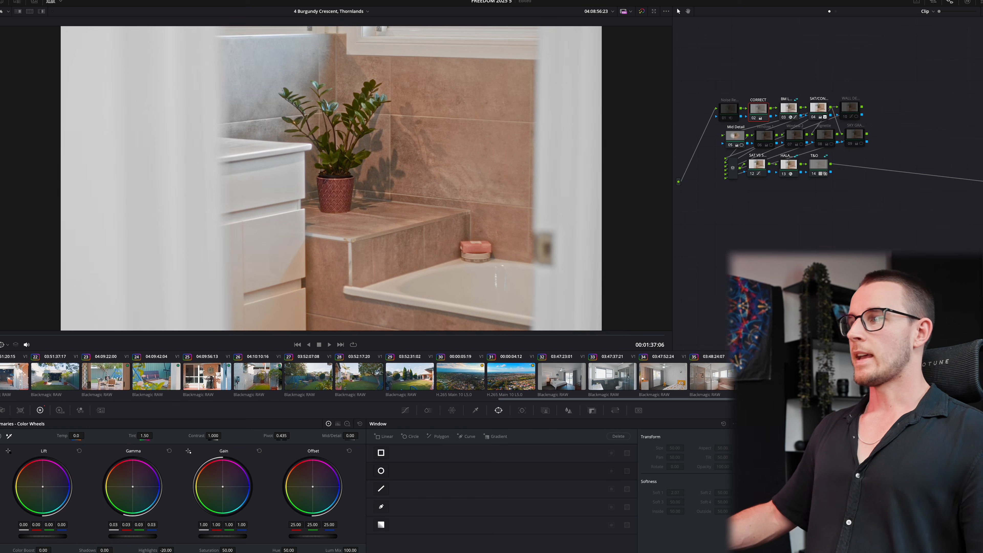
click(713, 376)
key(space)
- Play back the small bedroom and office clips to review their grades
key(Down)
key(Down)
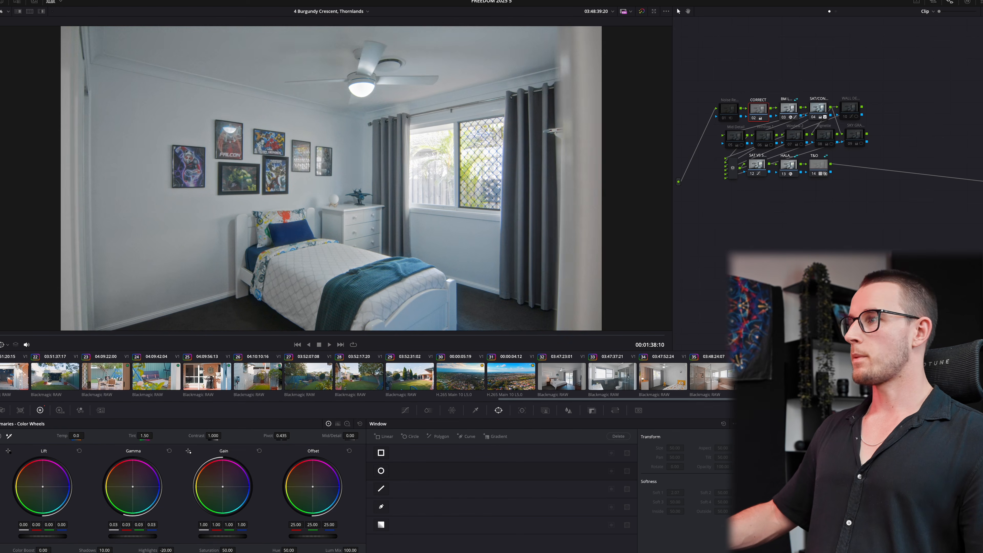
key(space)
key(space)
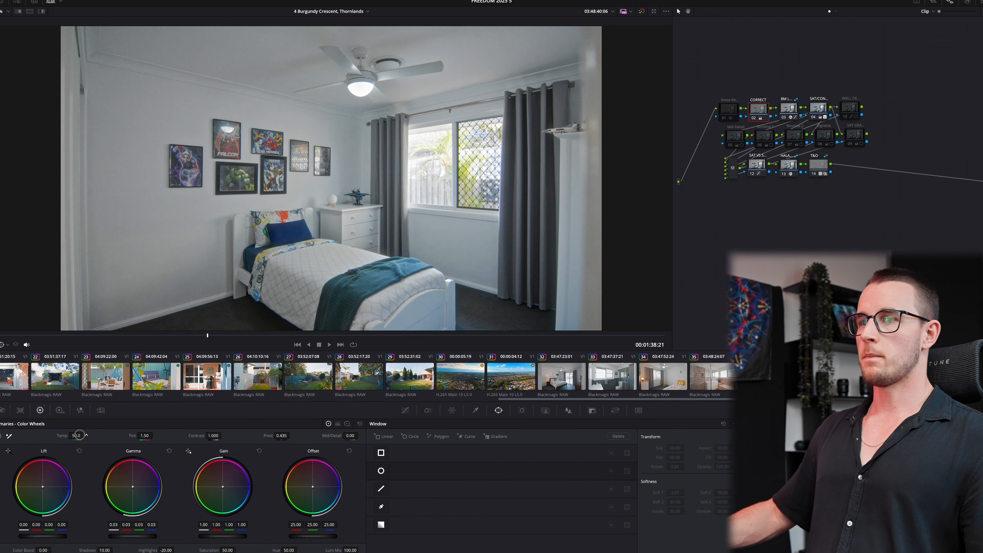
key(space)
key(Down)
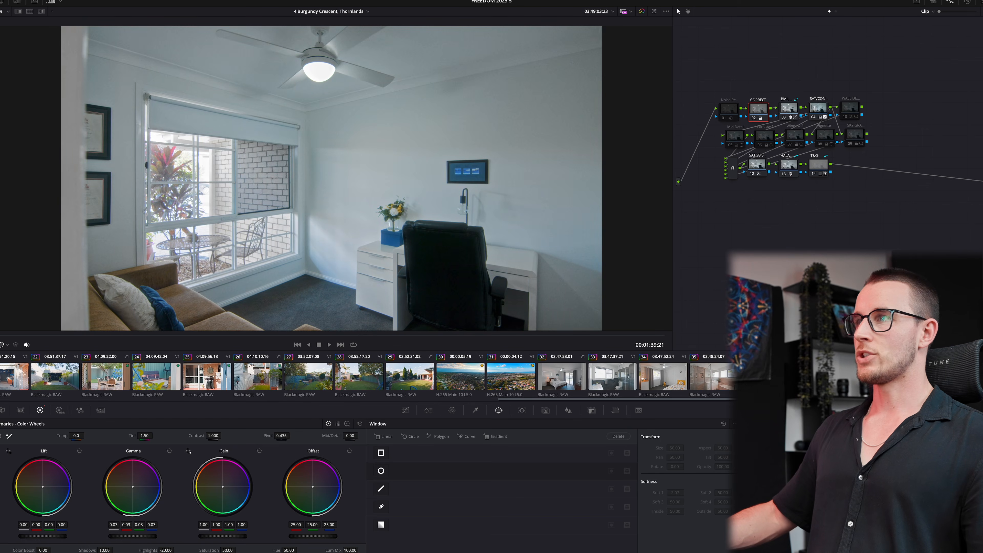
key(space)
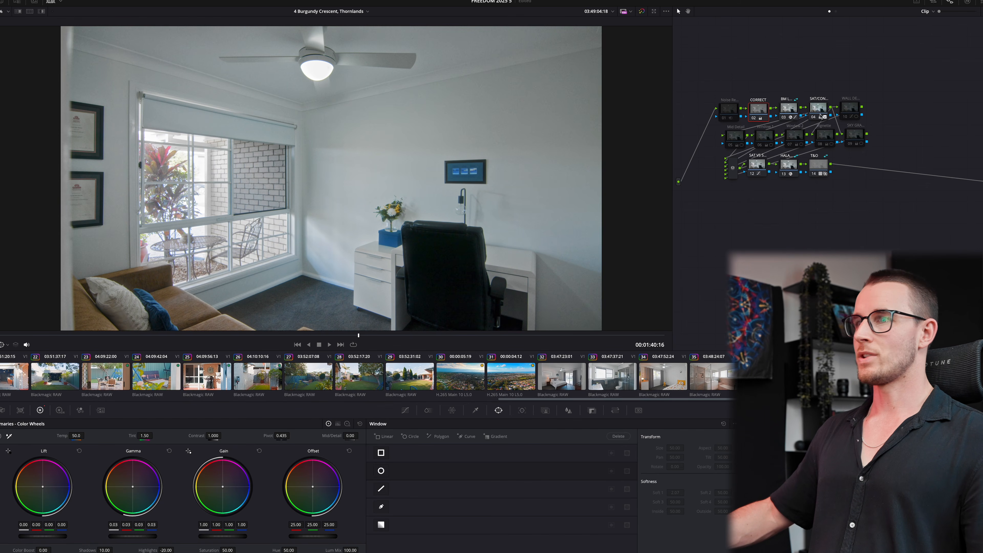
- Lower the office clip's blue-cyan saturation with a point on the Hue vs Sat curve
click(405, 410)
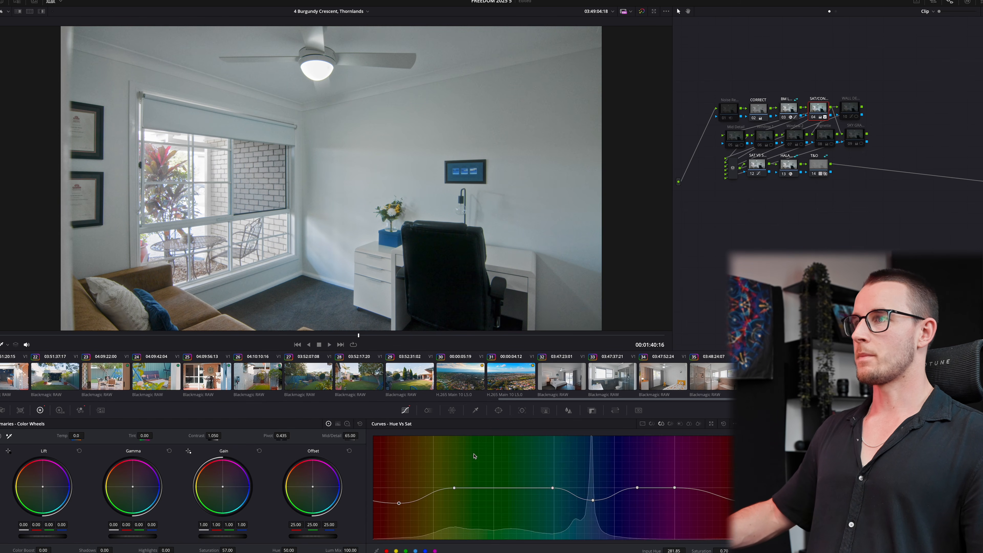
click(518, 492)
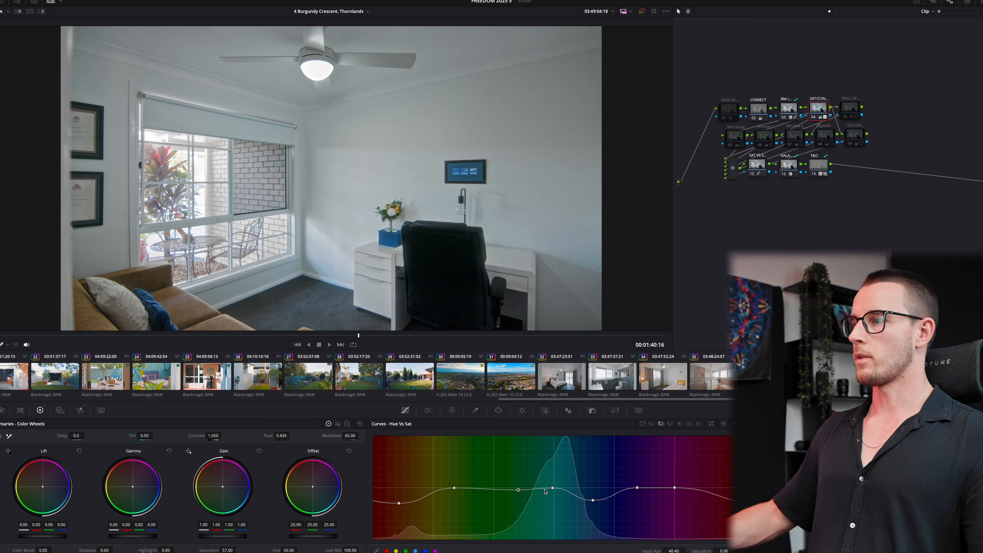
right_click(552, 487)
drag(593, 502, 570, 511)
key(space)
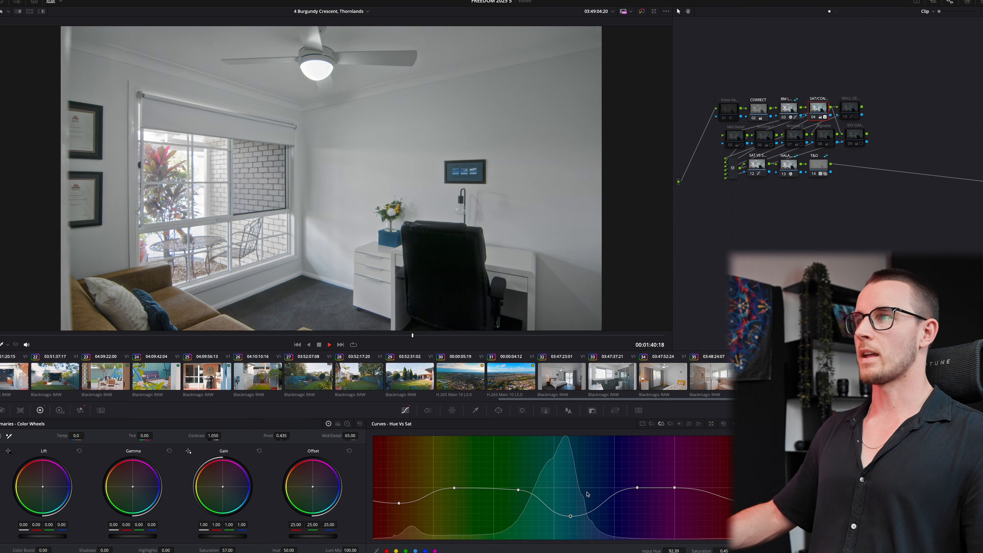
key(space)
- On the driveway clip, add a serial node after T&O and reset the CORRECT node's shadows to zero
key(Down)
key(space)
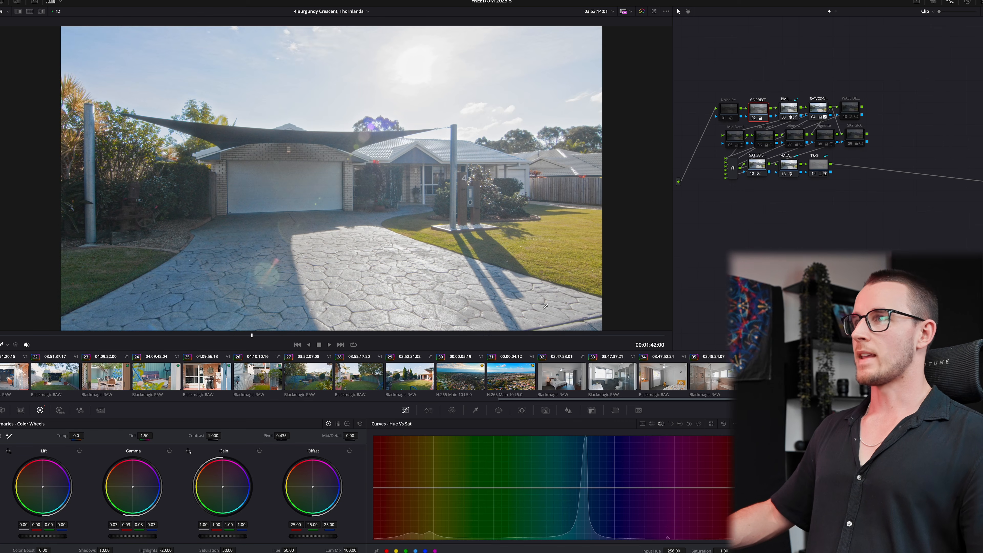
click(818, 164)
key(alt+s)
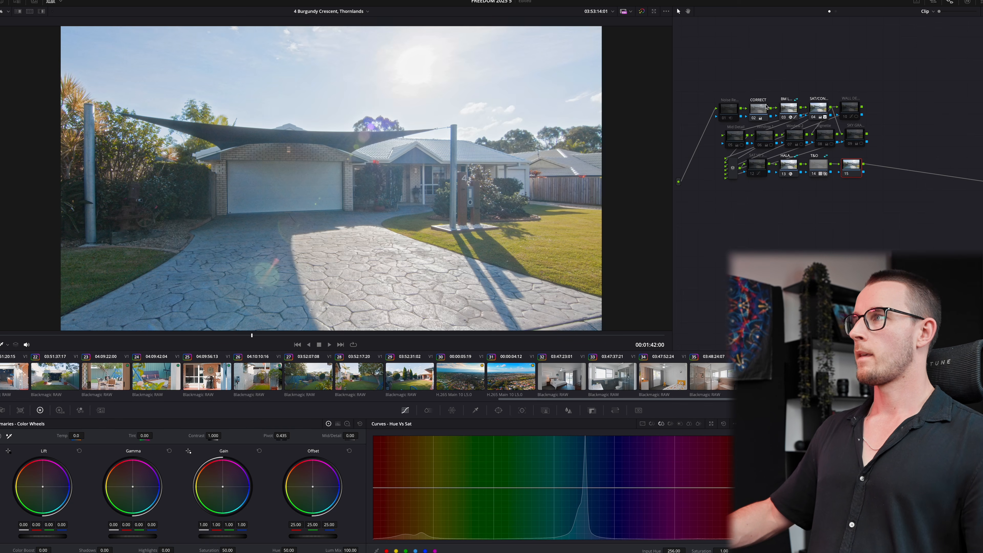
click(758, 109)
double_click(88, 549)
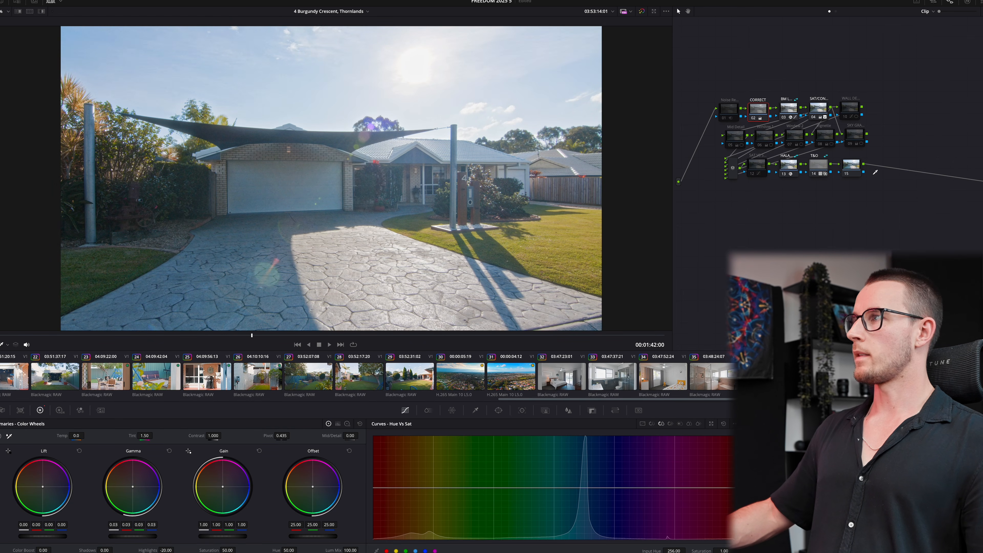
- Set node 15's saturation to 0 for black-and-white and reset the CORRECT node's gamma
click(851, 166)
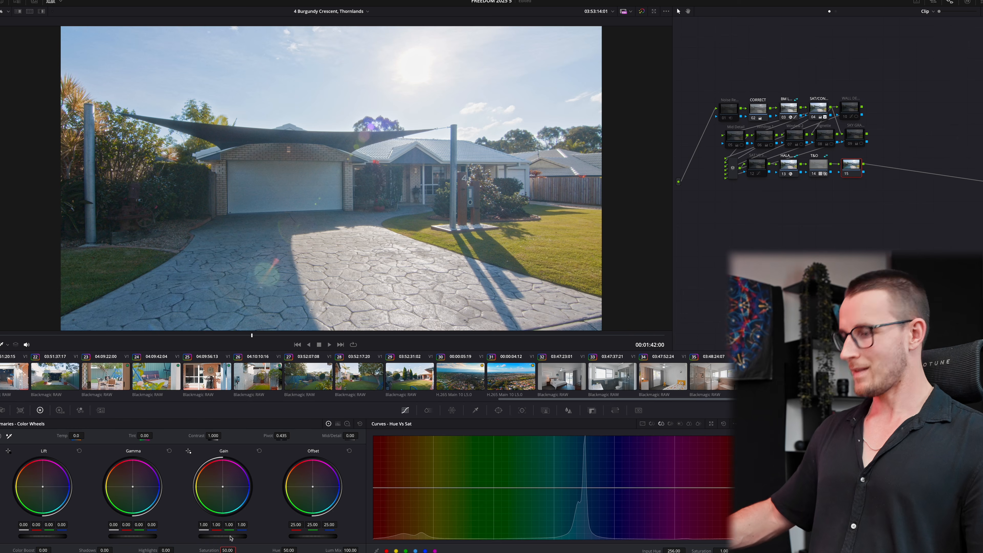
text(0)
key(Return)
key(space)
key(space)
click(757, 110)
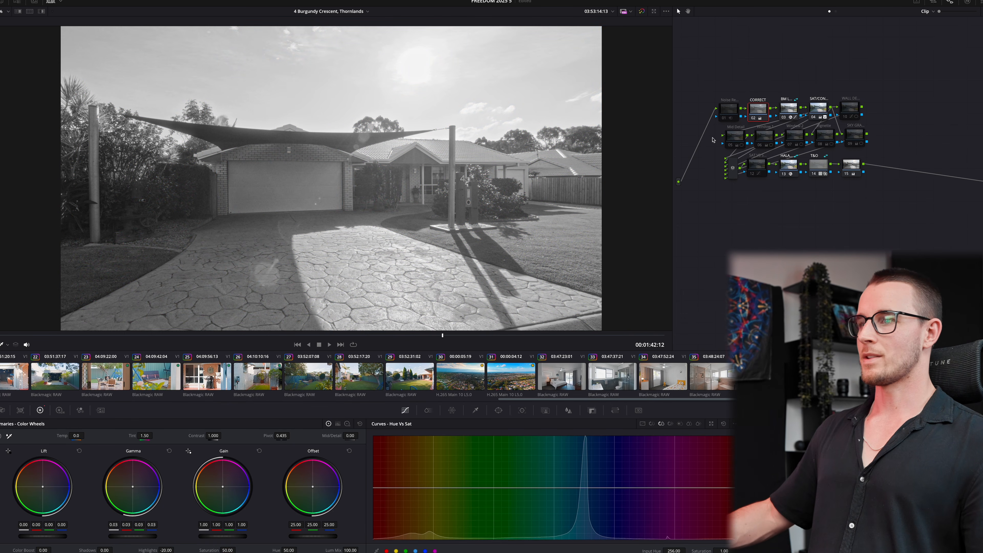
click(169, 451)
key(space)
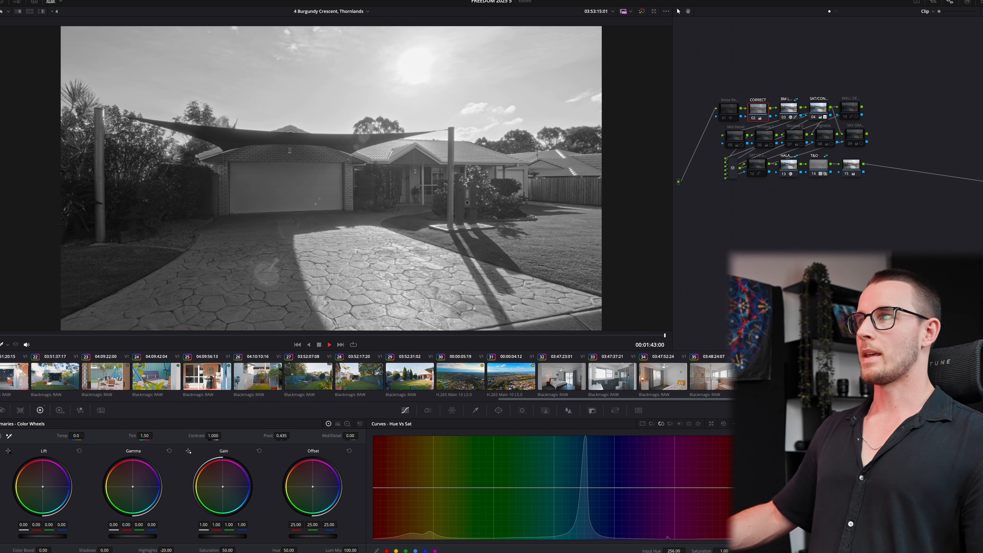
key(Down)
- On the Edit page, move clip A392_10080405_C054 and the end clip later on the timeline
key(shift+4)
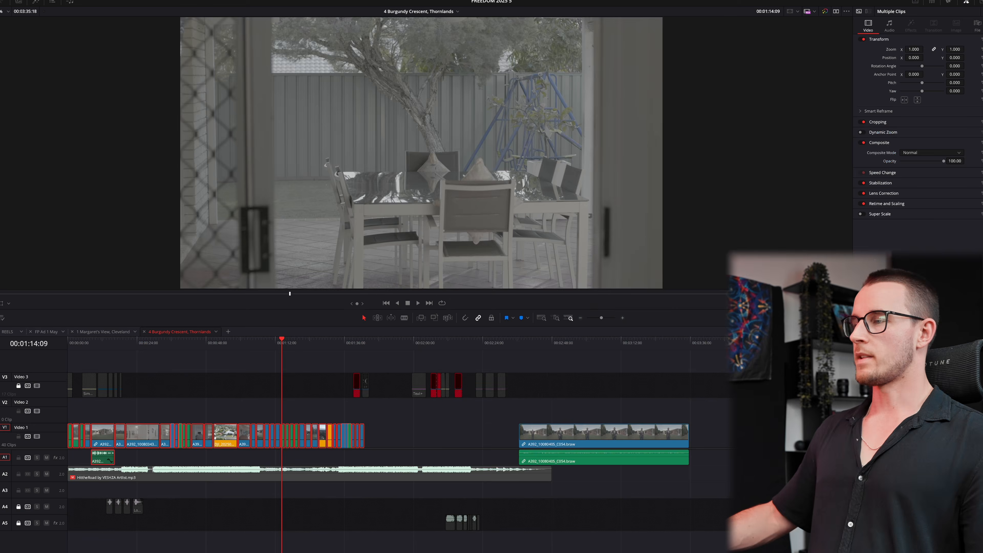
scroll(579, 437, down, 3)
drag(405, 436, 662, 435)
drag(232, 346, 66, 345)
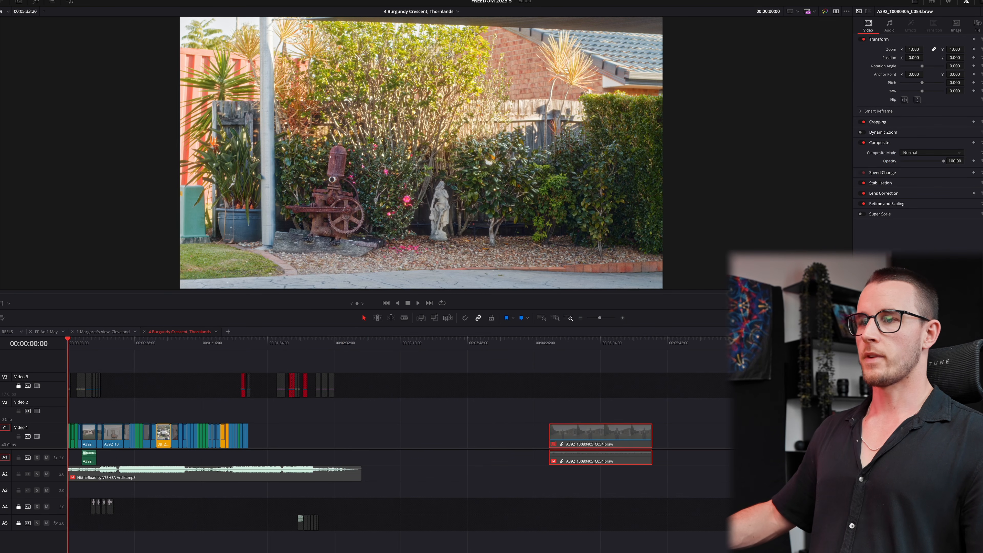
scroll(271, 480, up, 5)
- Blade the HittheRoad music at the presenter shot and move the later piece to the timeline start
click(271, 480)
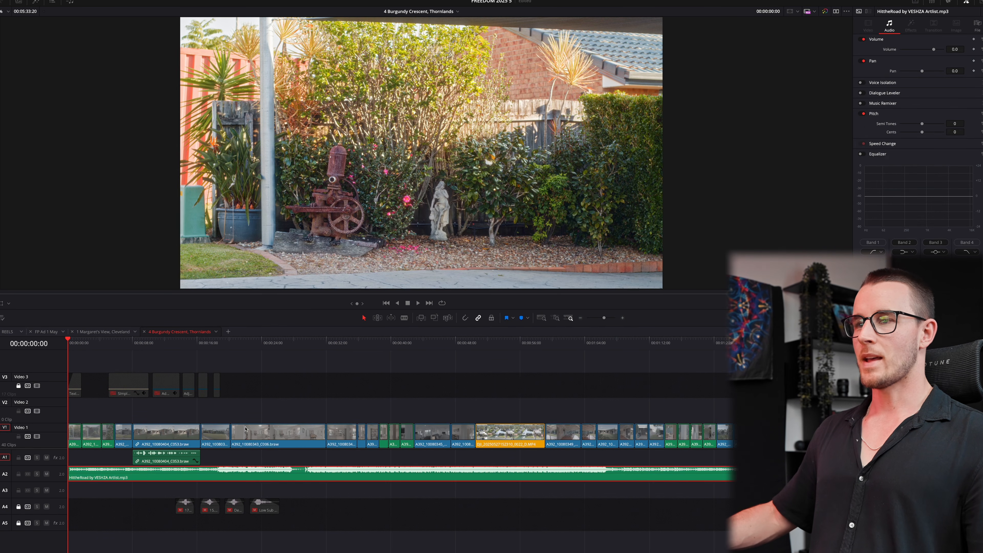
click(157, 479)
key(a)
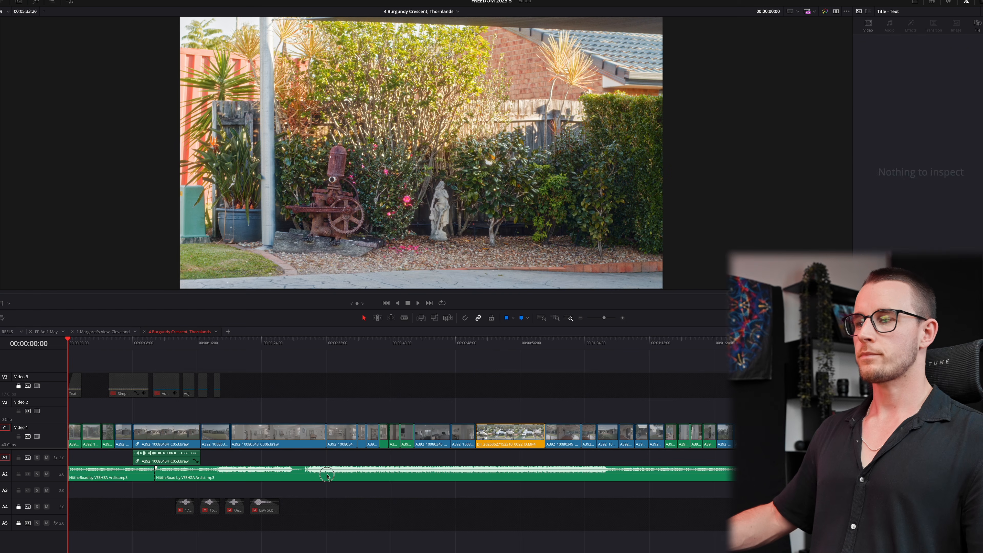
key(ctrl+z)
click(196, 344)
scroll(447, 529, up, 5)
key(b)
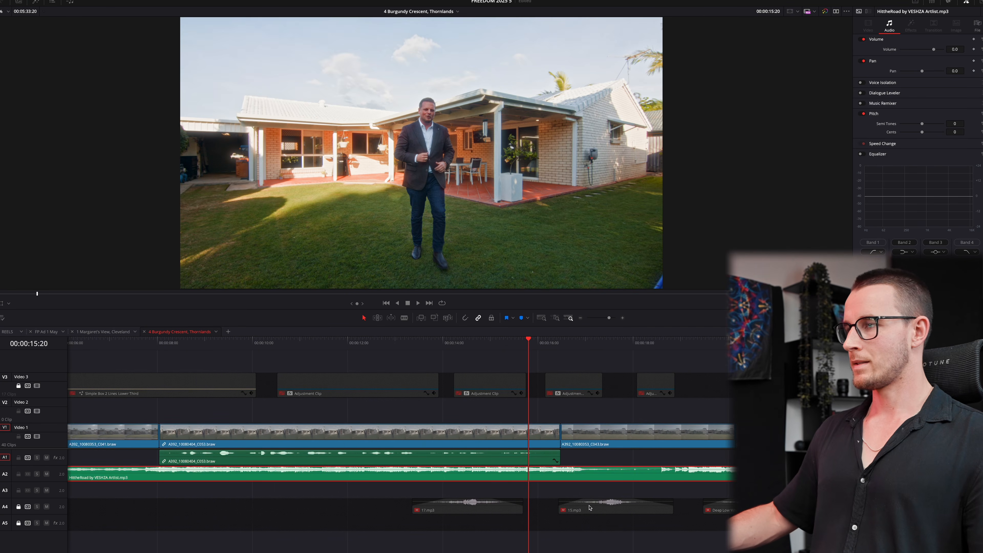
click(85, 473)
key(a)
drag(91, 475, 64, 472)
- Ripple-trim the end of presenter clip C053 to the playhead at 16:00
scroll(589, 492, down, 3)
click(585, 406)
key(Right)
key(Right)
key(Right)
key(Right)
key(Right)
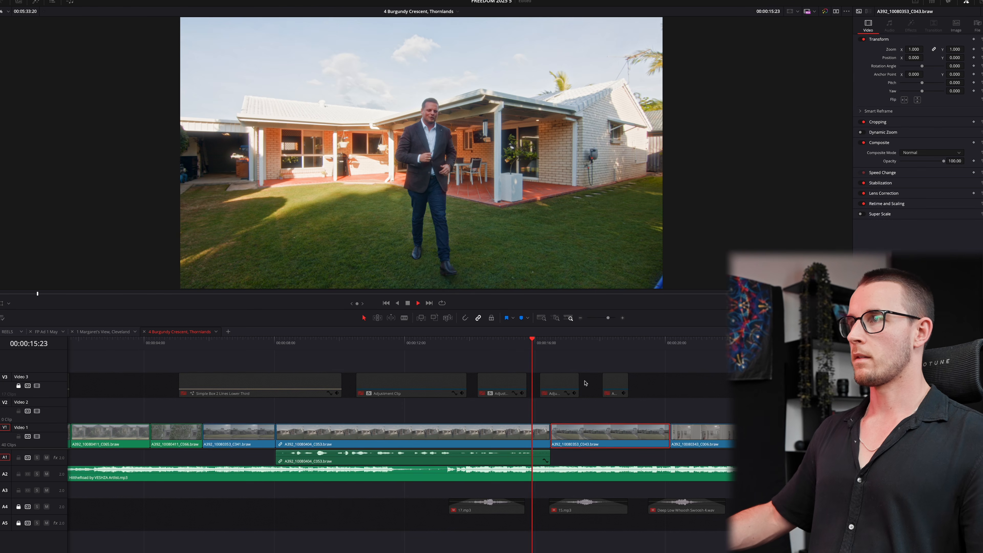
key(ctrl+shift+])
key(Home)
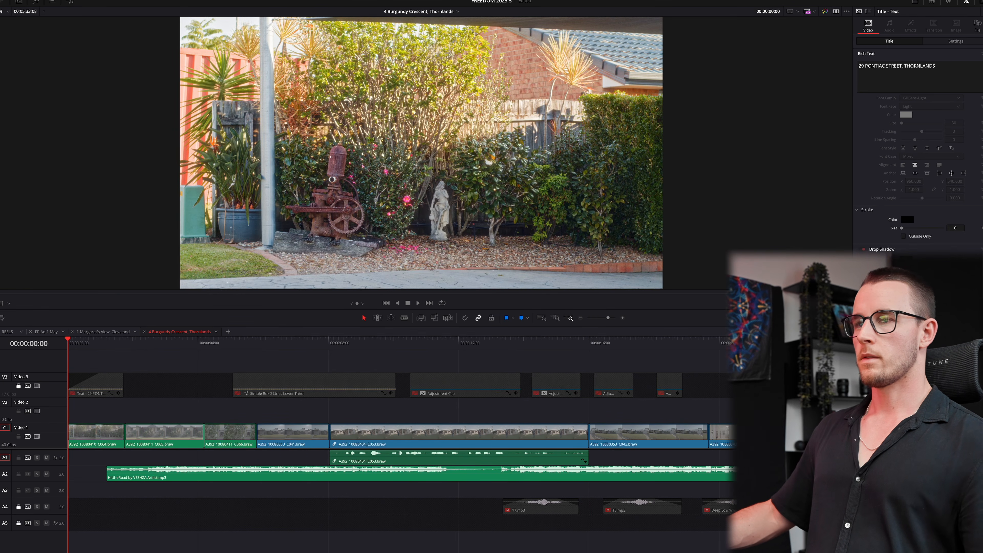
- Cut the music at 02:11, delete the leading piece and slide the rest to the timeline start
click(134, 344)
key(space)
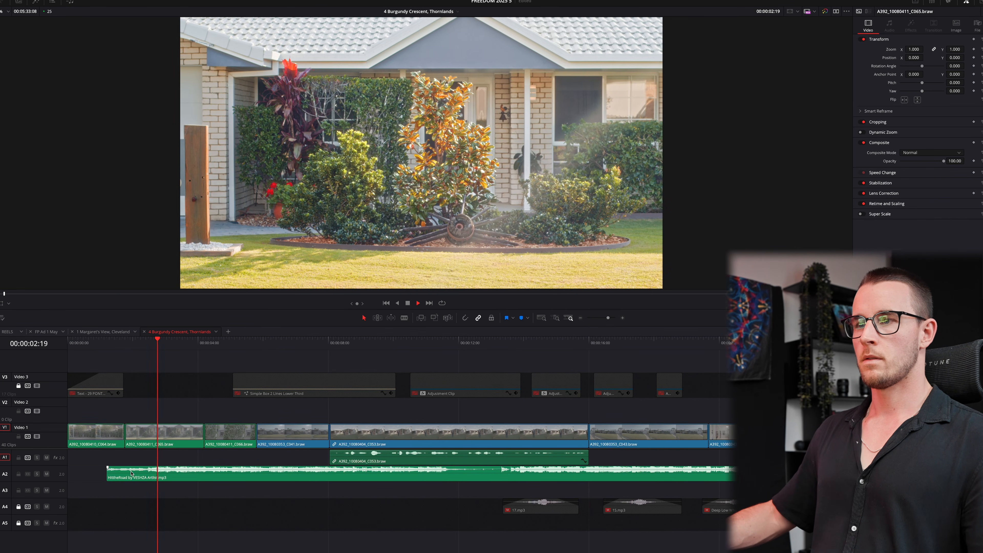
key(space)
key(b)
click(149, 474)
key(a)
click(136, 475)
key(BackSpace)
drag(204, 478, 111, 476)
drag(84, 339, 69, 340)
- Play from the start and ripple-trim the first clip's end at 01:04 and C065's at 02:09
key(space)
scroll(263, 407, up, 2)
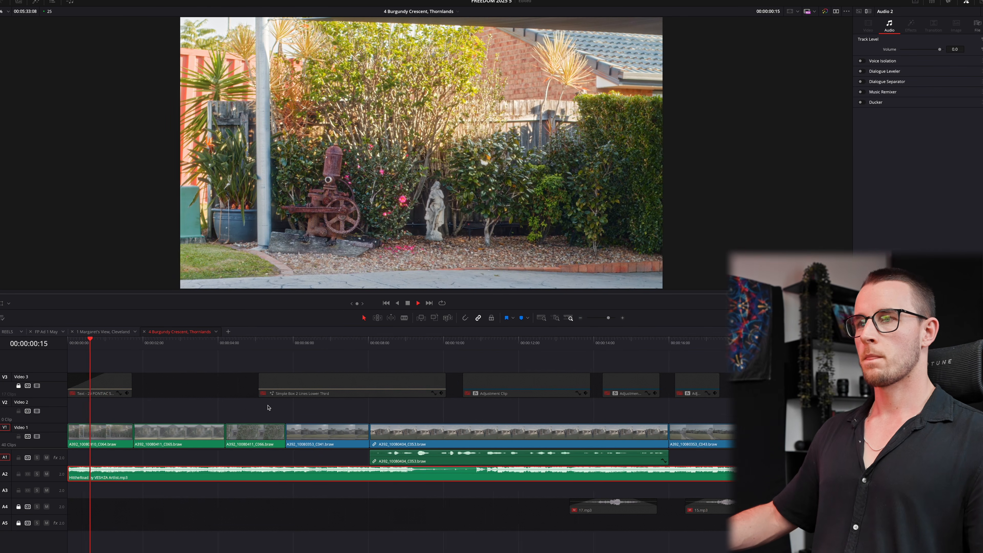
key(space)
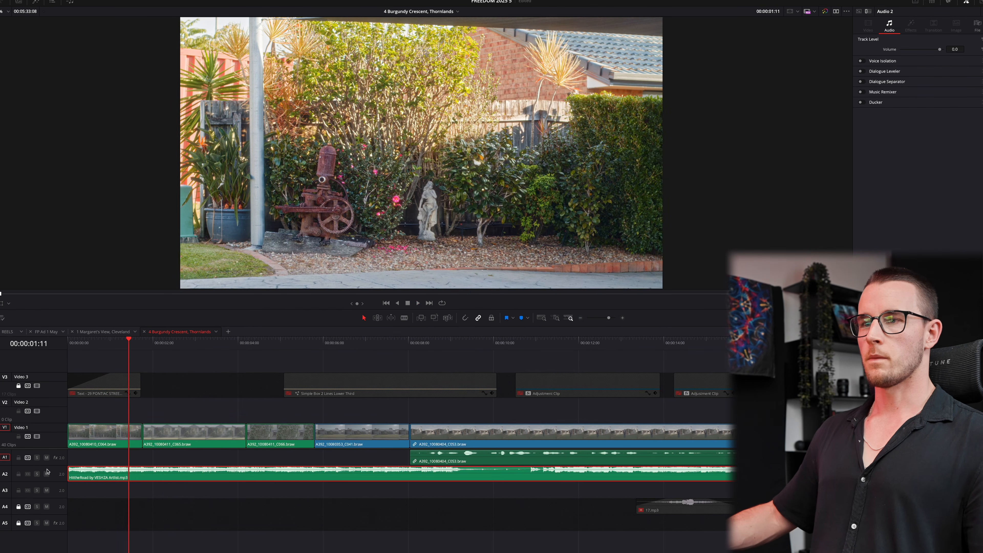
drag(125, 342, 68, 342)
click(213, 406)
key(space)
scroll(243, 404, up, 3)
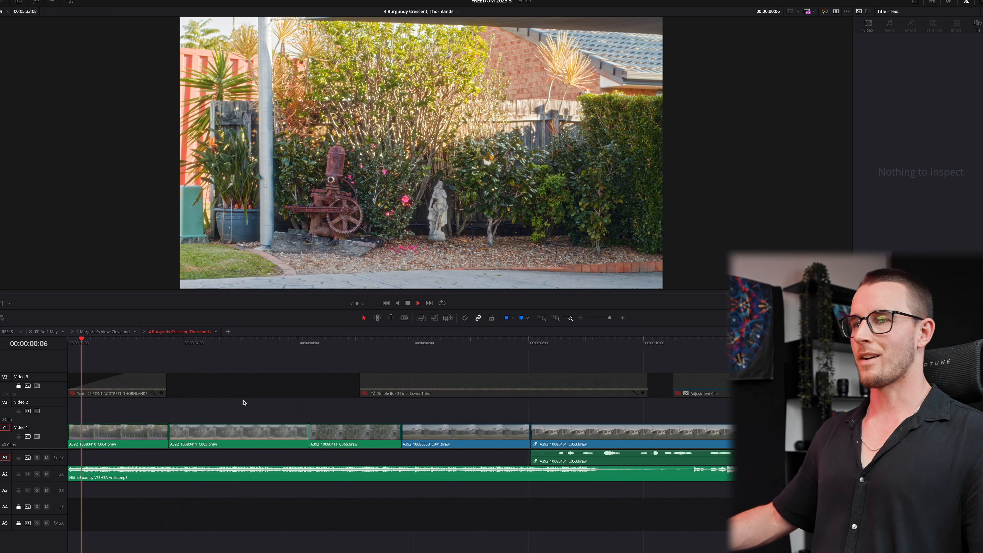
key(space)
key(ctrl+shift+bracketright)
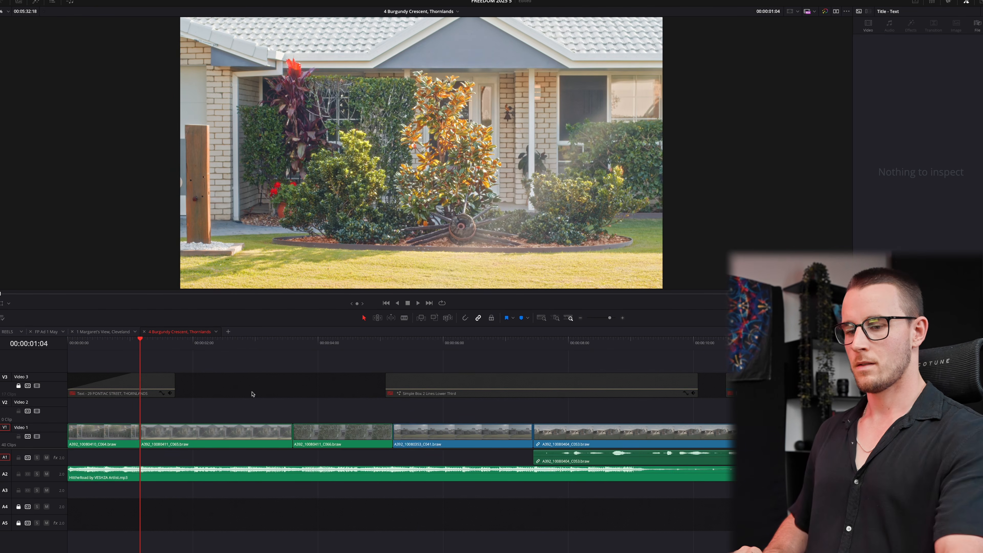
key(space)
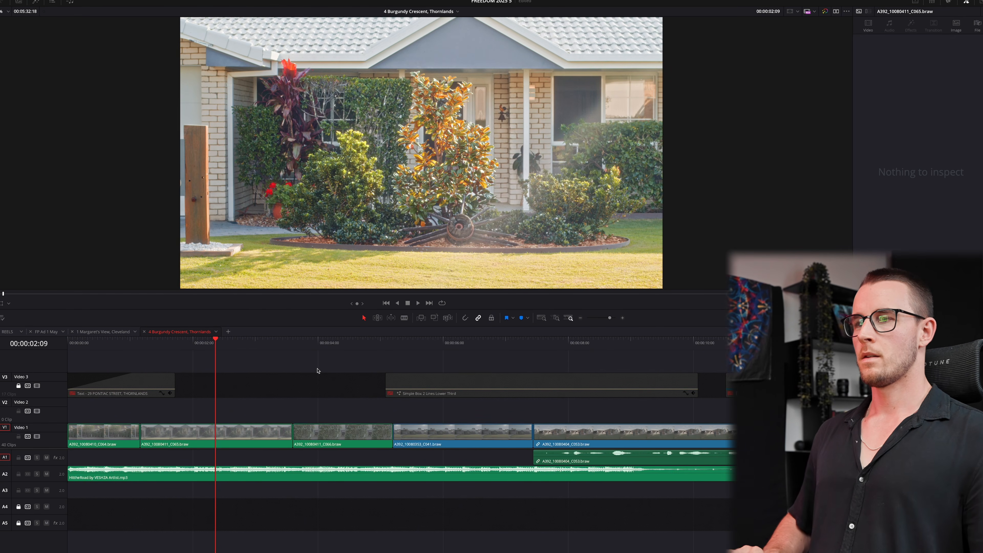
key(space)
key(ctrl+shift+bracketright)
- Ripple-trim C066's end at 03:11 and C041's end at 04:15
key(space)
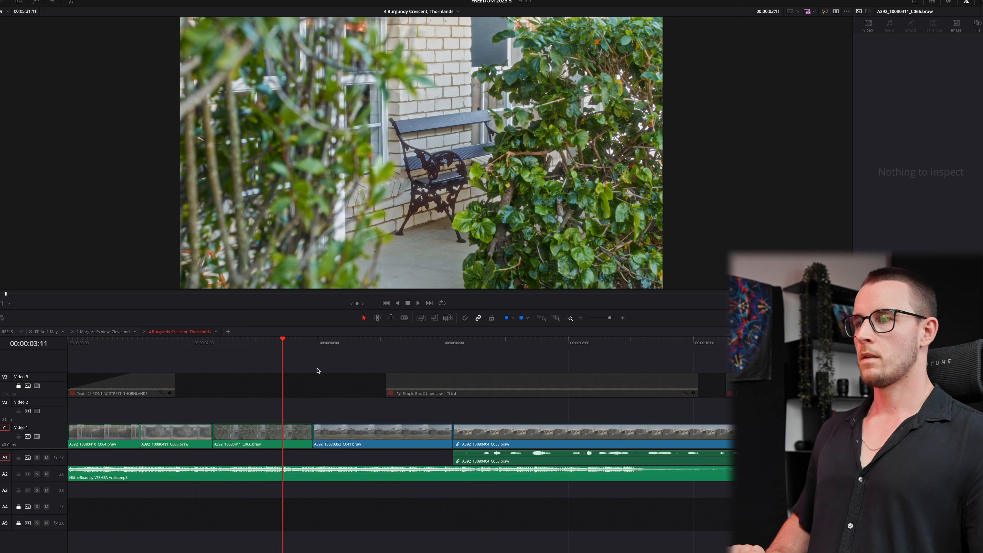
key(space)
key(ctrl+shift+bracketright)
key(space)
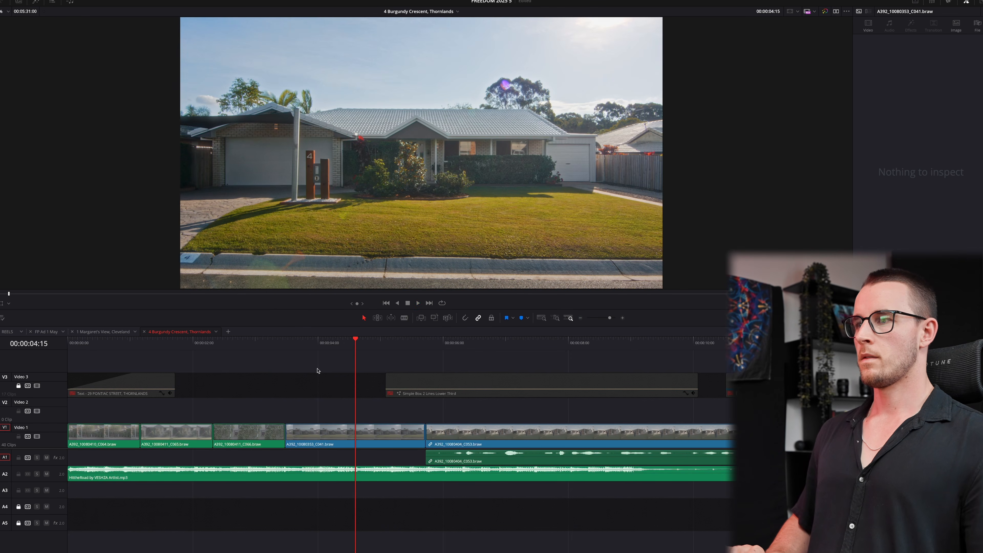
key(ctrl+shift+bracketright)
key(space)
- Blade C053 at 05:00, delete its head, trim its start 35 frames later and close the gap
key(b)
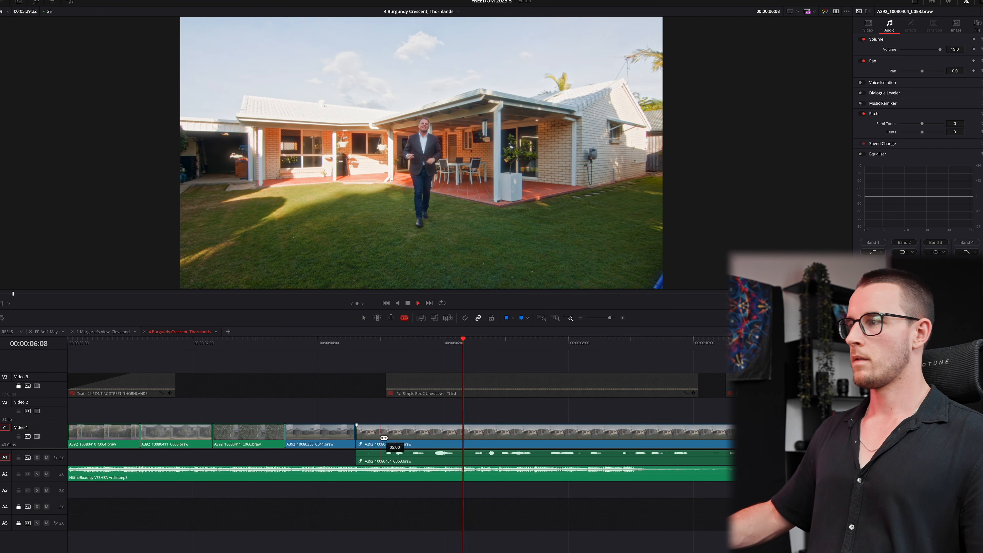
click(384, 437)
key(a)
click(360, 432)
key(Delete)
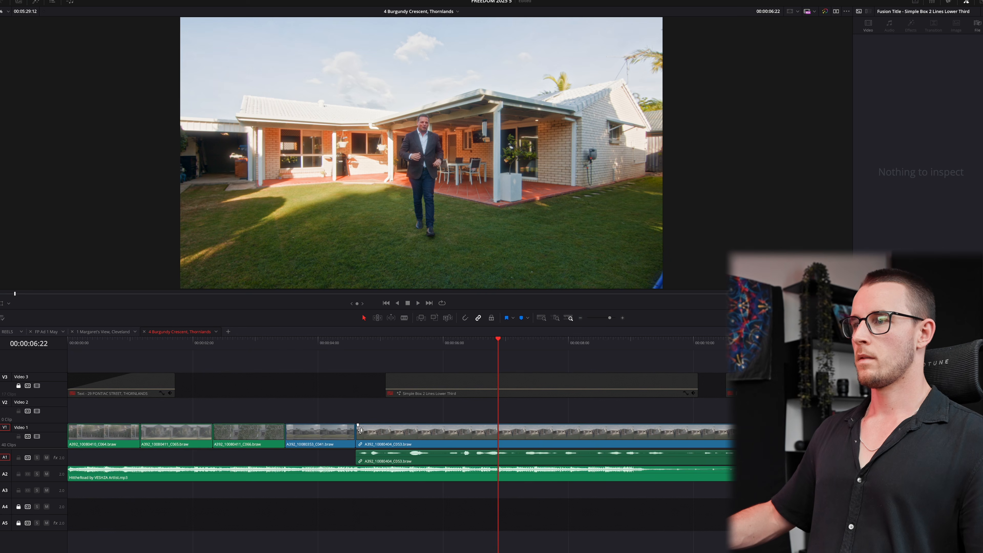
drag(360, 431, 447, 429)
click(430, 436)
key(Delete)
- Play the cut through to 11:18 and move C043 earlier on Video 1
key(space)
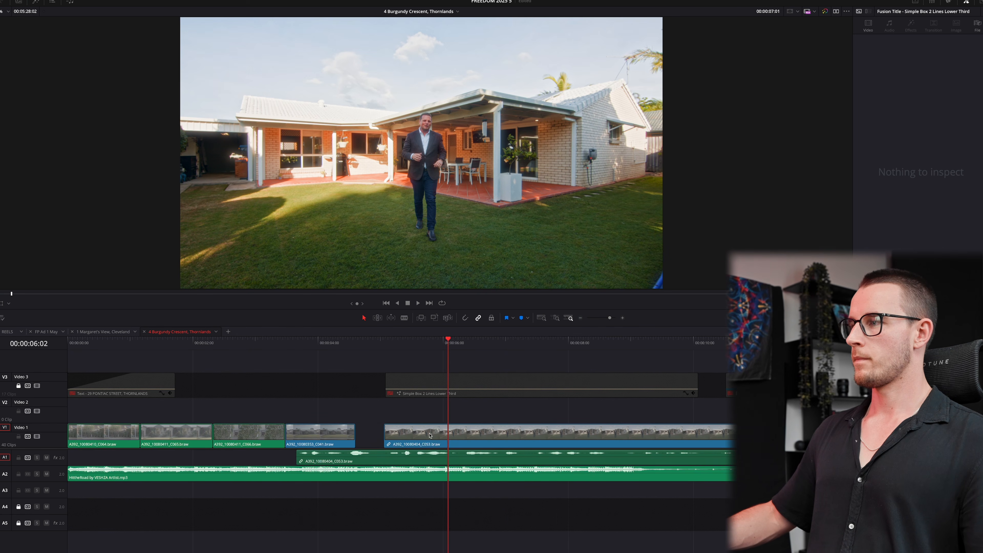
key(space)
key(ctrl+minus)
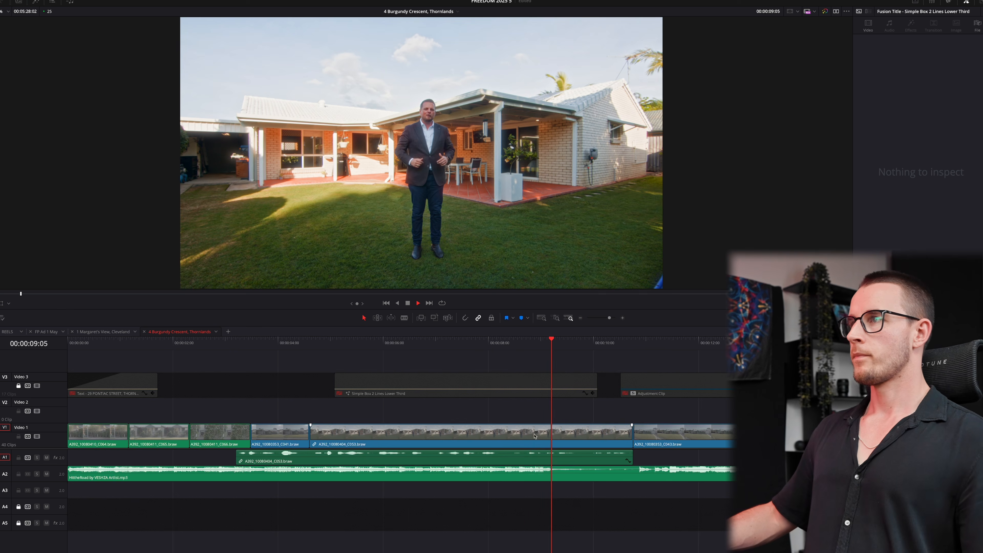
key(ctrl+minus)
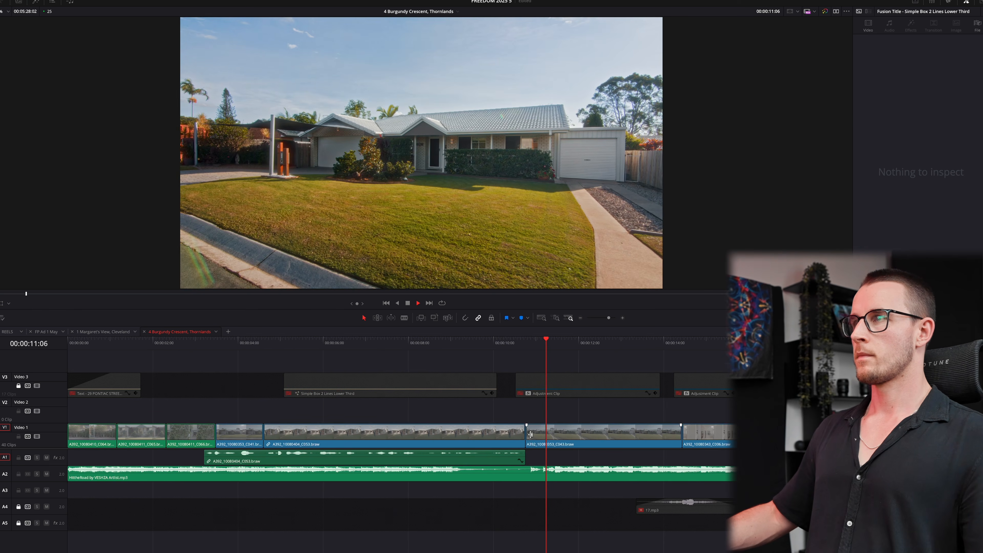
key(space)
drag(566, 434, 535, 433)
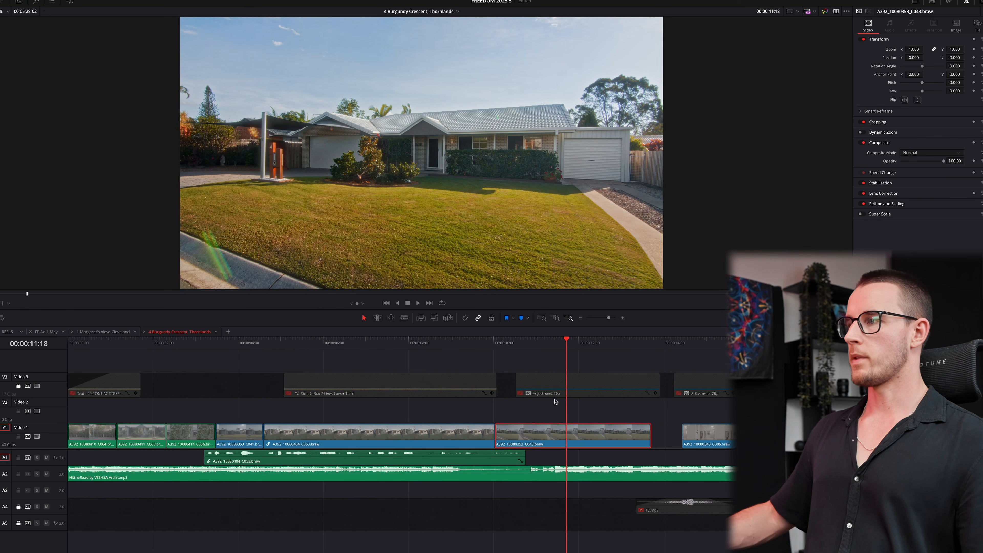
- Add a speed point to C043 at 11:04, set the second part to 800%, and smooth it with a bezier curve
click(544, 344)
key(ctrl+r)
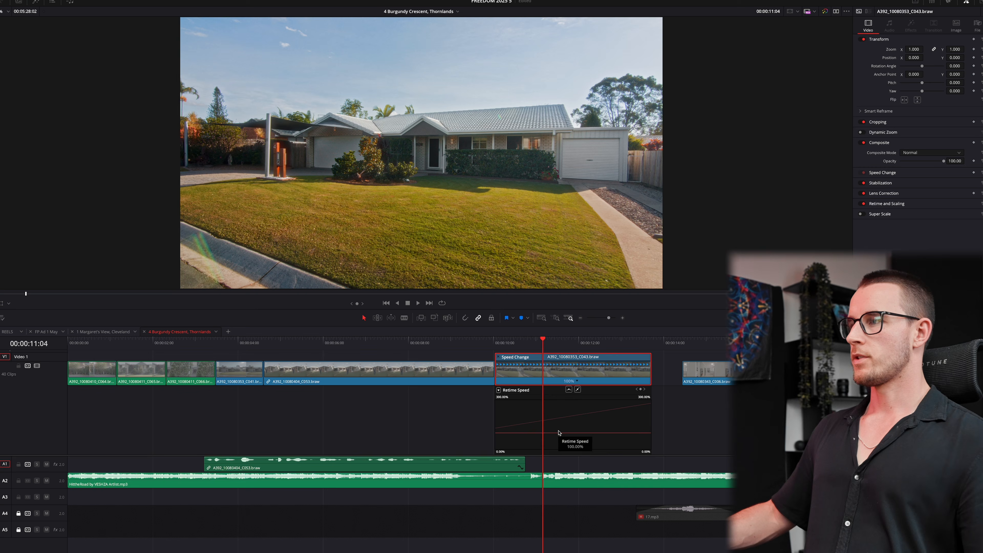
click(576, 381)
click(599, 390)
click(600, 382)
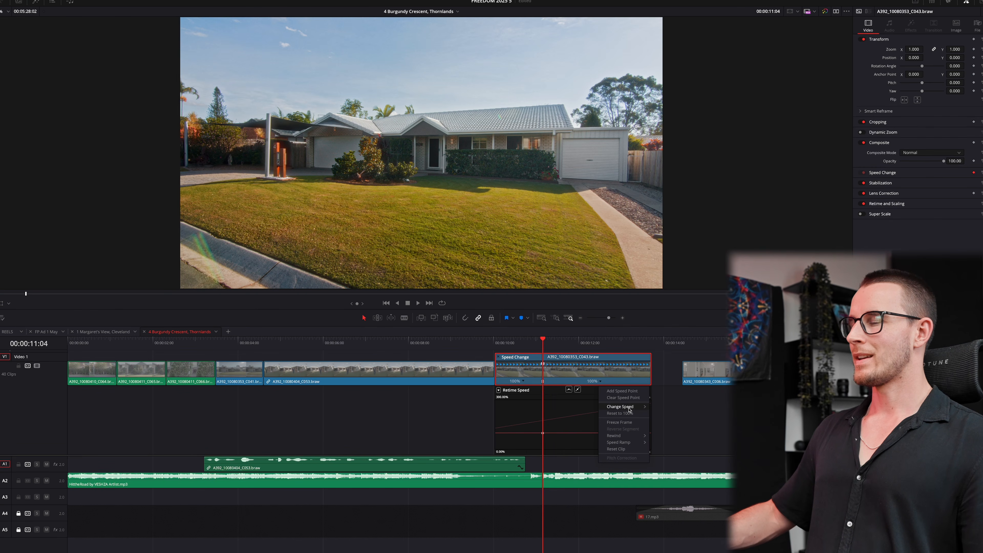
mouse_move(629, 408)
click(662, 471)
scroll(542, 406, up, 3)
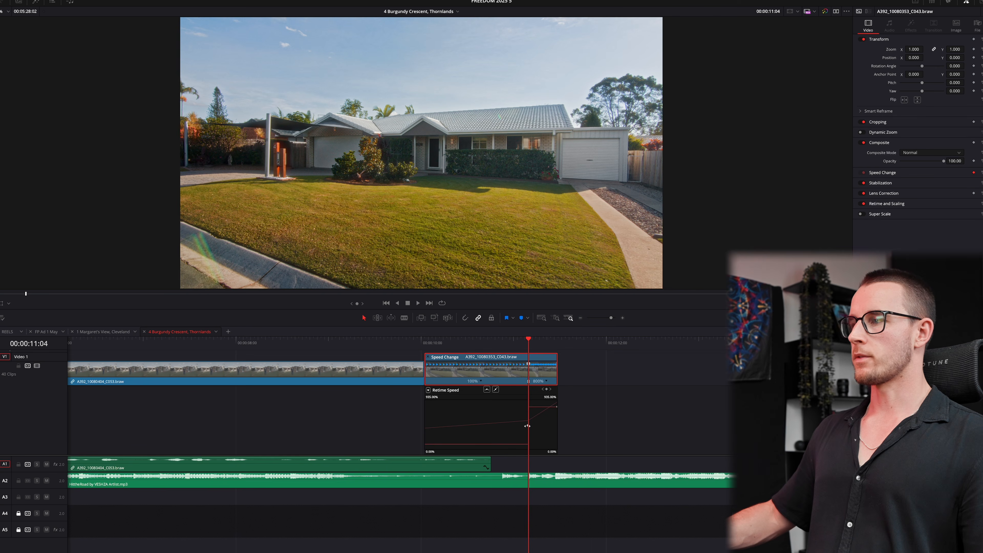
click(486, 391)
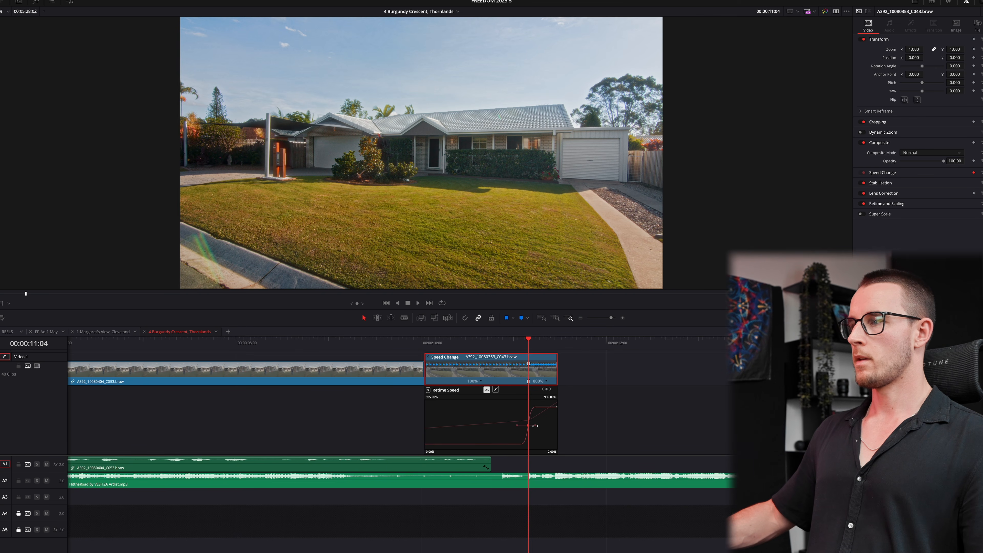
drag(535, 425, 562, 425)
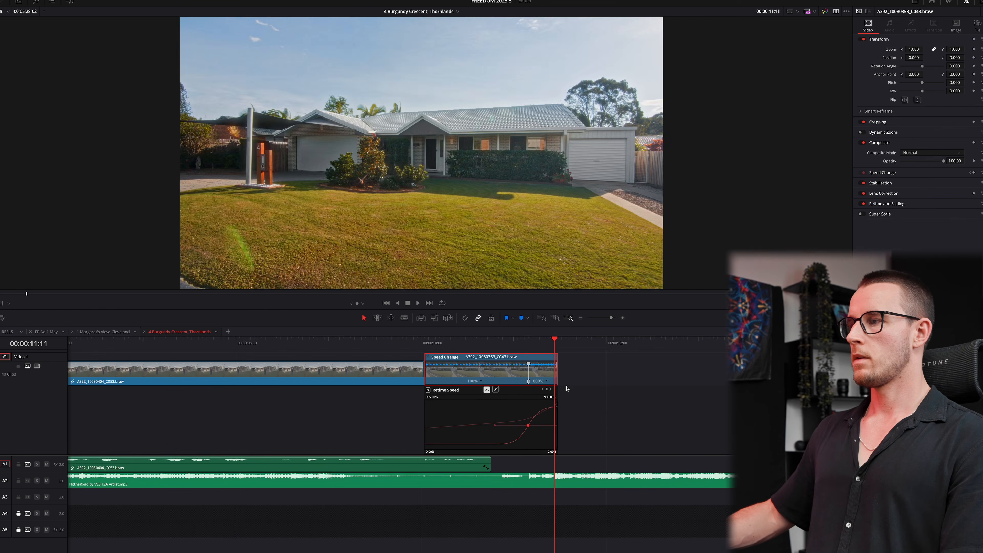
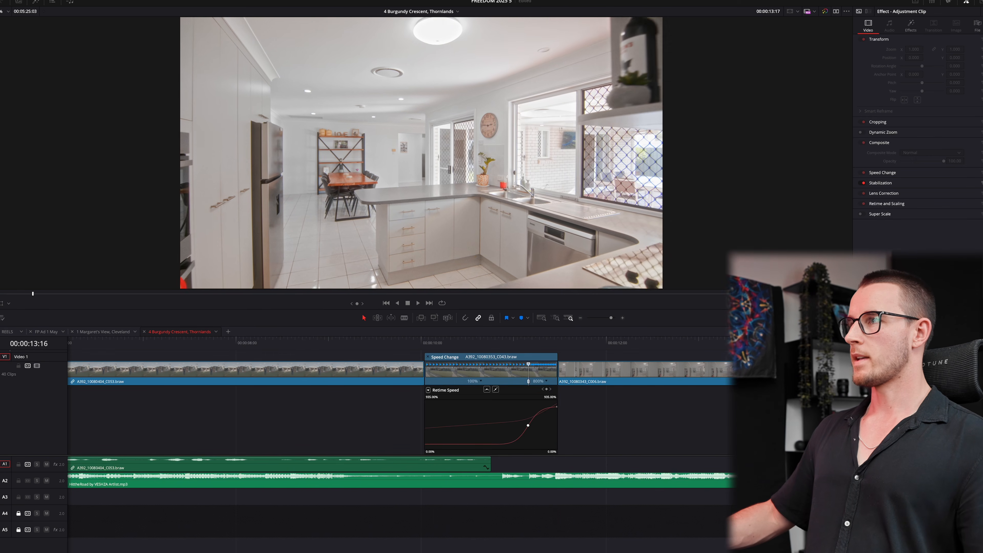
- Ramp C006's opening section to 800% with a smooth, widened ease
key(super+r)
key(shift+c)
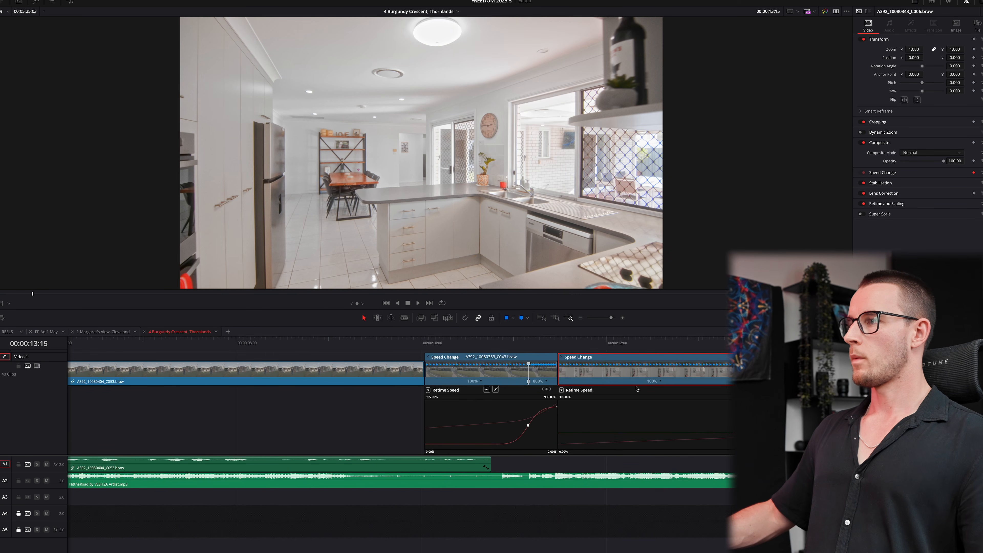
click(662, 382)
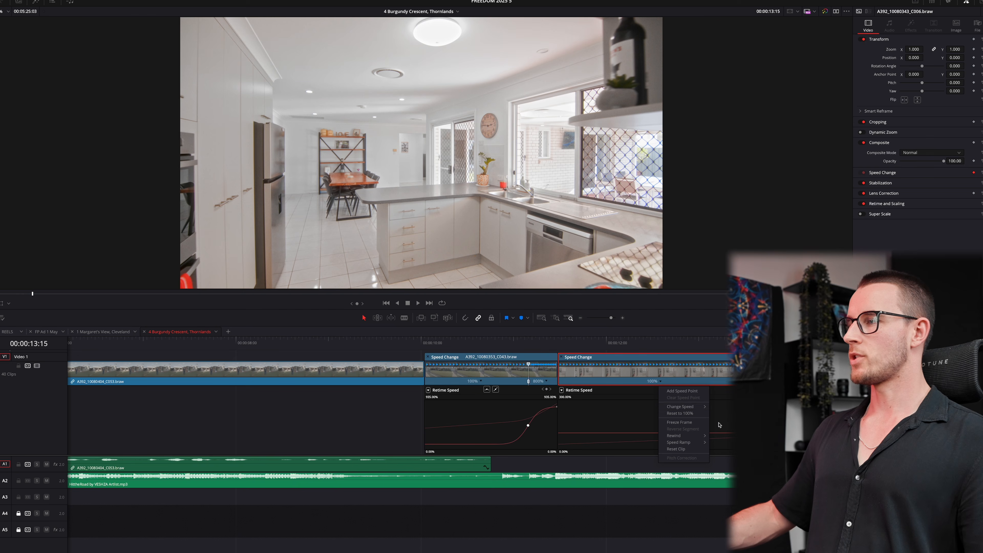
mouse_move(704, 409)
click(722, 471)
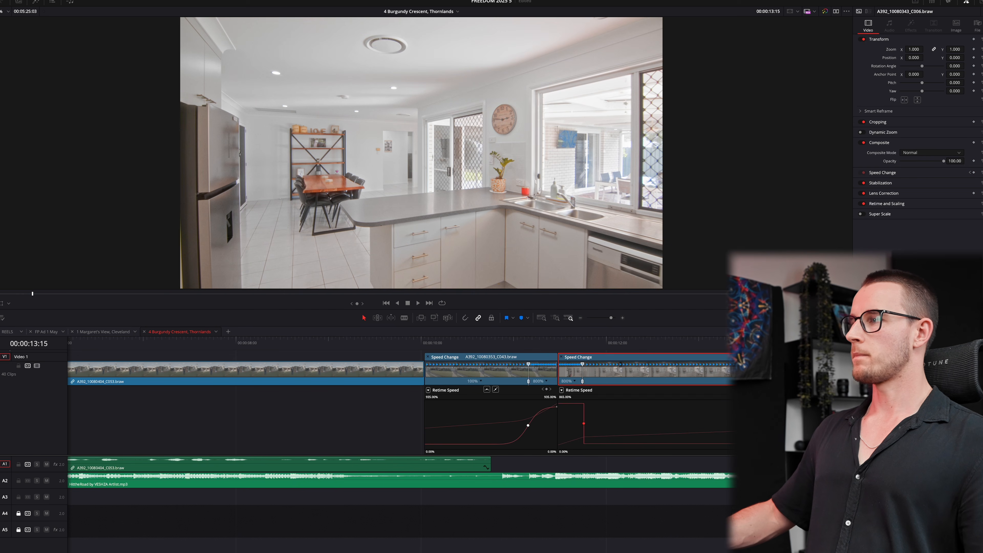
click(766, 390)
drag(597, 424, 620, 423)
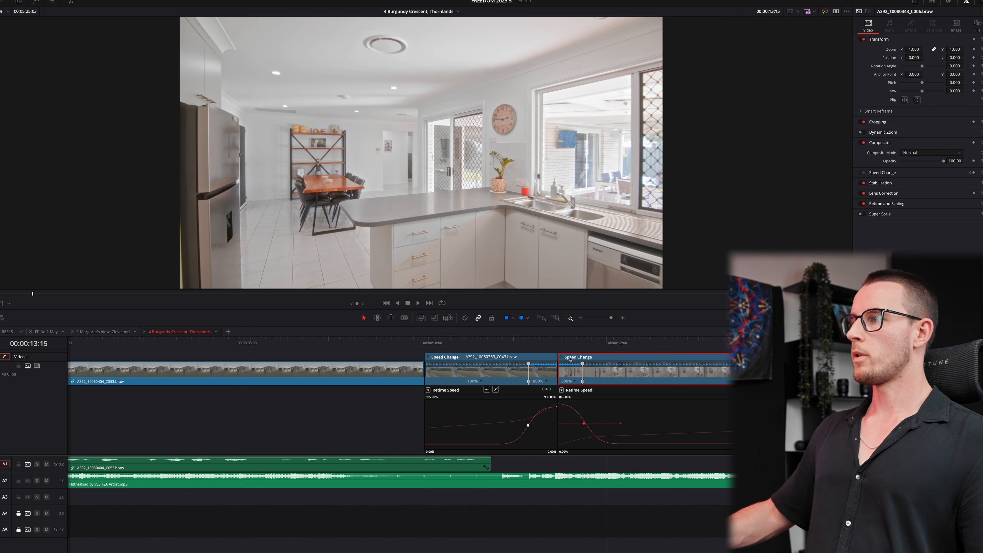
- Preview the ramp and add a second speed point on C006 at the playhead
click(522, 342)
key(space)
scroll(648, 375, down, 1)
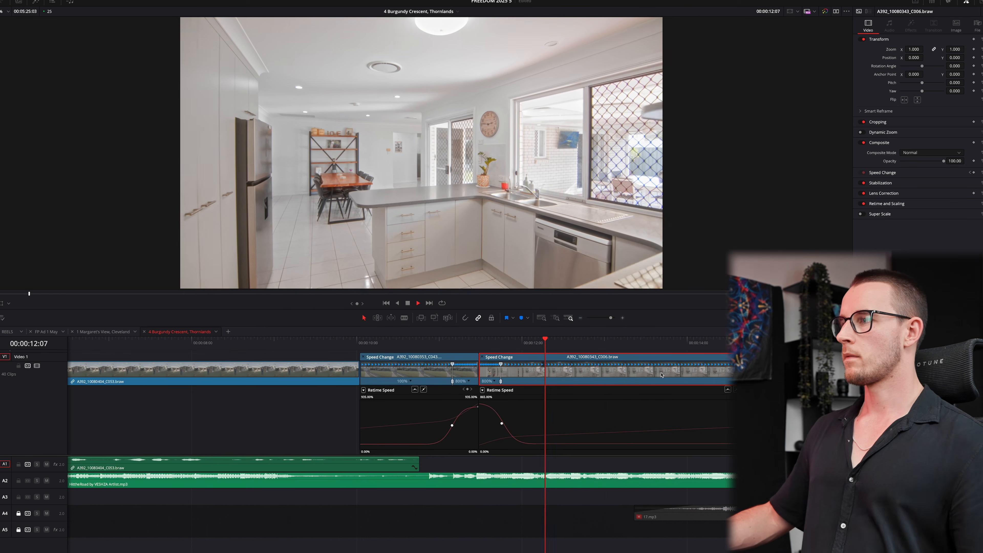
key(space)
key(space)
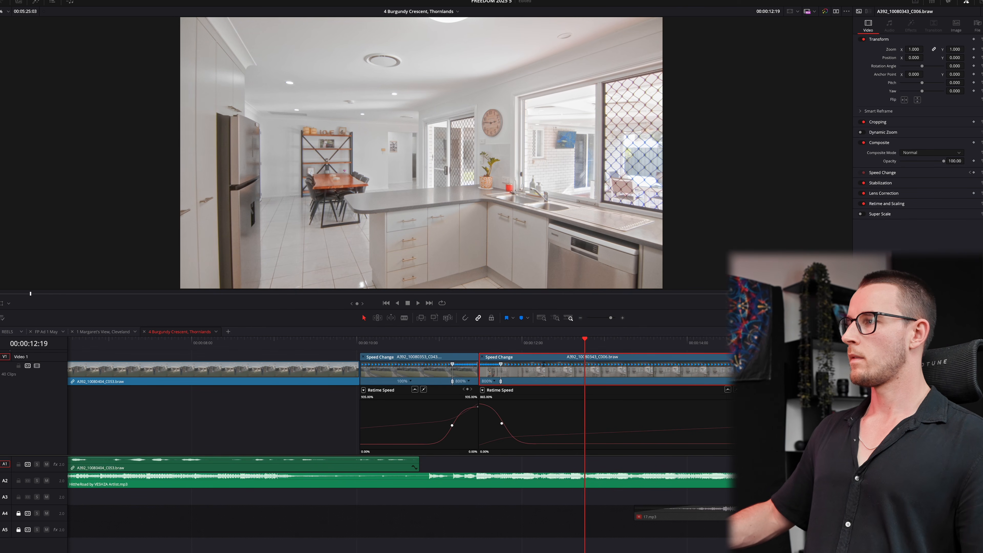
click(780, 389)
scroll(639, 351, down, 2)
key(space)
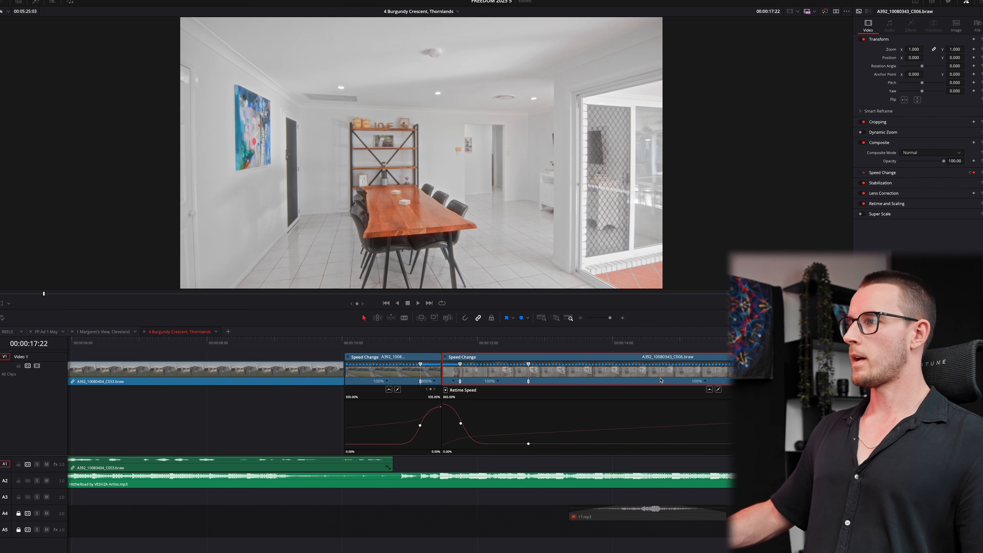
click(706, 381)
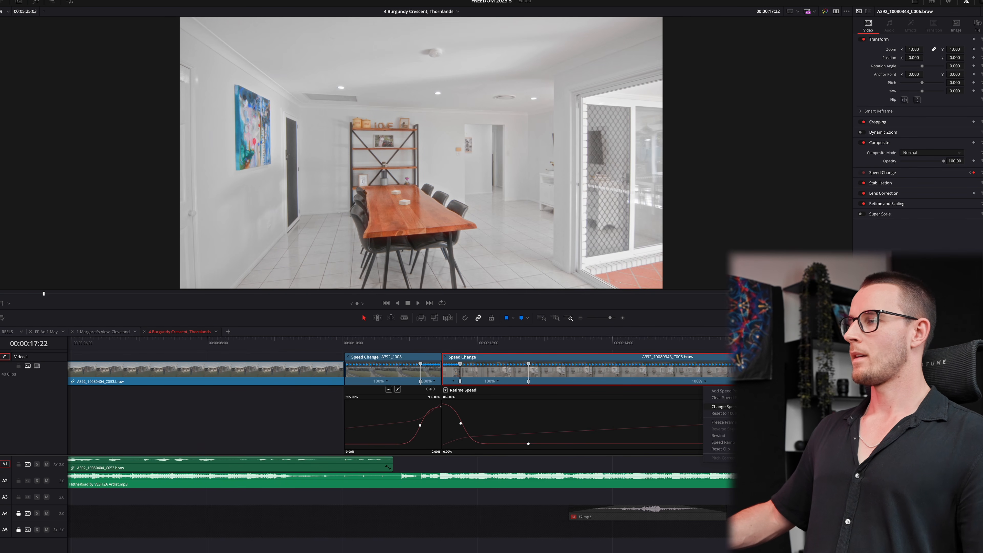
- Speed the section after the second point to 800% and ease it into a smooth curve
click(730, 465)
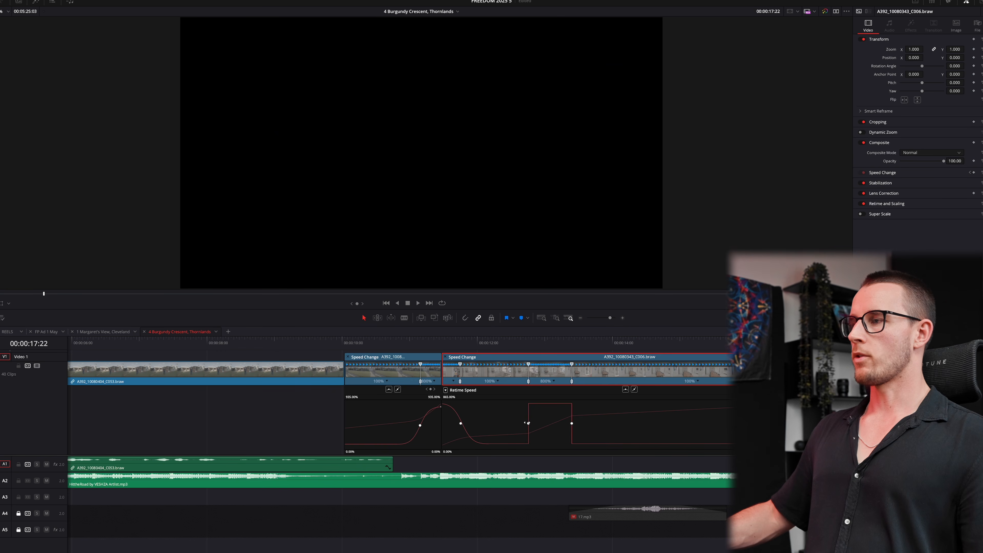
drag(527, 423, 525, 422)
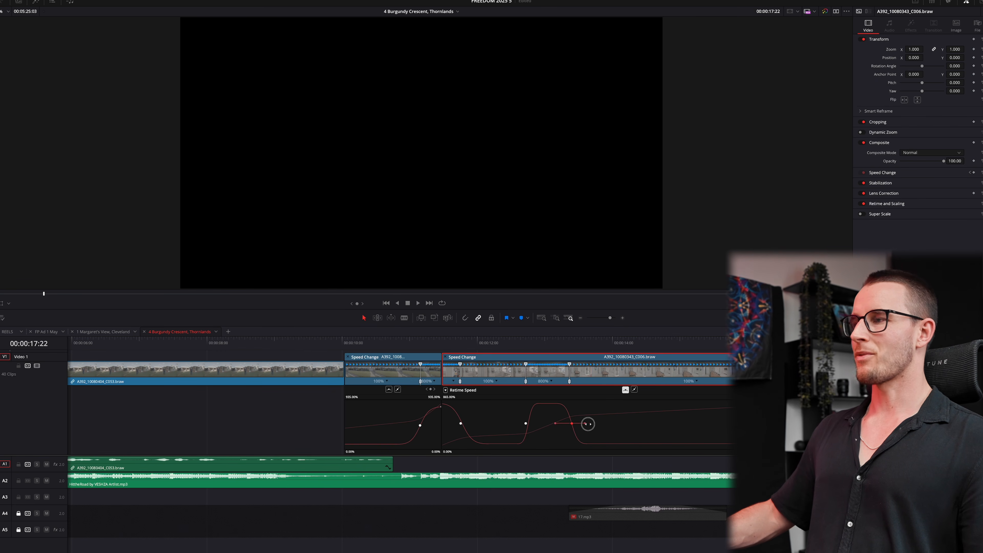
drag(587, 423, 547, 423)
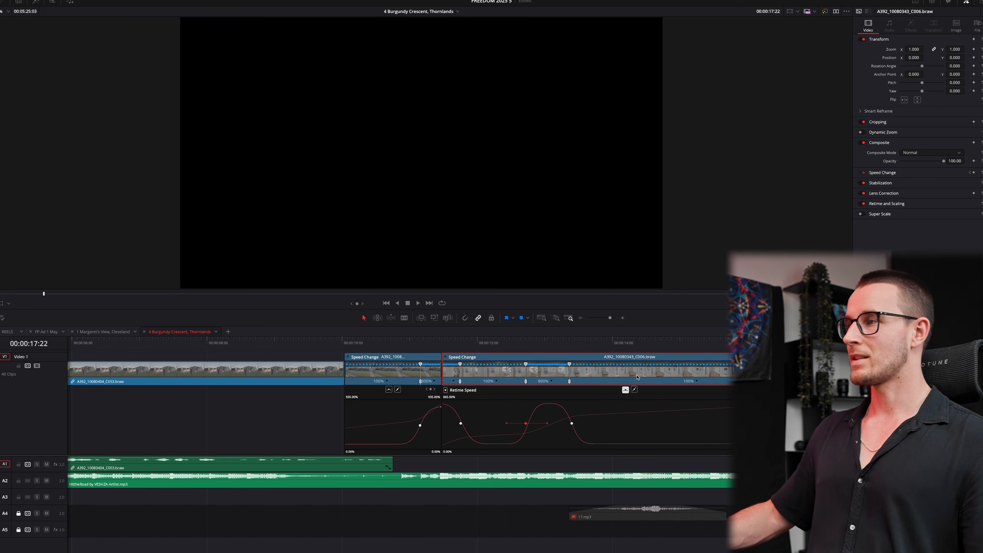
- Add an eased speed point near C006's end at 14:20
drag(631, 342, 650, 342)
key(Right)
key(Right)
key(Right)
key(Right)
key(Right)
key(Right)
click(696, 381)
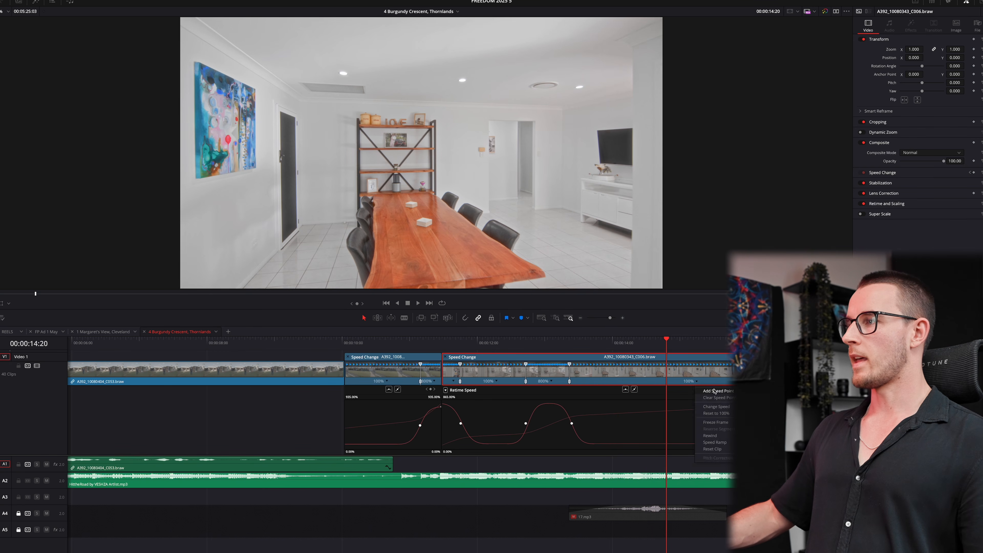
click(714, 391)
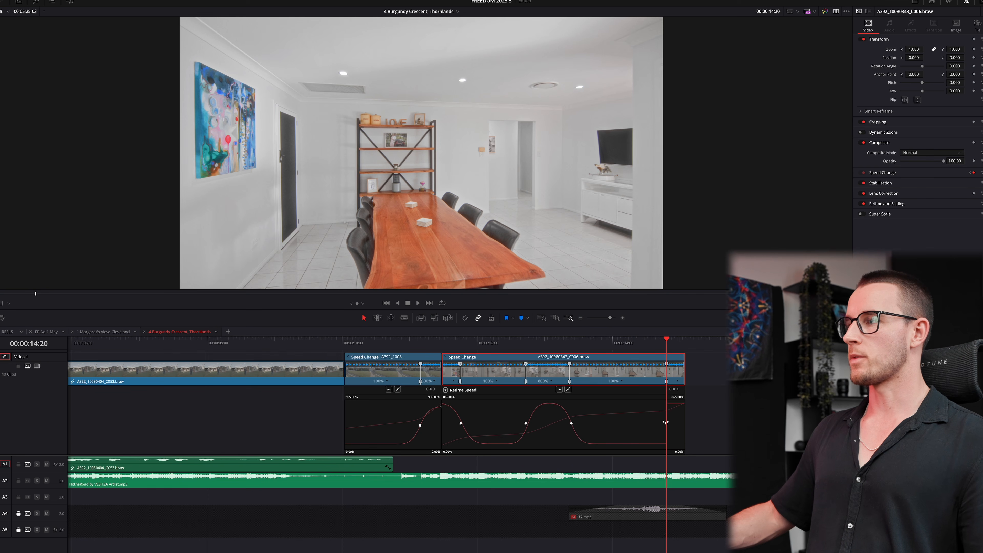
click(560, 389)
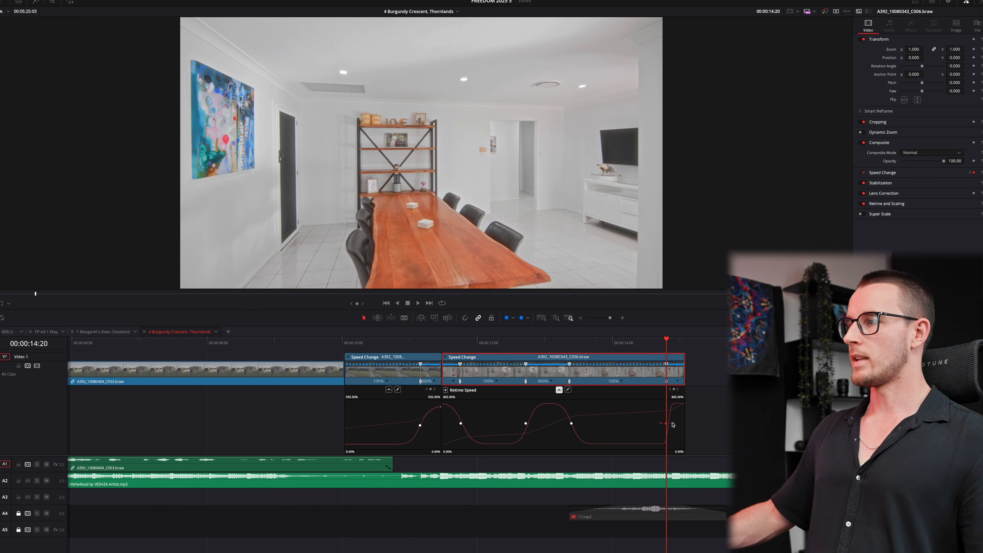
- Slow the middle section to 611%, widen the ramp eases, and replay the revised ramps
click(410, 339)
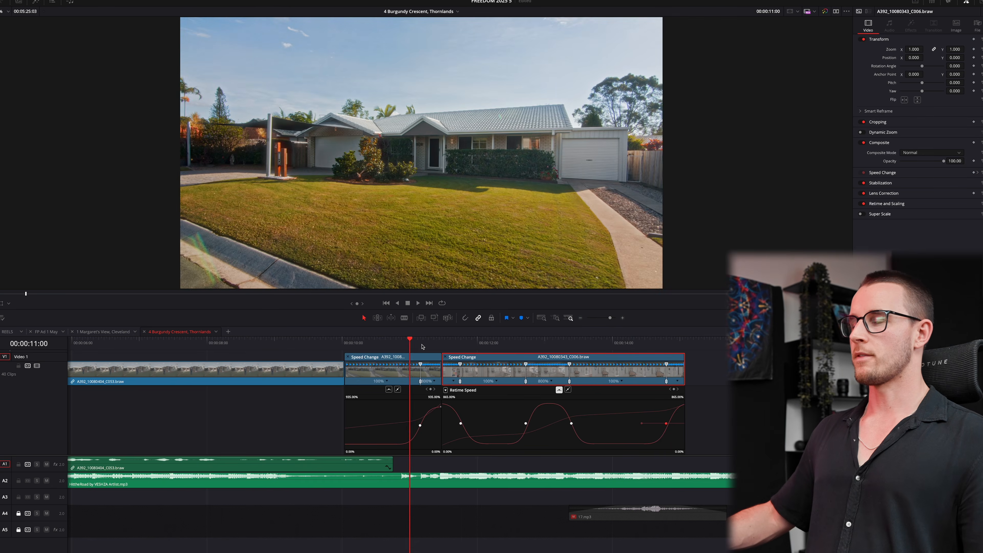
key(space)
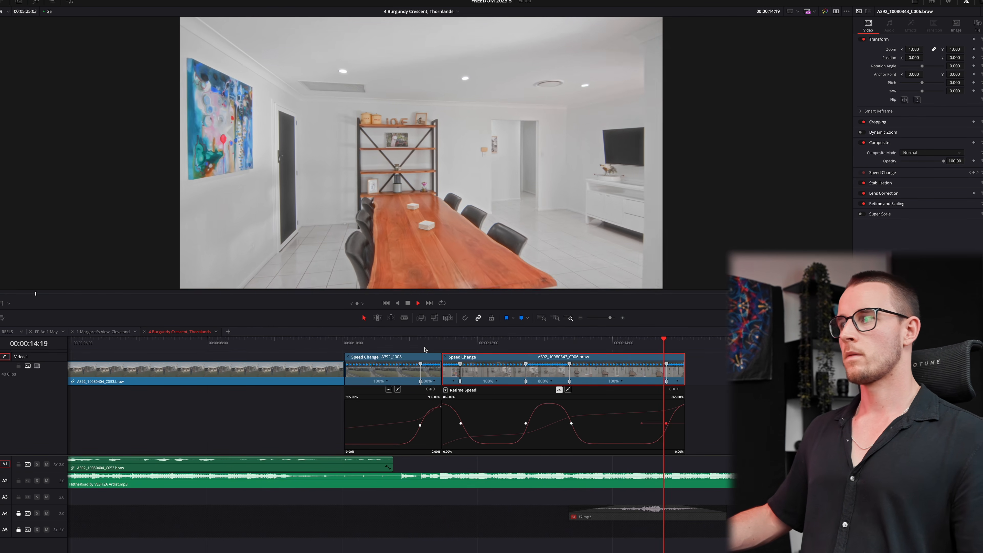
key(space)
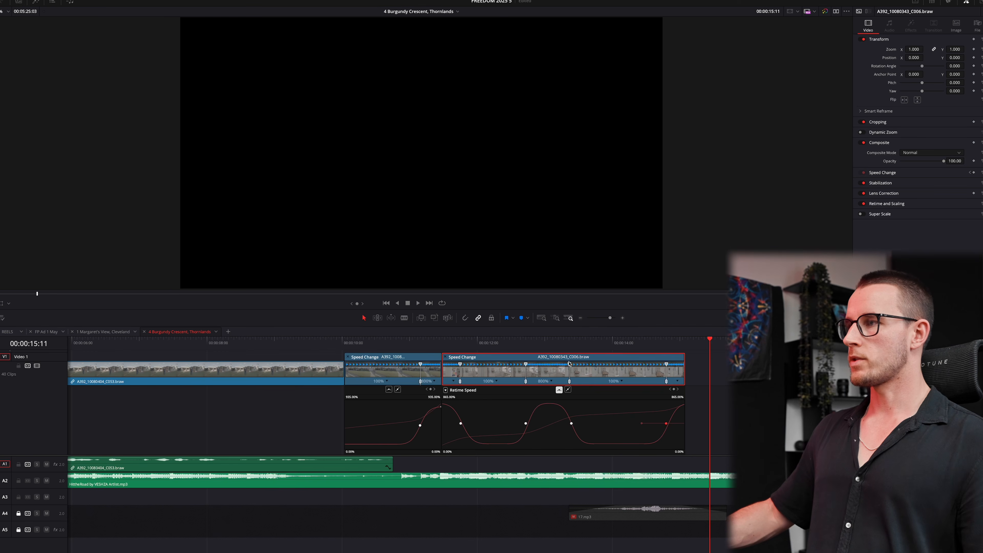
drag(570, 364, 583, 365)
drag(680, 381, 694, 381)
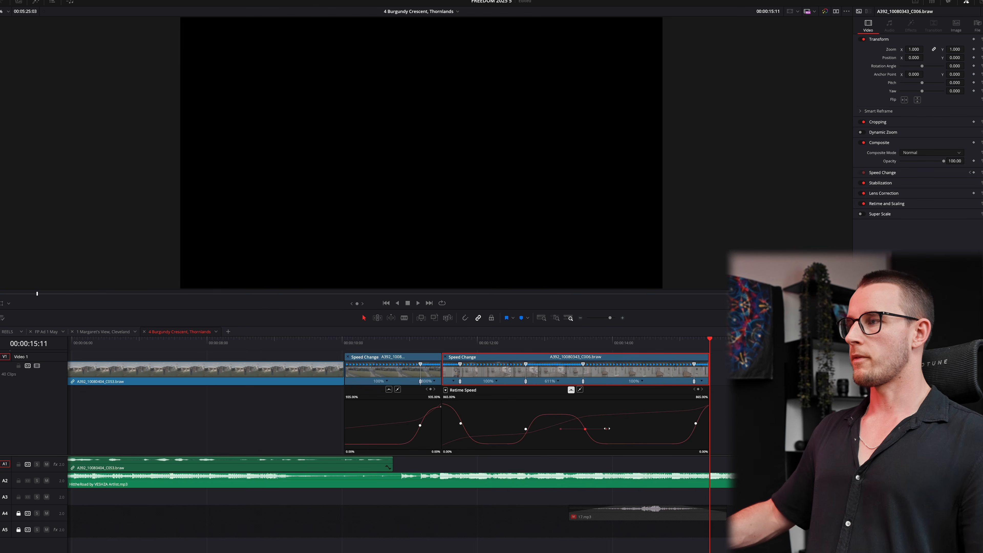
drag(607, 428, 615, 429)
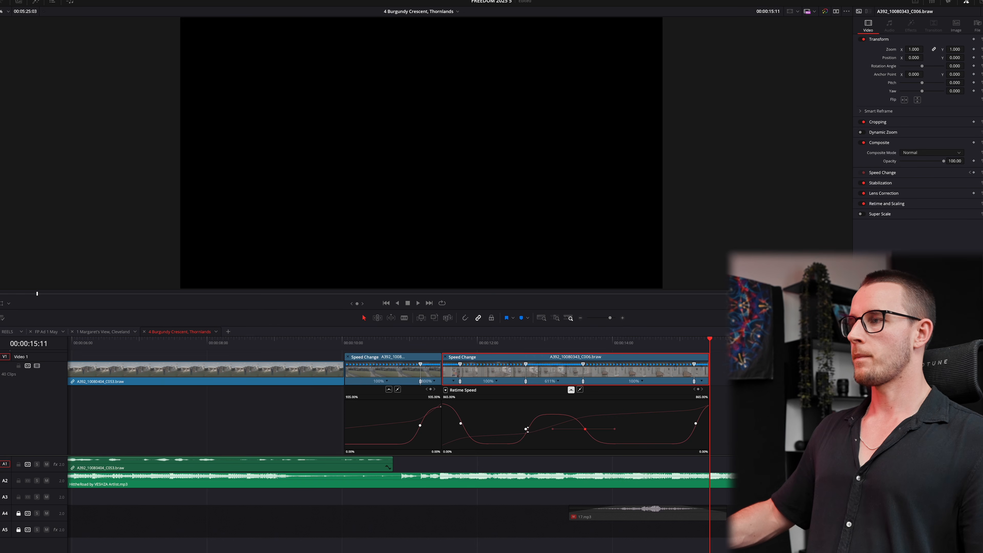
drag(549, 429, 552, 429)
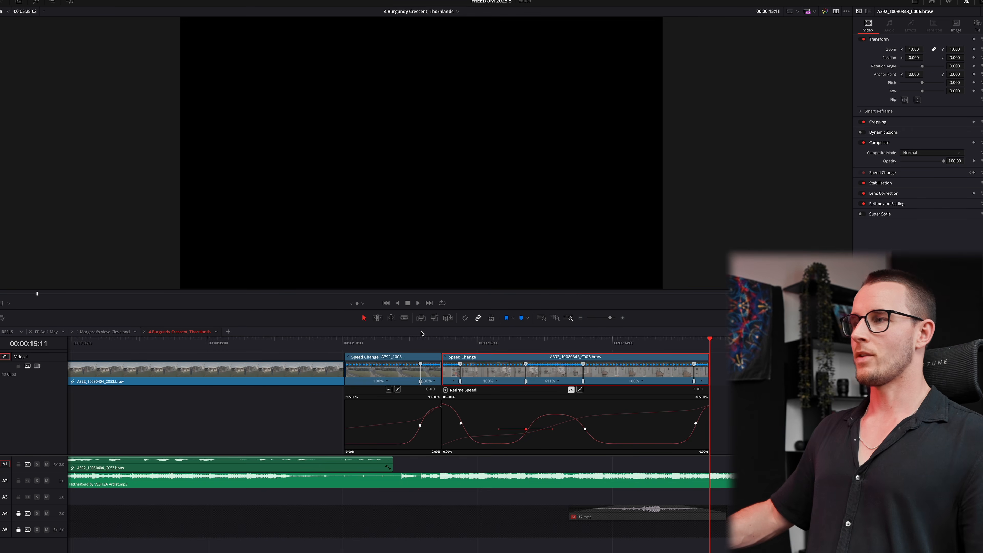
click(412, 342)
key(space)
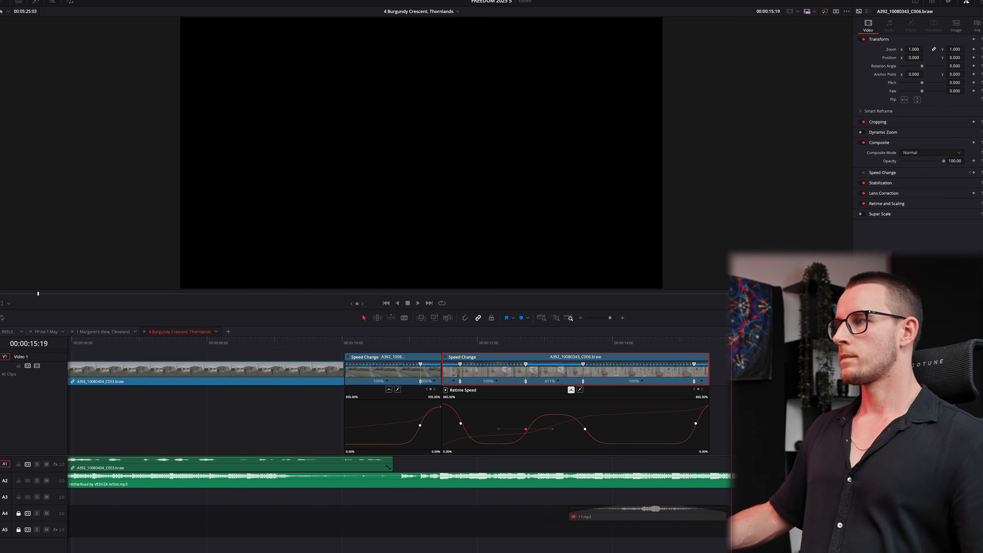
- Ramp the C008 clip's opening section to 800% with a smooth ease out
click(710, 342)
key(space)
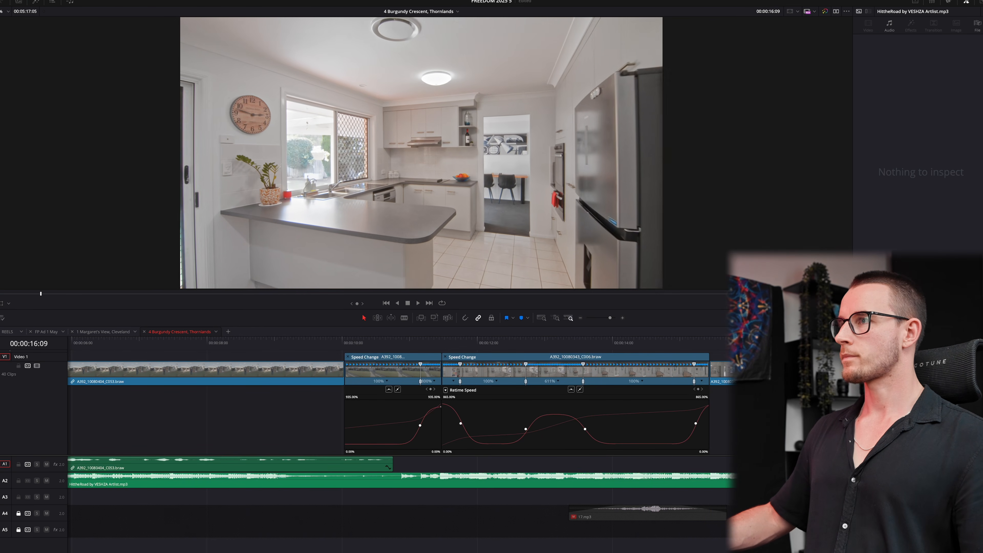
key(space)
key(ctrl+r)
key(shift+c)
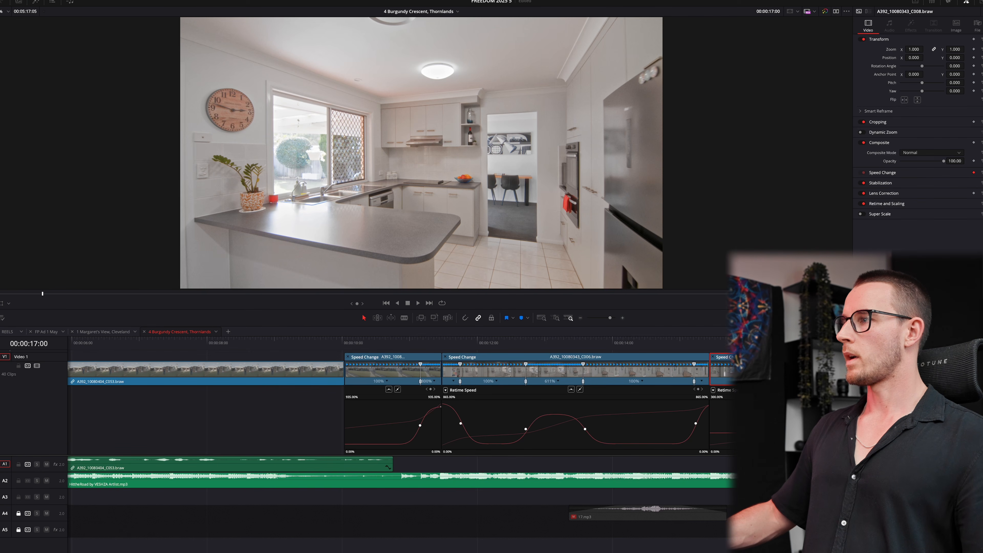
click(844, 472)
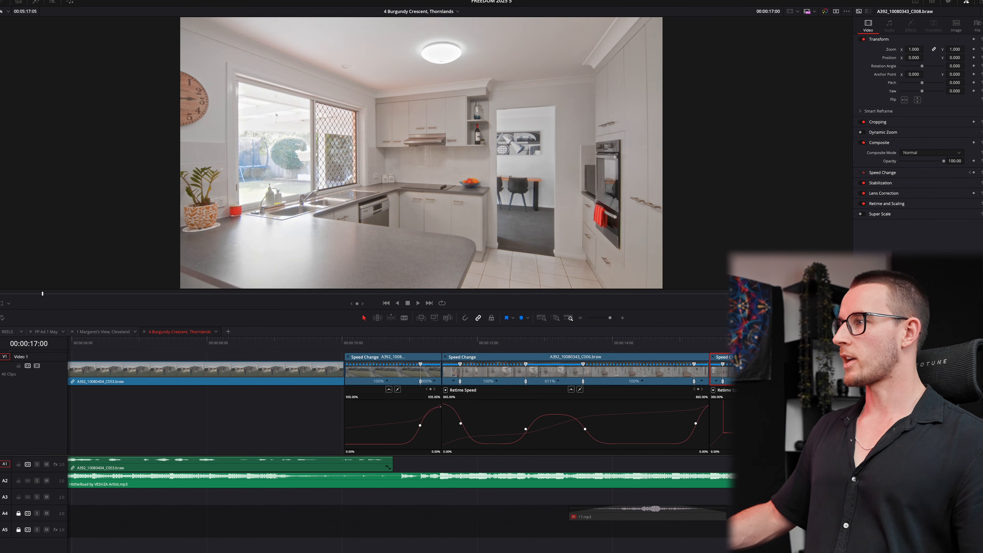
key(space)
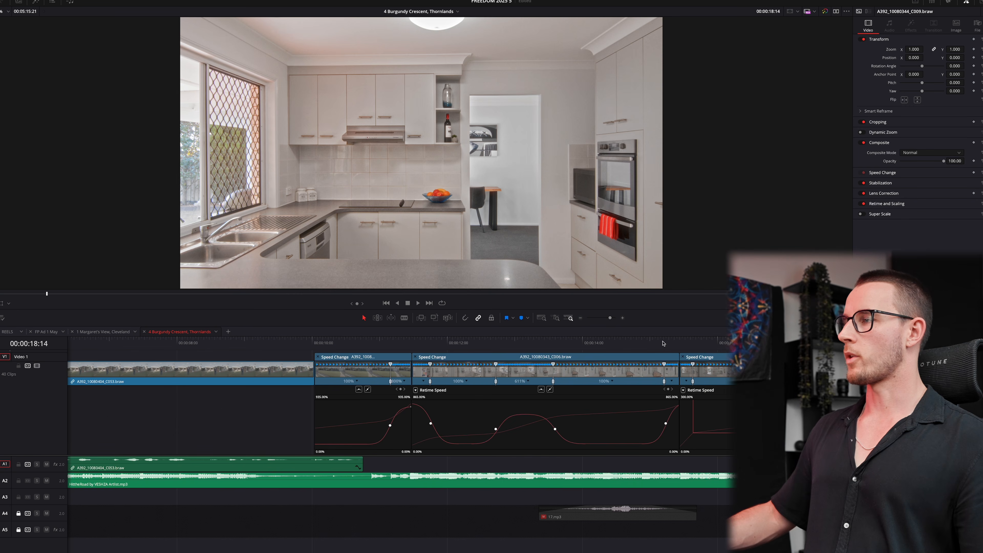
key(super+minus)
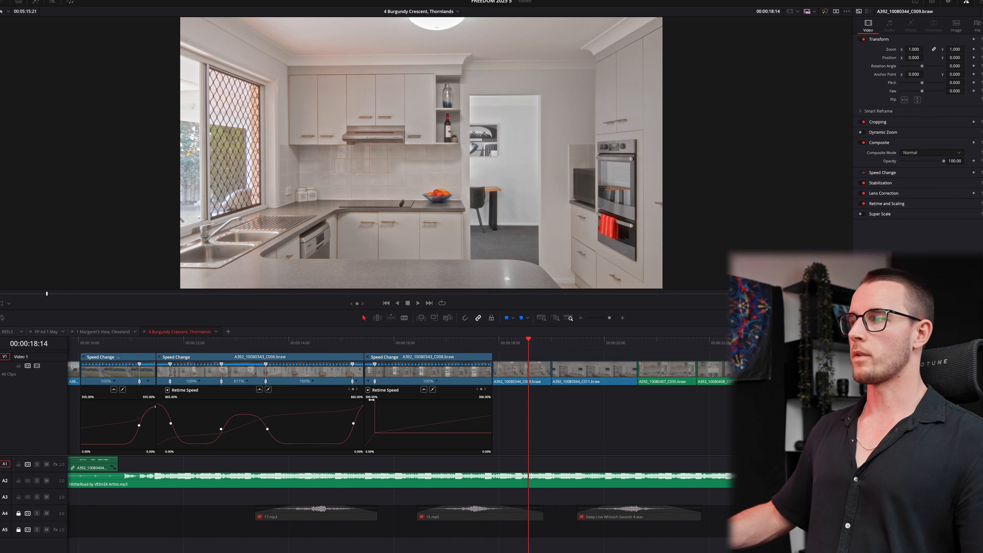
click(423, 390)
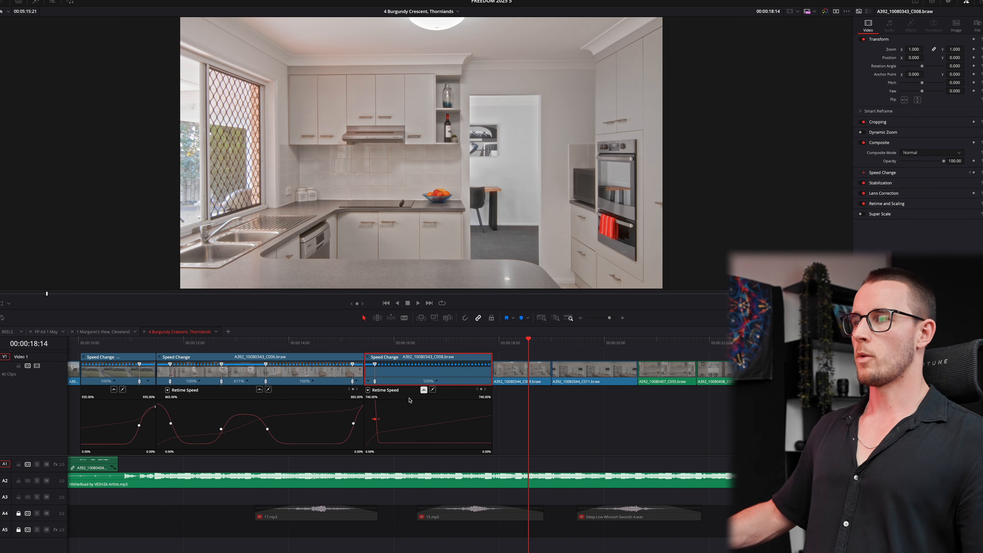
drag(379, 420, 417, 410)
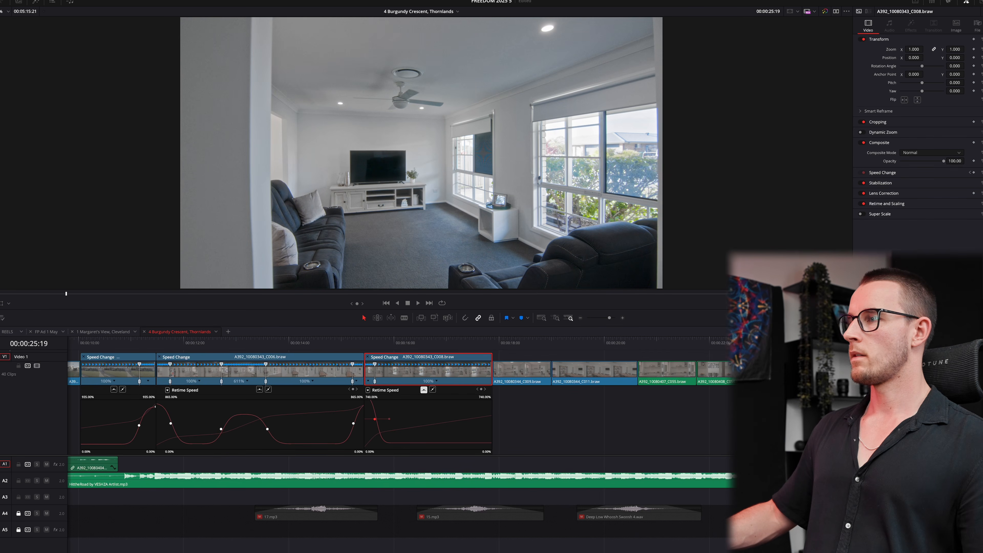
- Shift C008's speed point slightly later, extend the clip's end, and replay the ramp
drag(560, 343, 330, 342)
key(space)
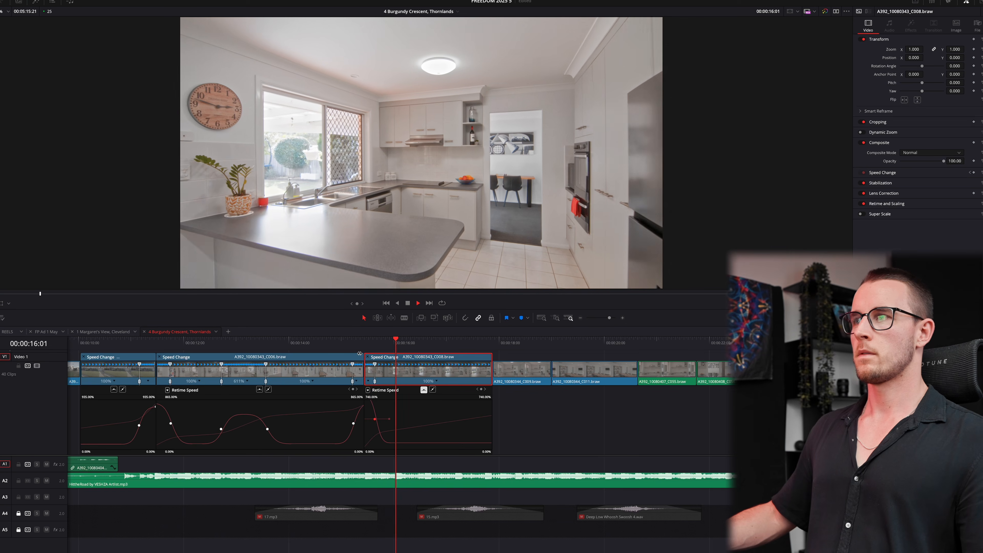
key(space)
key(ctrl+equal)
drag(470, 380, 474, 381)
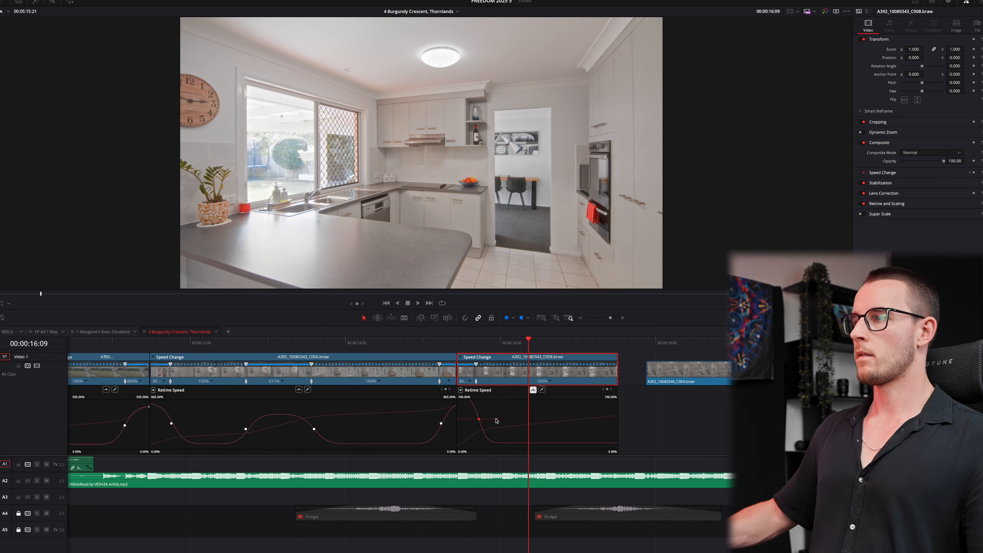
drag(617, 372, 648, 373)
click(390, 343)
key(space)
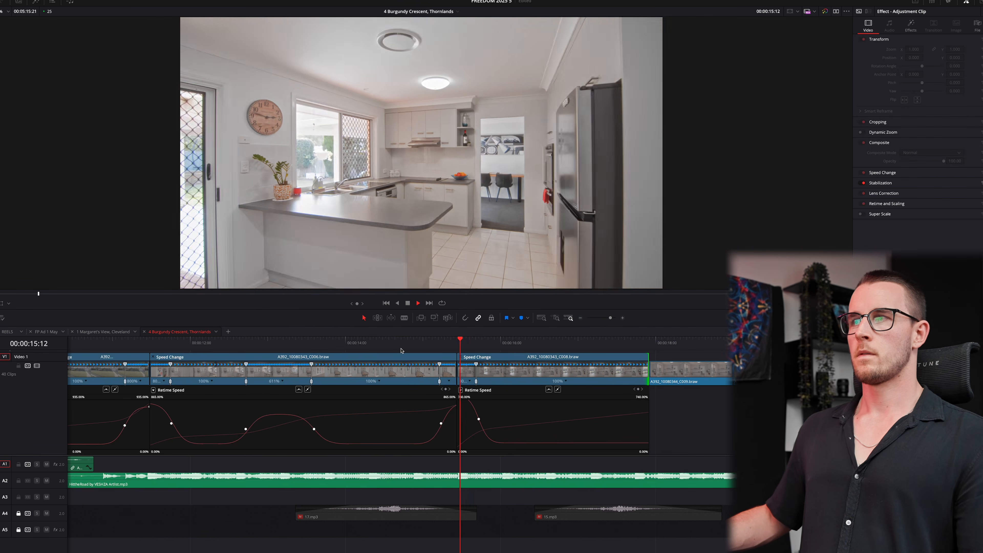
- Ripple-trim the ends of C008 and C011 to the playback stop points
key(space)
key(ctrl+shift+])
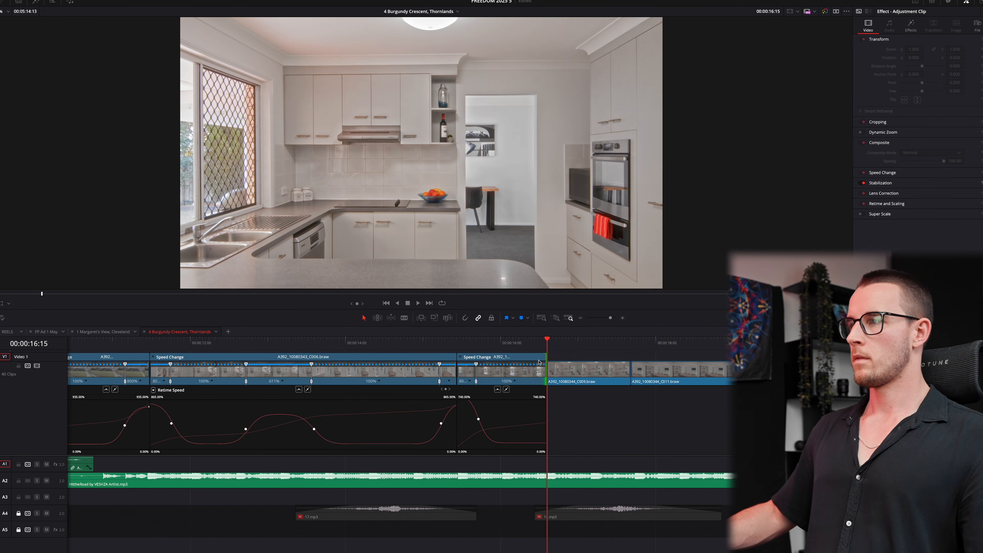
key(space)
key(space)
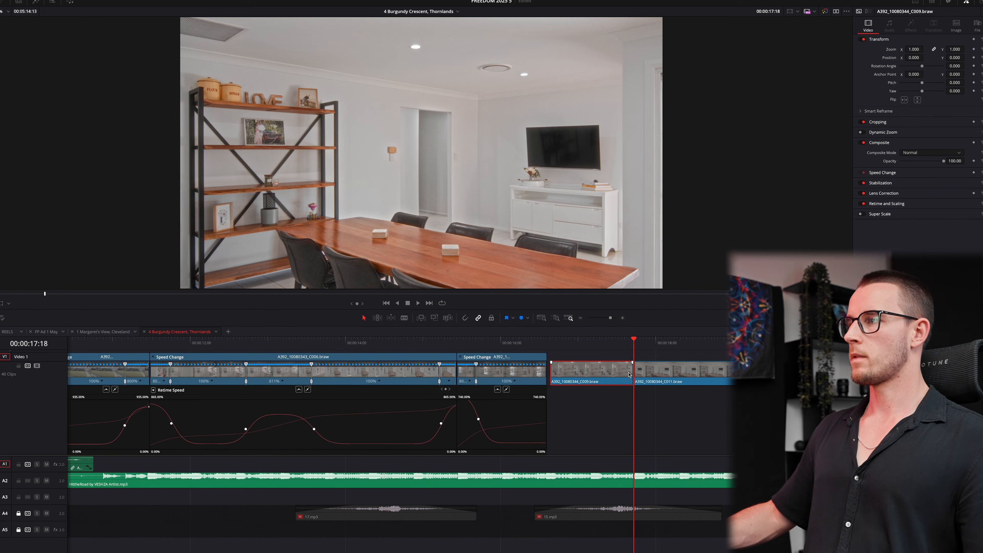
key(space)
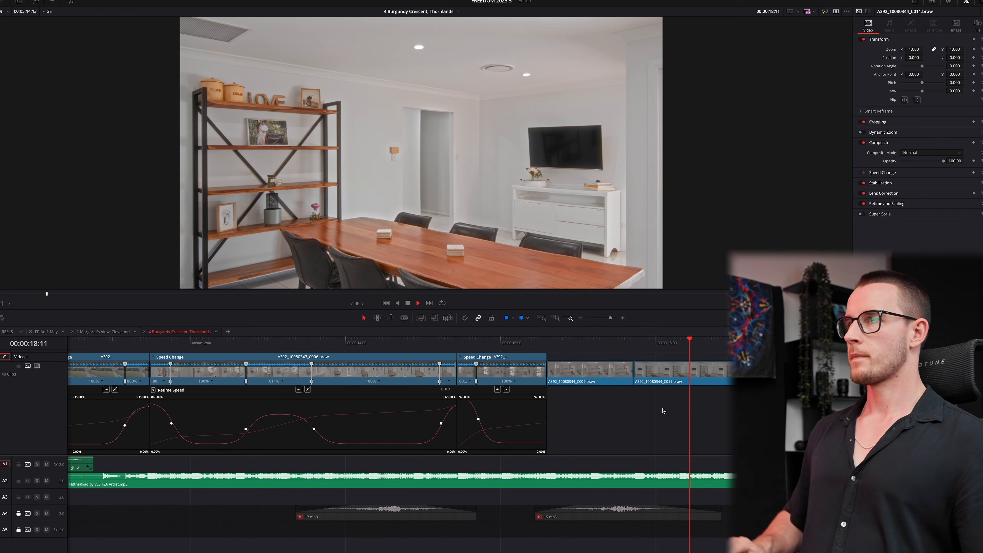
key(ctrl+shift+])
key(Left)
key(ctrl+shift+])
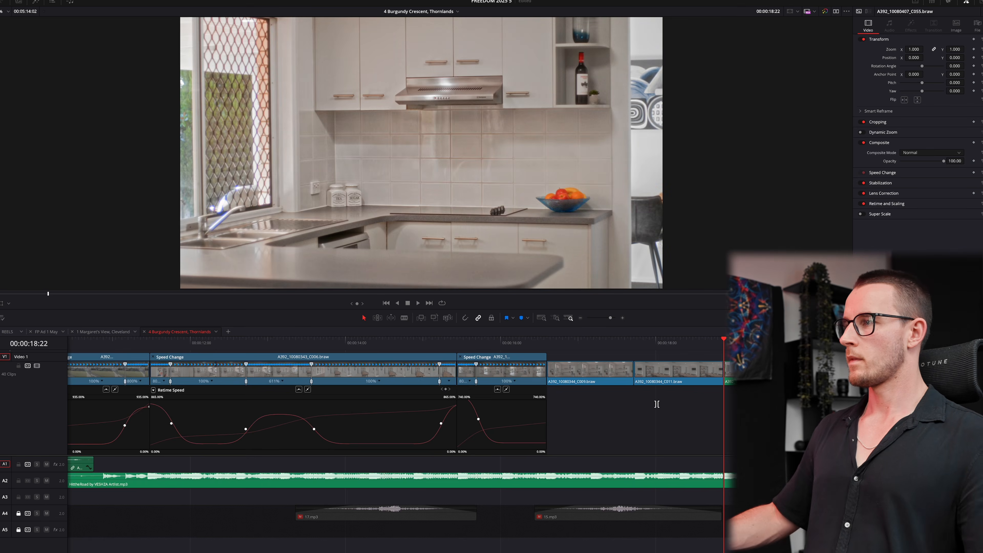
- Slip the kitchen clip and move the cut between the kitchen and stools shots
drag(685, 361, 697, 361)
click(685, 423)
key(space)
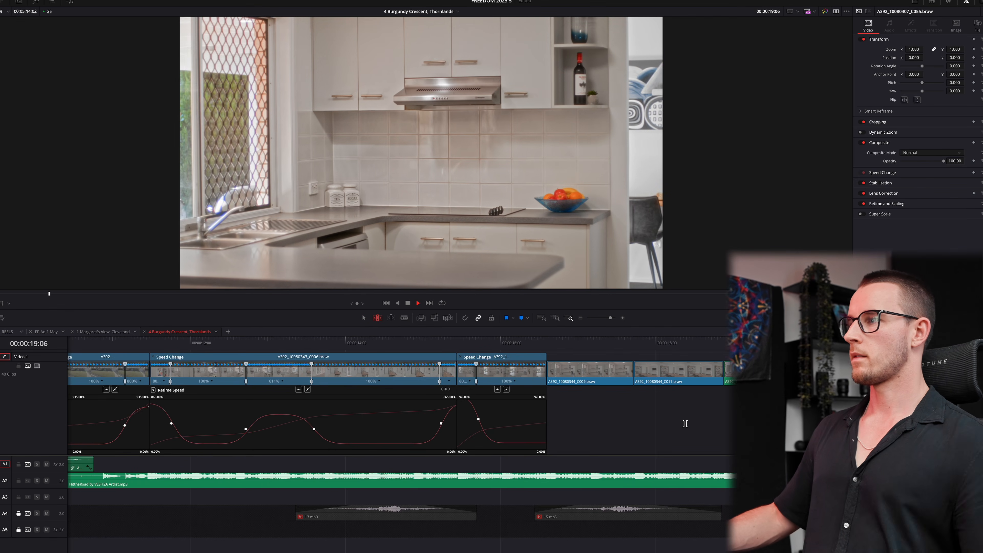
key(space)
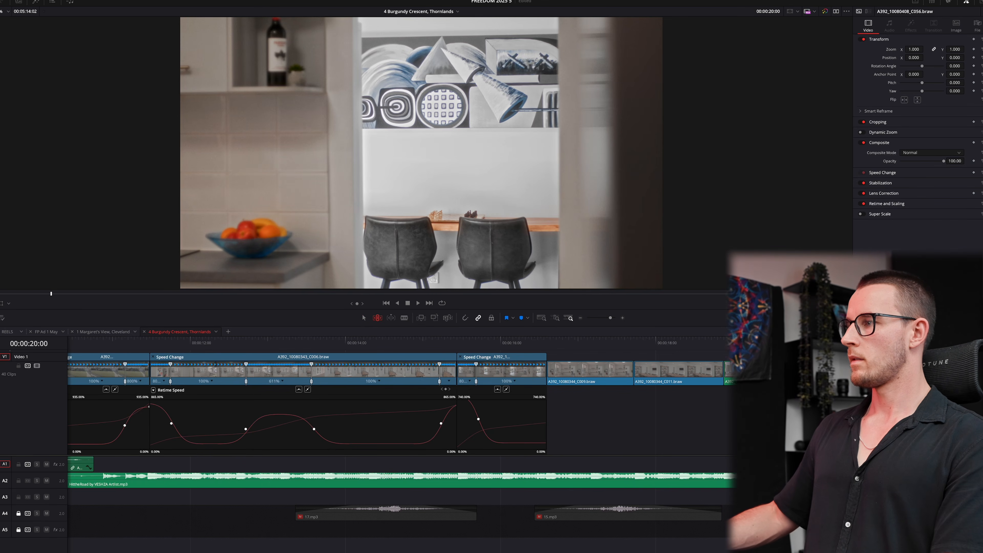
drag(810, 370, 819, 370)
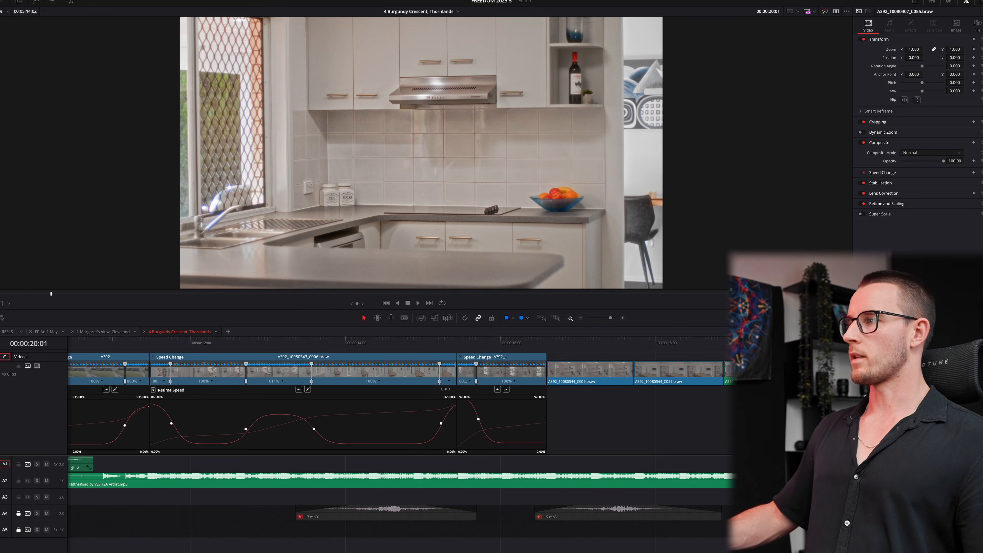
- Slip the C057 TV shot to a better section and replay the cuts
key(space)
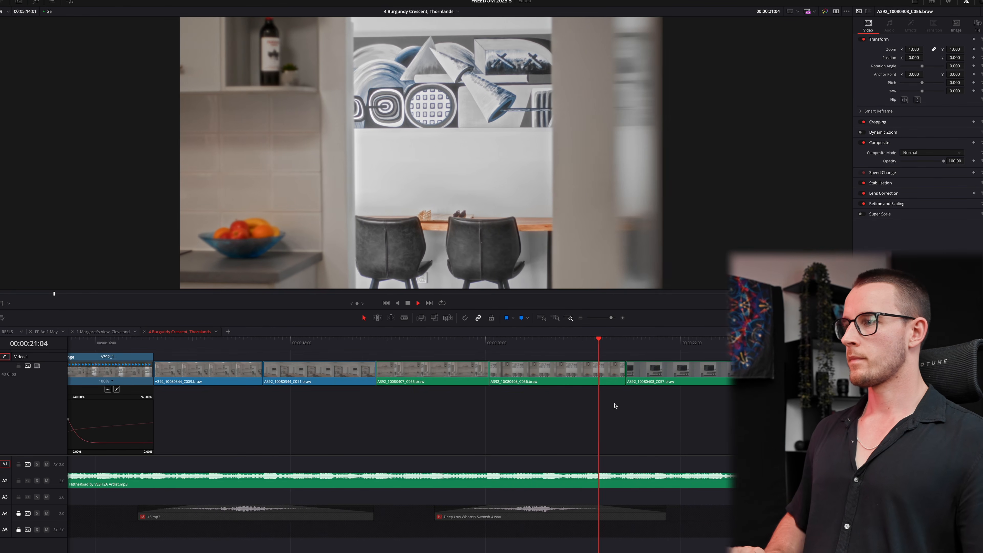
key(space)
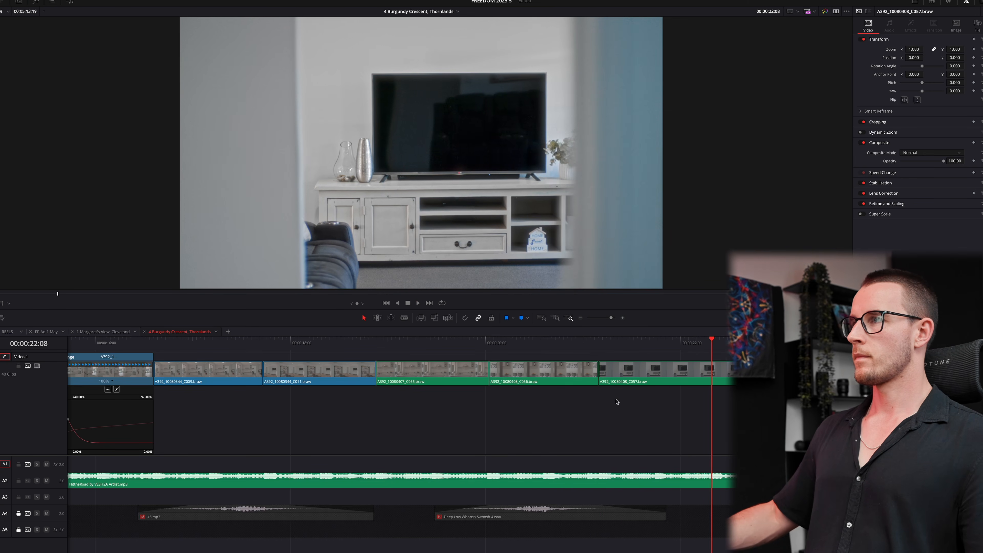
key(b)
drag(673, 364, 656, 361)
key(a)
key(super+minus)
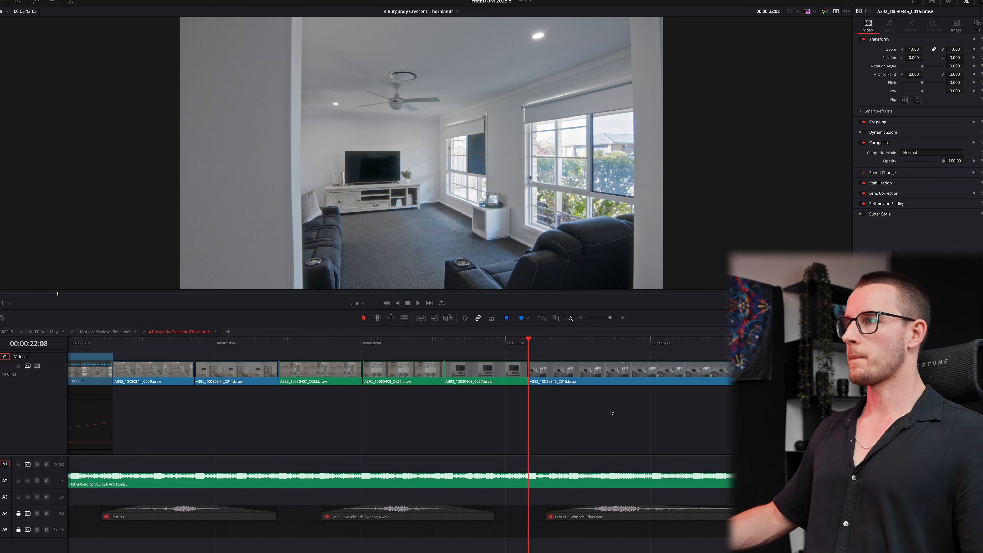
key(space)
- Add a speed point to C015, set its second segment to 800%, and ease the curve
click(639, 373)
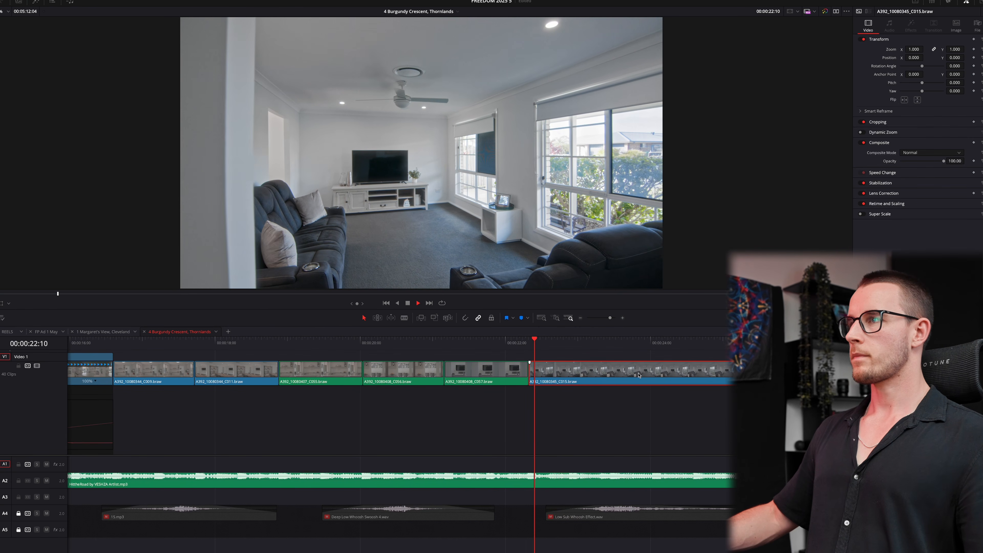
key(super+r)
key(shift+c)
click(660, 382)
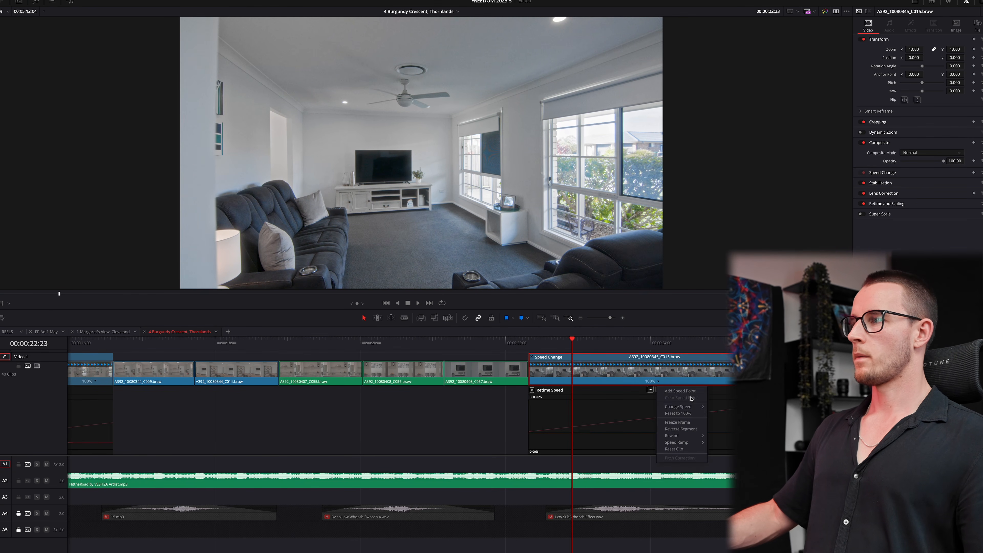
click(675, 396)
click(679, 381)
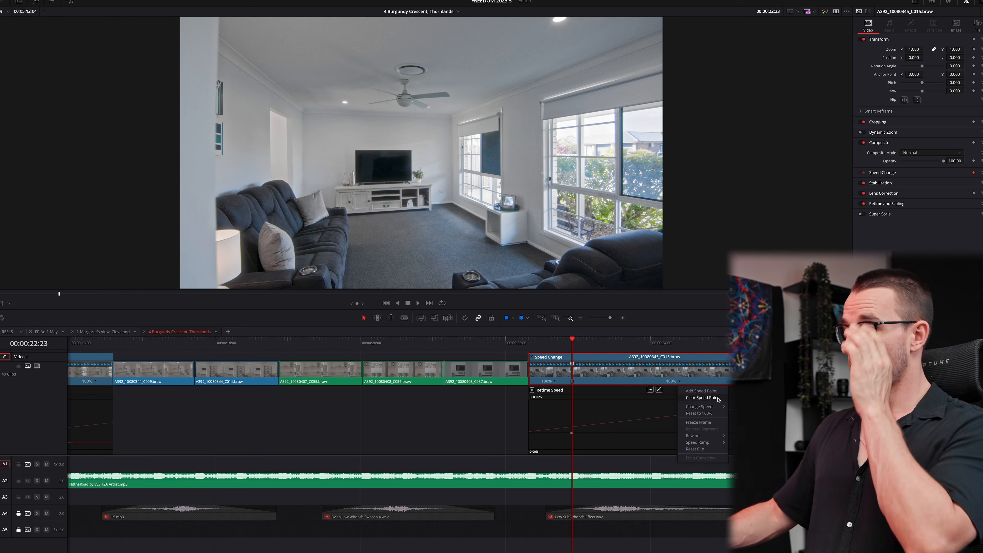
click(741, 467)
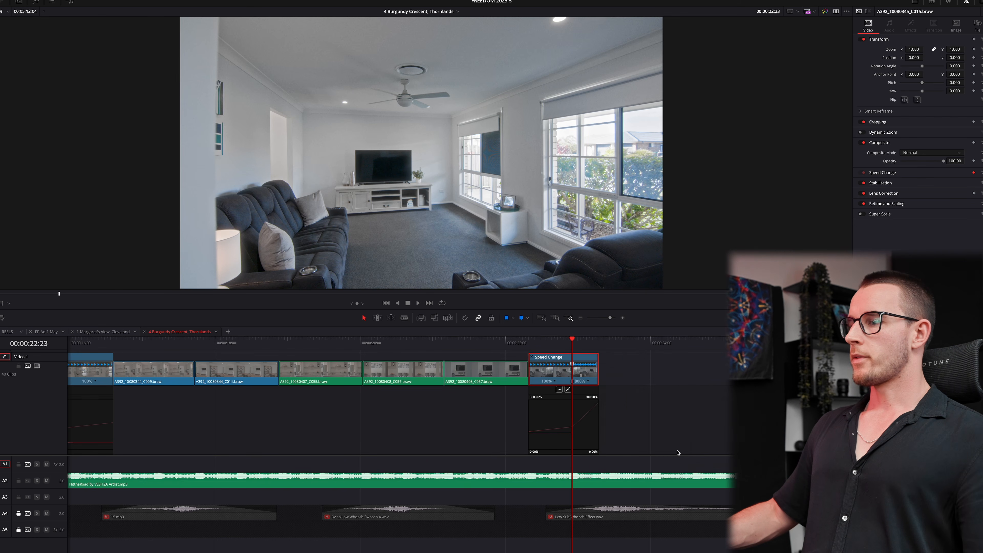
scroll(678, 452, up, 2)
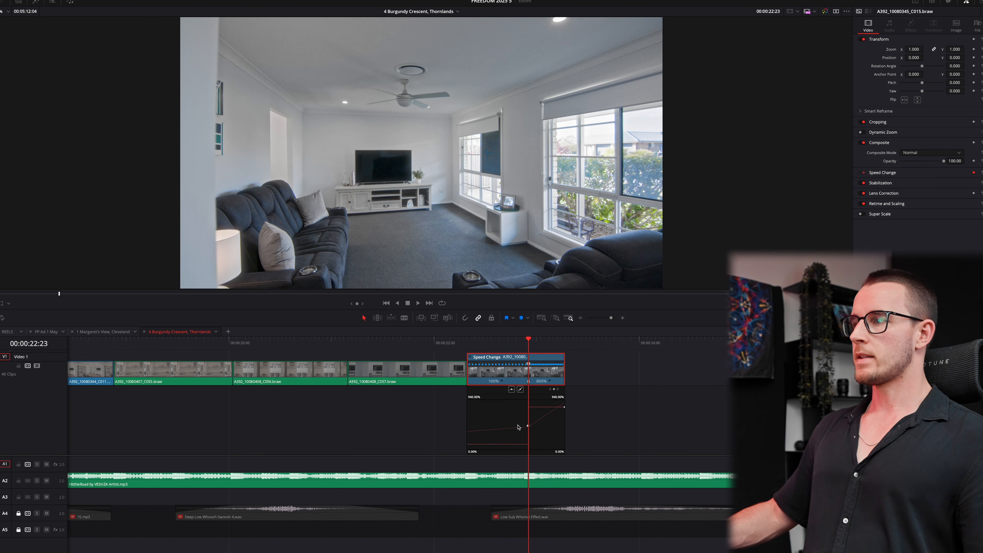
click(512, 390)
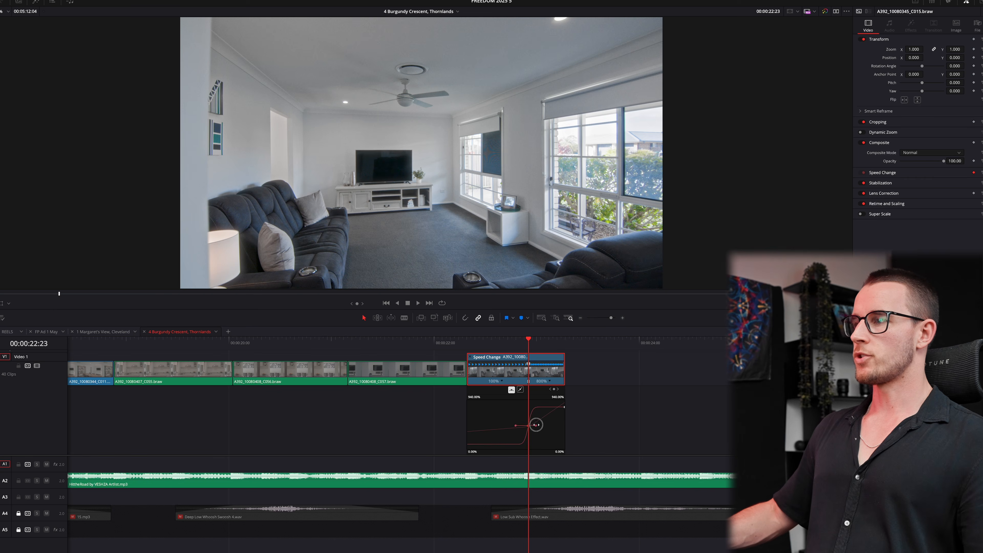
drag(536, 424, 557, 426)
key(space)
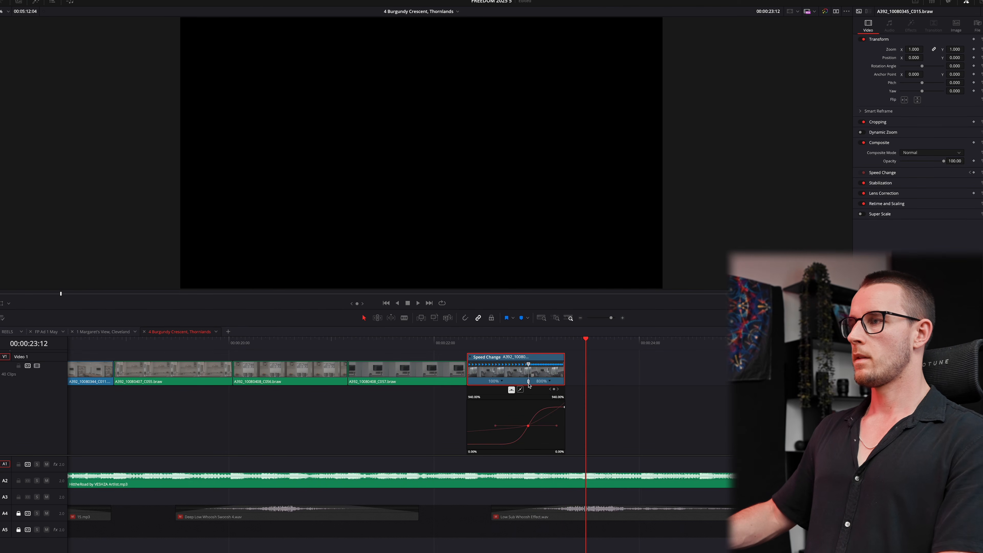
- Extend C015's 800% segment to the playhead and bring up C017's retime speed curve
drag(528, 384, 552, 384)
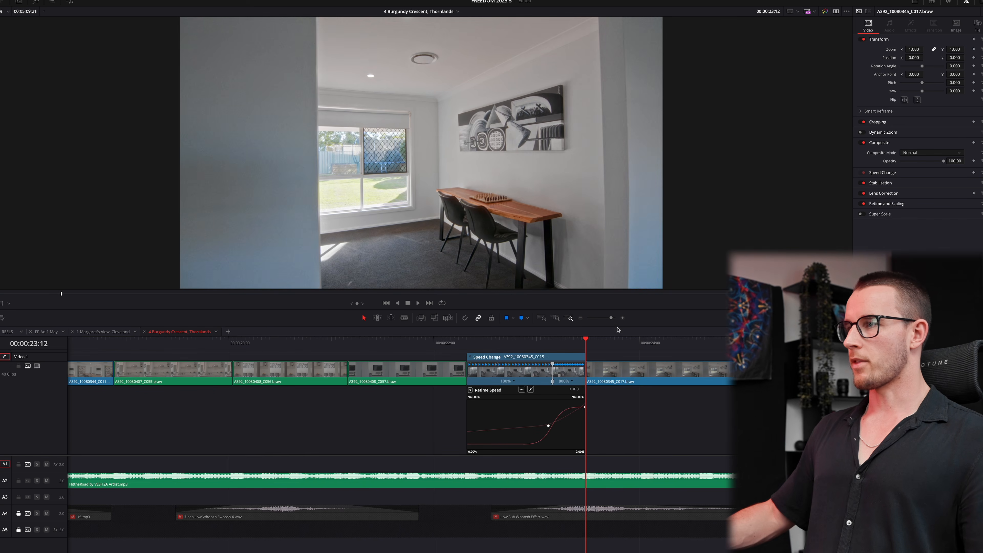
drag(592, 343, 800, 342)
key(super+r)
key(super+shift+c)
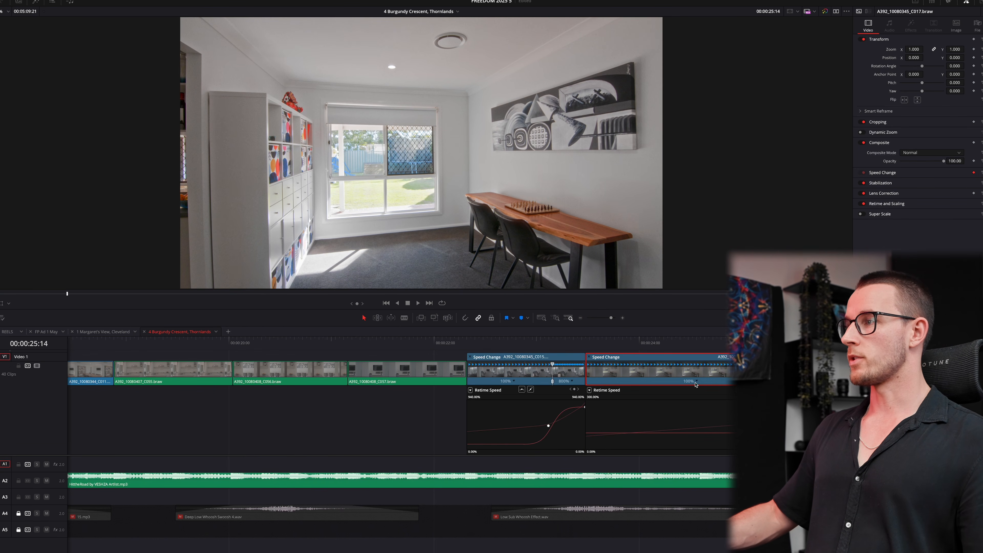
- Set C017's first segment to 800% and play back the room ramps from before it
click(696, 381)
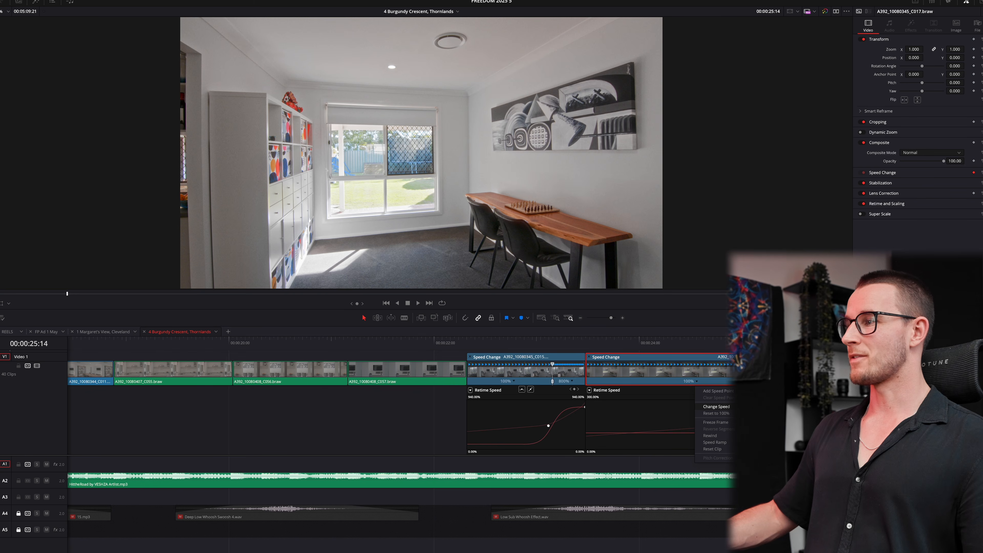
click(760, 467)
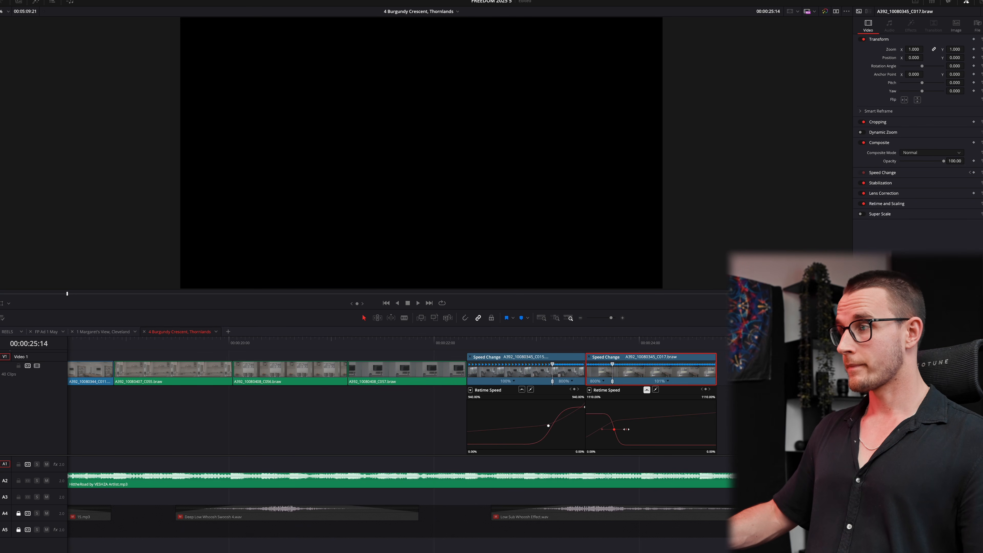
click(528, 347)
key(space)
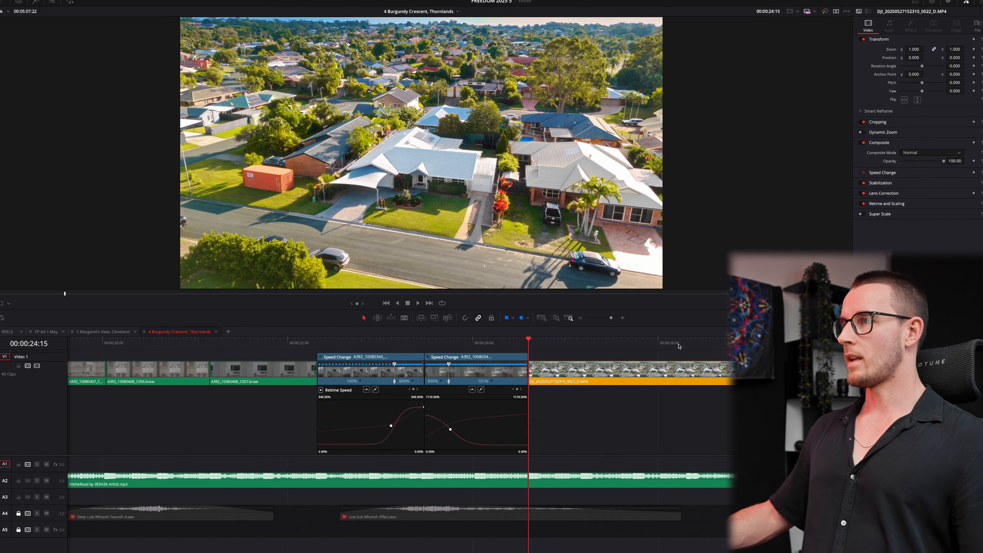
scroll(637, 352, down, 2)
key(space)
scroll(635, 352, down, 8)
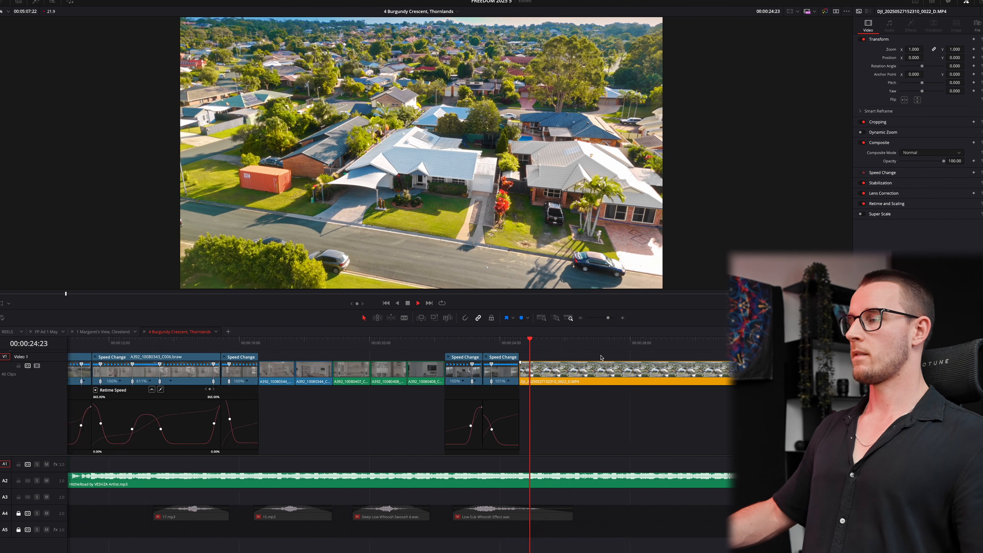
scroll(527, 360, up, 4)
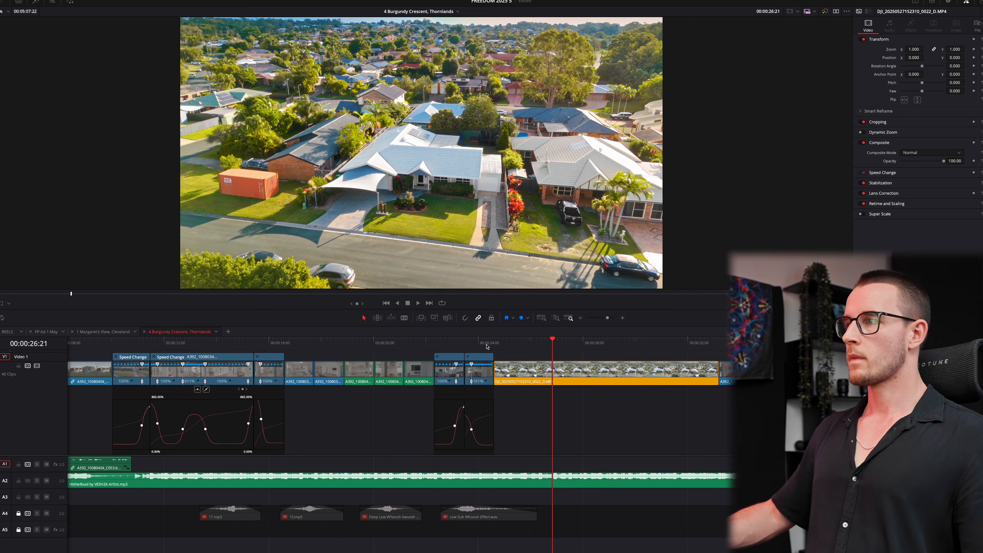
click(446, 344)
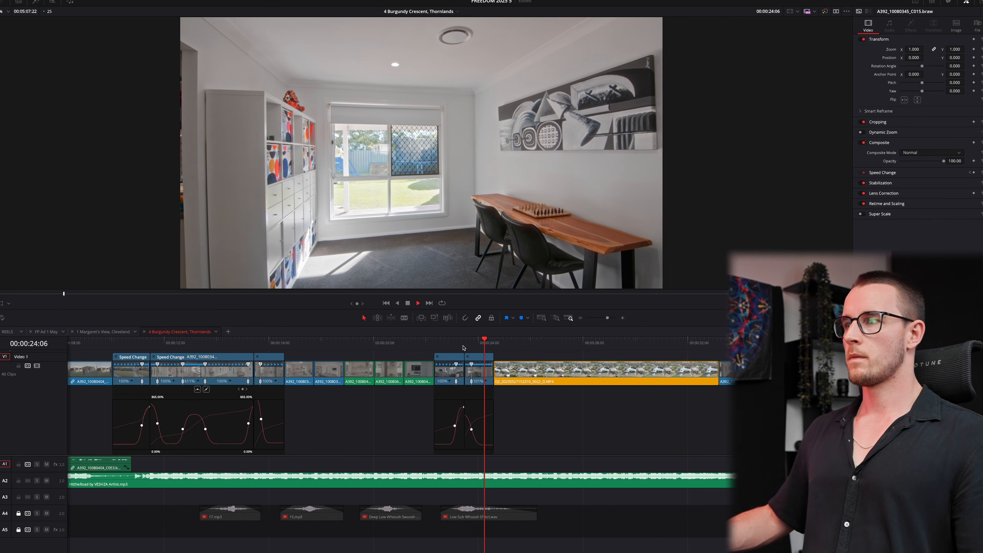
scroll(637, 391, up, 4)
scroll(623, 385, down, 4)
key(space)
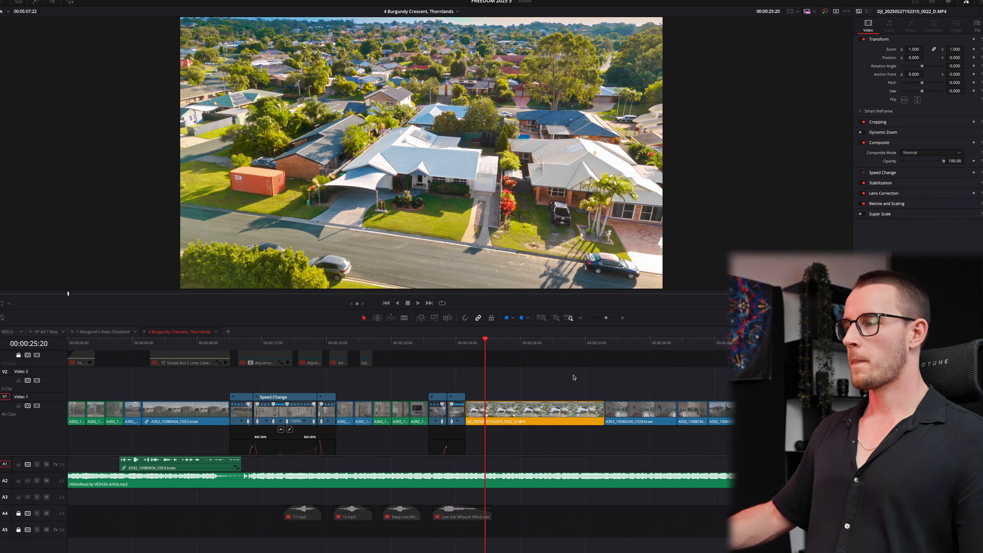
scroll(571, 375, down, 2)
- Add a speed point to the DJI drone clip and ramp its right segment to an eased 800%
click(544, 380)
key(super+r)
key(shift+c)
click(541, 381)
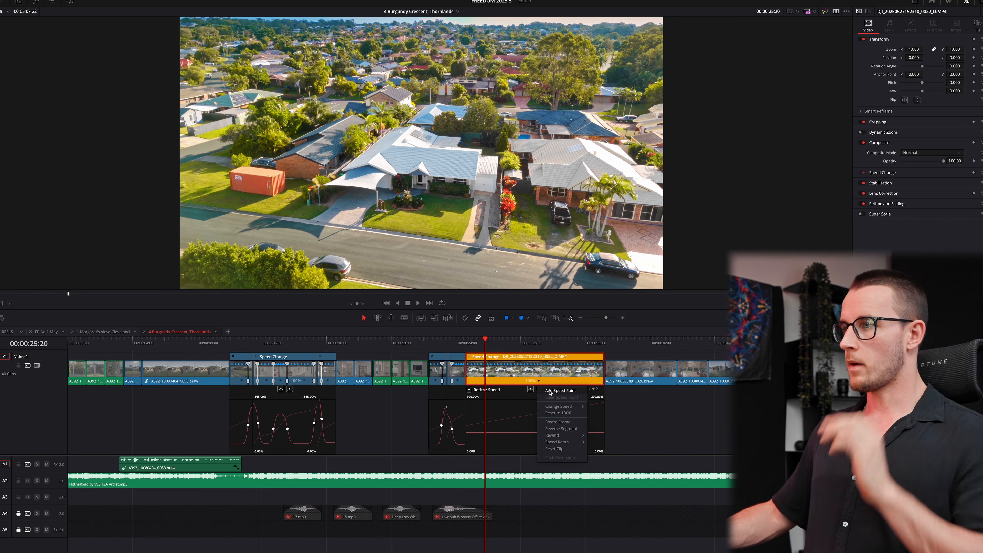
click(567, 385)
click(548, 381)
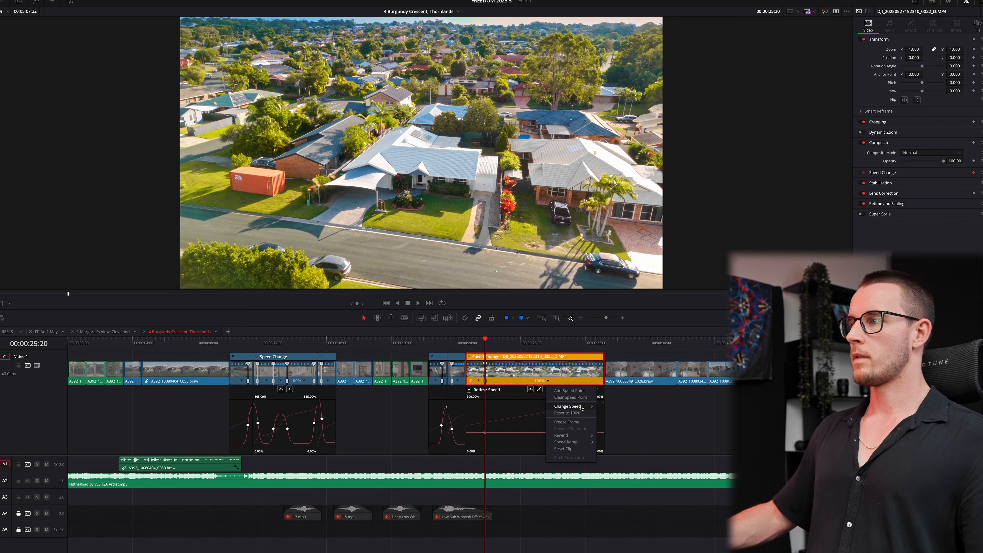
mouse_move(582, 407)
click(607, 470)
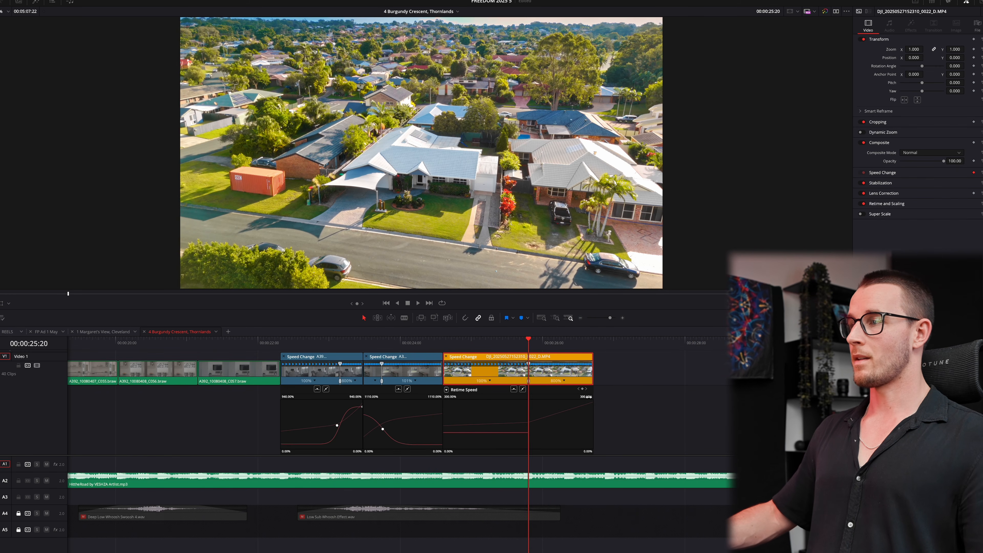
click(514, 389)
drag(579, 416, 590, 415)
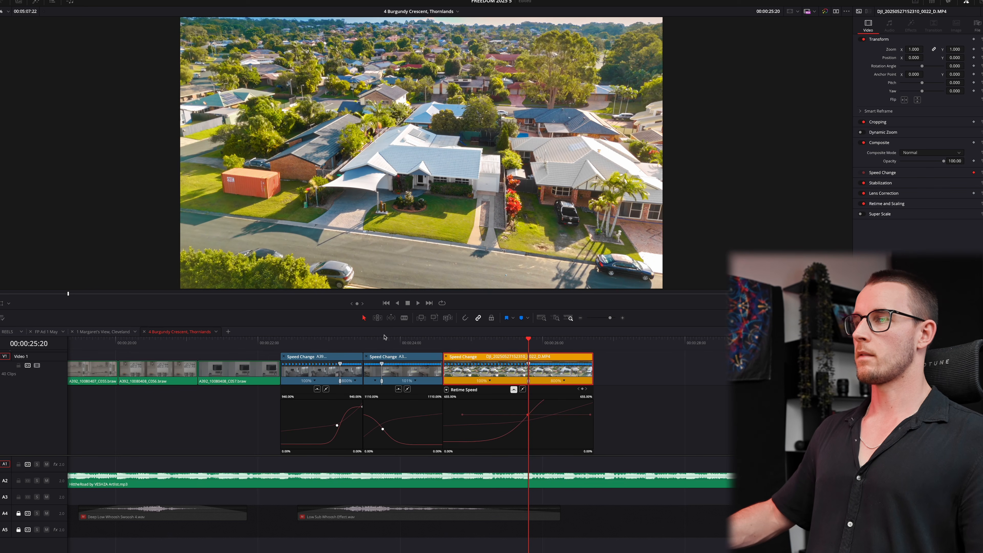
- Shorten the drone clip's fast section and close the gap before the patio clip
drag(343, 340, 309, 339)
key(space)
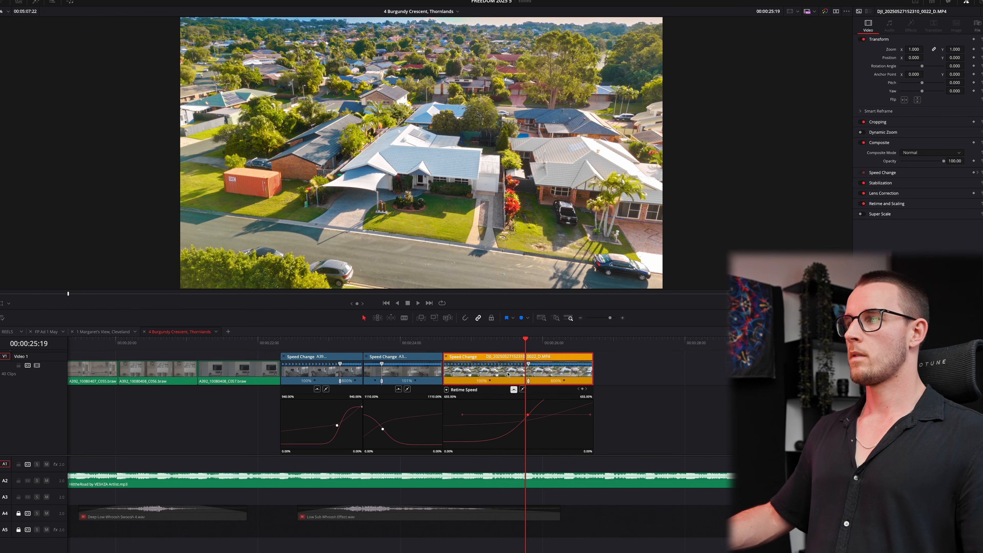
drag(593, 356, 550, 355)
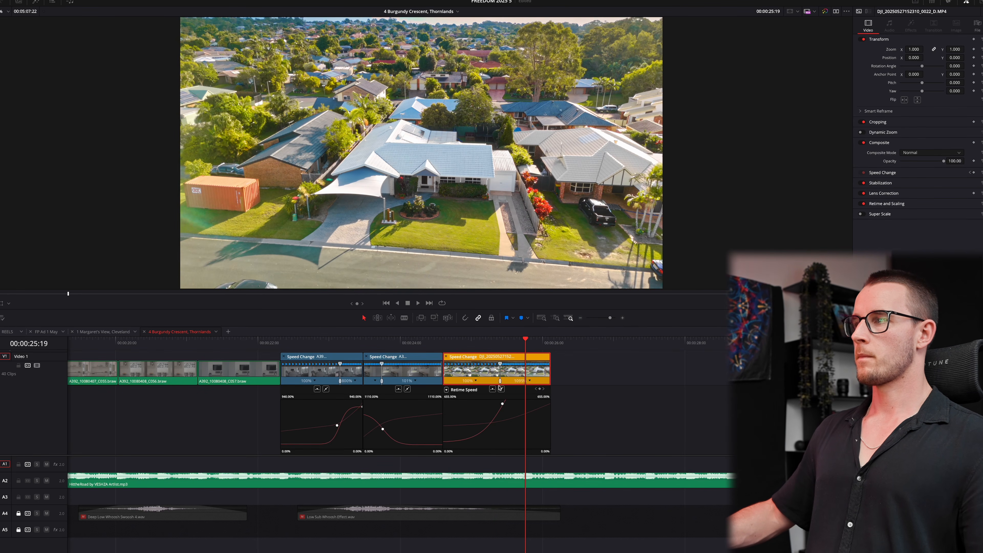
drag(499, 382, 488, 381)
click(605, 374)
key(BackSpace)
- Review the shortened drone ramp and add a speed point to the C028 patio clip
key(space)
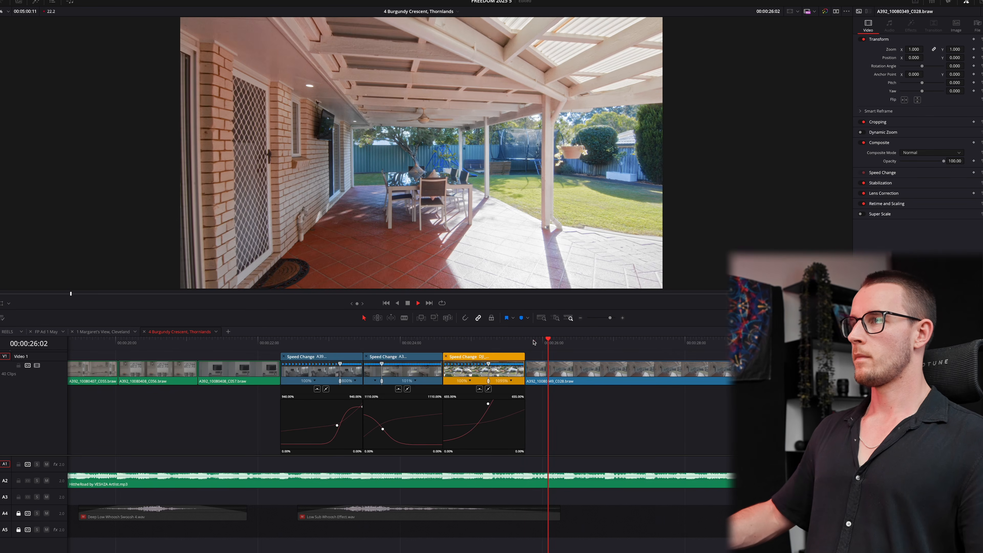
click(658, 345)
key(space)
key(super+r)
key(shift+c)
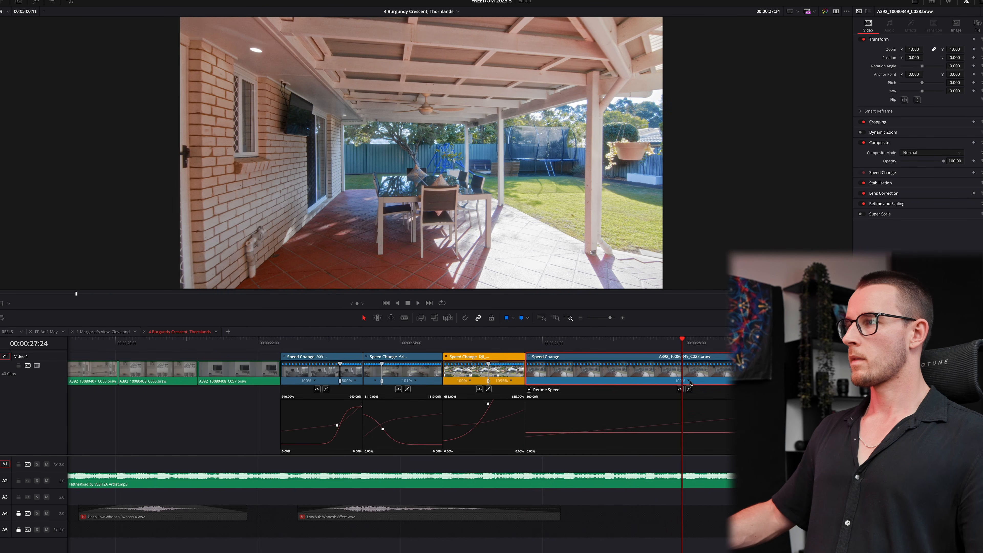
click(690, 381)
click(704, 390)
- Set the patio clip's first part to 800% and smooth its speed curve
click(608, 381)
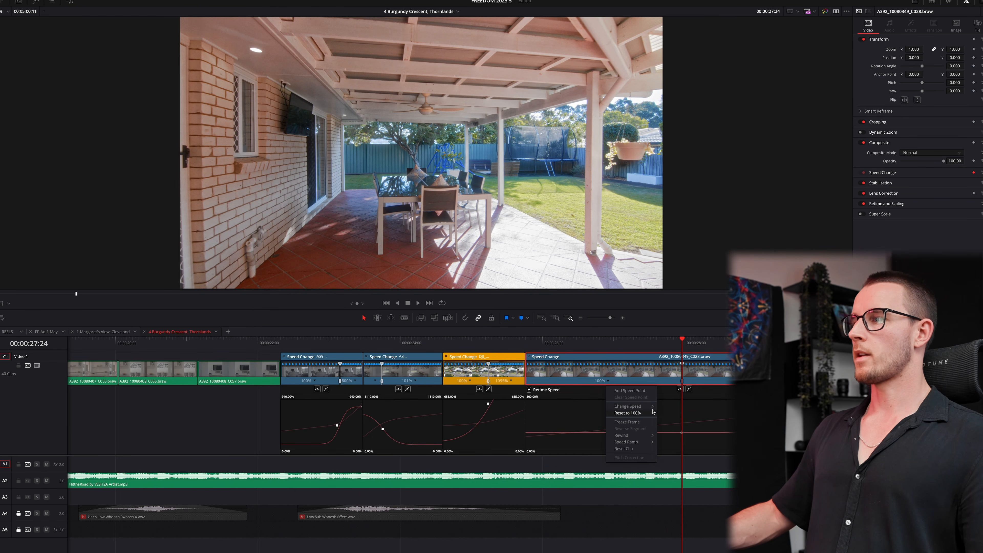
mouse_move(652, 409)
click(670, 470)
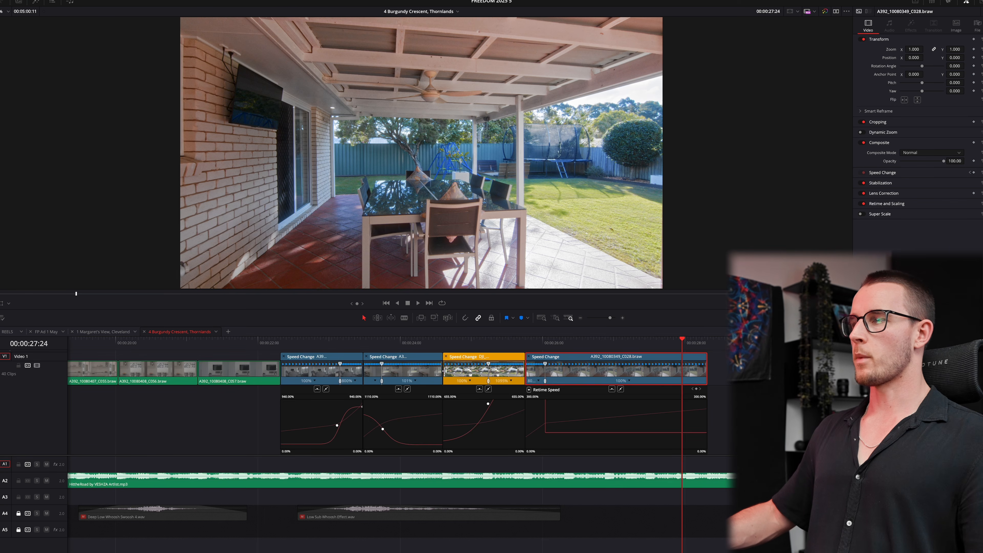
drag(545, 422, 545, 422)
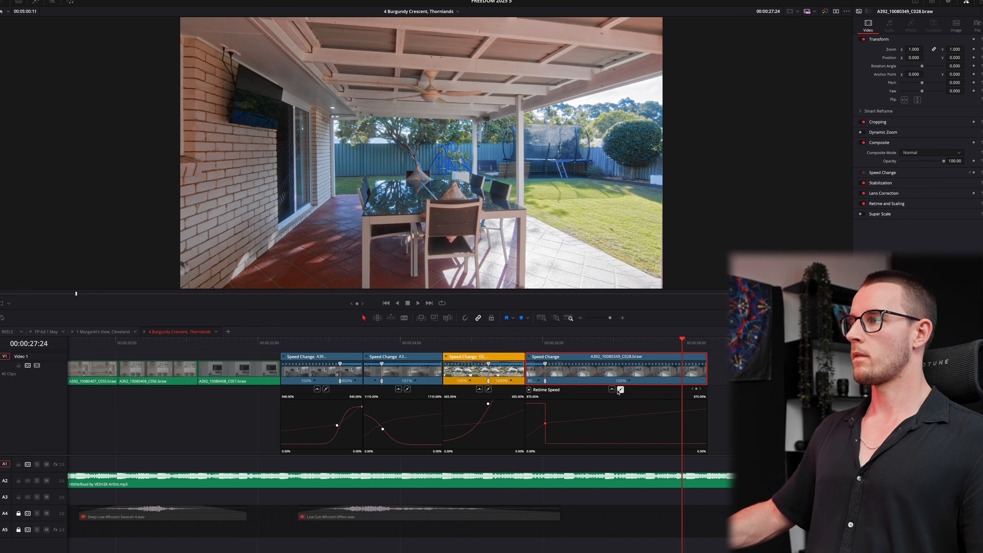
drag(553, 423, 581, 423)
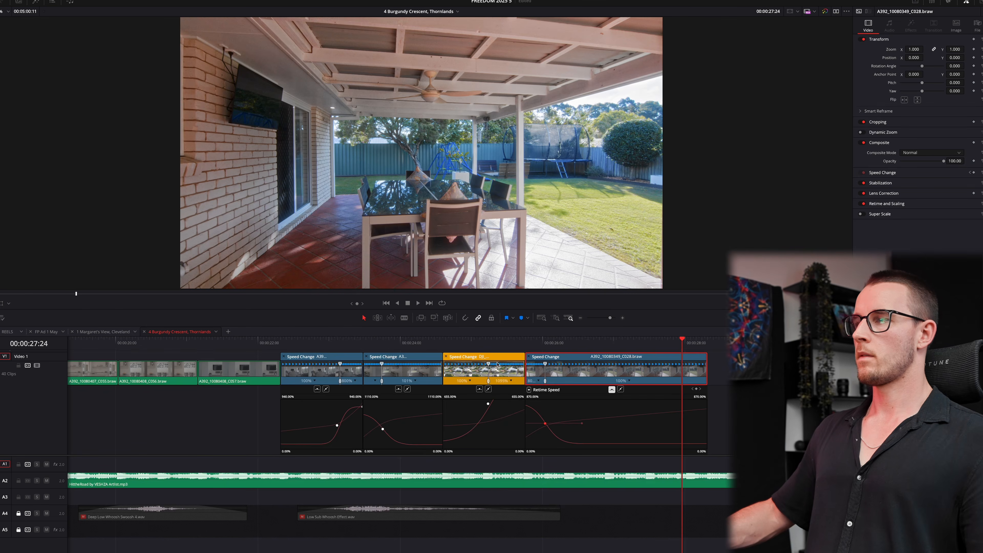
key(space)
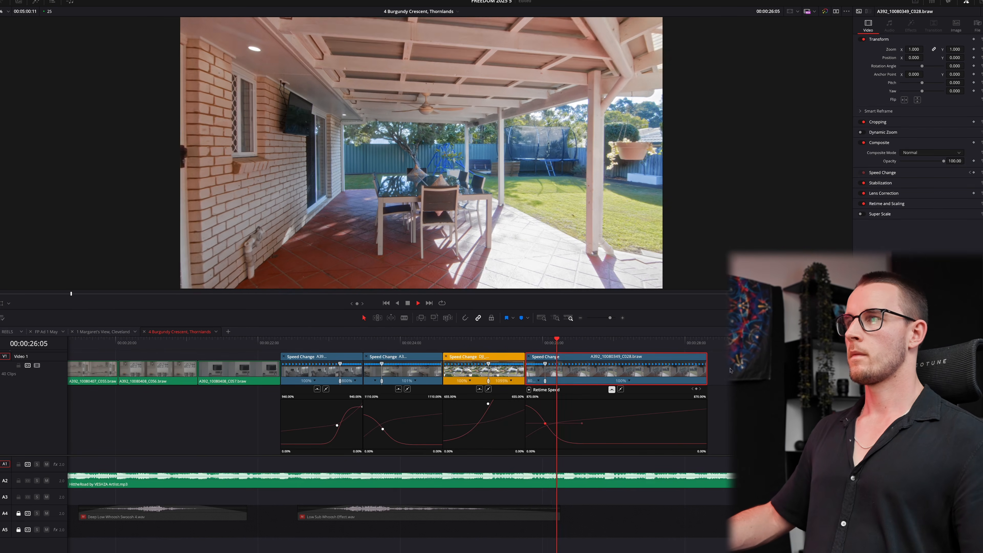
key(space)
- Trim a frame off the patio clip's head and cut its tail at the chosen point
click(527, 344)
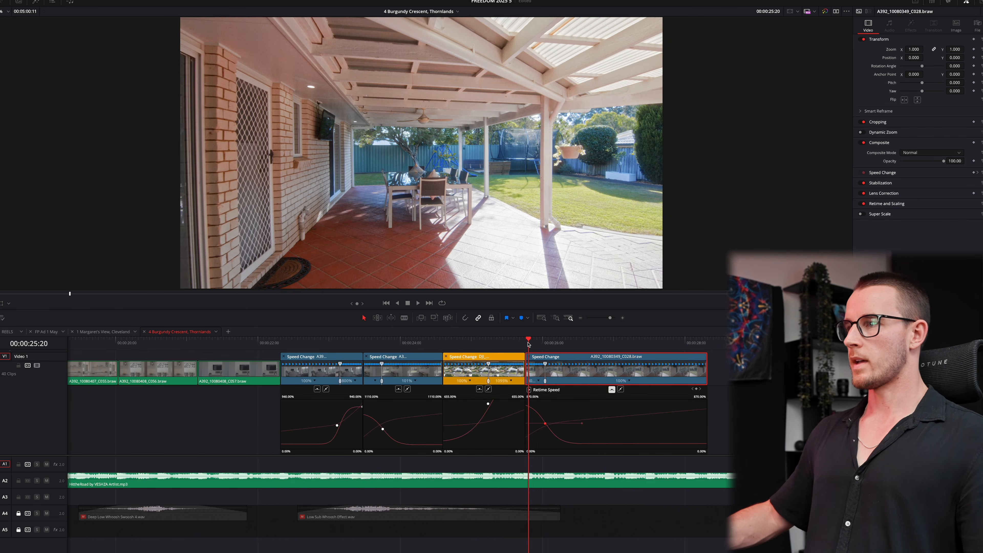
key(super+shift+[)
click(458, 343)
key(space)
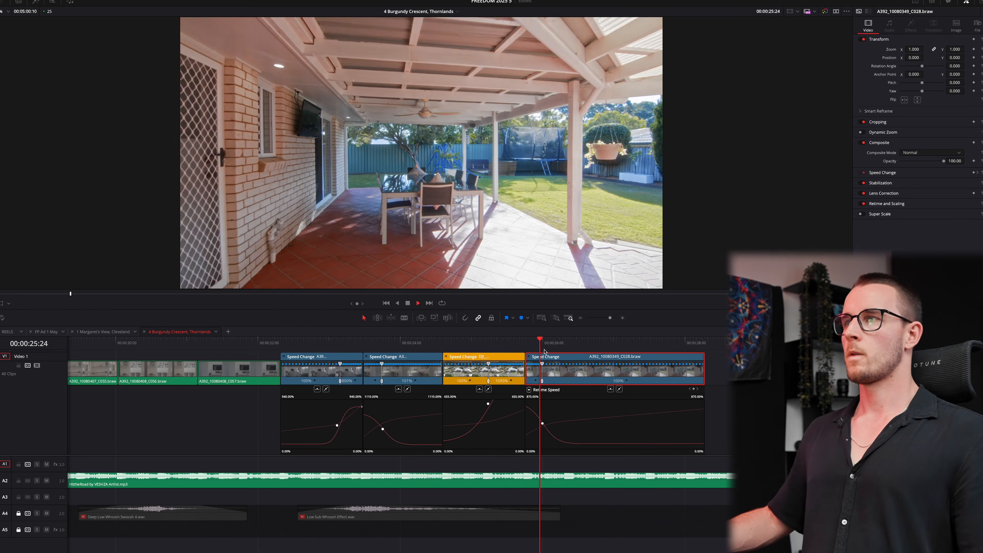
key(space)
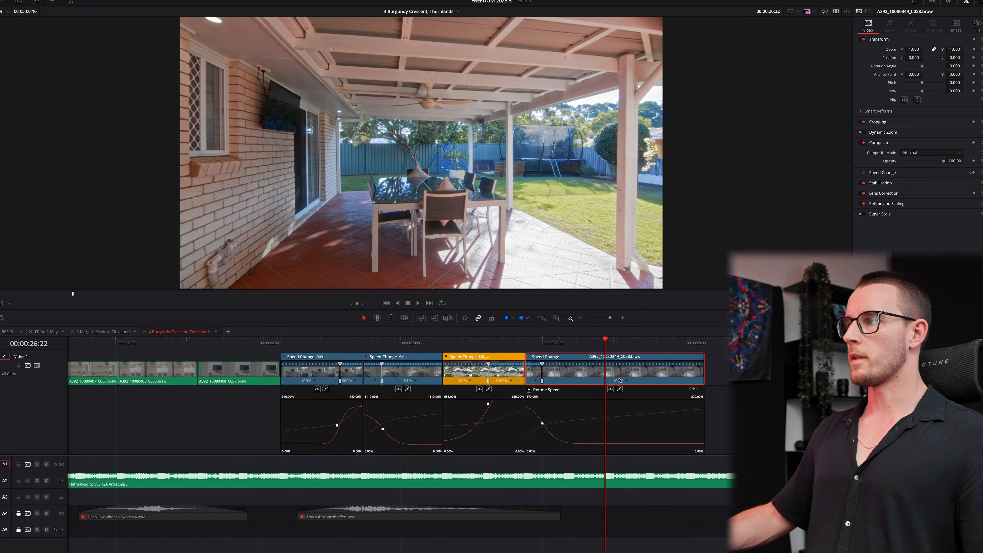
key(super+shift+])
- Ripple-trim the ends of clips C030 and C063 to the playhead during playback
key(space)
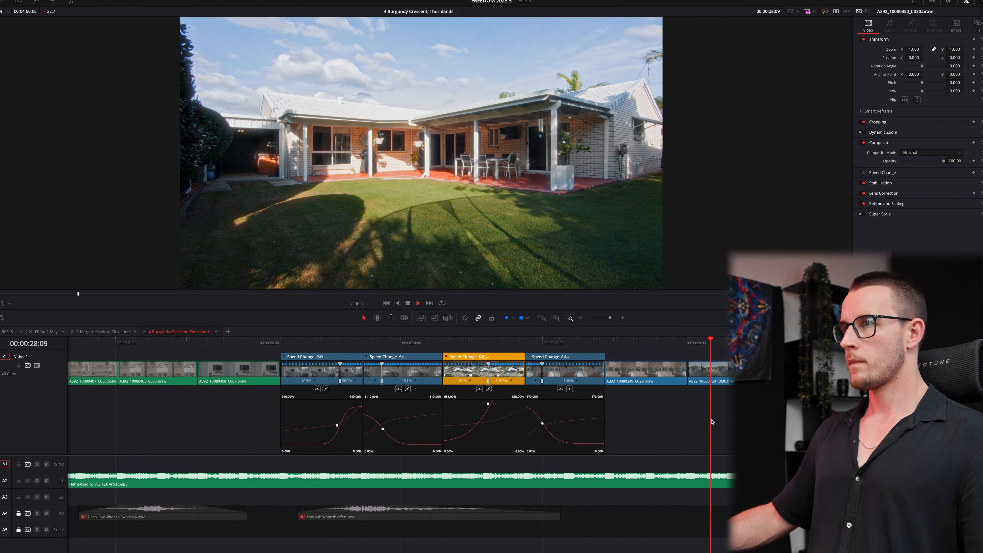
key(super+shift+bracketright)
key(space)
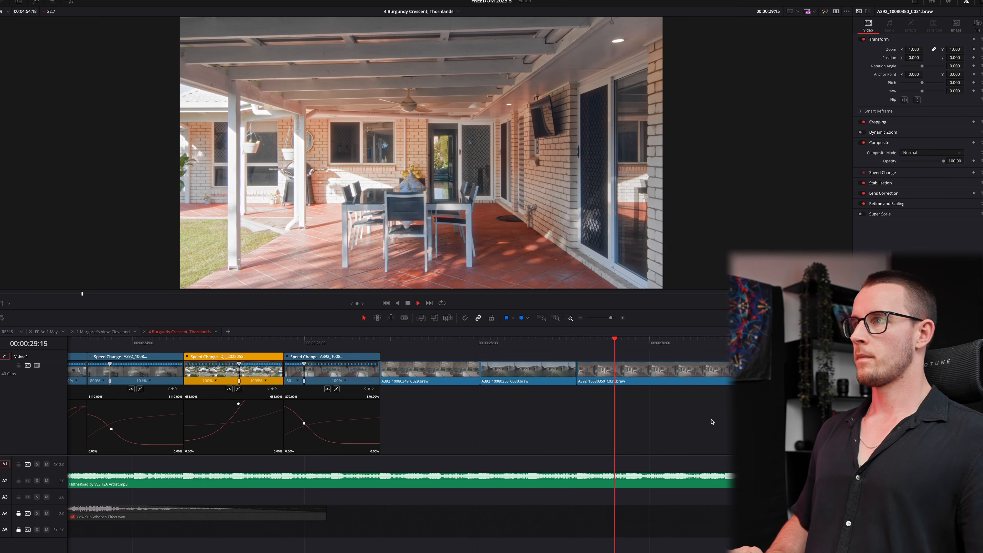
key(space)
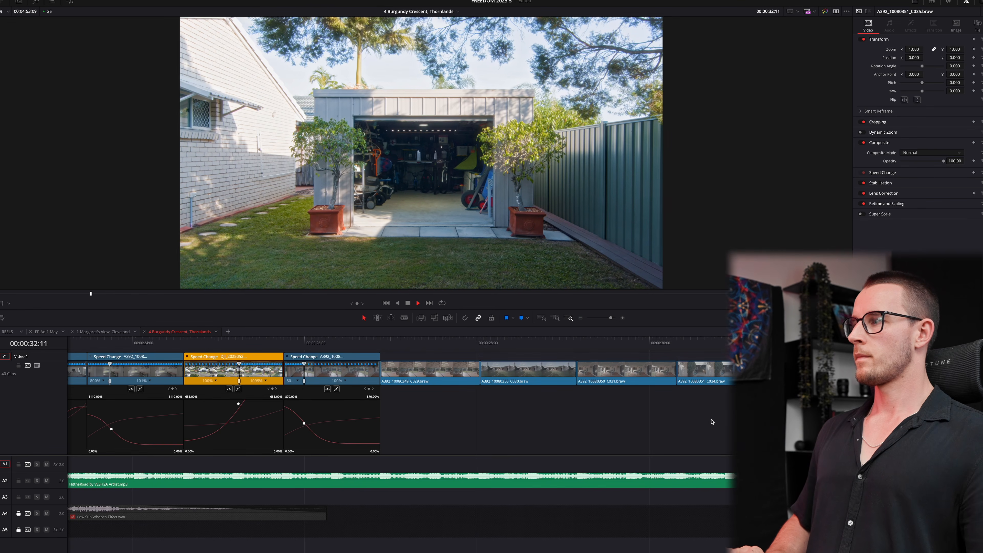
key(space)
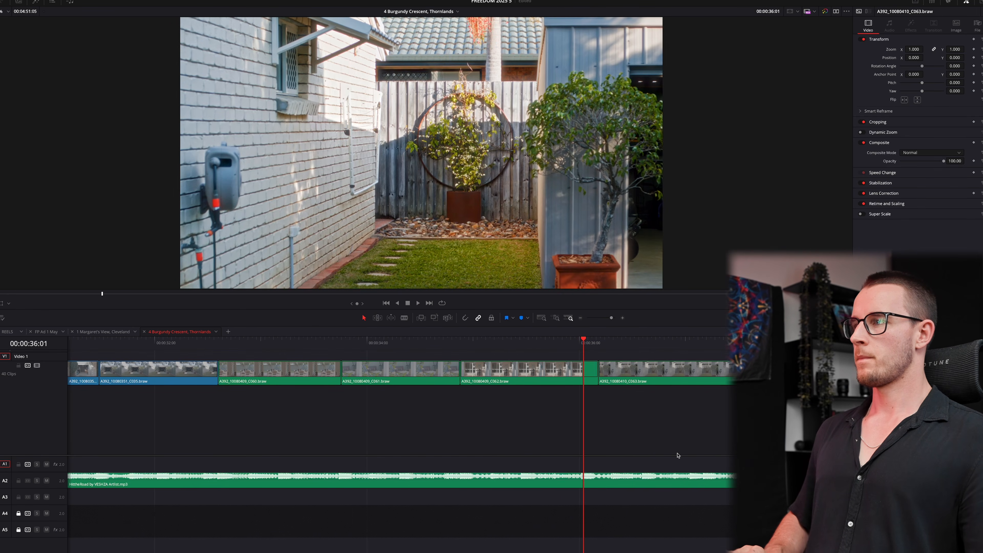
key(ctrl+shift+])
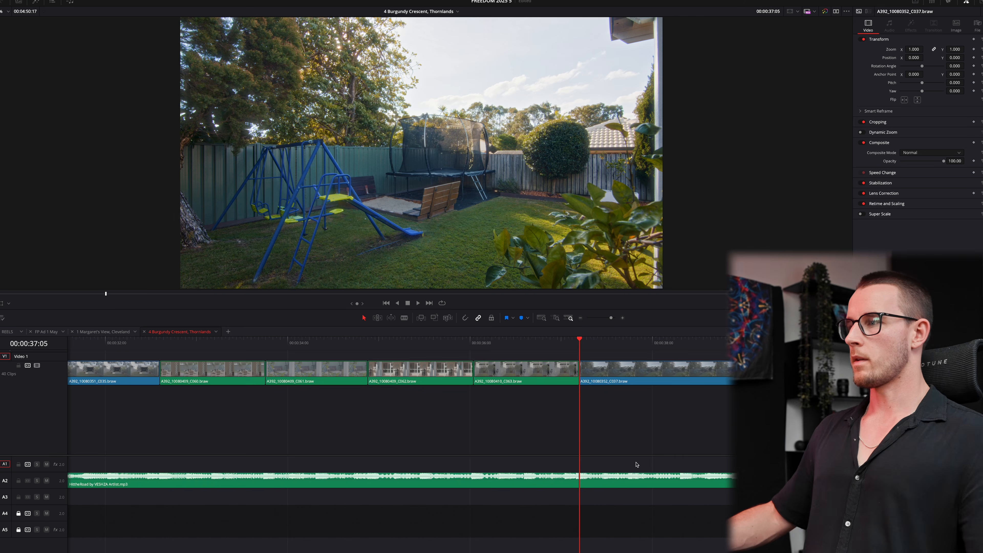
- Trim clip C037's start to the playhead and review the new cut
key(space)
key(ctrl+minus)
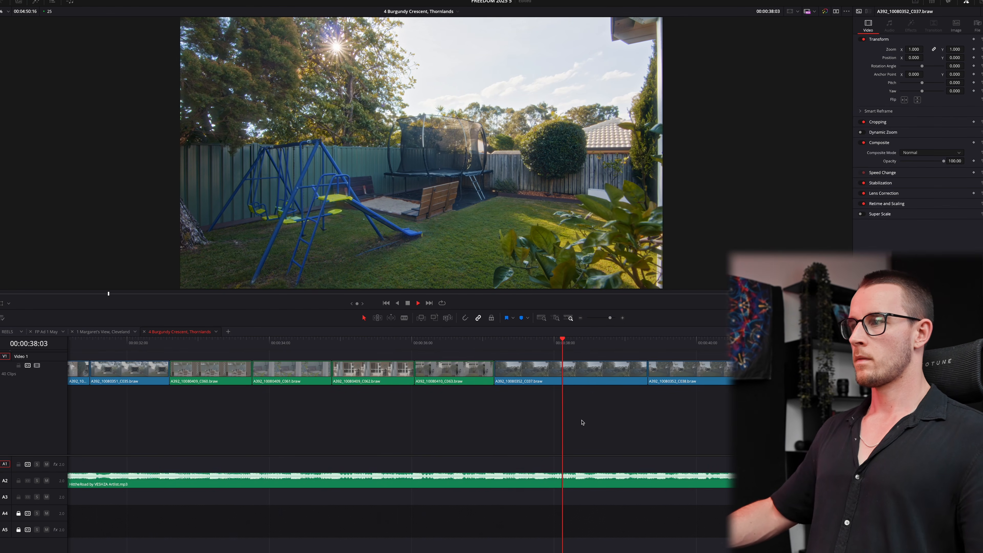
click(546, 342)
key(ctrl+shift+[)
key(space)
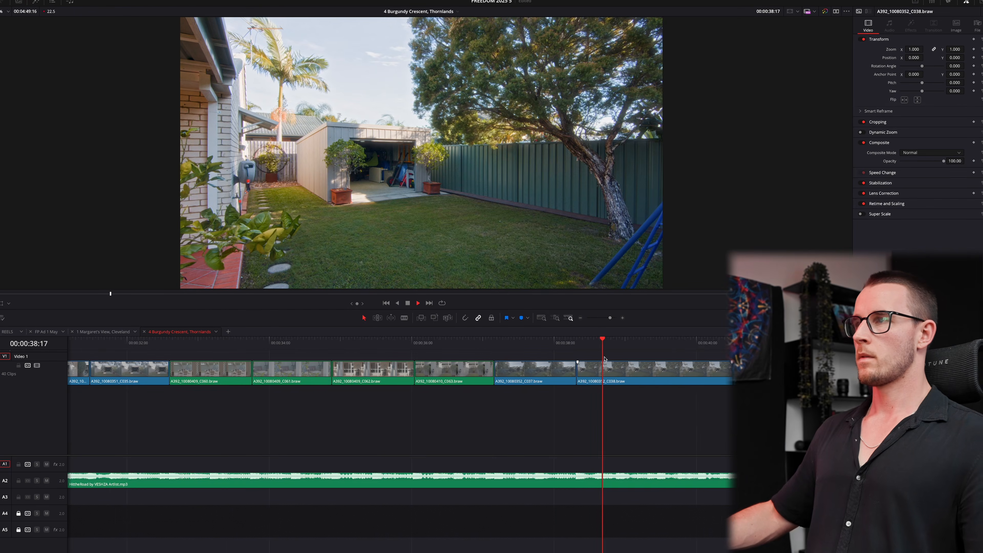
key(space)
key(super+minus)
- Around 38:07, trim C038's end and C039's start at the playhead
drag(360, 343, 113, 356)
key(super+minus)
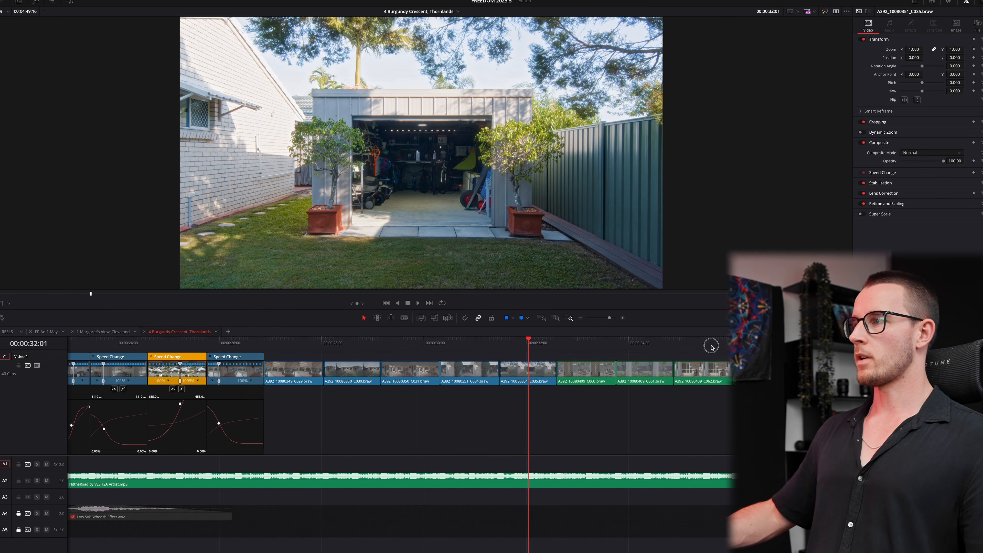
drag(710, 345, 950, 345)
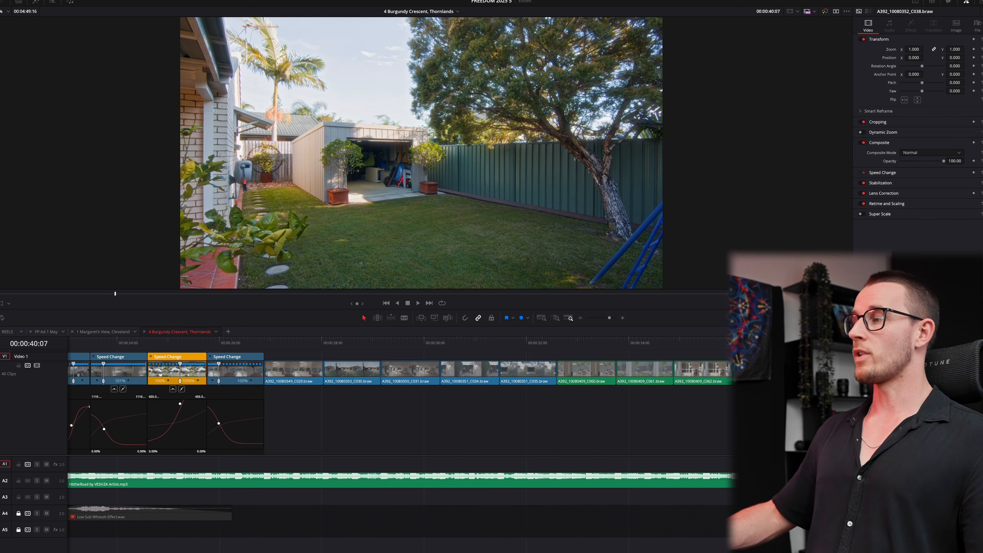
key(super+minus)
drag(584, 339, 431, 356)
key(space)
key(super+equal)
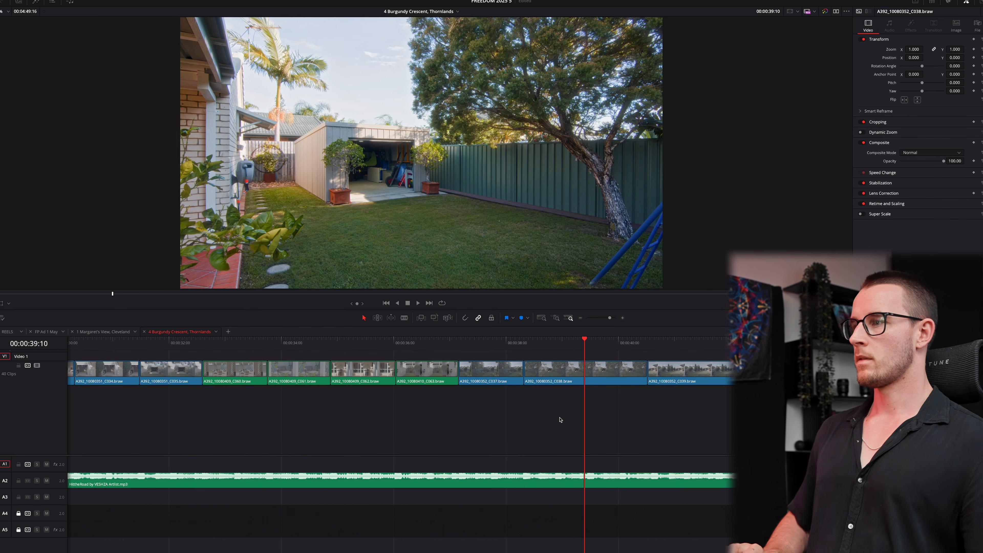
key(super+shift+bracketright)
key(super+shift+bracketleft)
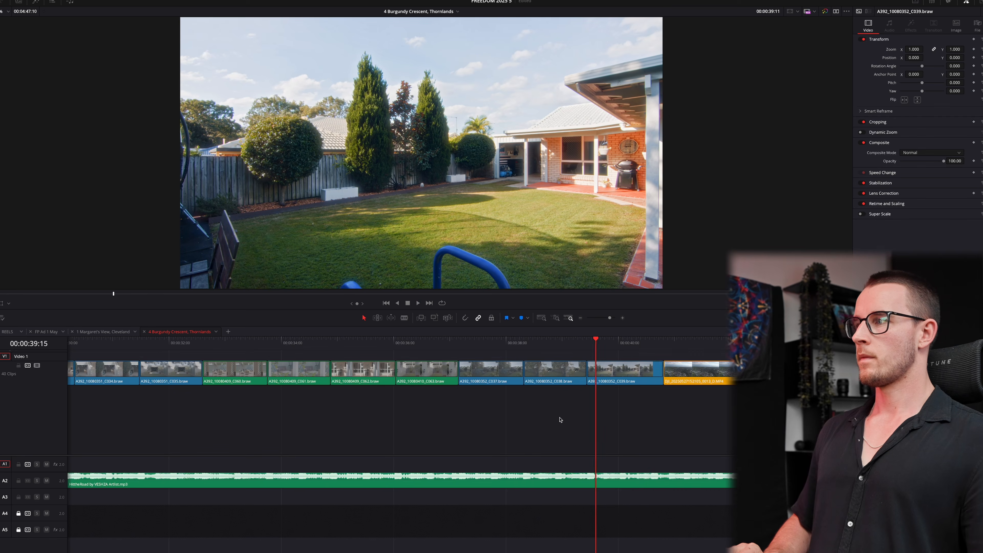
- Trim C039's tail at 40:15 and end the first drone clip at the playhead
key(super+equal)
key(space)
key(Left)
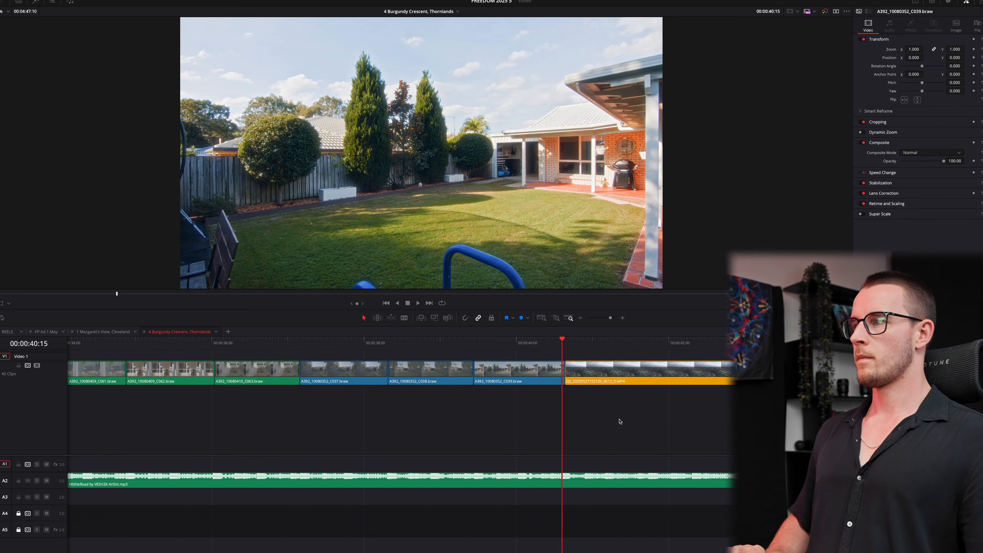
key(super+shift+bracketright)
key(space)
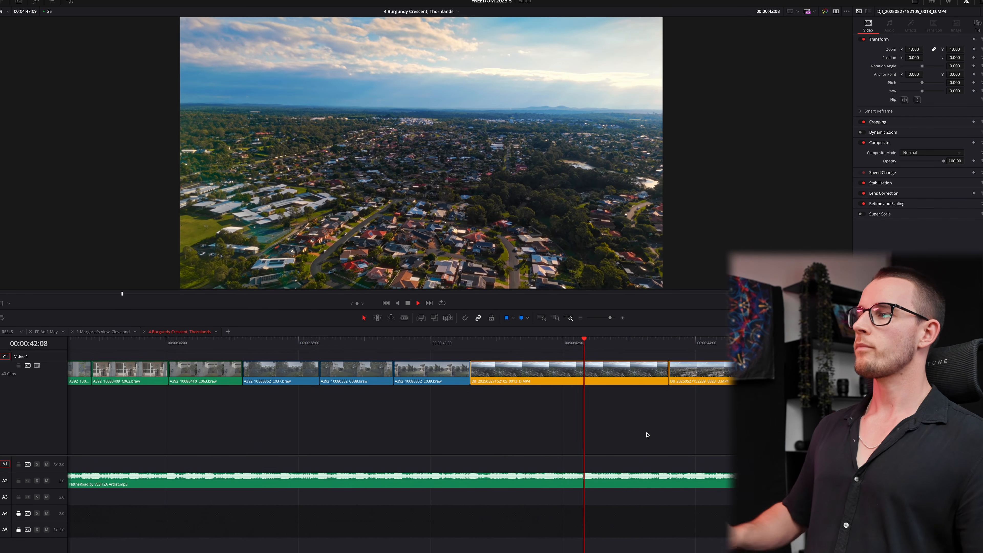
key(ctrl+shift+])
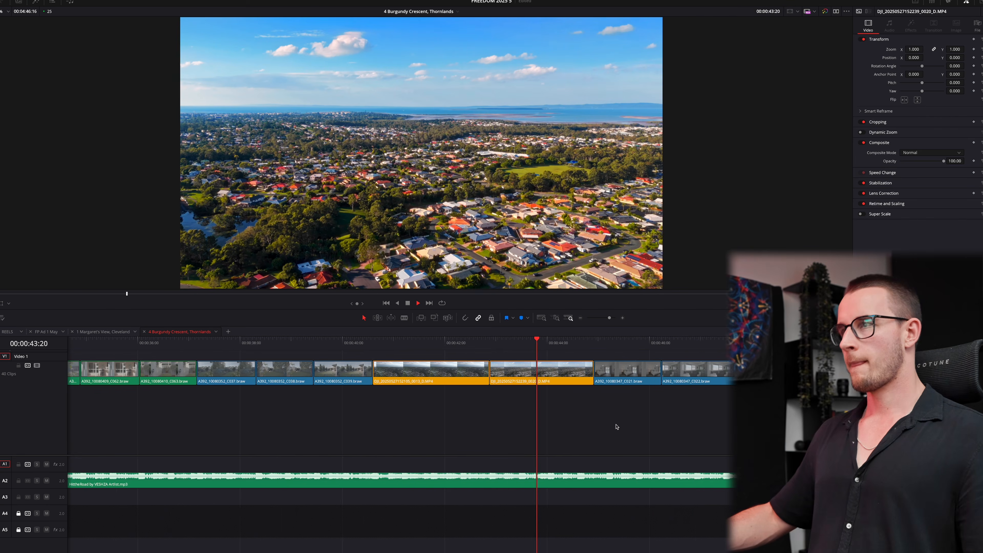
- Shift the bedroom clip four frames later, close the drone gap and trim C021's end
key(space)
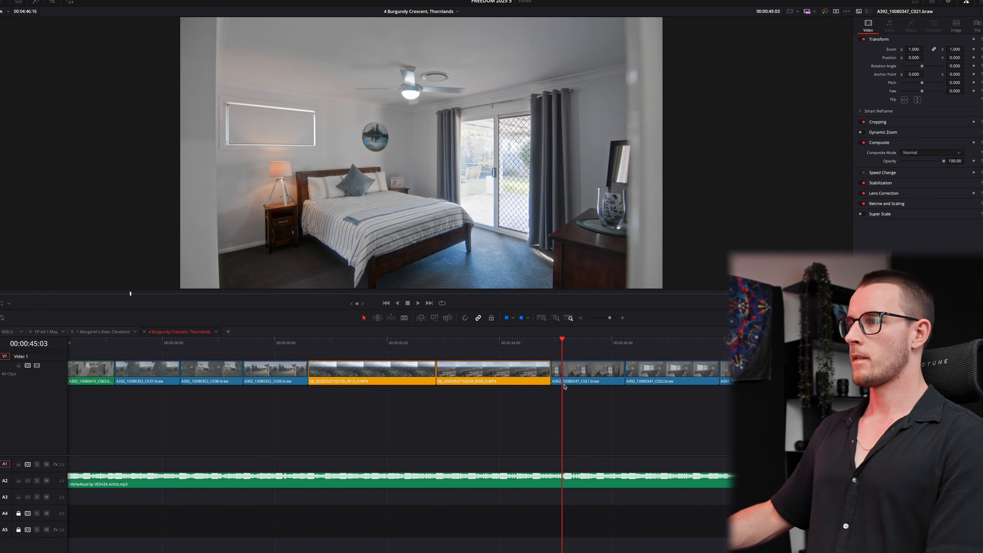
mouse_move(567, 376)
mouse_down()
mouse_move(580, 375)
mouse_move(562, 371)
mouse_up()
key(space)
key(space)
key(Right)
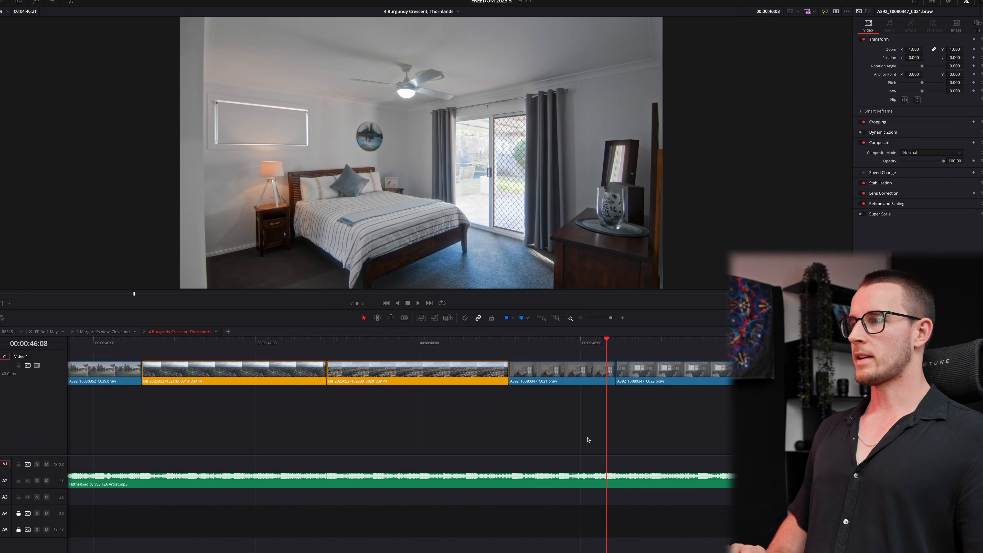
key(ctrl+shift+])
key(space)
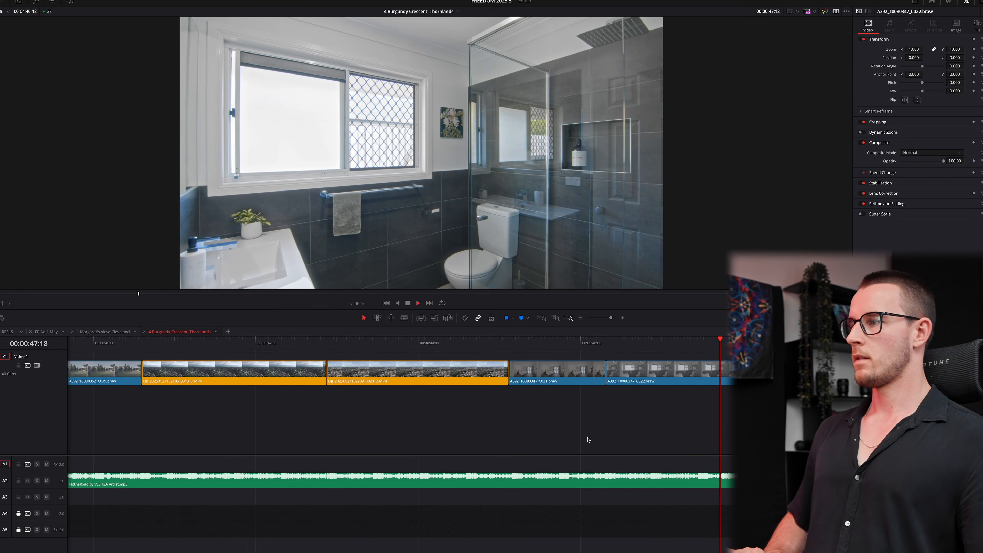
- Trim the bathroom clip's end to the playhead and review the trim
key(space)
click(699, 341)
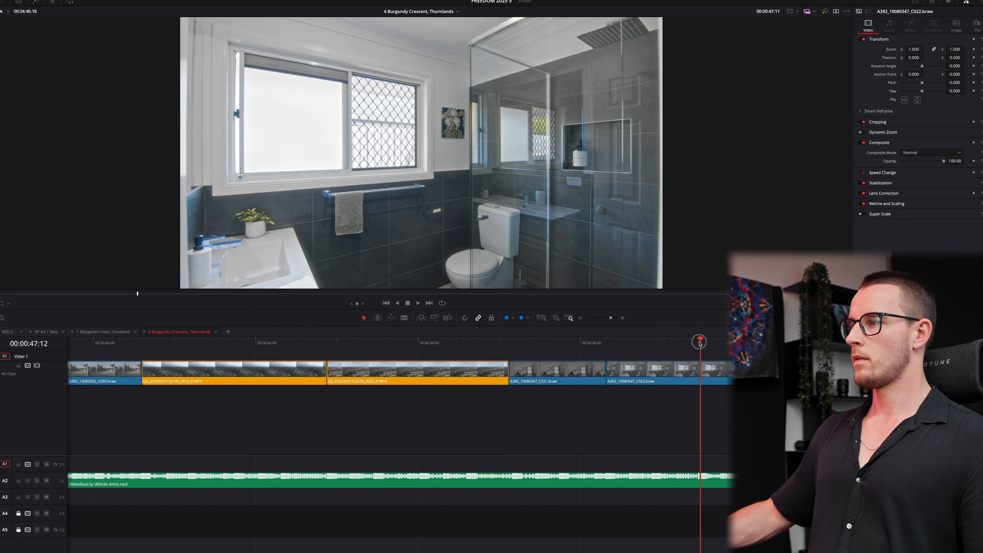
key(ctrl+shift+])
key(space)
scroll(666, 416, down, 2)
scroll(658, 408, up, 1)
key(space)
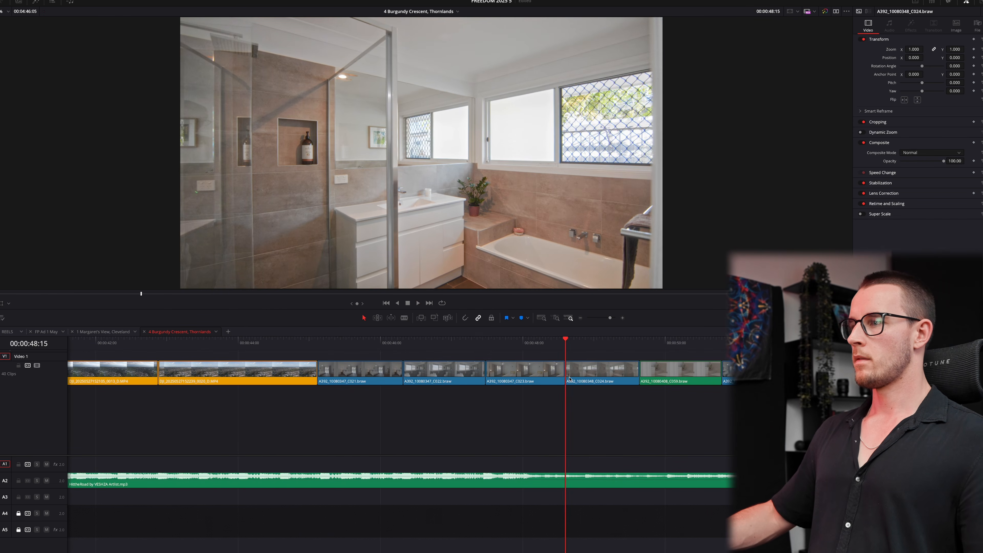
- Move the cut between the bathroom shots two frames later and replay it
key(space)
scroll(608, 403, up, 1)
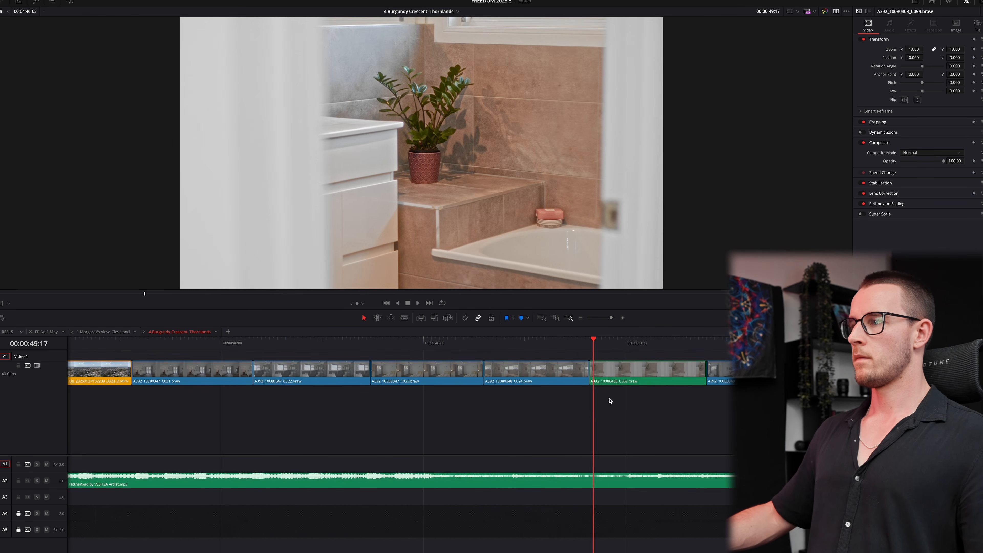
key(space)
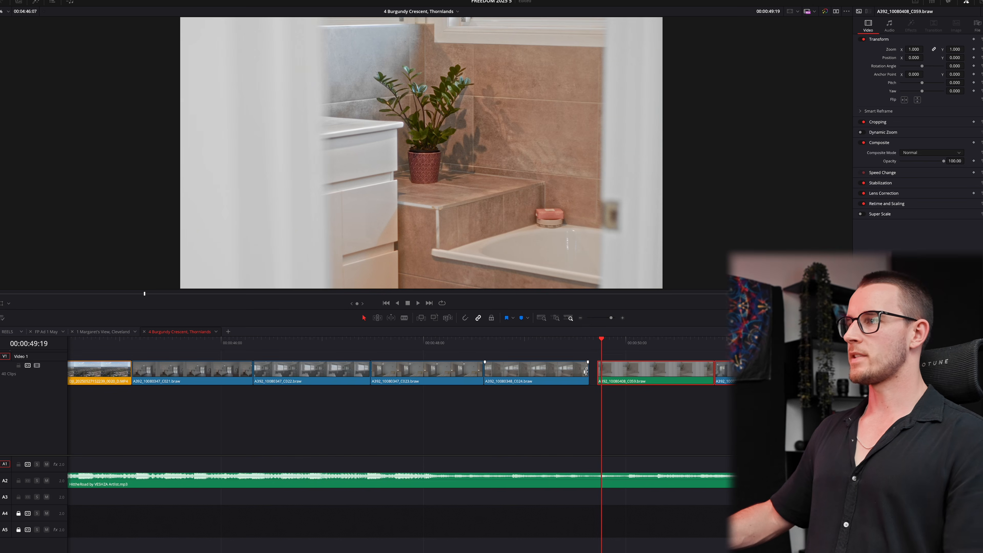
drag(590, 371, 596, 372)
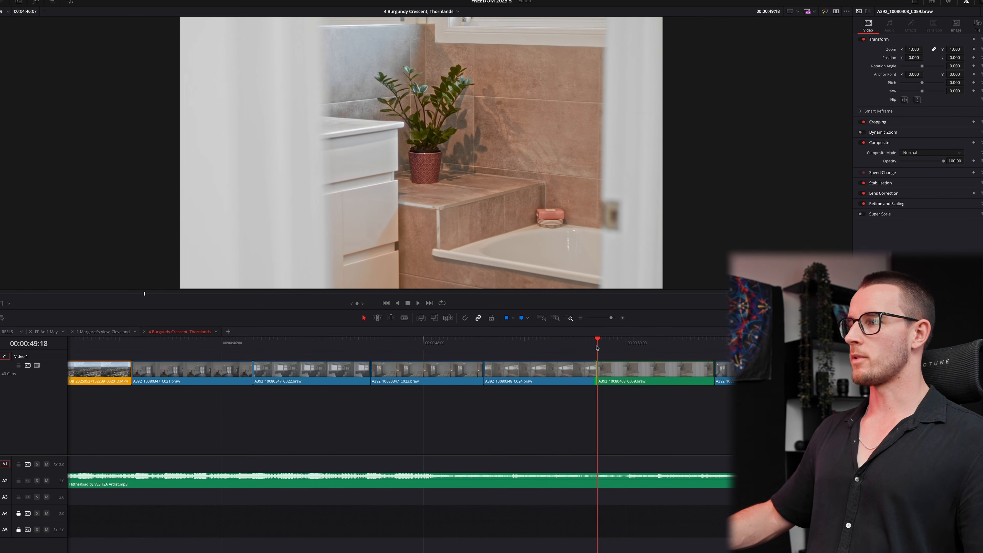
key(space)
key(space)
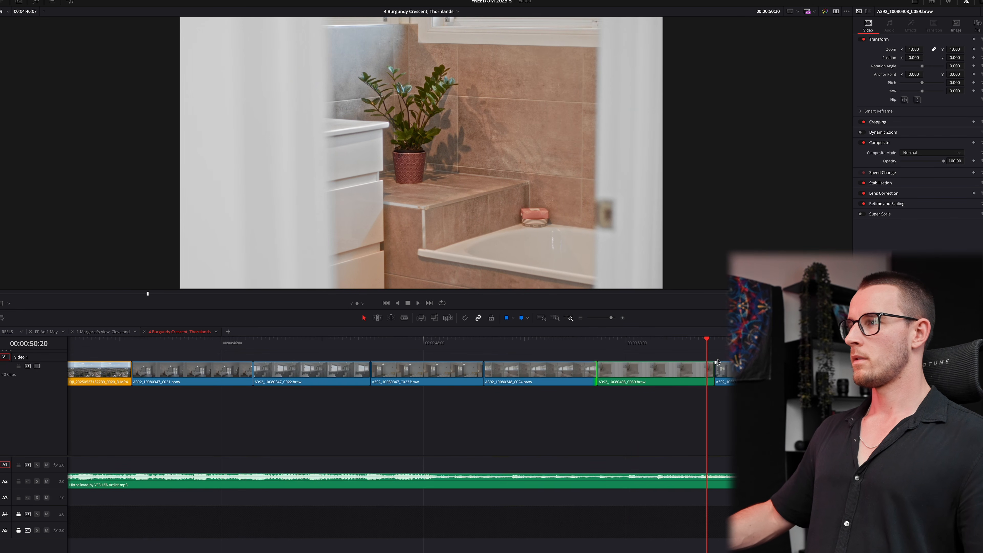
- Ripple-trim the ends of the plant close-up and the bedroom clip
drag(705, 343, 699, 345)
key(shift+super+])
key(super+minus)
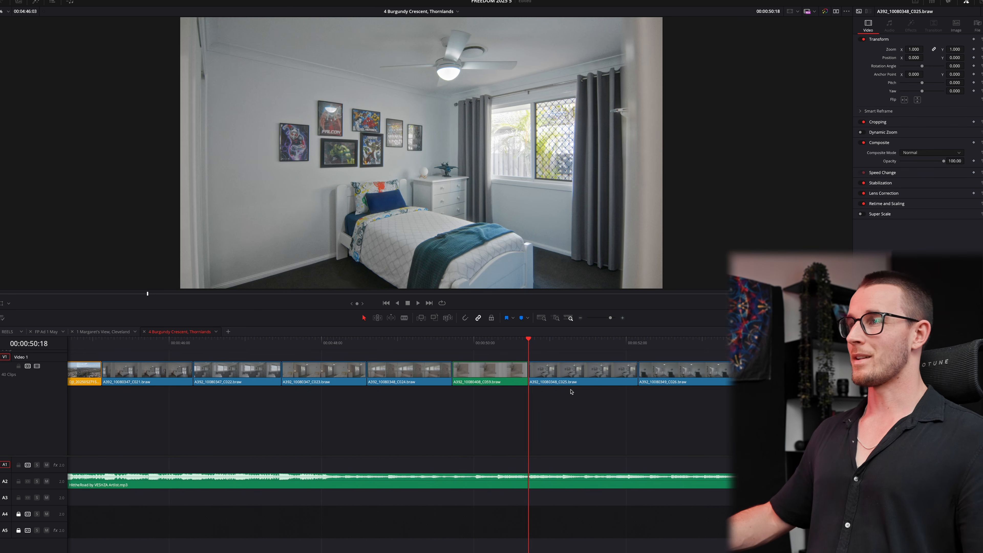
key(space)
key(shift+super+])
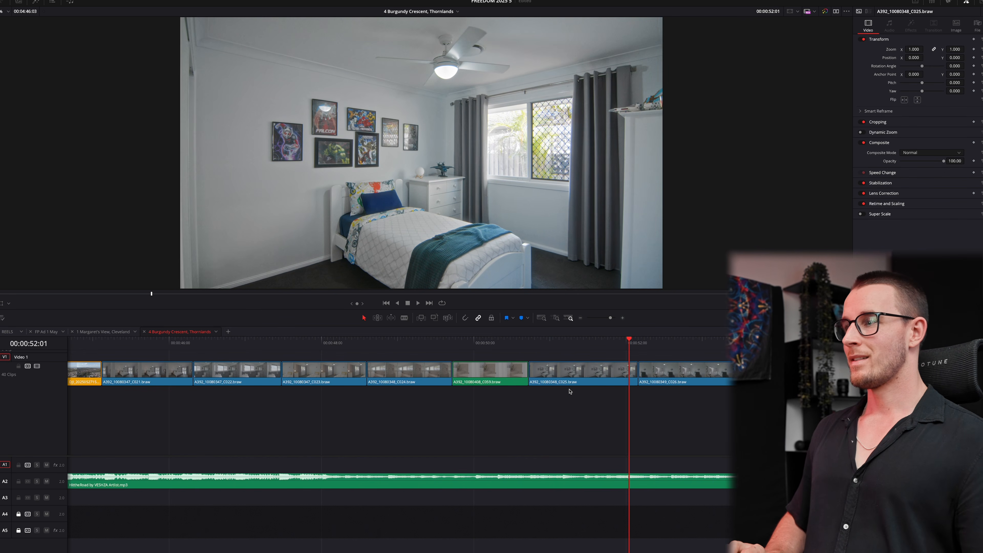
- Trim the study clip's end two frames back, then play through the final driveway shot
key(space)
key(Left)
key(Left)
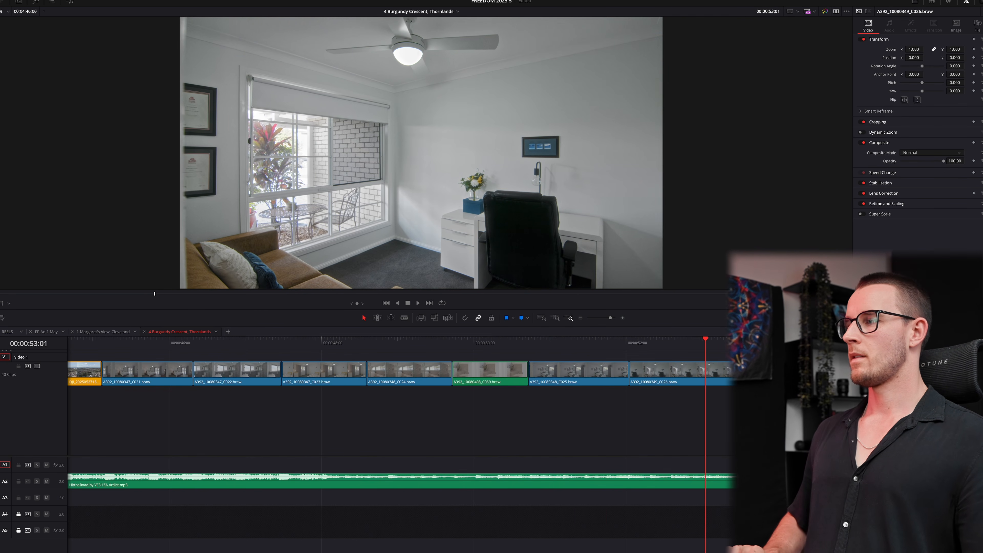
key(Left)
key(shift+super+])
key(space)
key(super+minus)
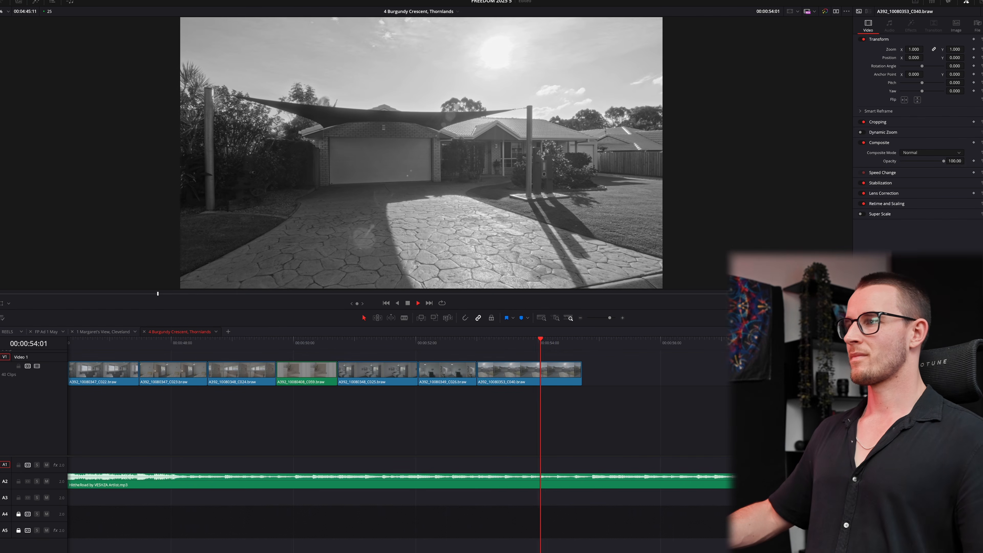
key(space)
- Extend the driveway shot's end and re-enable the top video track V3
drag(578, 372, 588, 372)
key(super+minus)
key(super+minus)
key(super+minus)
key(super+minus)
key(super+minus)
key(super+minus)
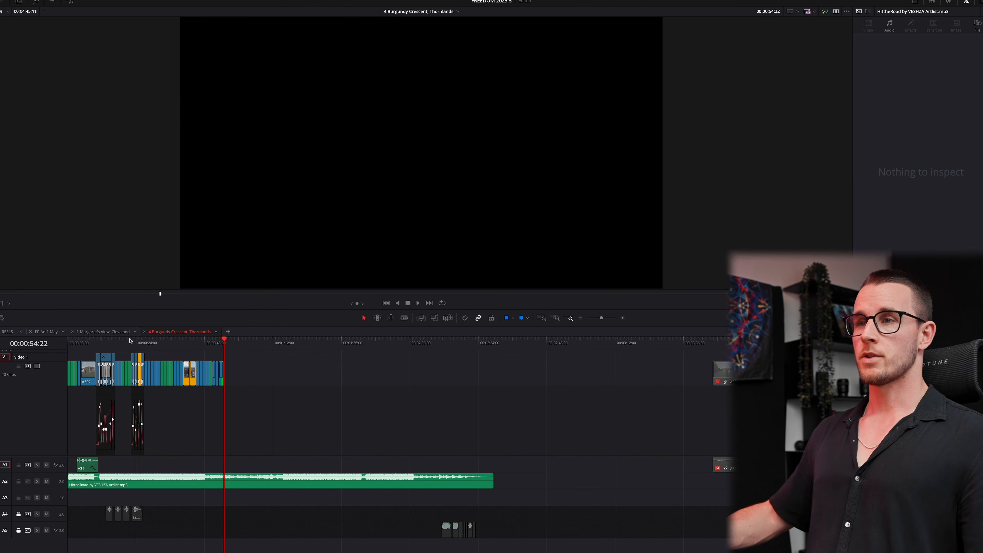
drag(108, 343, 103, 343)
scroll(140, 383, up, 4)
key(super+equal)
key(super+equal)
key(super+equal)
key(super+equal)
key(super+equal)
key(super+equal)
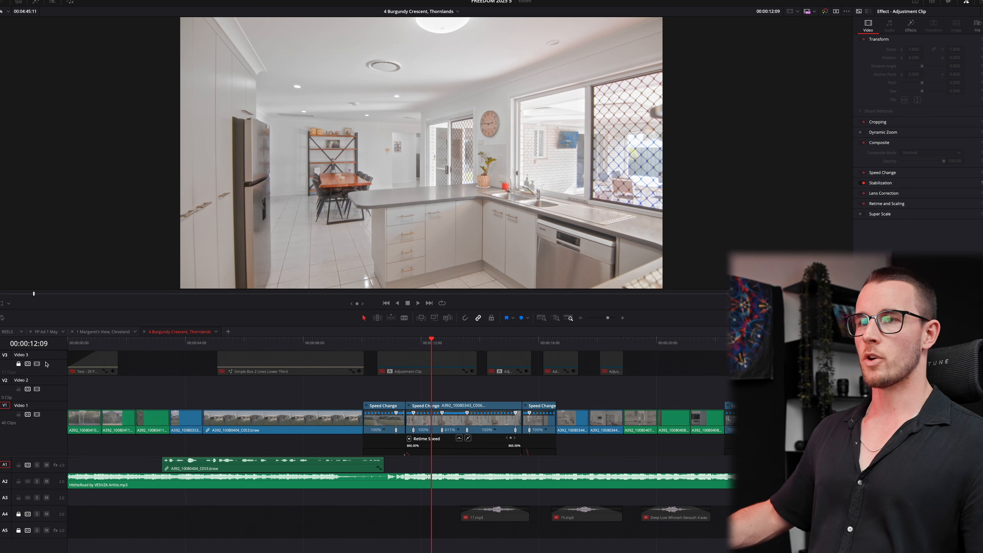
click(37, 363)
- Move the short adjustment clips onto Video 2, copy one to an earlier cut, and delete V3 leftovers
drag(617, 364, 525, 397)
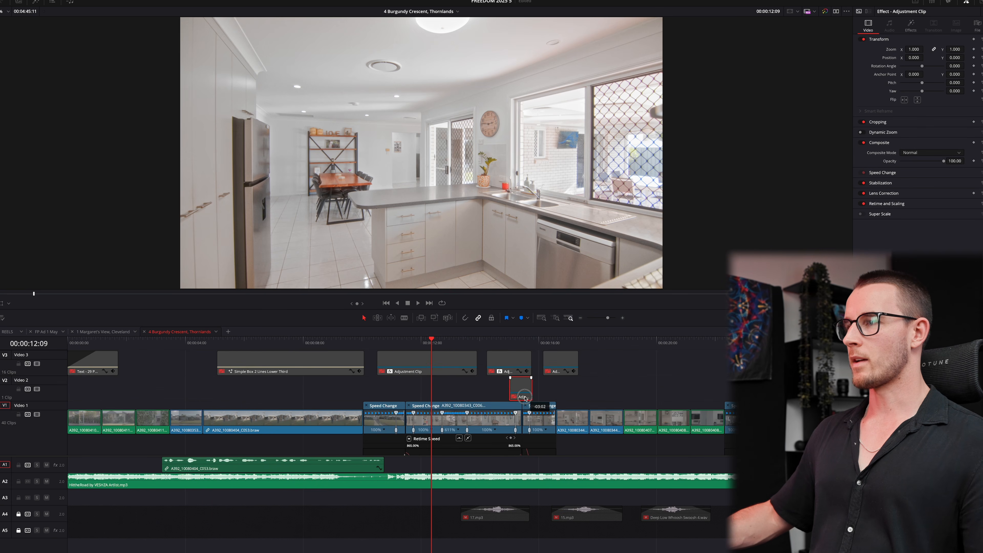
click(522, 344)
key(super+equal)
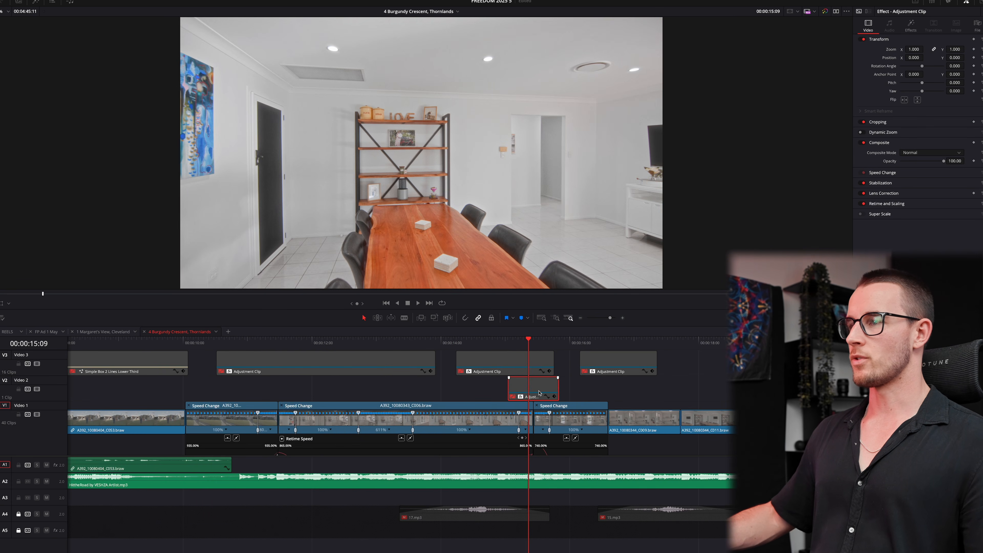
drag(615, 370, 282, 396)
key(super+z)
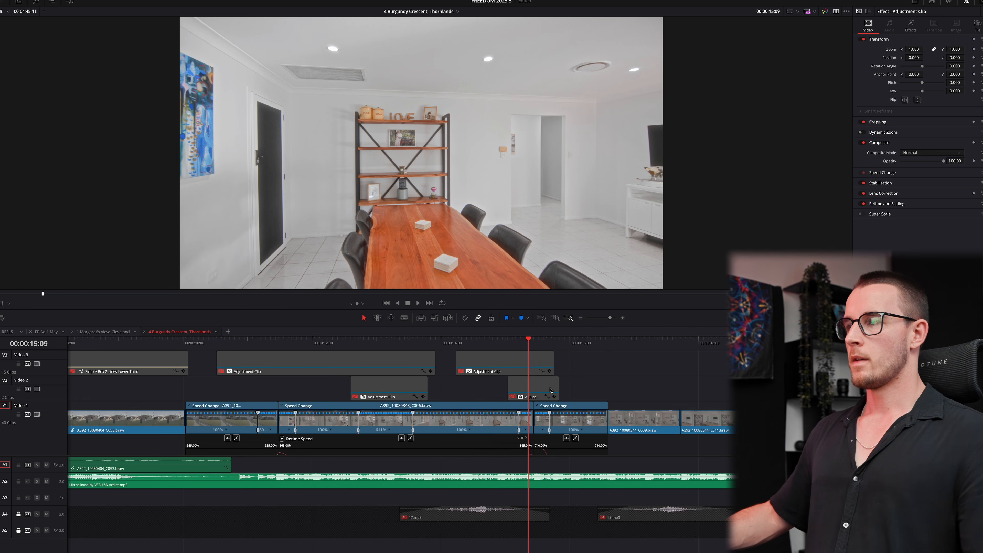
drag(549, 395, 289, 395)
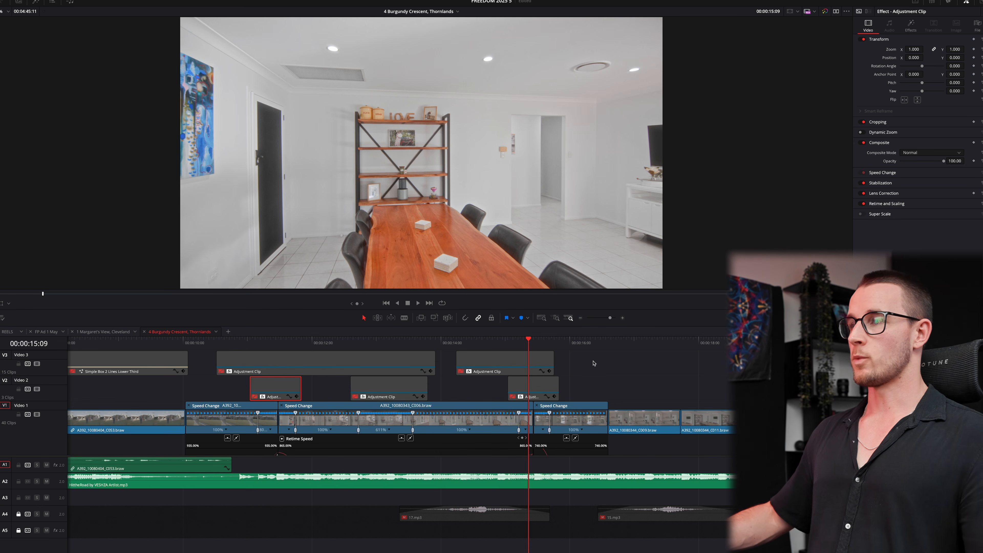
drag(594, 362, 340, 345)
key(BackSpace)
- Copy an adjustment clip over the speed-ramped cut at 23:12, placed two frames later
scroll(684, 380, down, 6)
scroll(581, 390, right, 4)
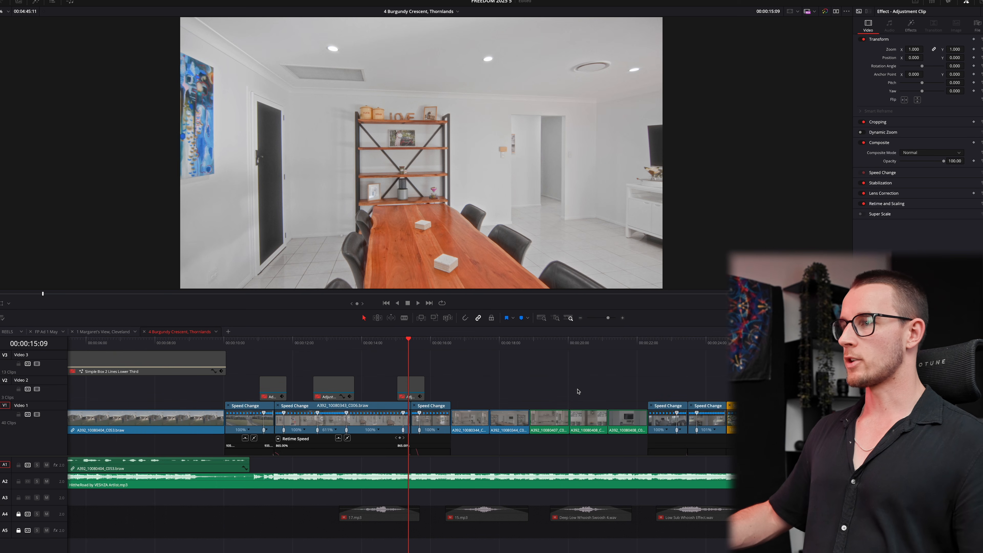
drag(410, 384, 681, 396)
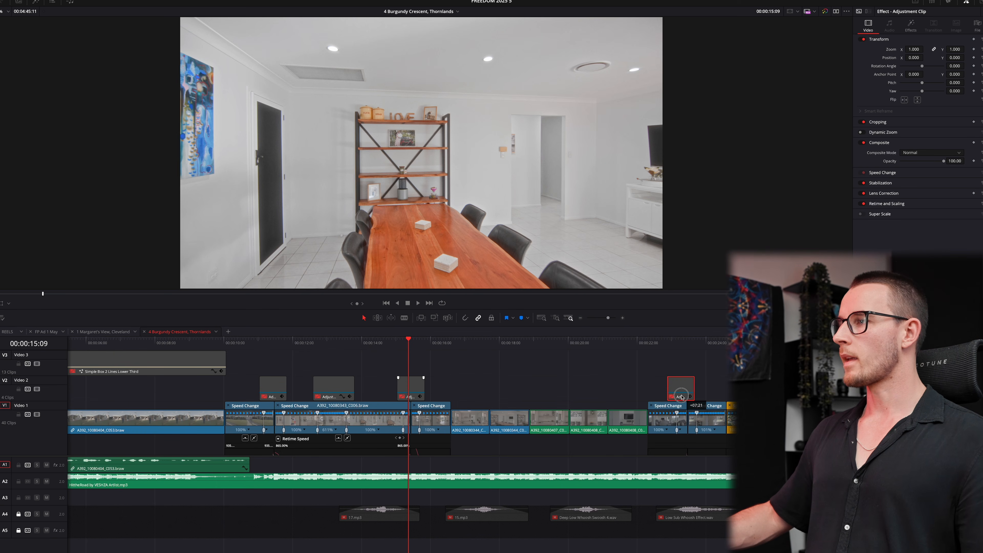
click(688, 344)
scroll(688, 344, up, 3)
drag(517, 387, 665, 391)
scroll(664, 395, down, 6)
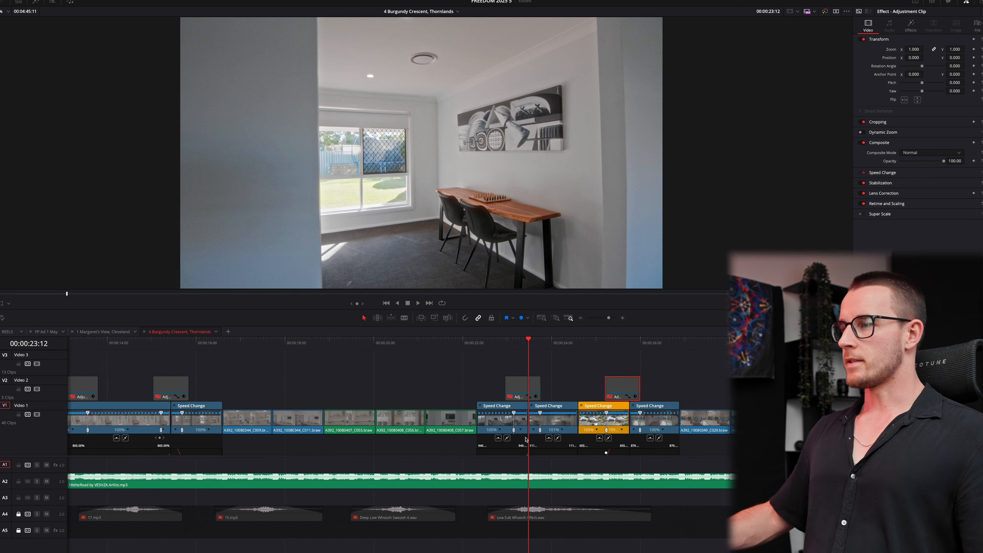
- Unlock audio track A4 and return to the house exterior at 11:00
click(18, 514)
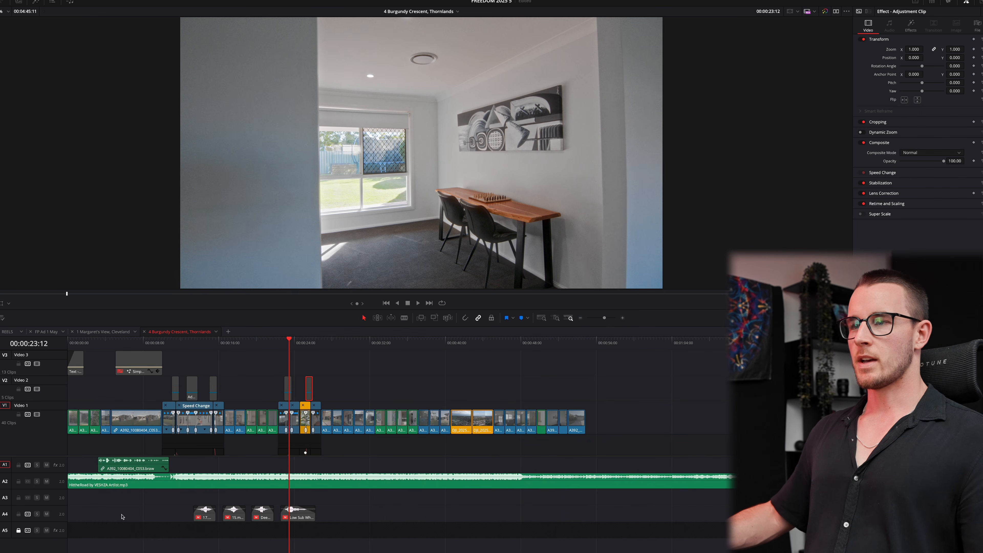
click(173, 363)
scroll(315, 401, up, 3)
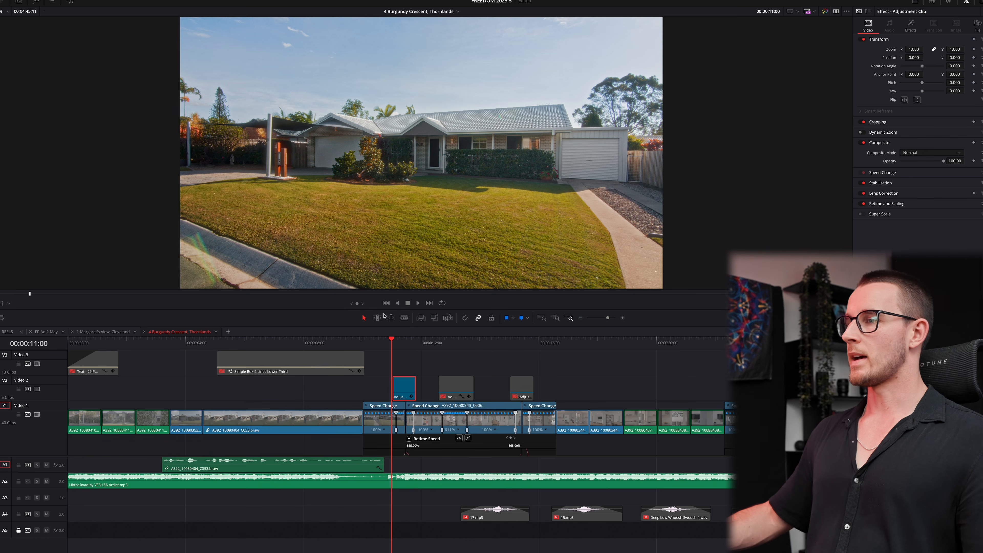
- Move the 17.mp3 whoosh onto track A3 and review it against the kitchen cut
key(space)
key(space)
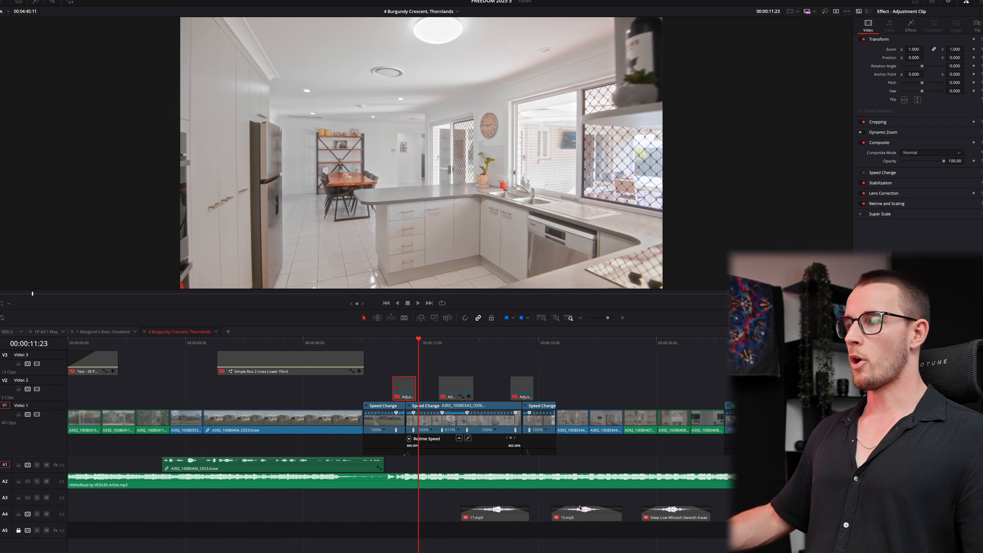
scroll(550, 519, up, 2)
drag(645, 518, 525, 499)
click(487, 342)
key(space)
scroll(517, 365, up, 2)
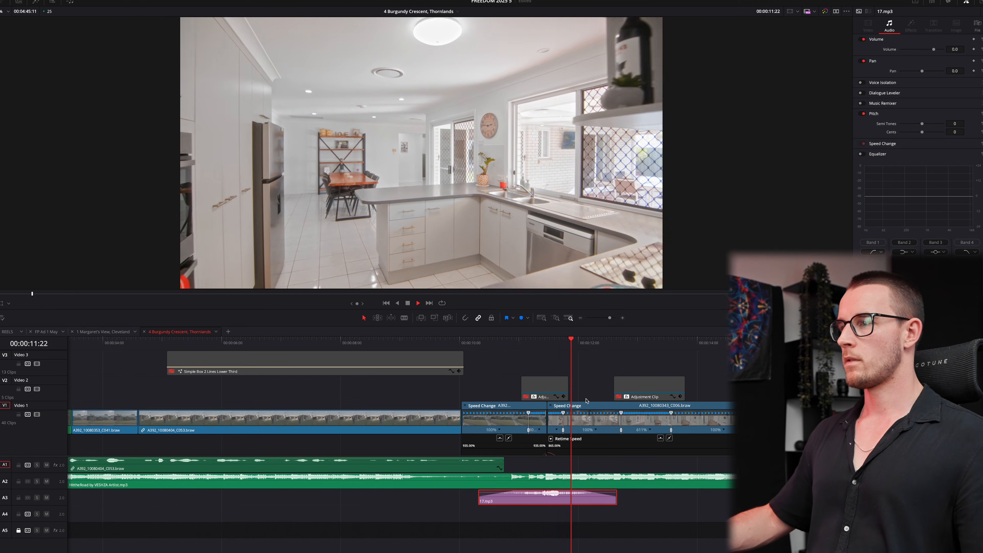
key(space)
click(545, 347)
- Move the 15.mp3 whoosh onto A3 and review the dining room to kitchen transition
drag(770, 517, 731, 499)
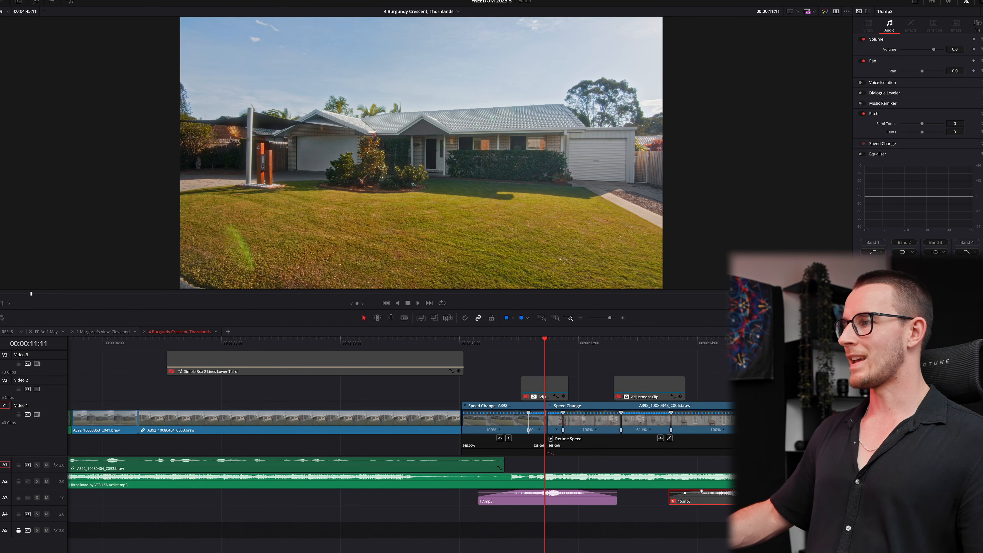
key(space)
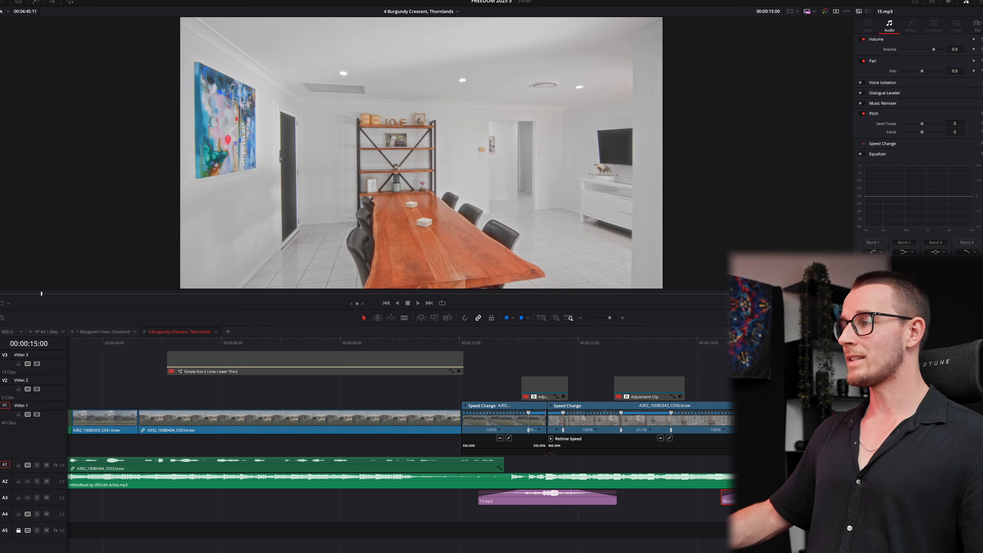
drag(826, 343, 782, 344)
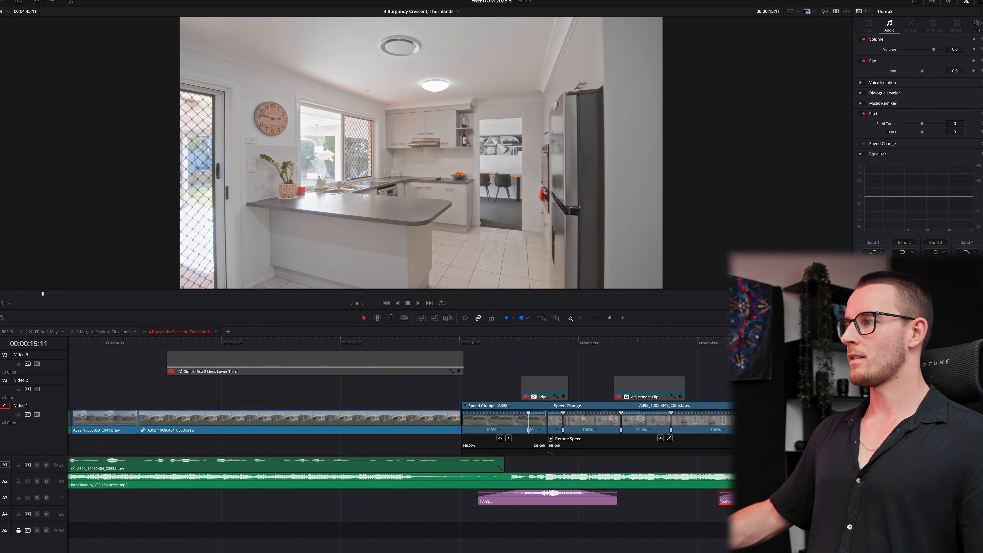
key(space)
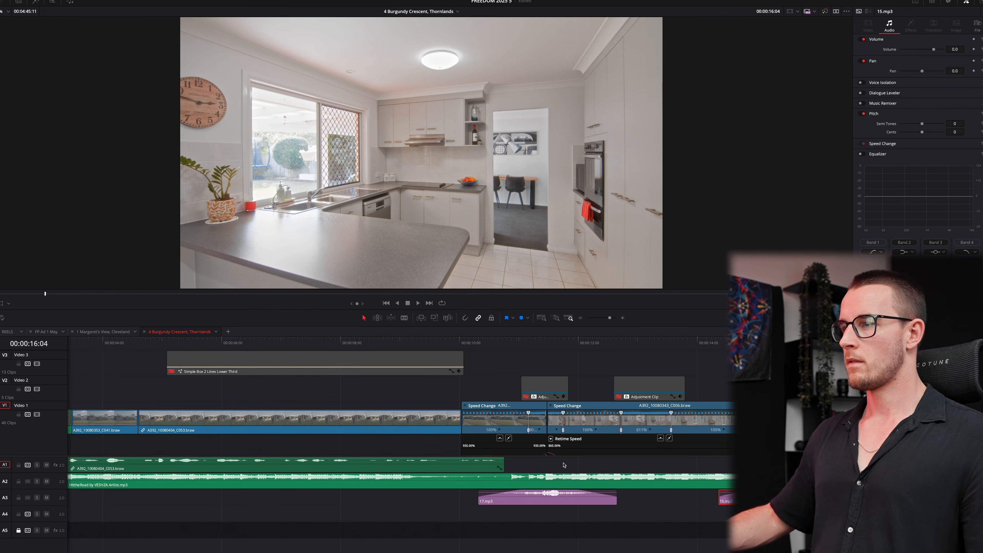
key(space)
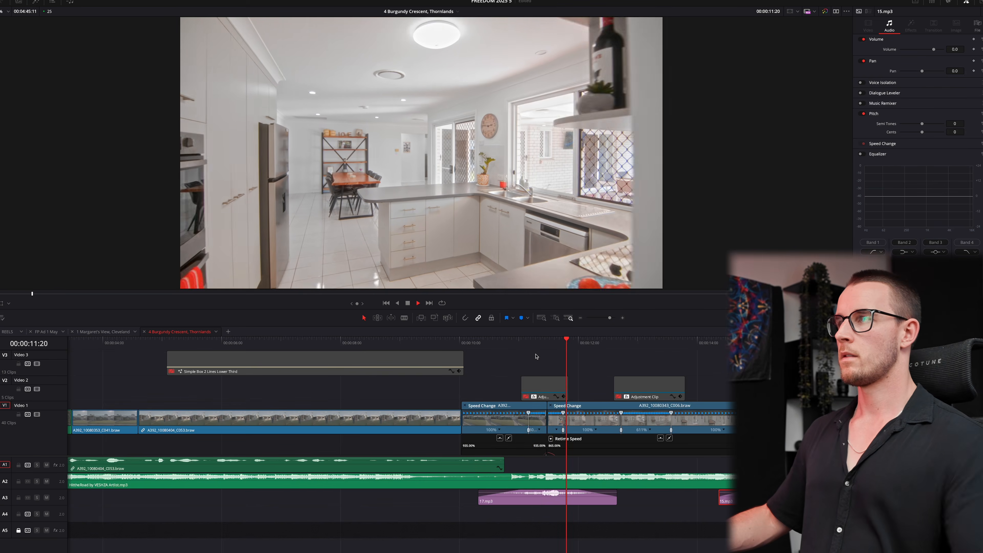
key(super+equal)
key(space)
- Place a 17.mp3 copy before 15.mp3, nudge it later, and move the adjustment clip two frames earlier
drag(484, 497, 624, 499)
key(space)
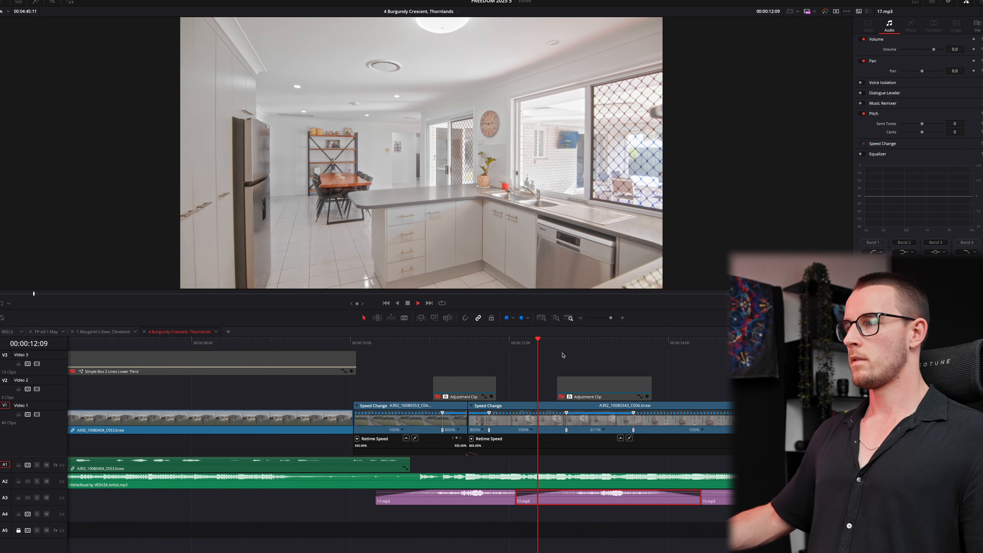
key(space)
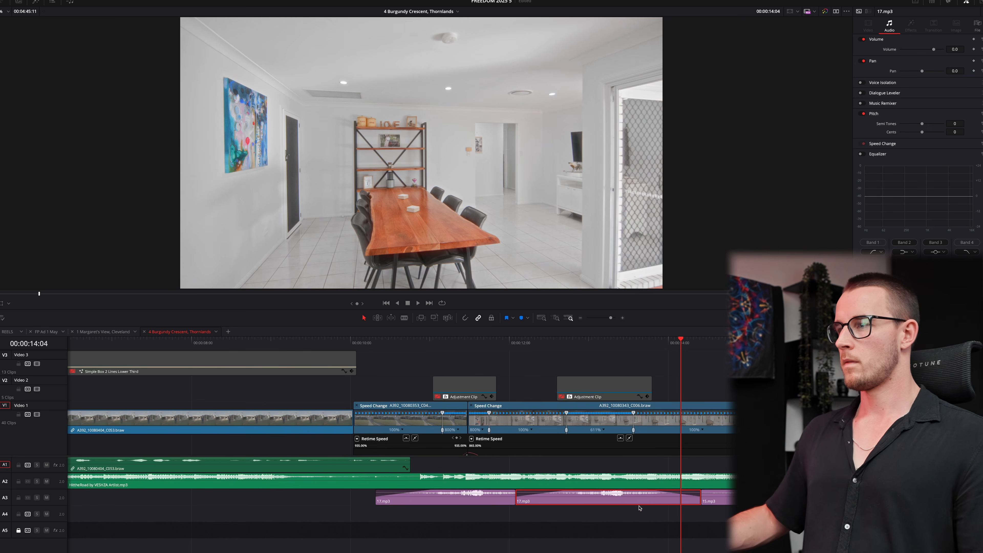
drag(644, 502, 647, 503)
click(557, 341)
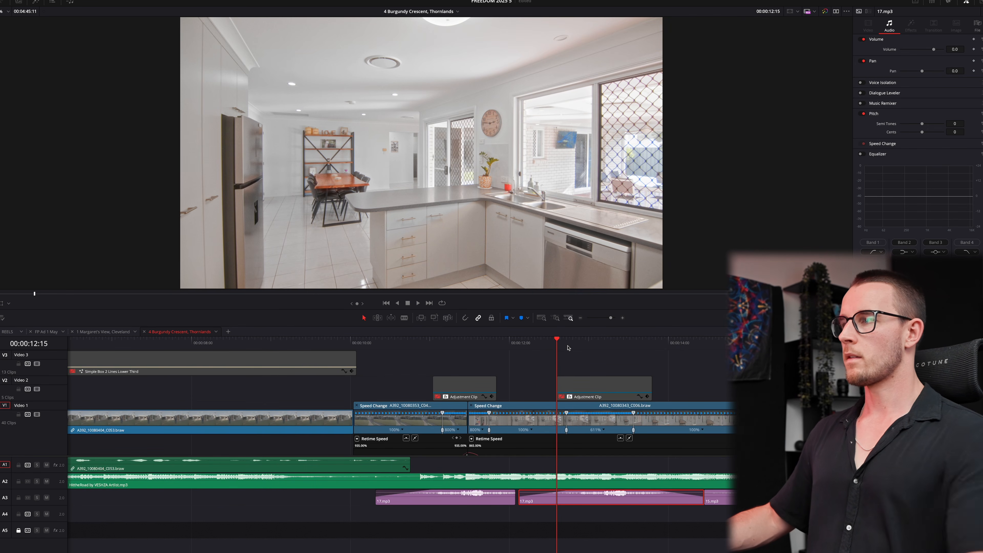
drag(606, 384, 599, 384)
- Drag C043's left Bezier handle leftward so its speed ramp eases in more gradually
key(space)
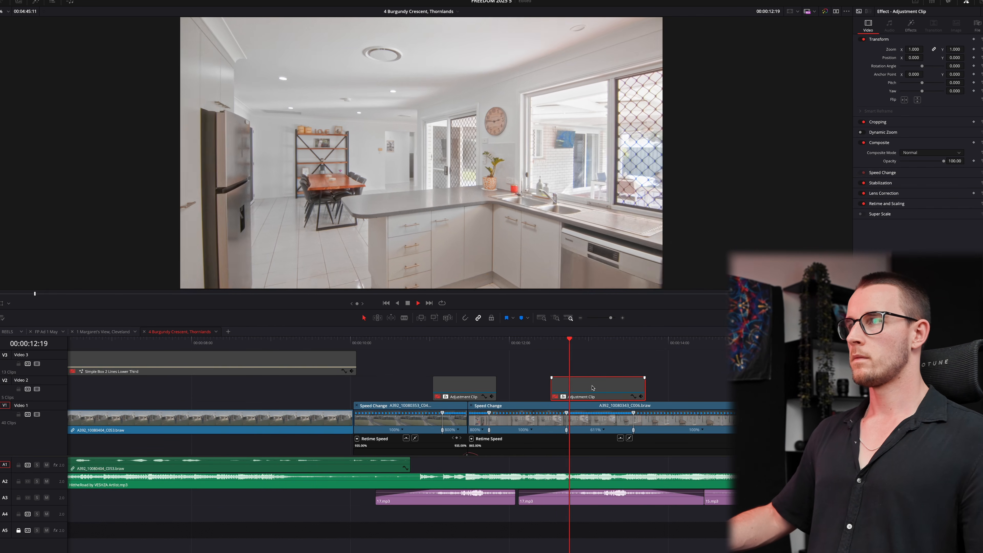
scroll(573, 393, down, 3)
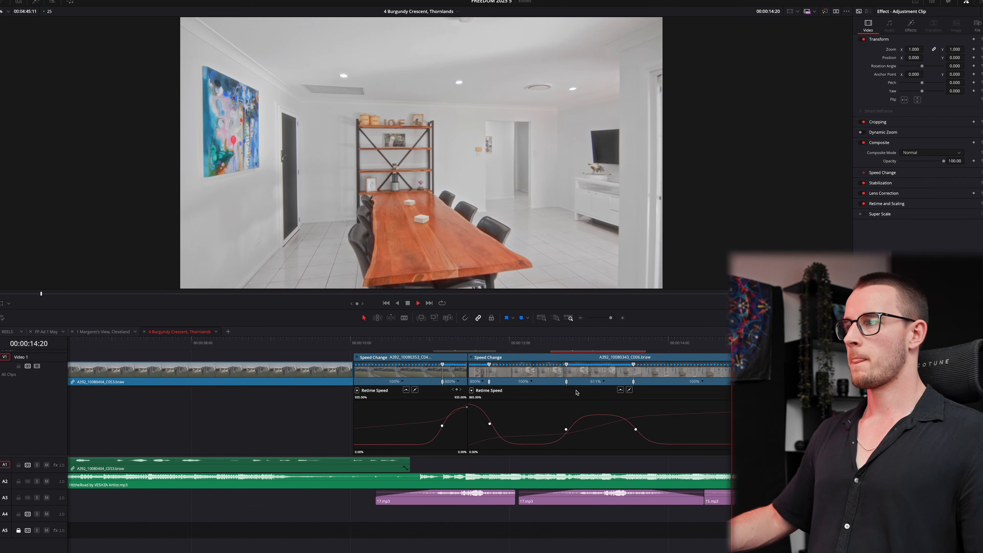
key(space)
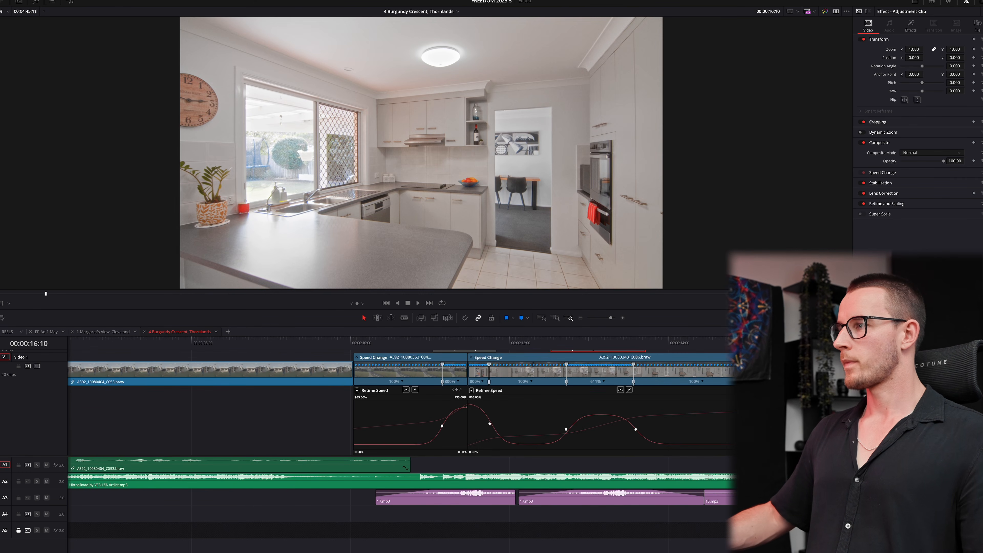
click(620, 390)
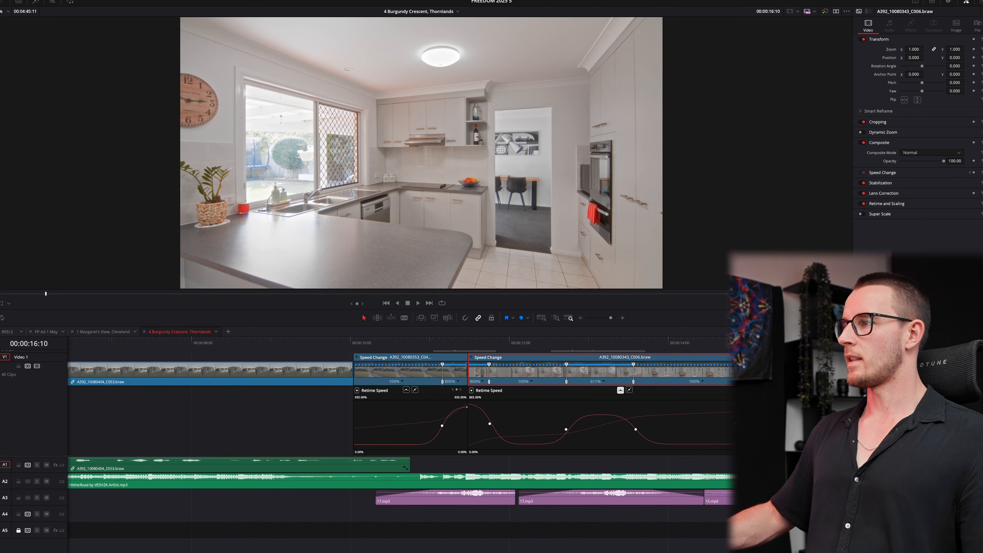
key(super+z)
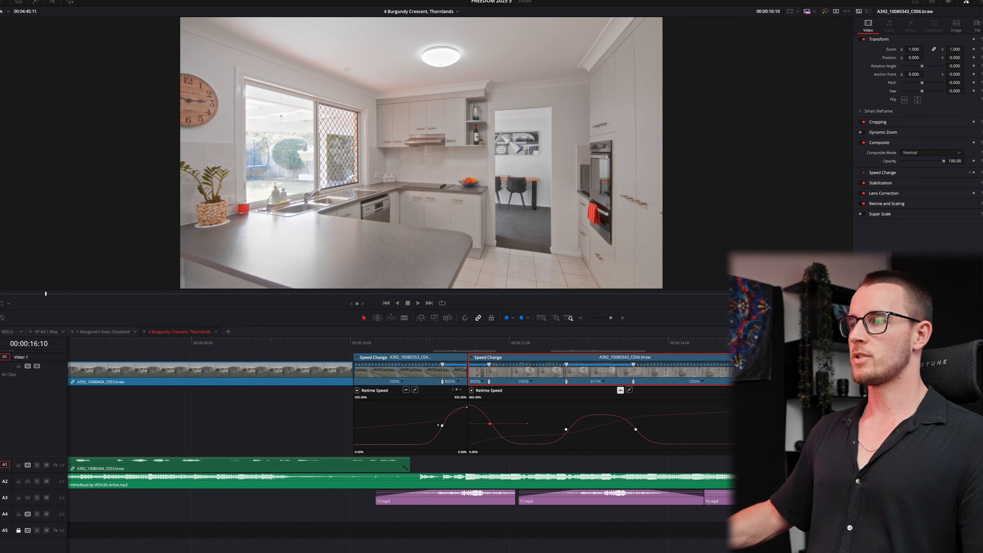
drag(413, 425, 386, 419)
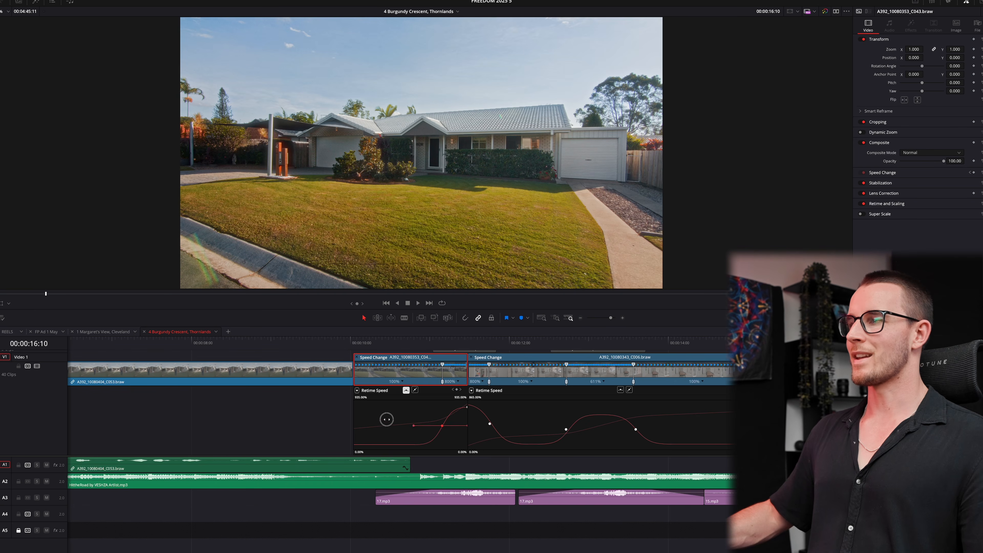
- Close the retime curves and controls for C043 and C006, then zoom out
key(super+r)
key(shift+c)
click(603, 373)
key(super+r)
key(shift+c)
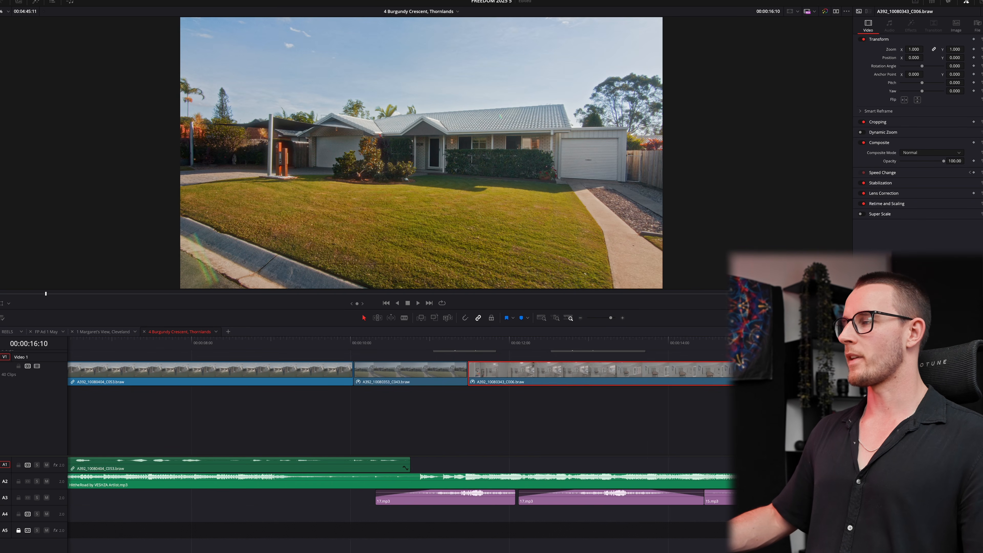
key(super+minus)
key(super+minus)
- Move the Deep Low Whoosh from A4 to A3, enable it, and nudge the adjustment clip two frames later
drag(470, 519, 568, 501)
key(d)
click(519, 343)
key(super+equal)
key(super+equal)
key(space)
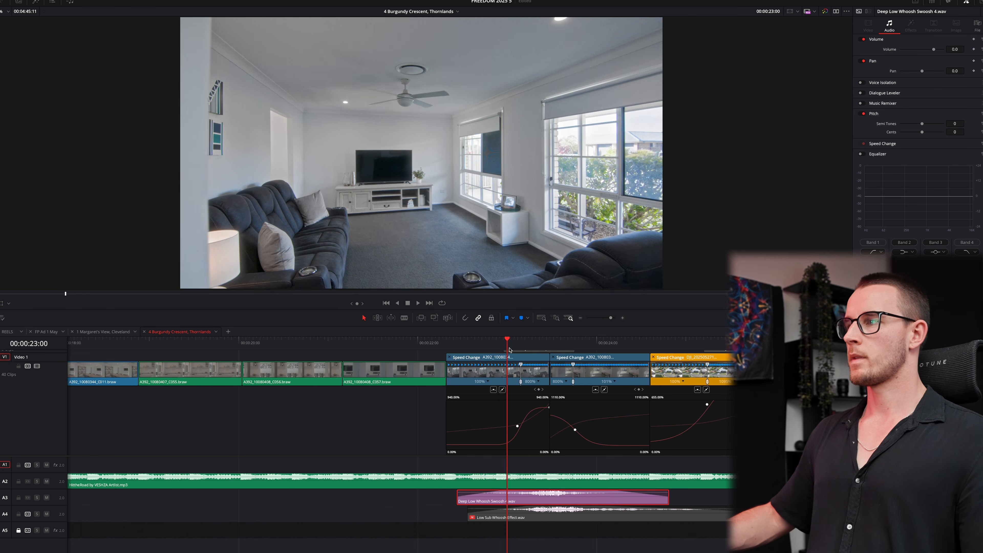
scroll(550, 397, up, 2)
drag(550, 397, 557, 389)
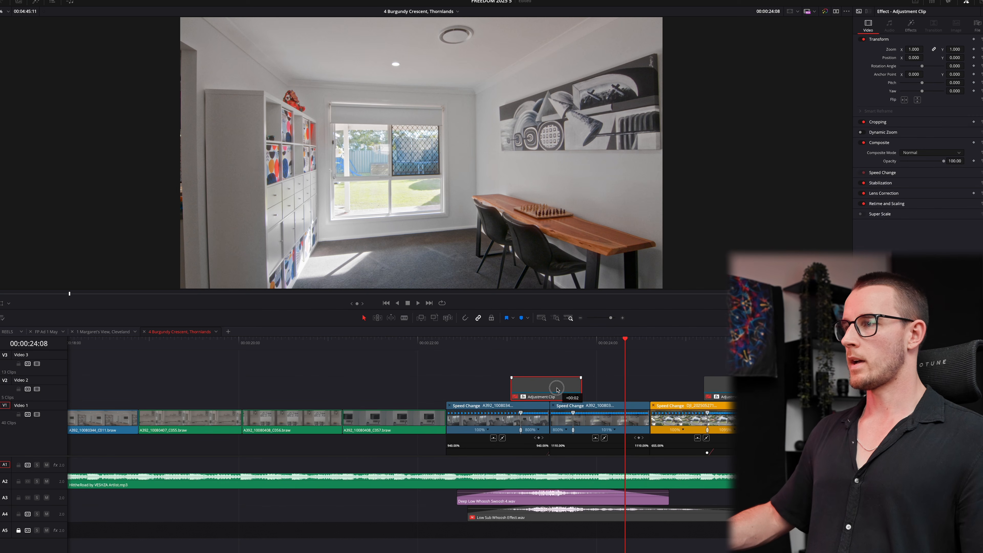
- Duplicate the Deep Low Whoosh Swoosh 4.wav directly after the first on A3
drag(598, 500, 802, 500)
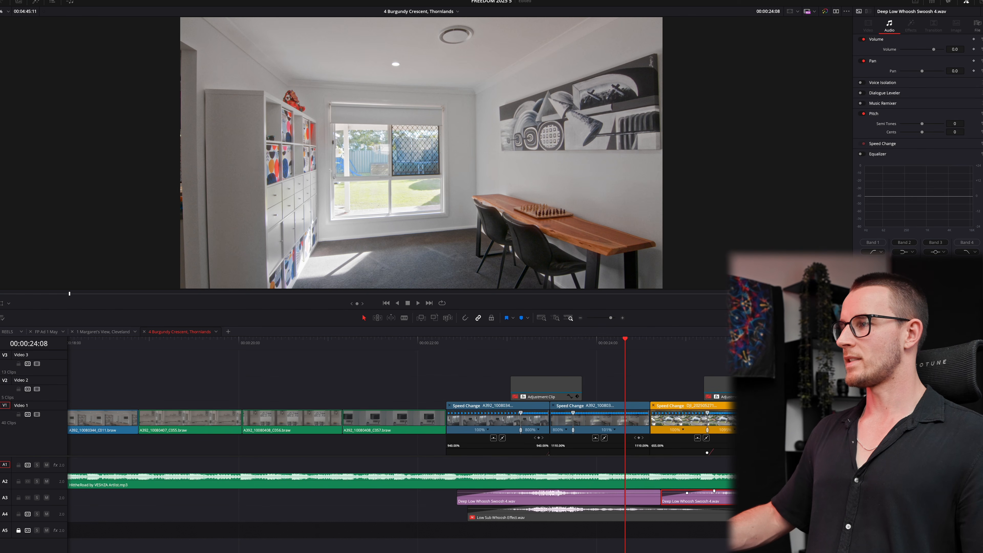
key(space)
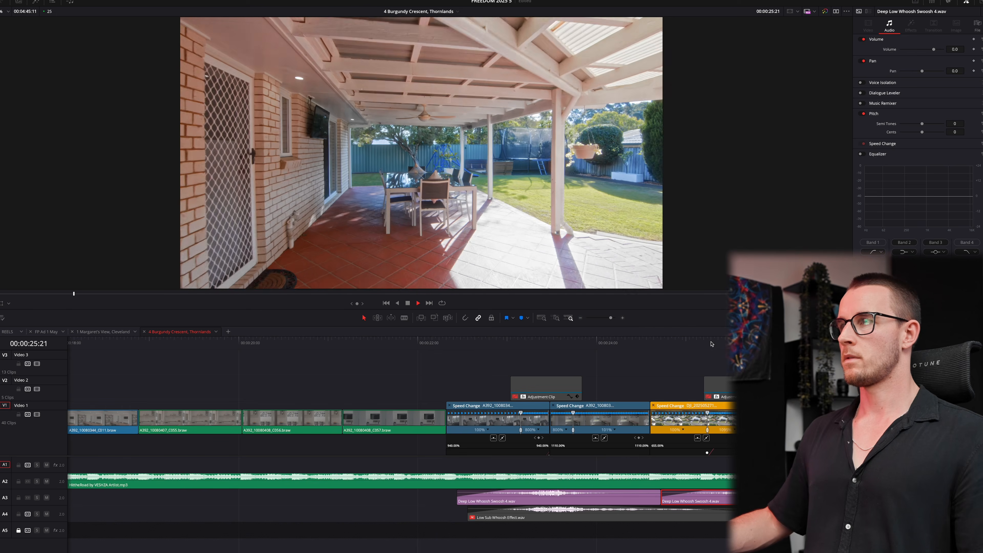
key(space)
scroll(754, 402, down, 3)
- Close the retime curves on the DJI clip, C017 and C015, then zoom out
click(712, 371)
key(super+r)
key(shift+c)
click(600, 372)
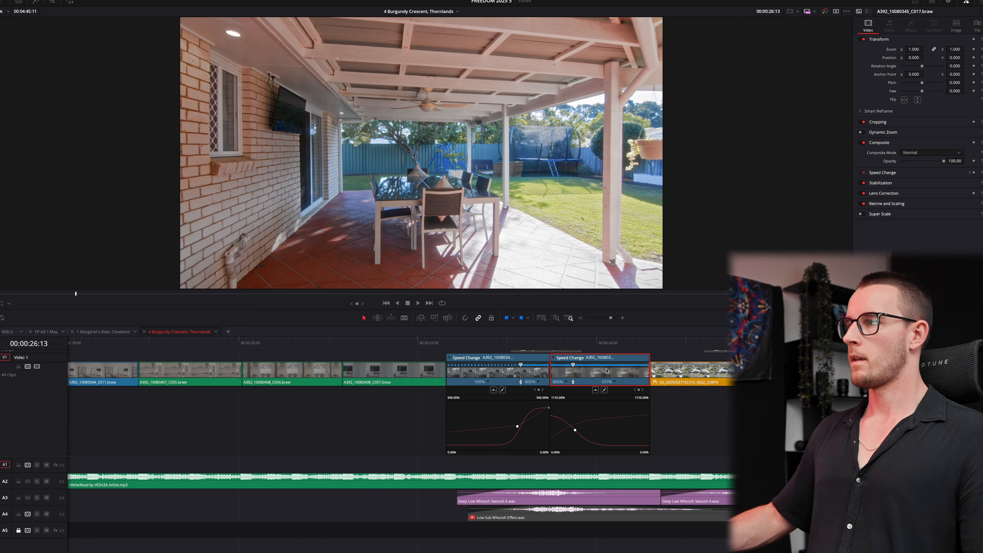
key(super+r)
key(shift+c)
click(488, 371)
key(super+r)
key(shift+c)
key(shift+z)
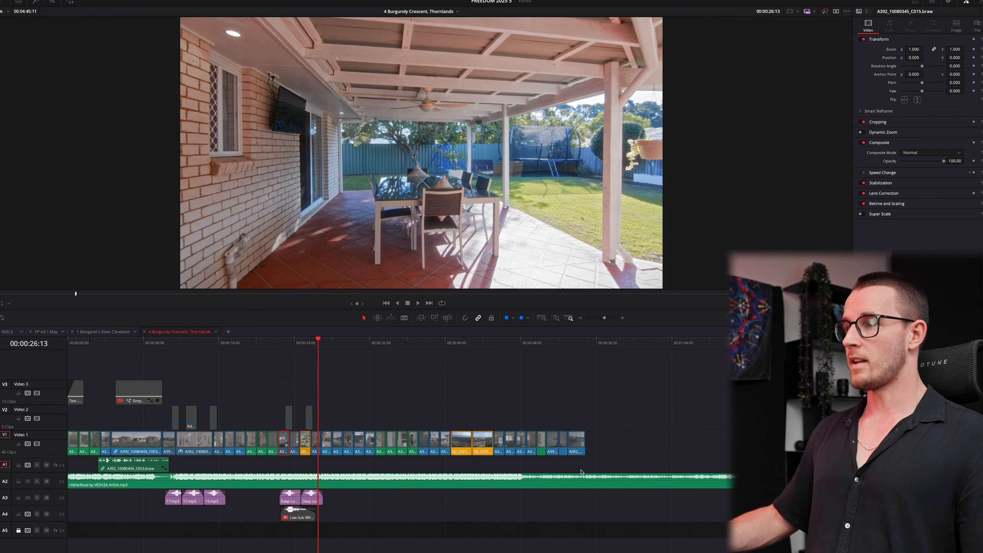
- Blade the music on A2 near 56:14 and delete its tail
click(607, 485)
key(a)
click(670, 486)
key(BackSpace)
- Delete the stray Video 3 clips and move the two red clips down onto Video 2
key(shift+z)
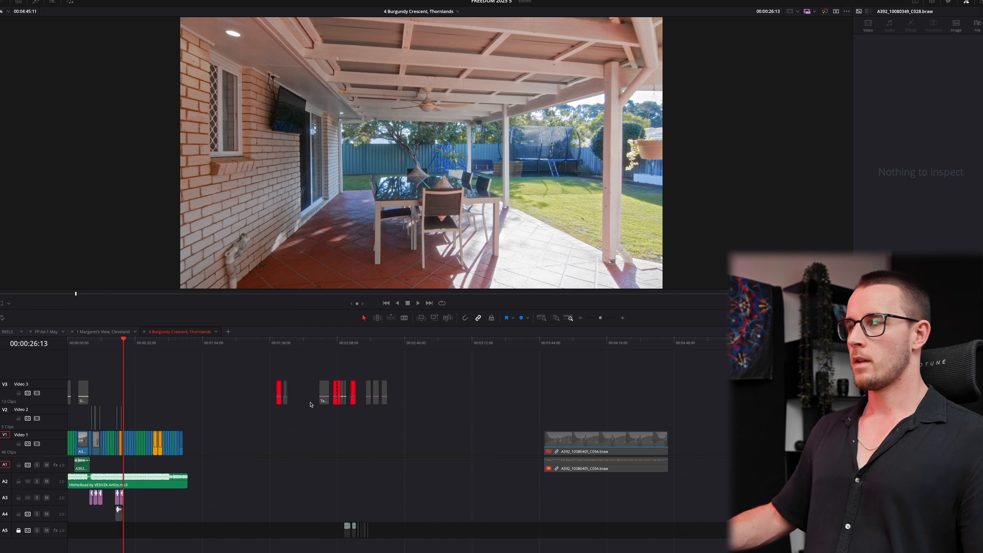
drag(301, 365, 425, 407)
key(BackSpace)
click(278, 394)
drag(277, 393, 176, 417)
- Turn on snapping and enable the disabled Freedom Property Logo 2.png clip near 52:11
click(186, 343)
scroll(539, 473, up, 10)
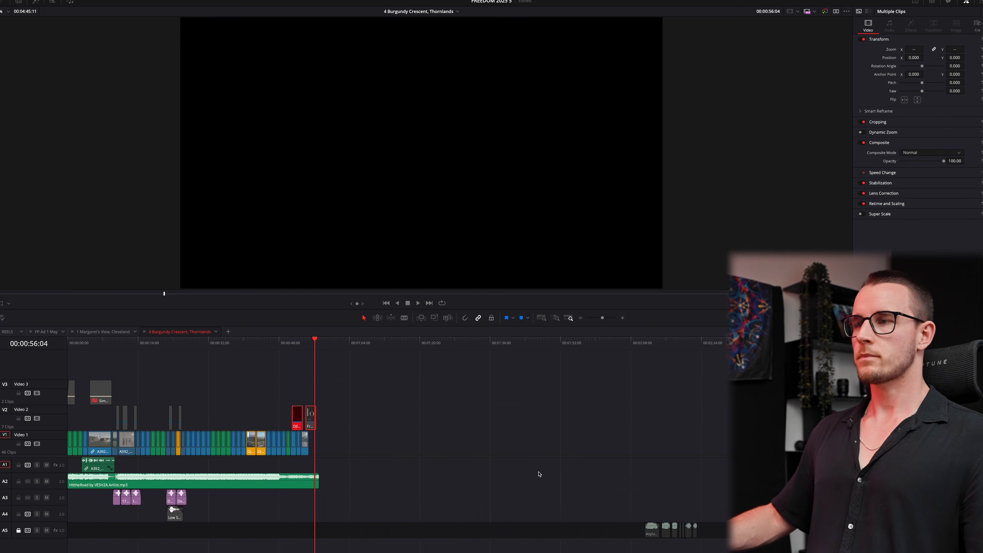
click(570, 442)
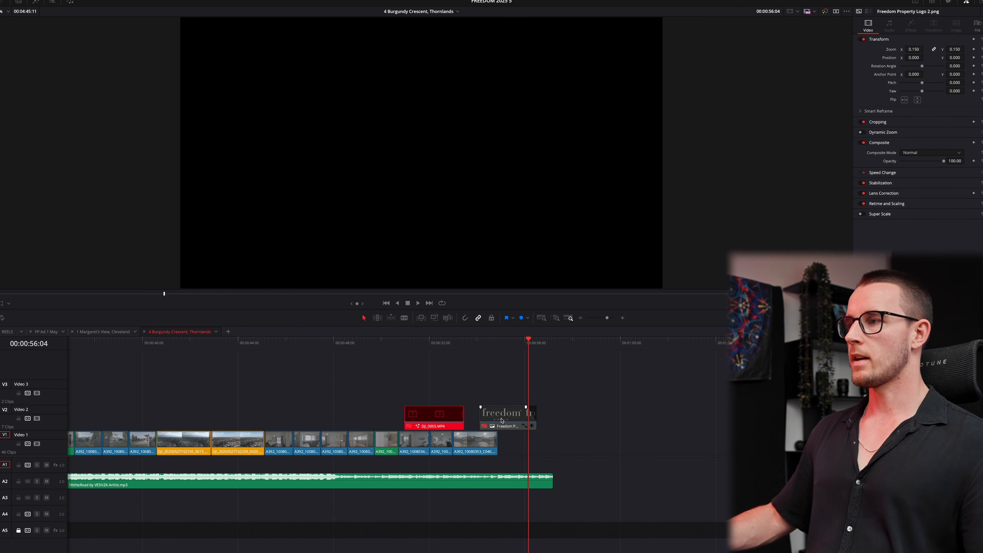
drag(502, 421, 472, 408)
key(super+z)
key(n)
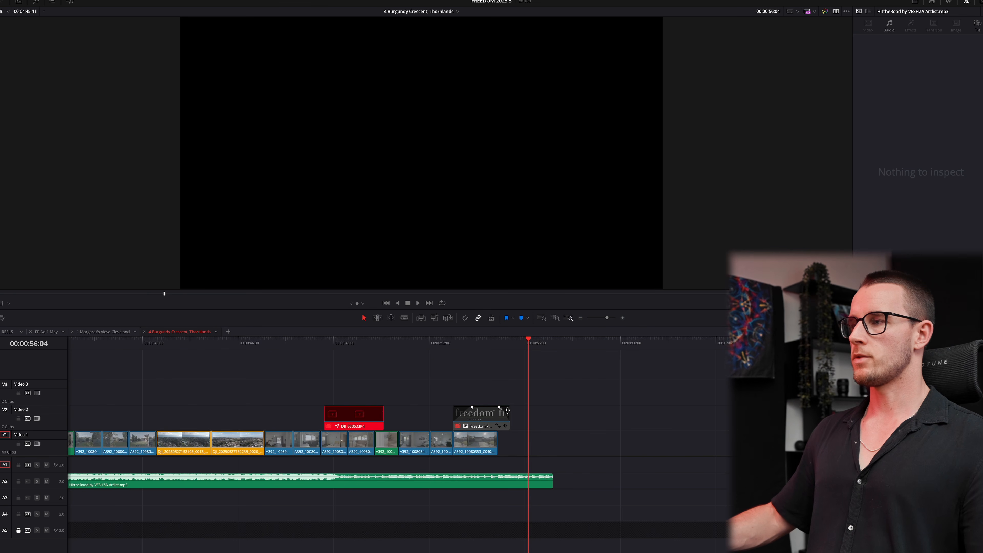
click(440, 344)
key(space)
click(481, 420)
key(d)
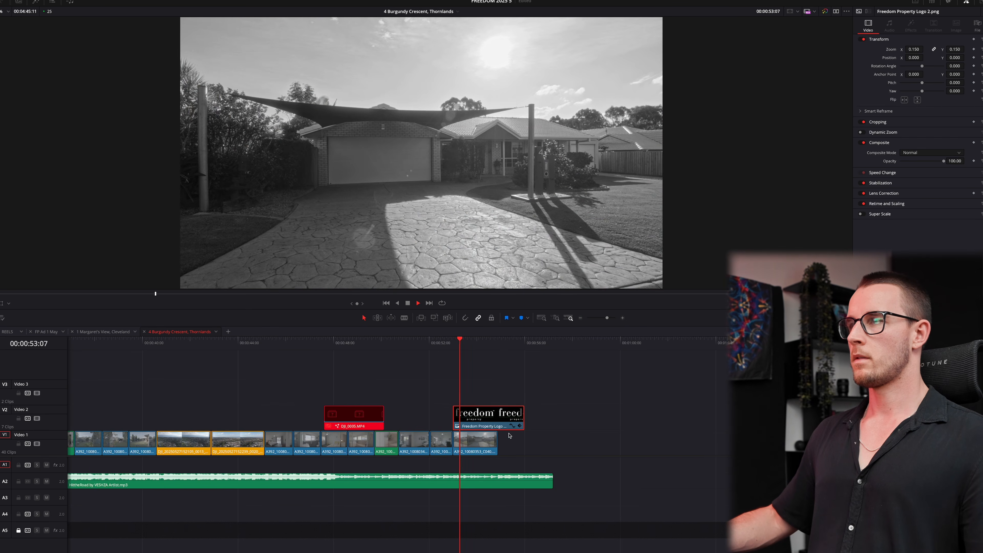
- Trim the music's end back to the playhead and extend the Freedom logo to 56:15
key(super+equal)
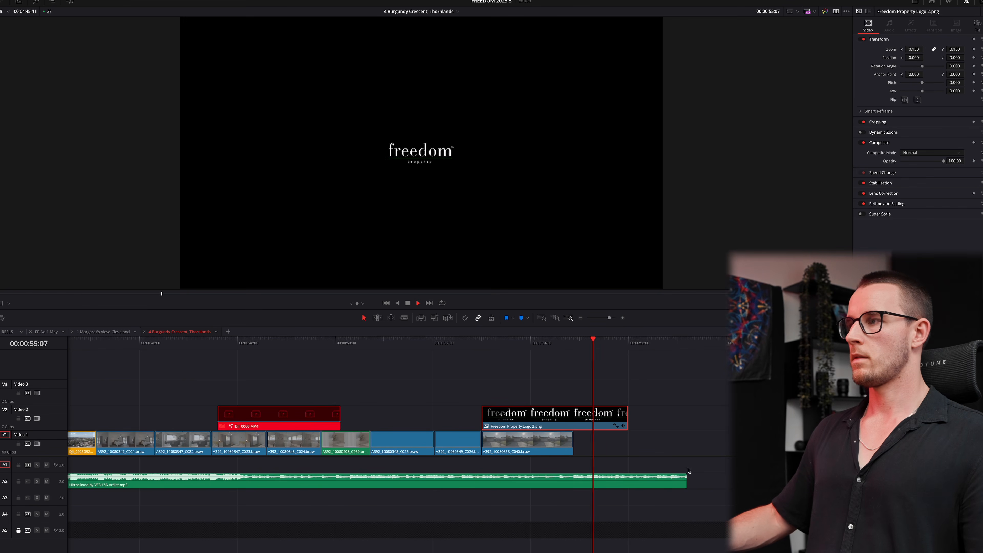
drag(685, 482, 657, 479)
drag(626, 415, 657, 414)
- Roll off the final music section's high frequencies using EQ Band 4
click(514, 485)
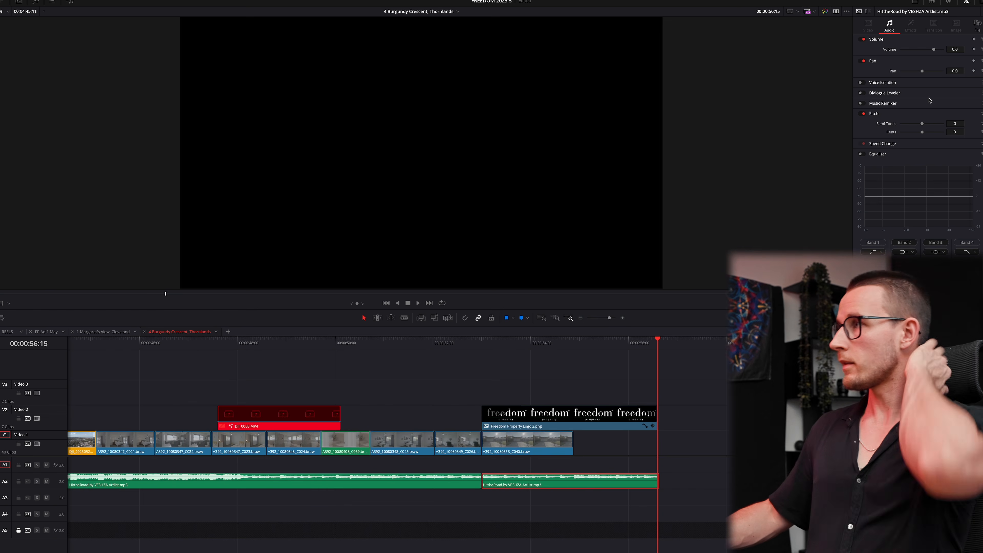
click(966, 242)
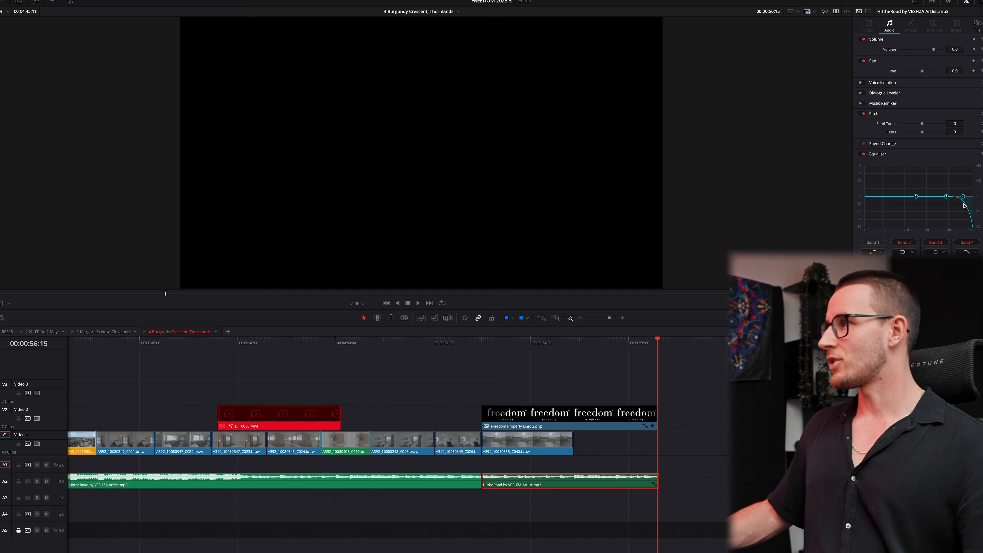
drag(968, 196, 895, 197)
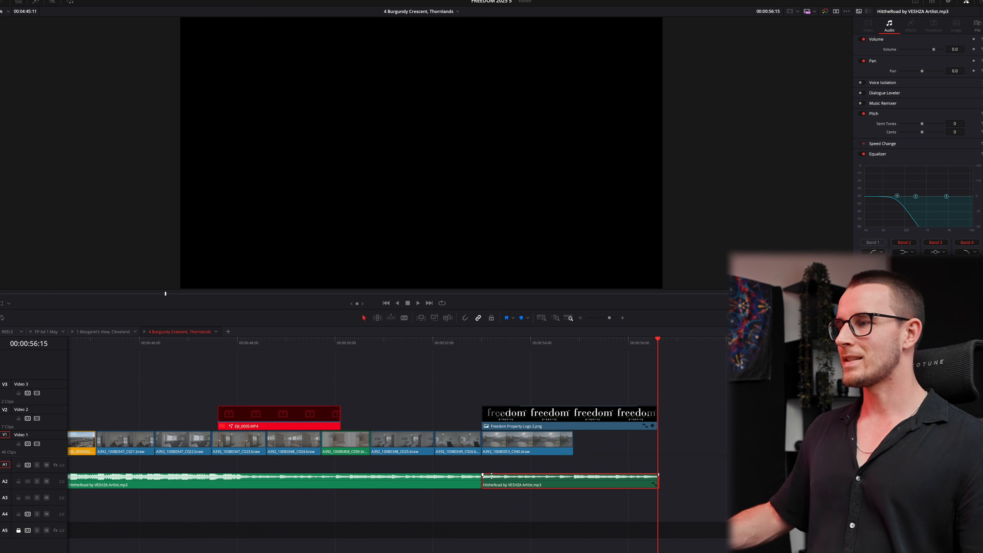
- Add and widen a cross fade at the music cut, fade the music out, and review the ending
right_click(481, 480)
click(497, 515)
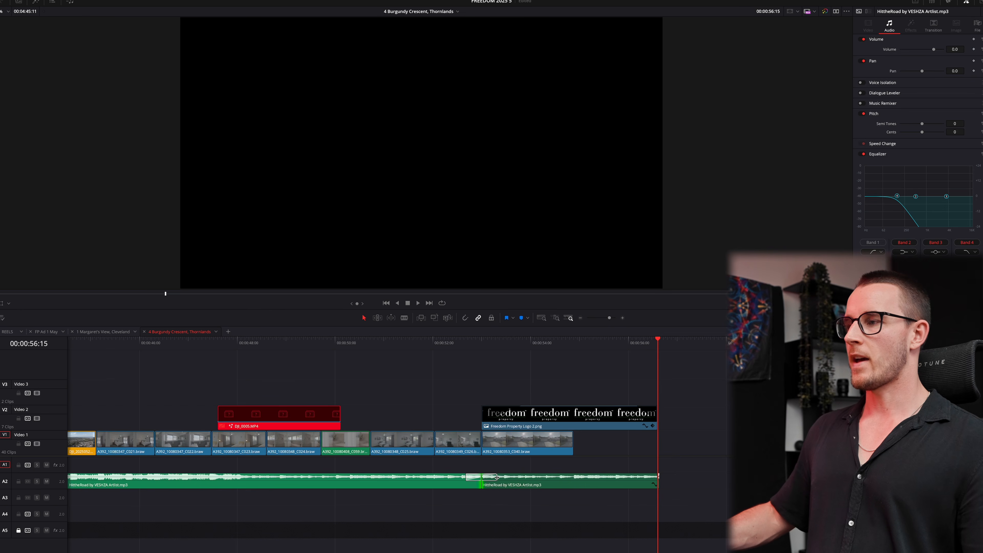
drag(497, 478, 537, 477)
drag(657, 474, 597, 470)
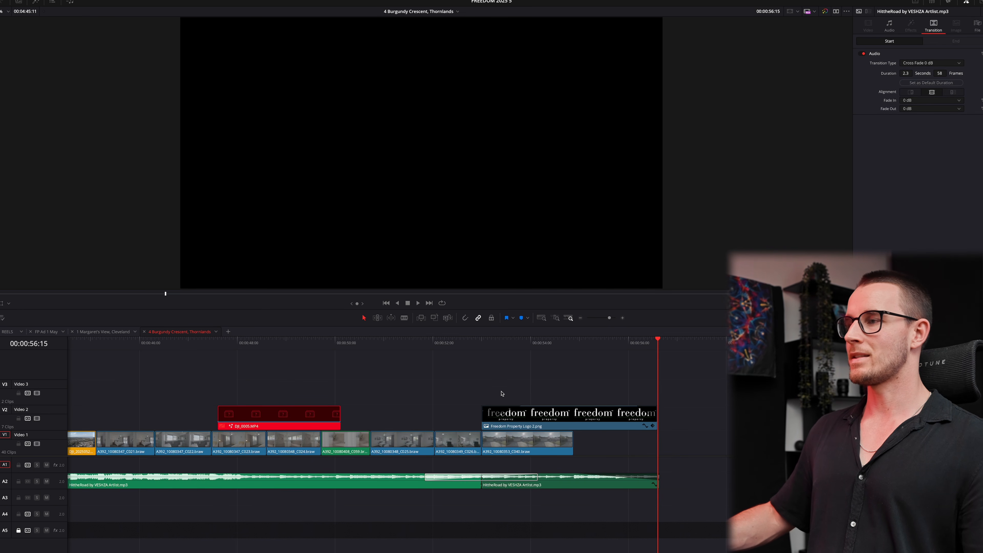
click(441, 343)
key(space)
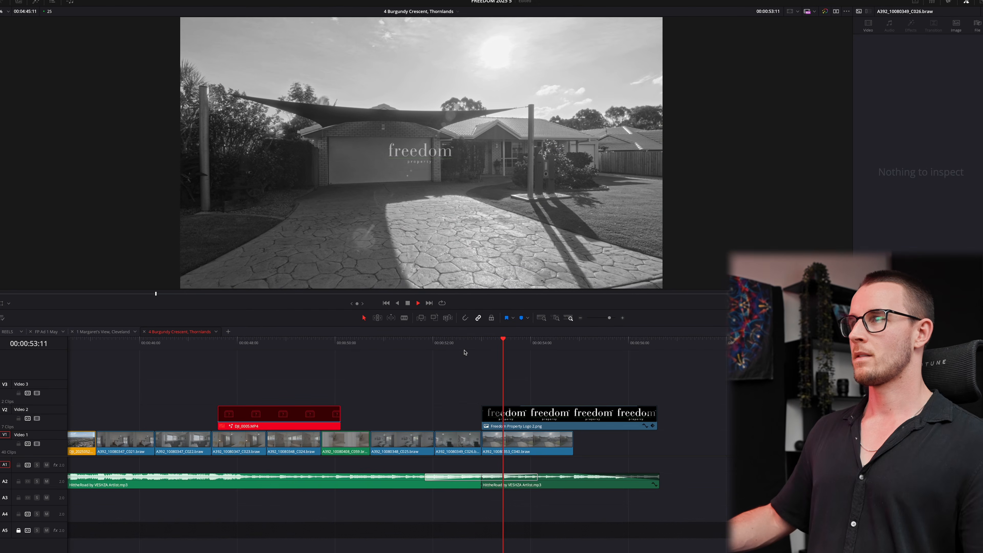
key(shift+z)
key(space)
- Select all 36 Video 1 clips and stabilize them in Similarity mode
drag(293, 444, 15, 434)
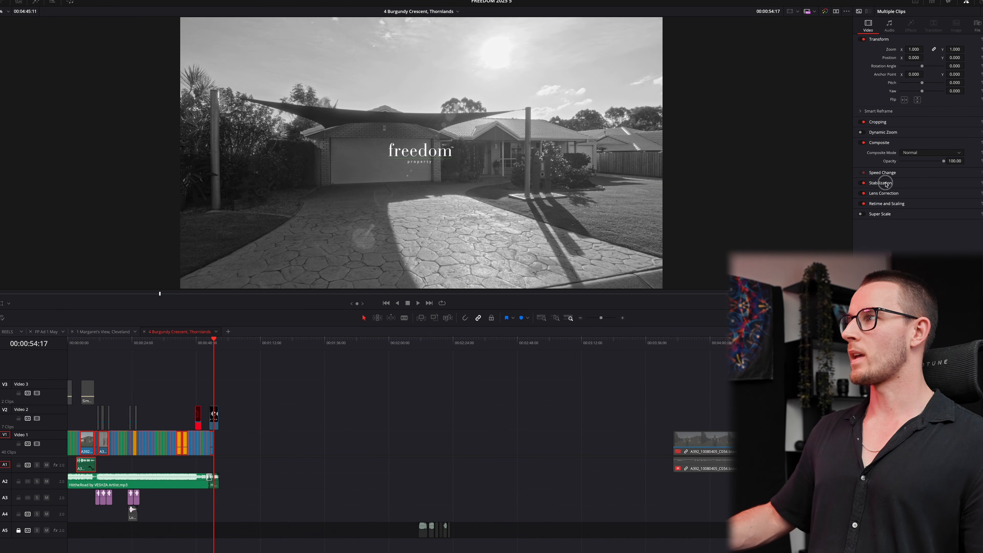
click(880, 183)
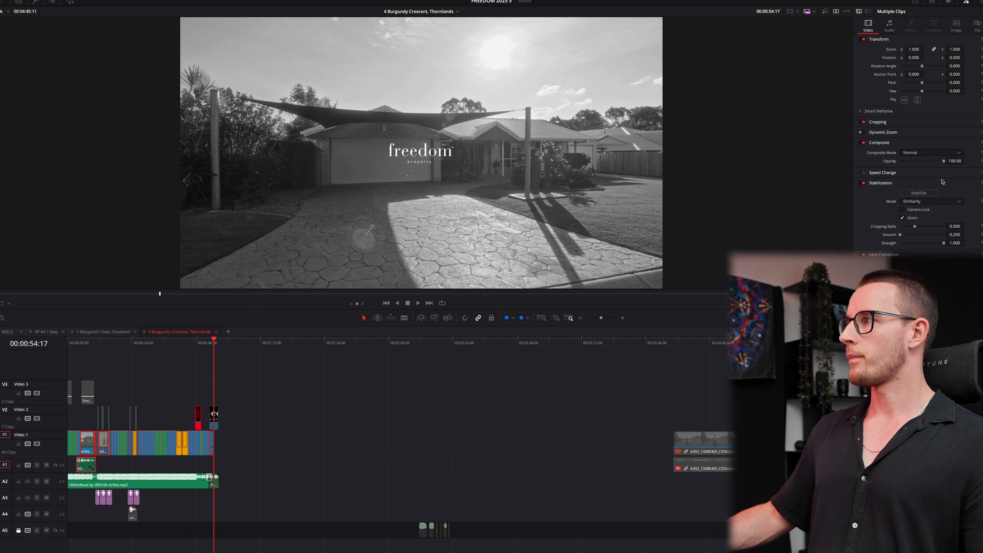
click(922, 193)
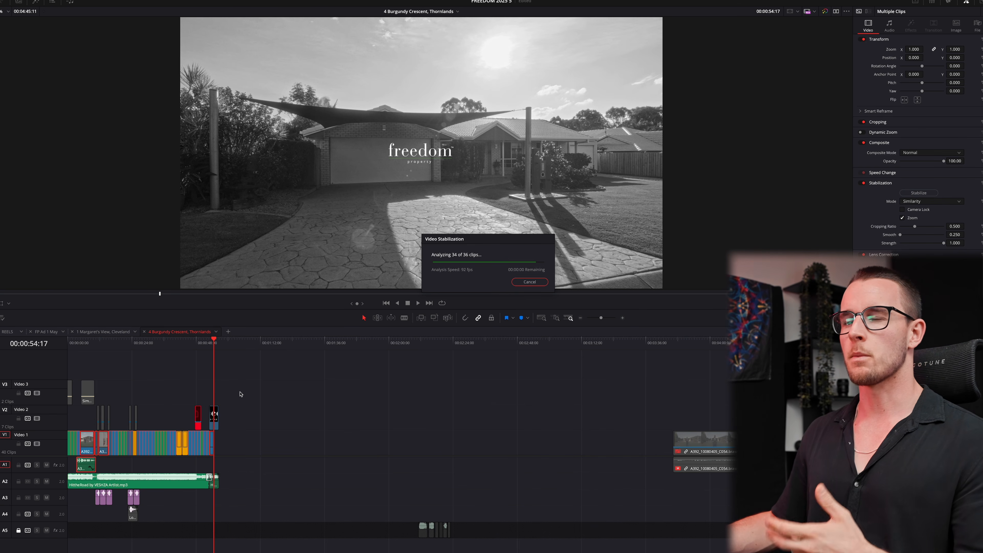
key(Home)
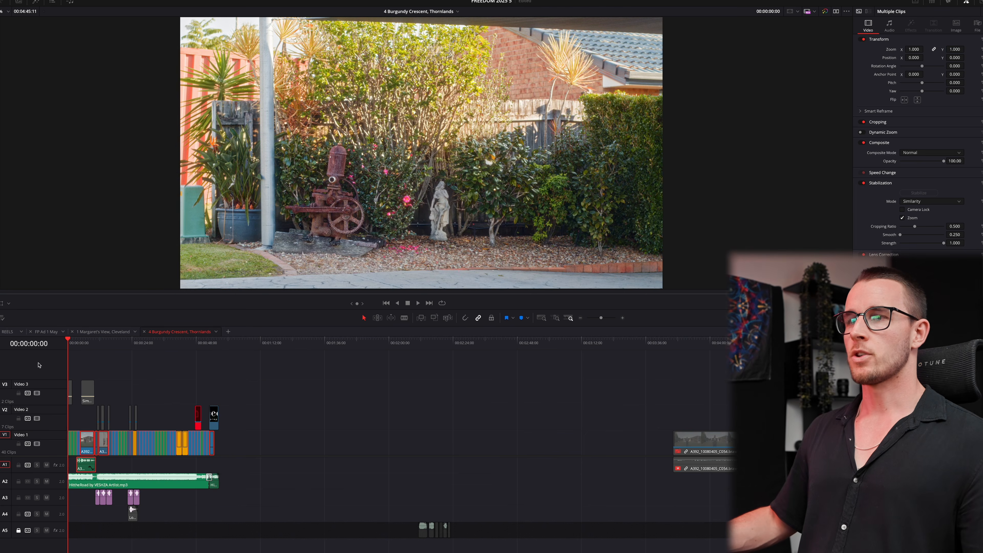
scroll(280, 431, up, 10)
click(171, 388)
drag(150, 387, 177, 388)
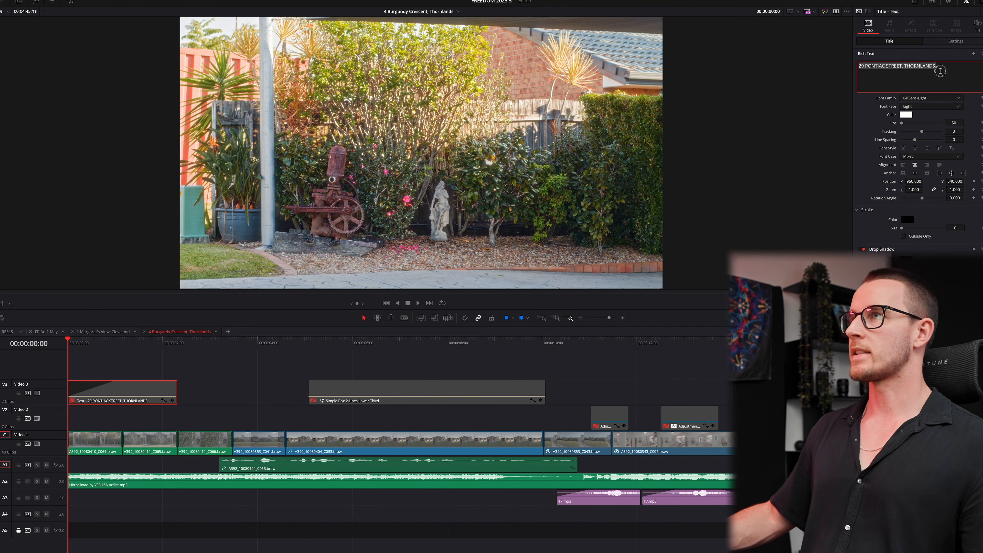
text(4)
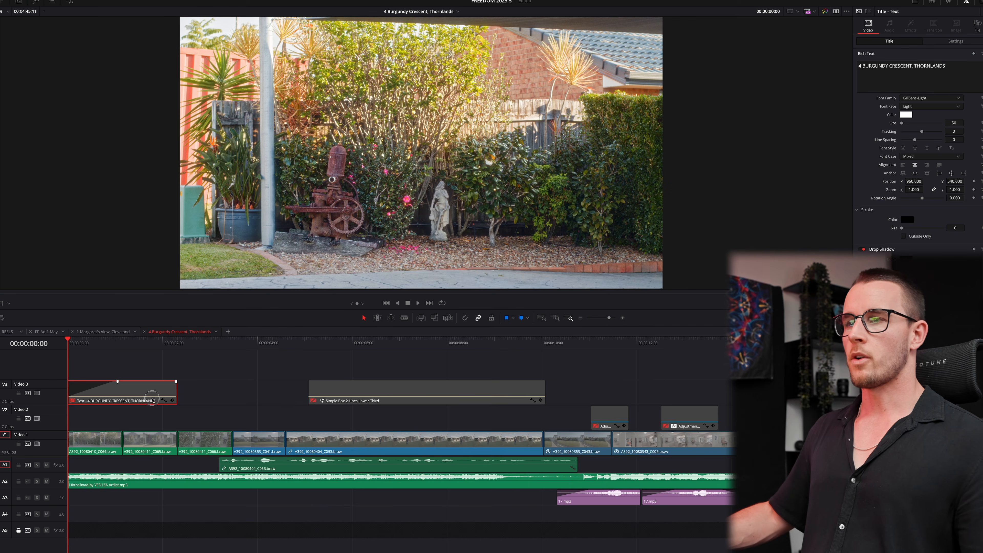
- Move the lower third down to Video 2 and replace its main text with the agent's full name
drag(399, 395, 377, 421)
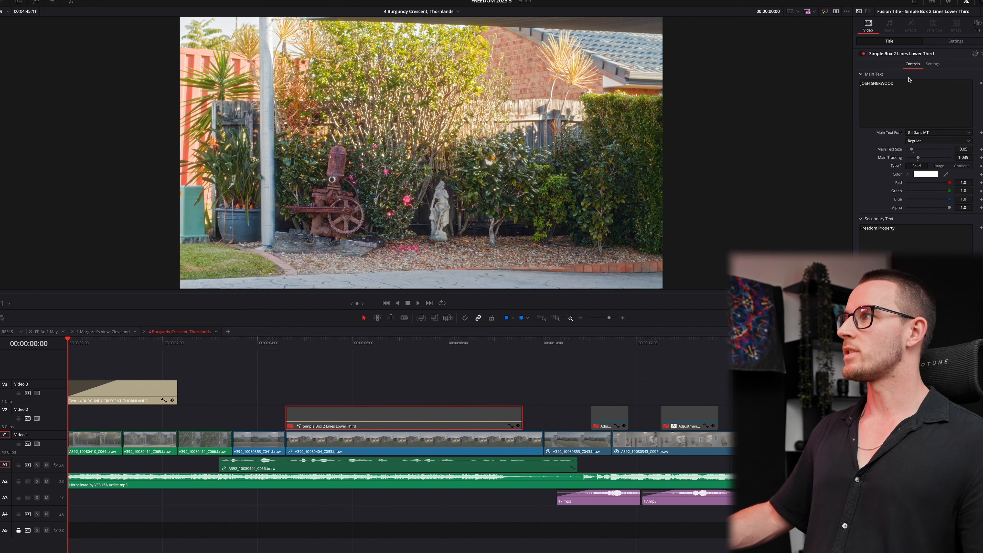
triple_click(903, 88)
text(toma)
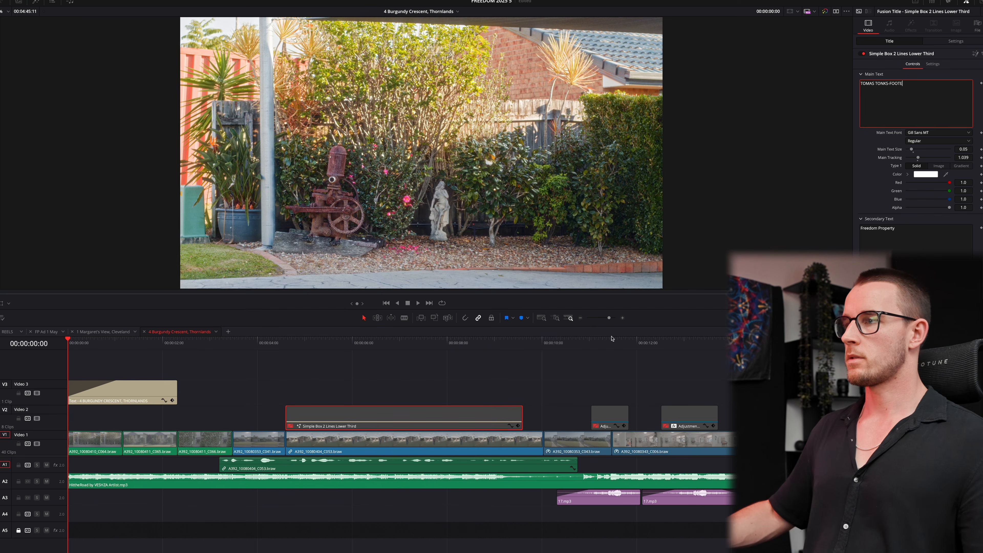
click(446, 387)
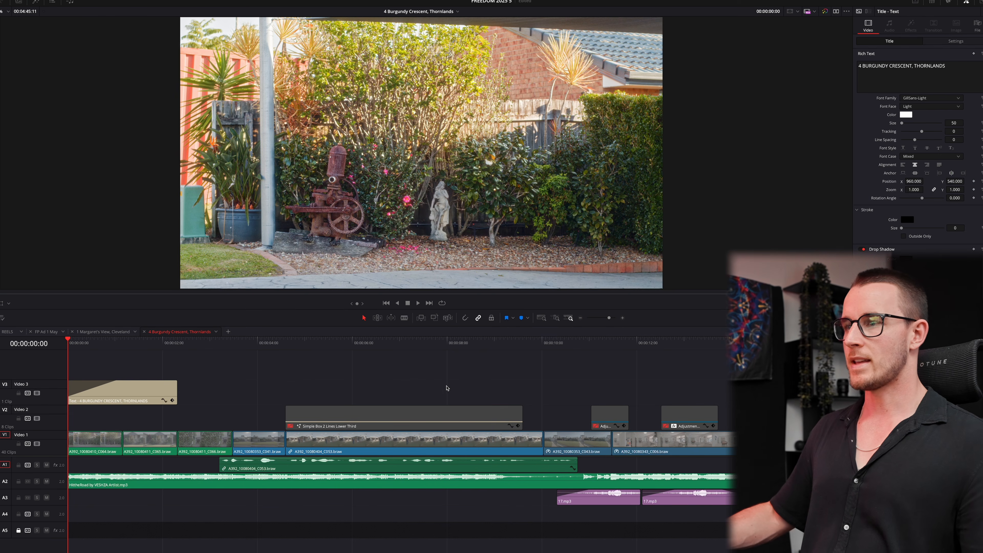
- Split the A2 music around the voiceover, lower that part to -19.6, and add a 16-frame cross fade
click(218, 482)
click(565, 484)
key(a)
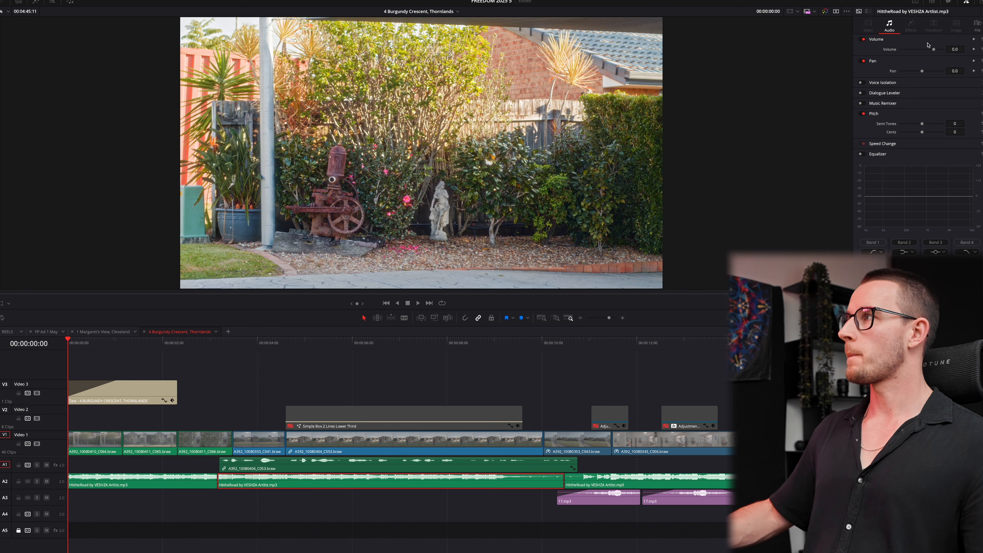
click(927, 50)
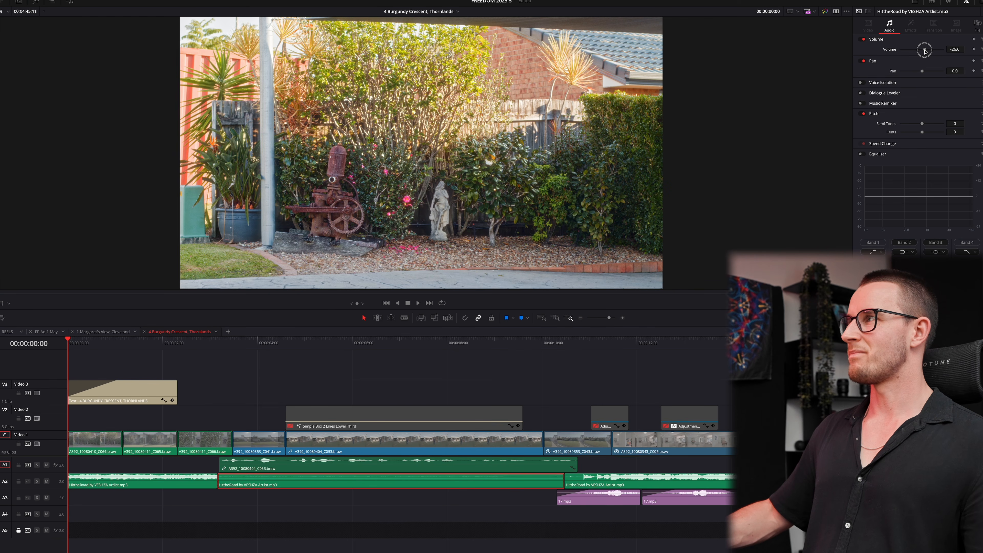
click(218, 479)
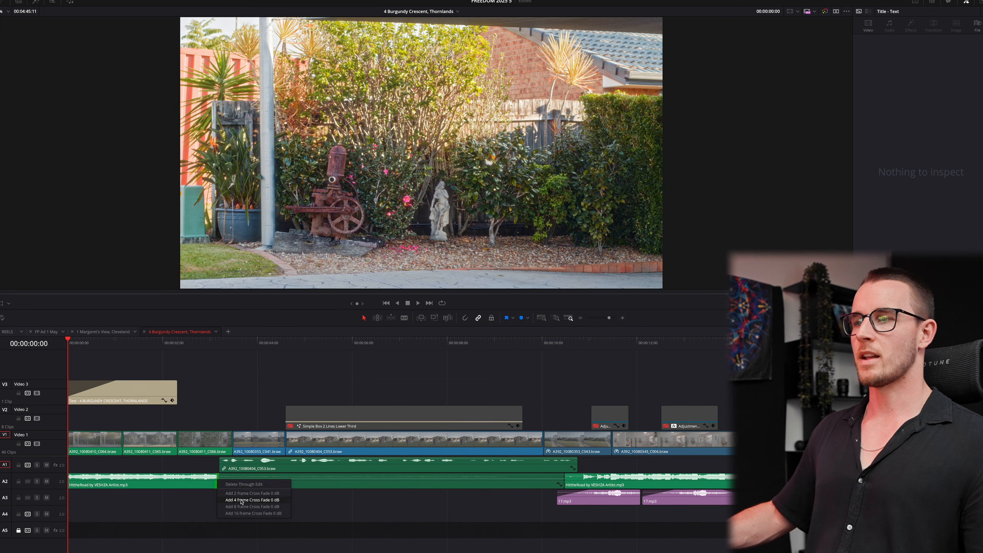
right_click(562, 484)
click(587, 517)
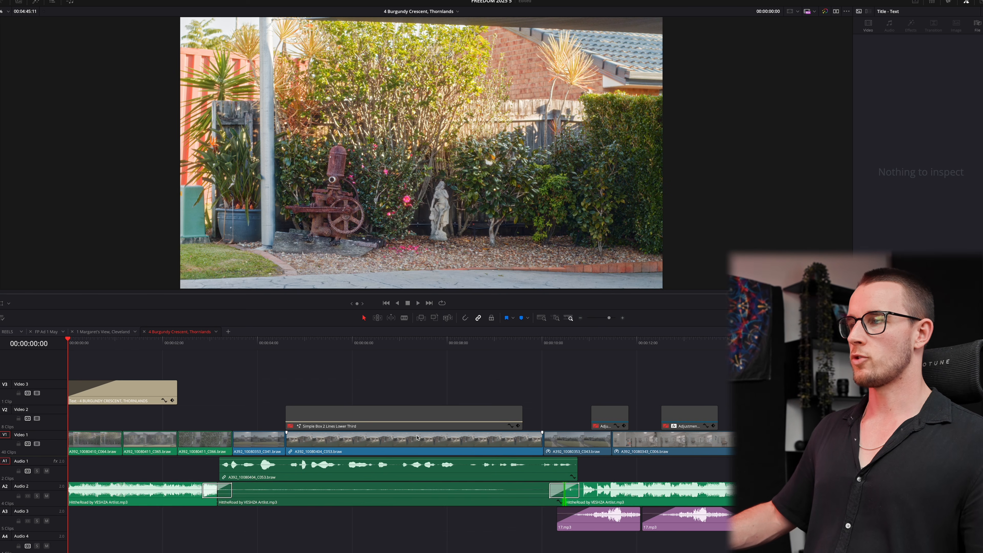
- Cut the voiceover in two and raise the volume of its later part
alt+click(499, 471)
key(b)
alt+click(466, 473)
key(a)
click(493, 470)
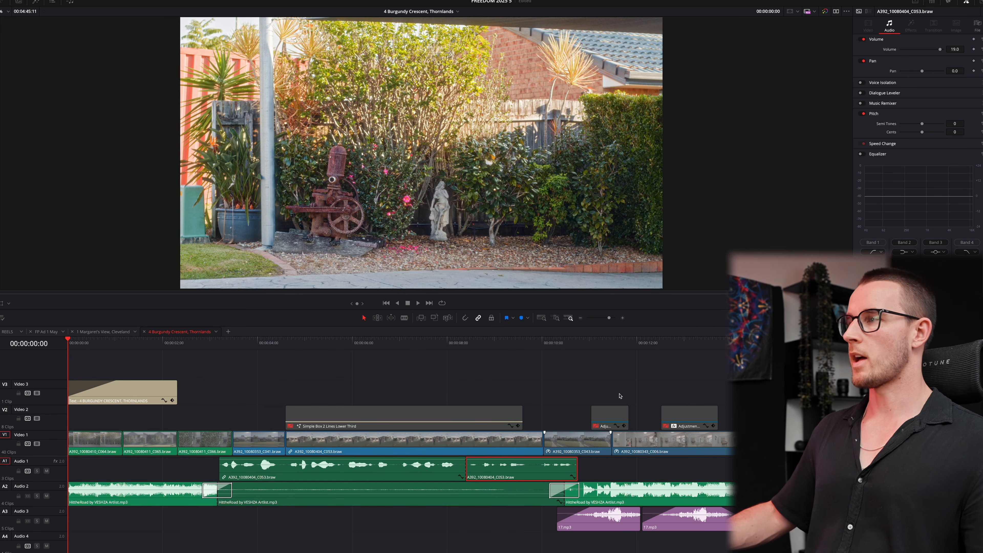
drag(955, 49, 957, 49)
- Combine both voiceover parts into Compound Clip 1
click(404, 479)
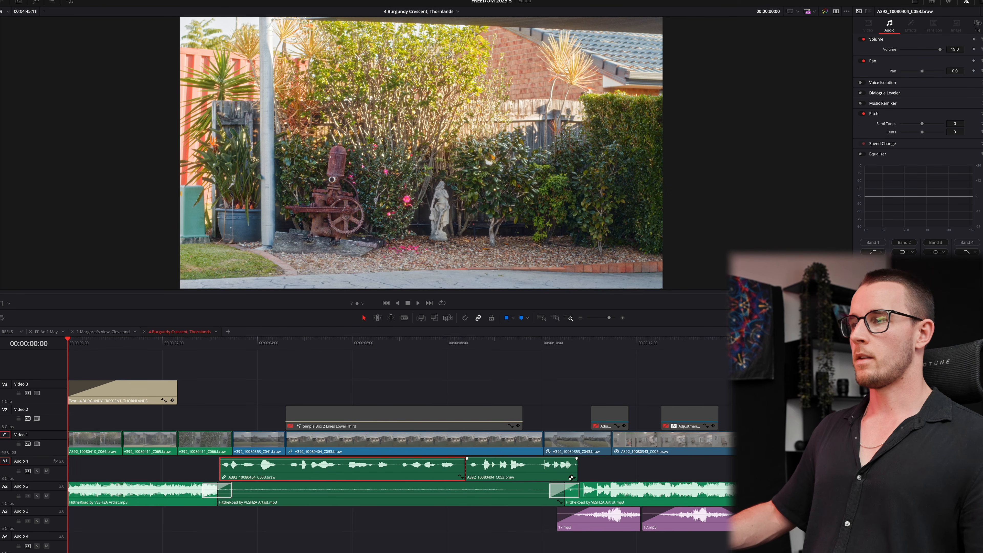
right_click(528, 475)
click(558, 320)
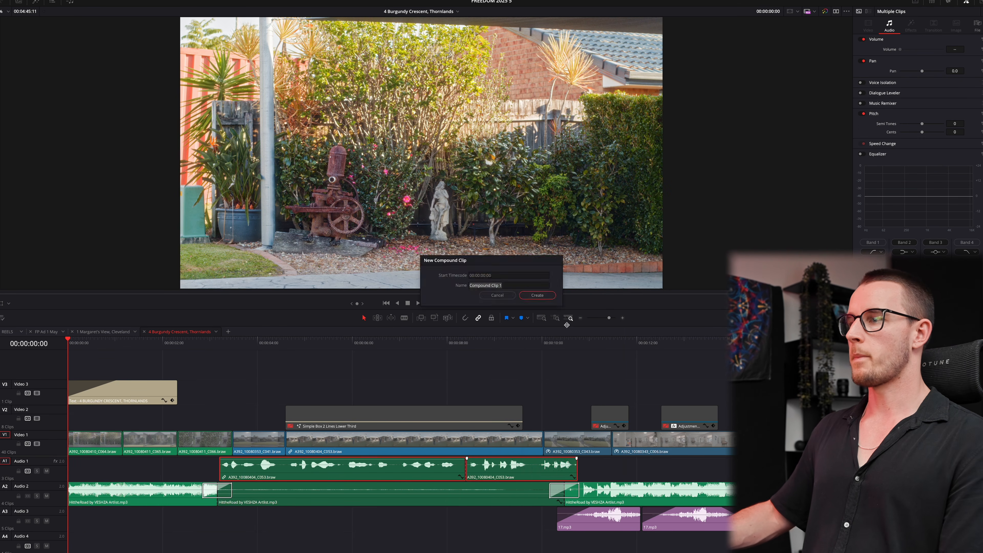
click(550, 287)
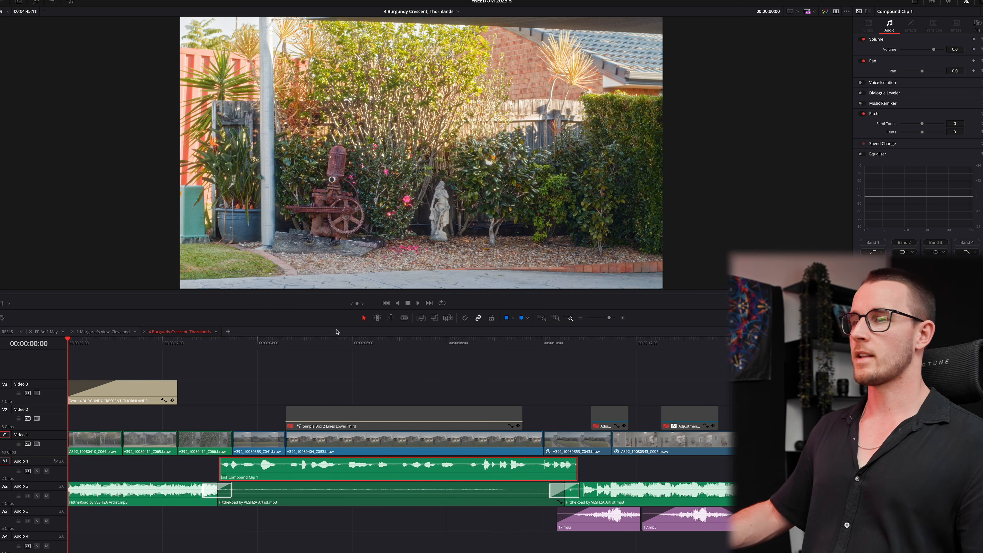
click(310, 377)
- Turn on and reverse dynamic zoom for the first three Video 1 clips, showing the zoom overlay
click(116, 437)
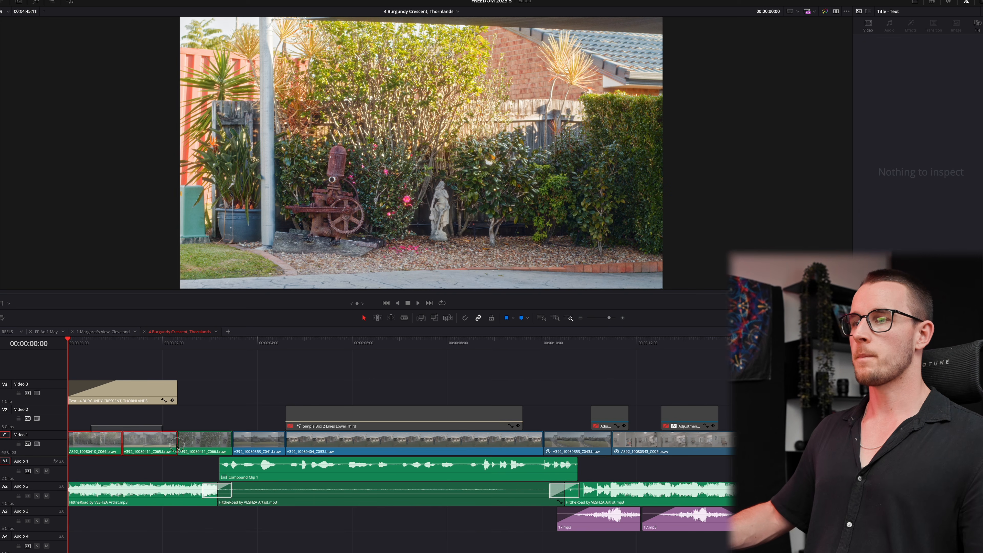
shift+click(217, 437)
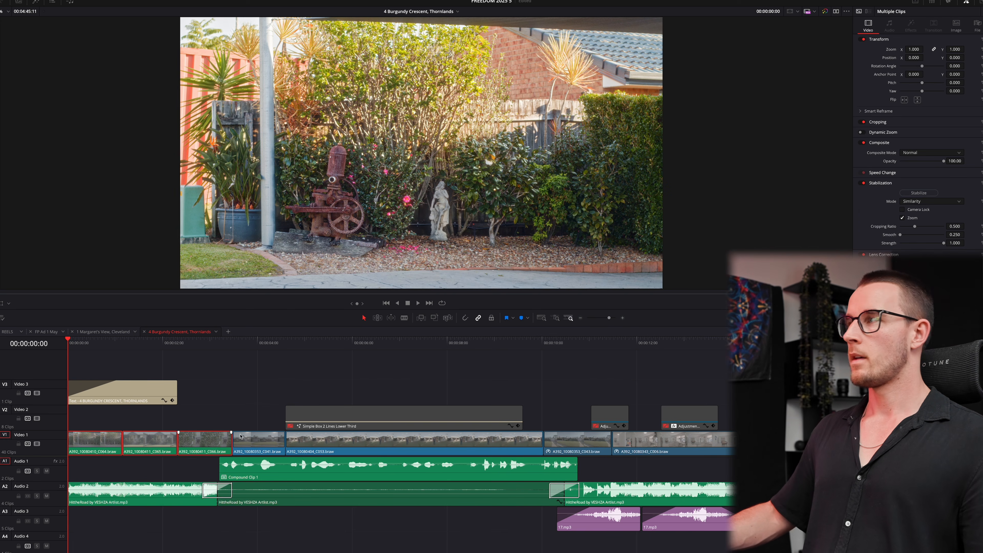
click(861, 132)
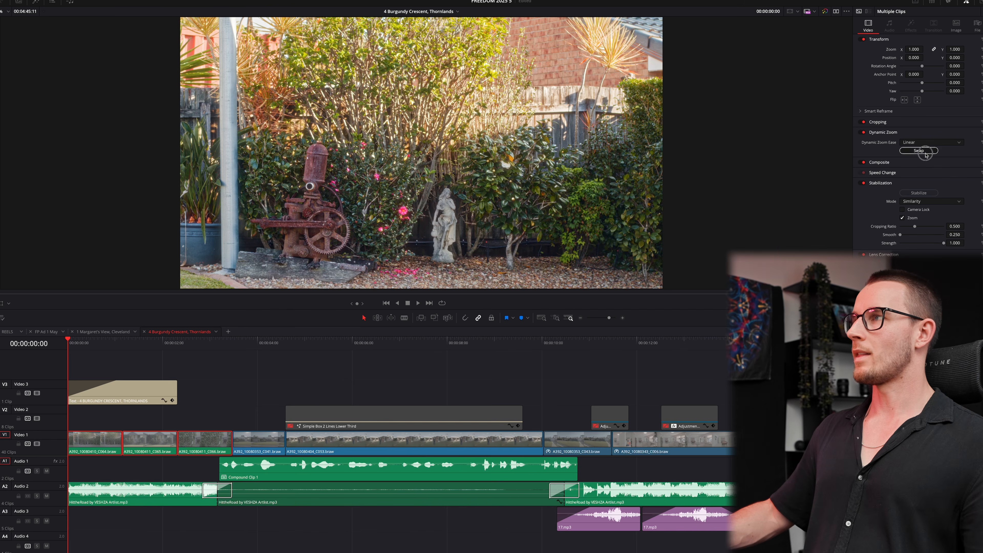
click(919, 151)
click(77, 445)
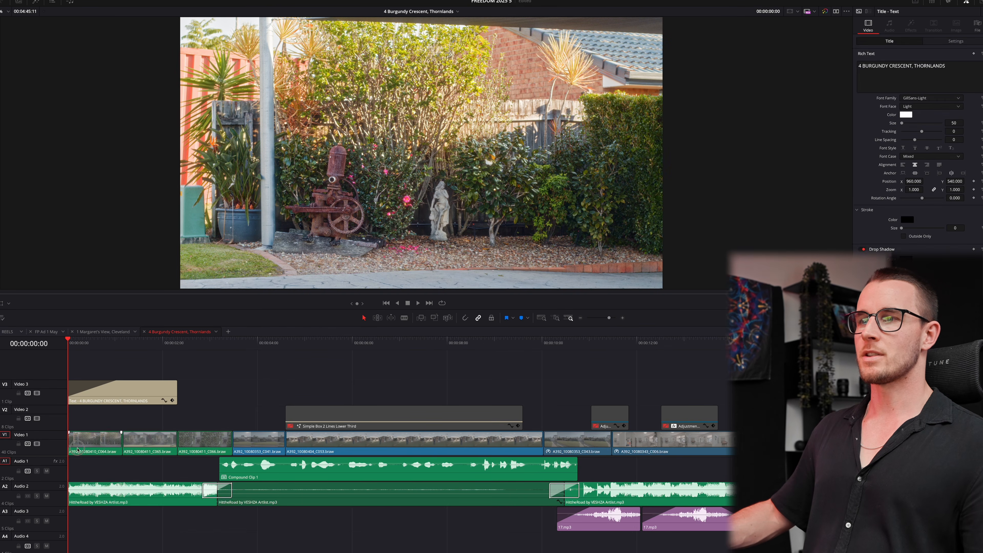
click(8, 305)
click(19, 331)
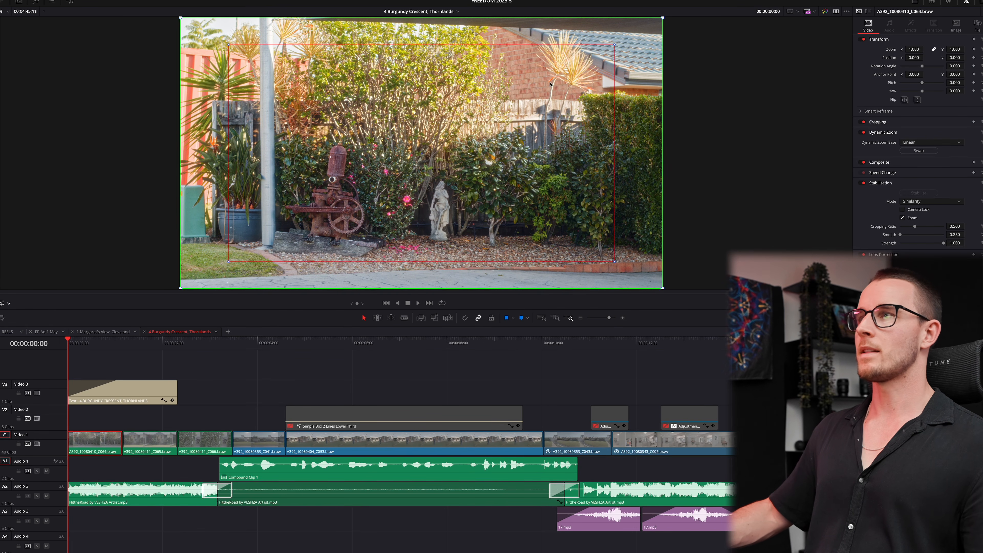
- Enlarge the zoom end framing on the garden, house front and third opening clips, then review the opening
drag(614, 45, 633, 34)
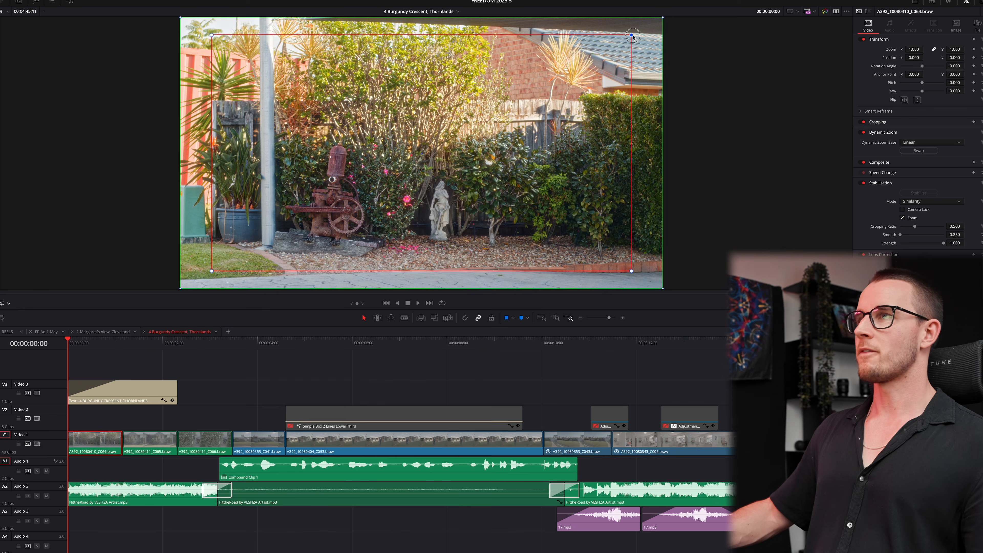
key(space)
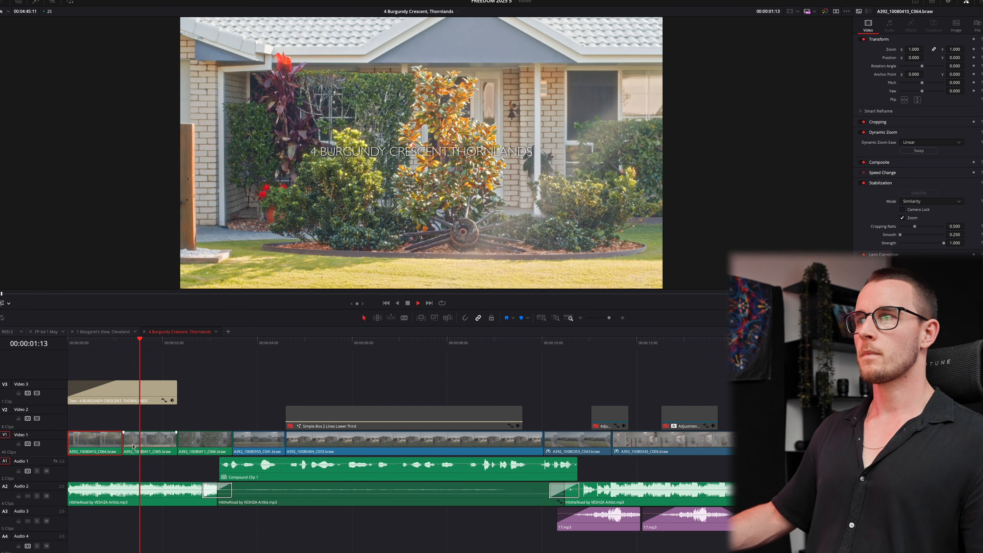
key(space)
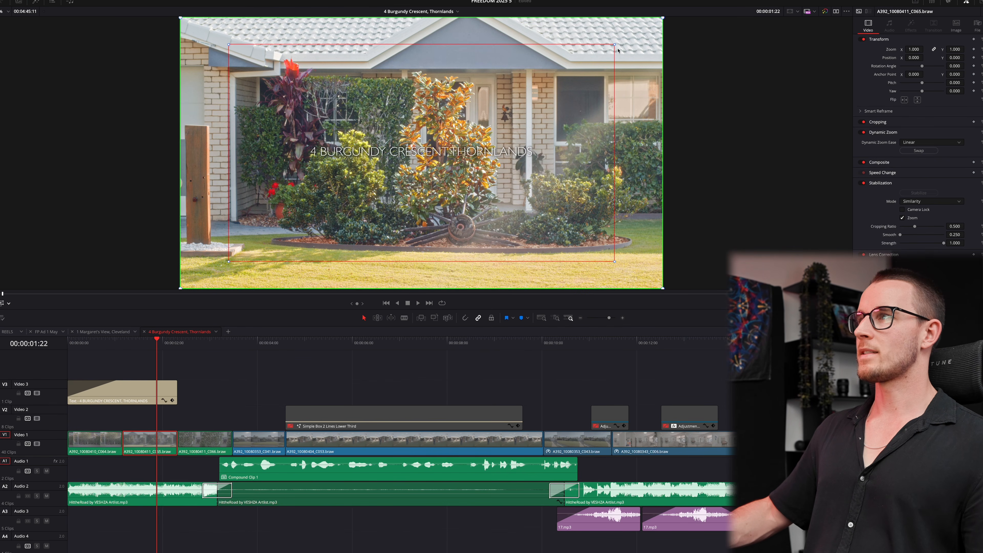
drag(615, 48, 633, 34)
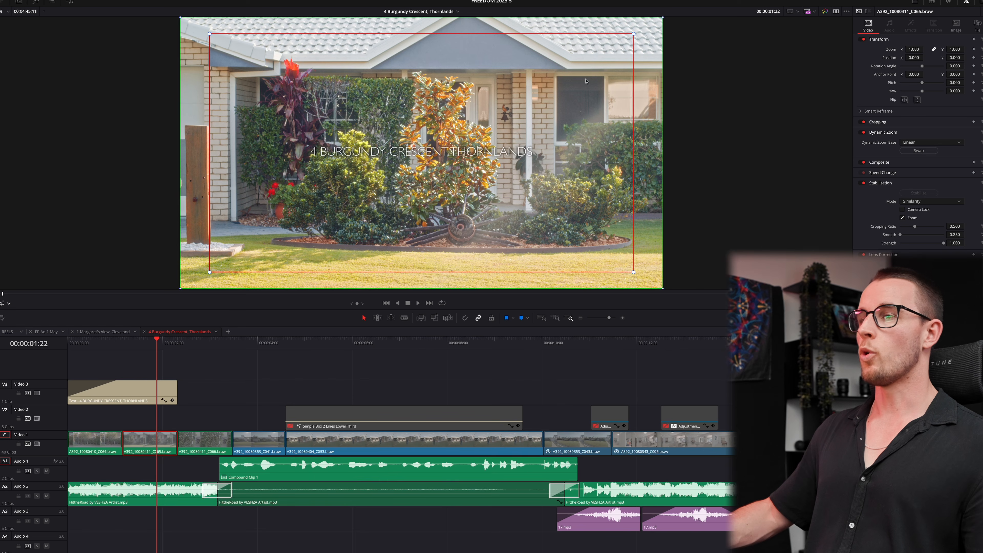
click(210, 440)
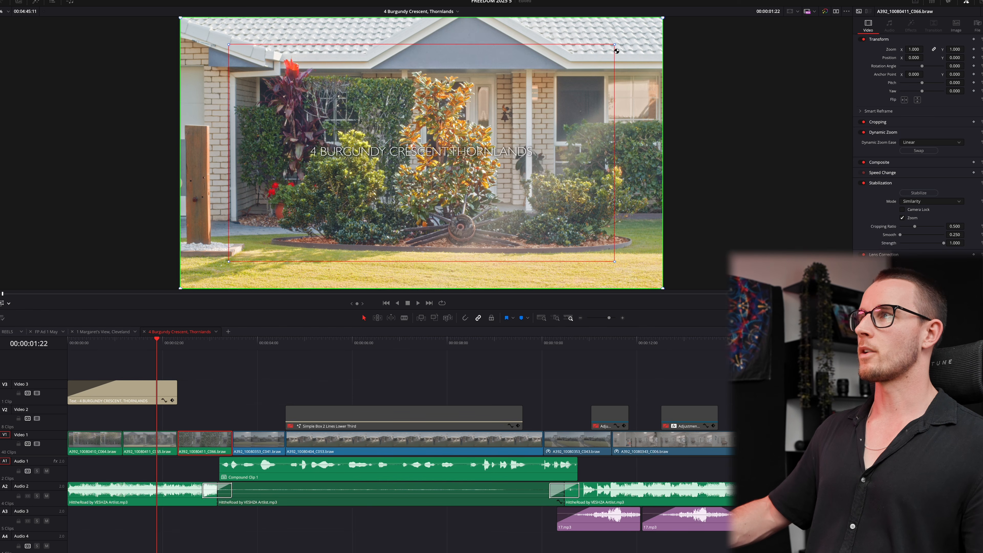
drag(615, 44, 640, 31)
drag(119, 339, 68, 340)
key(space)
key(ctrl+equal)
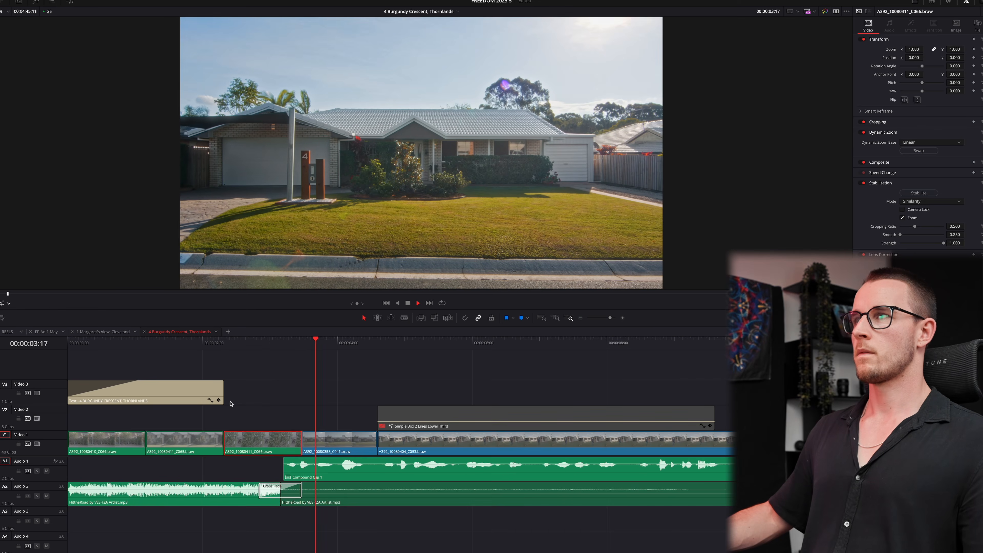
key(space)
- Reverse and enlarge the dynamic zoom on the backyard walking shot and replay it
click(340, 447)
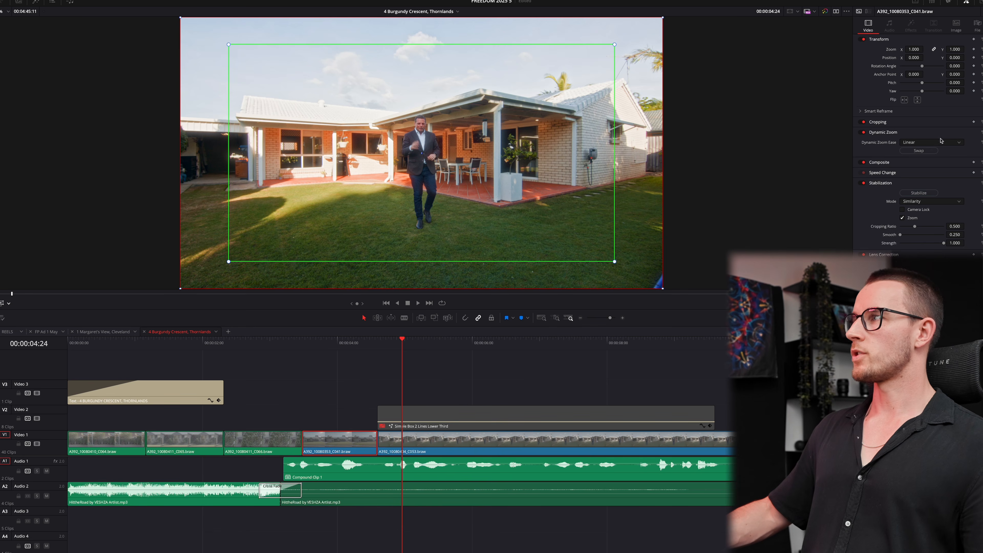
click(919, 151)
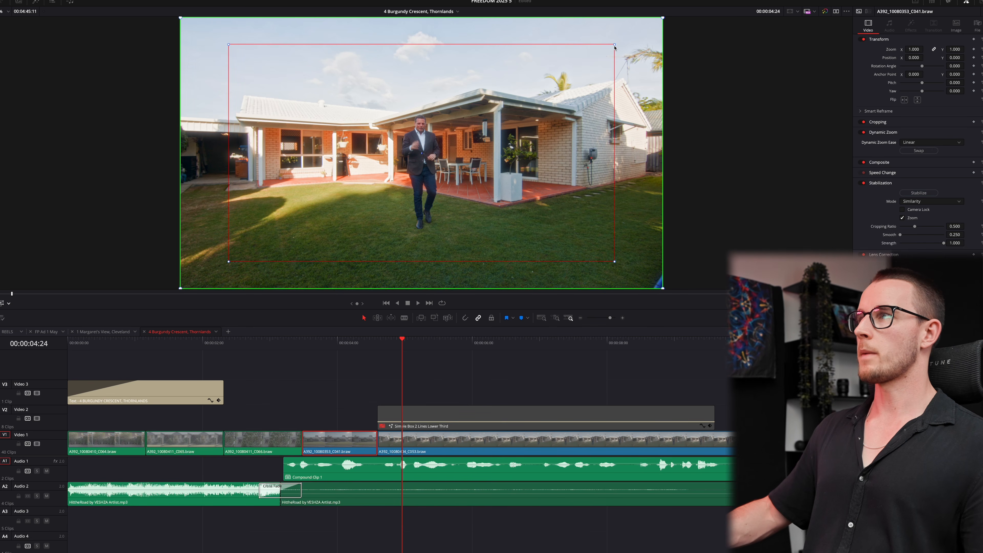
drag(614, 44, 637, 33)
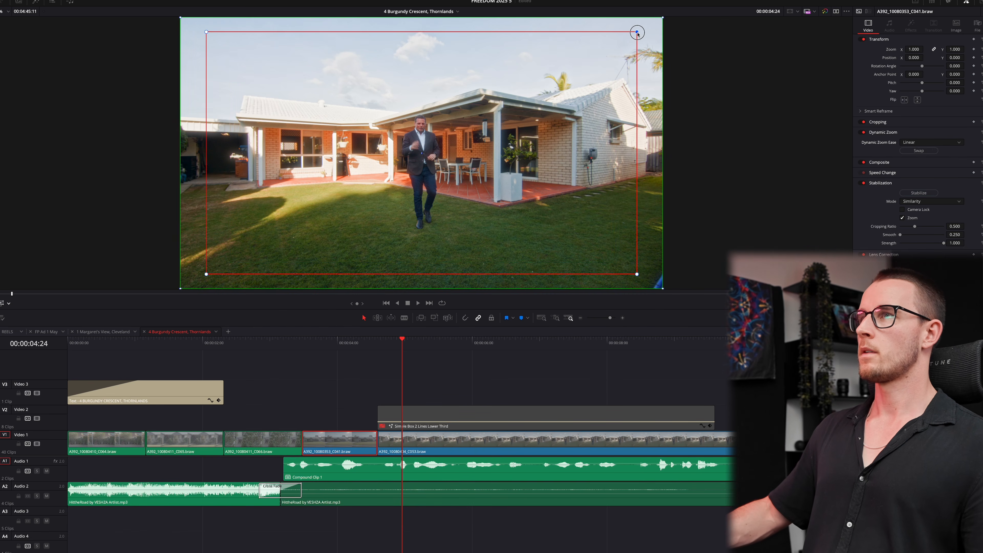
click(289, 346)
key(space)
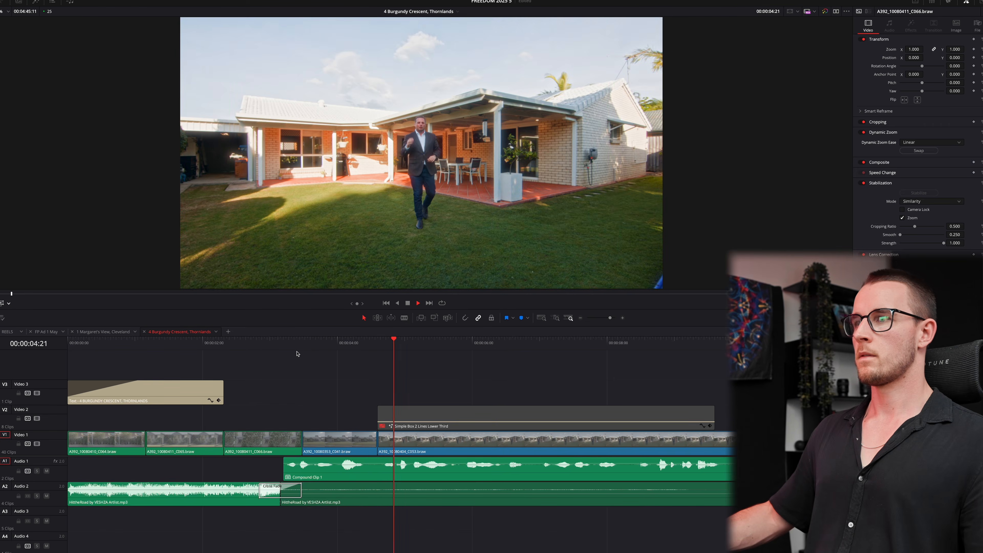
key(space)
click(325, 345)
key(space)
key(space)
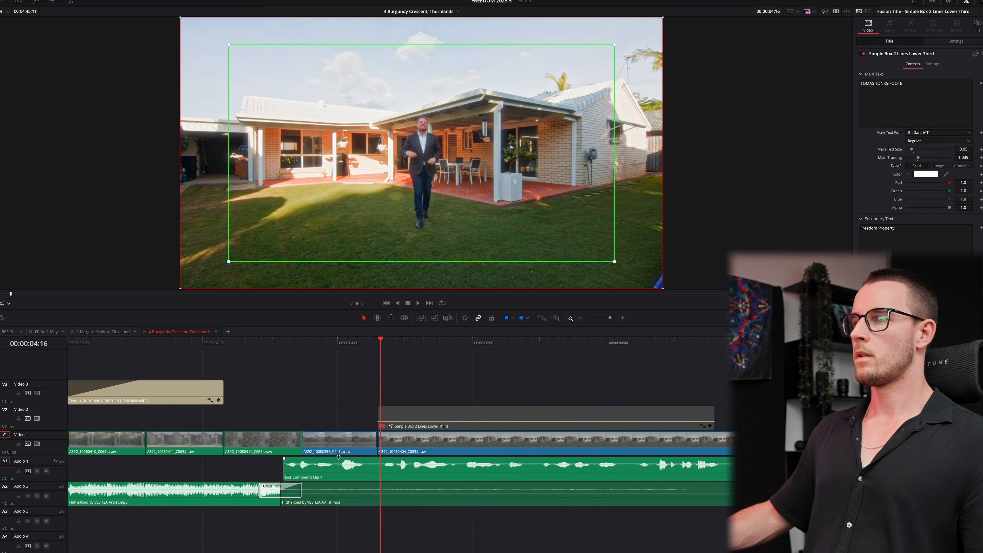
- Switch backyard clip C041's stabilization mode from Similarity to Perspective
click(338, 454)
click(905, 204)
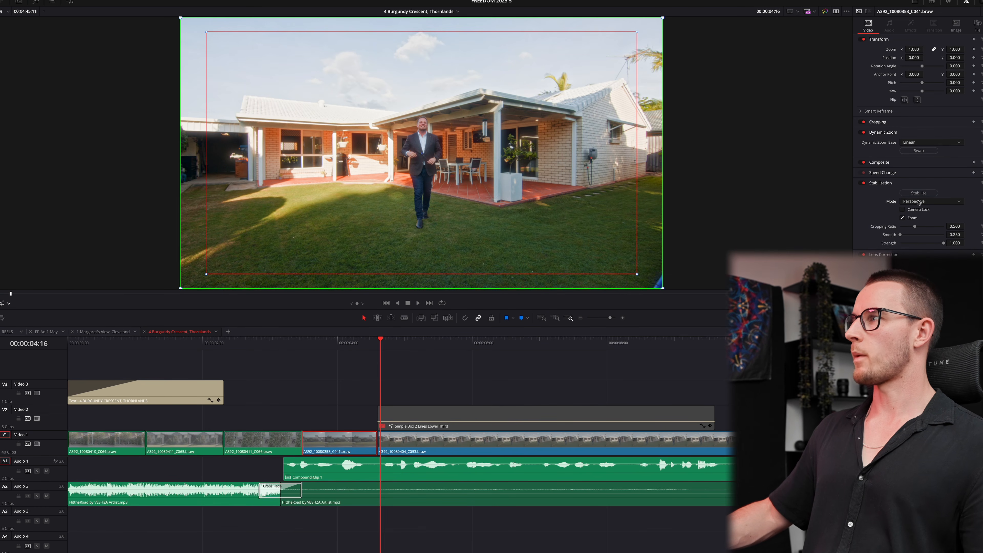
click(921, 198)
click(292, 343)
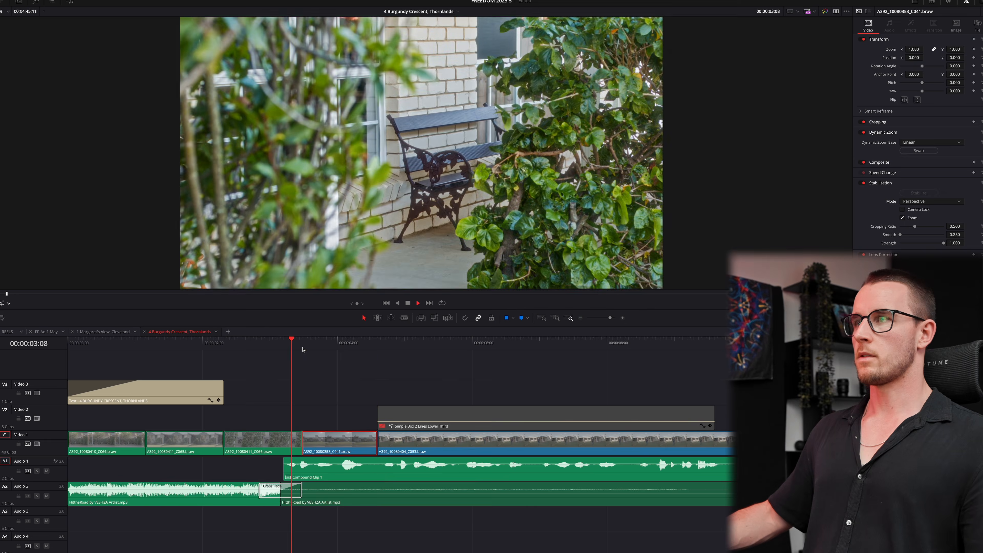
key(space)
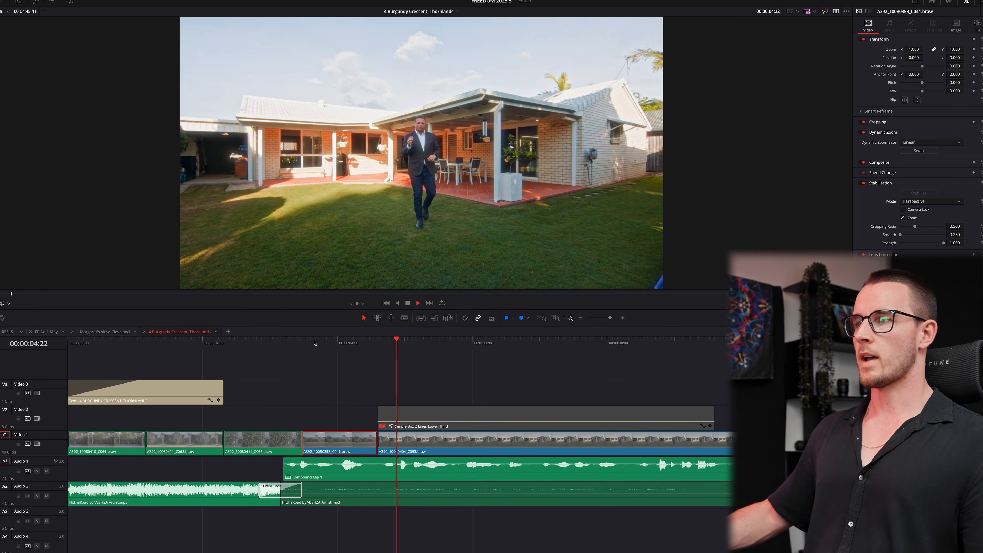
- Replay clip C066 and the backyard presenter clip C053 to review the stabilization
click(296, 343)
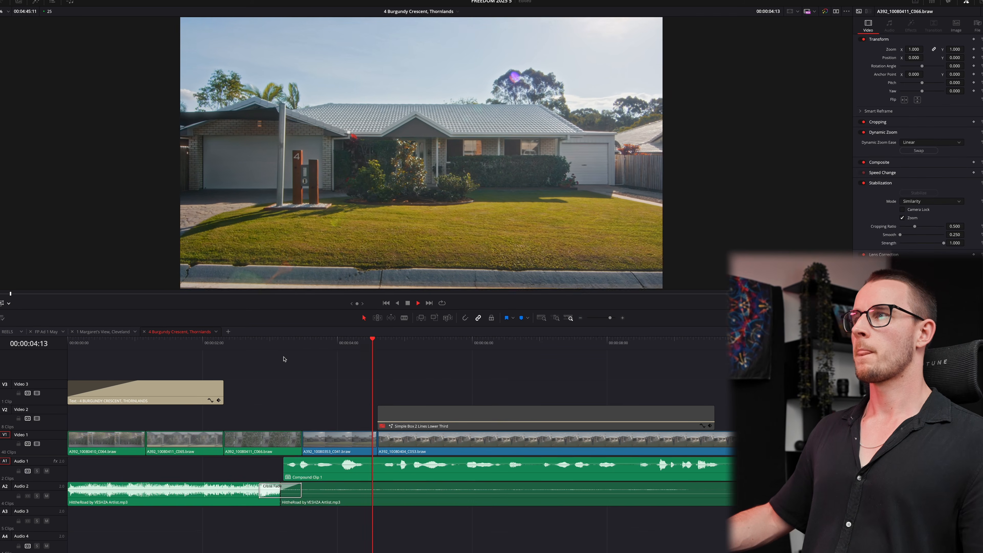
scroll(366, 402, down, 2)
key(space)
click(381, 442)
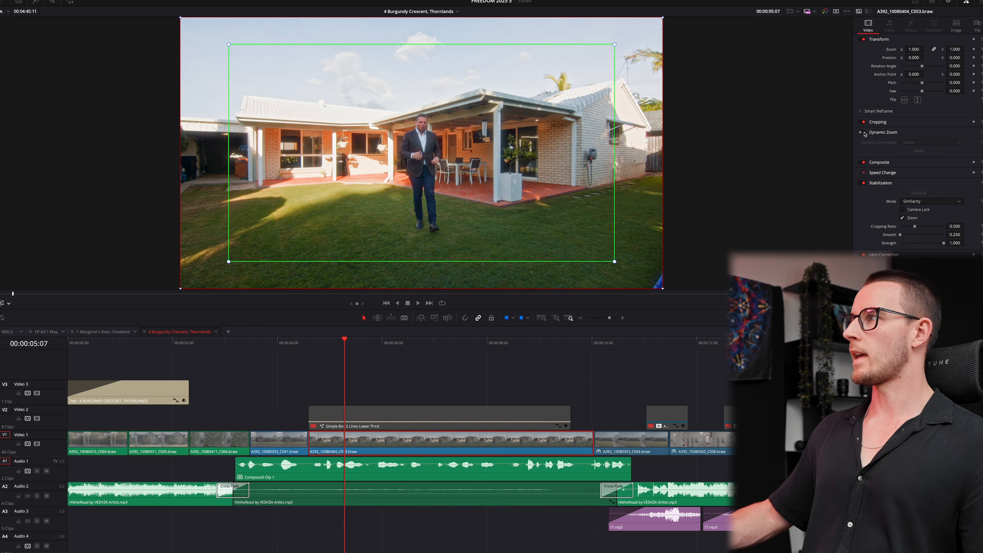
key(space)
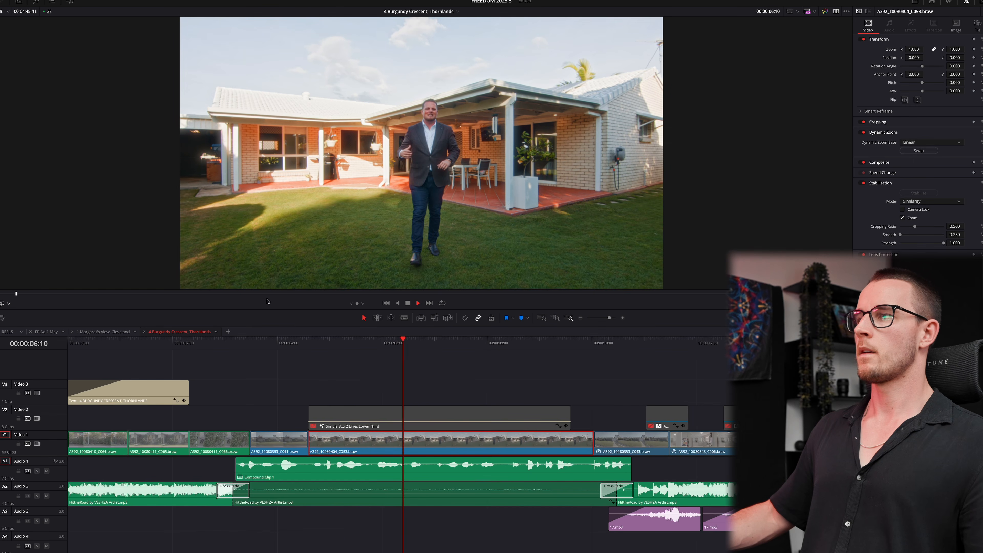
scroll(483, 413, down, 2)
scroll(483, 414, down, 1)
click(440, 402)
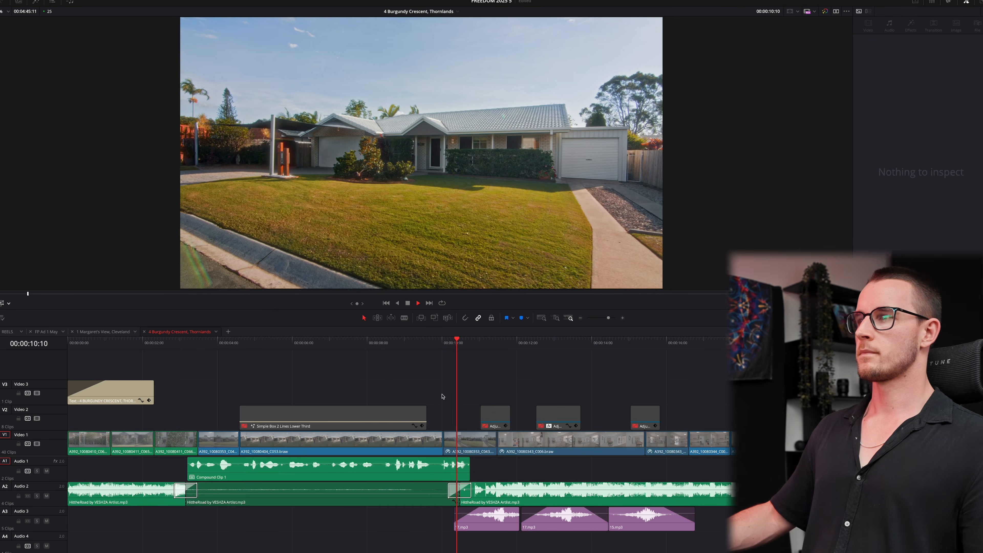
- Shift the Audio 2 music crossfade slightly earlier and replay the transition into the kitchen
key(space)
drag(460, 497, 454, 498)
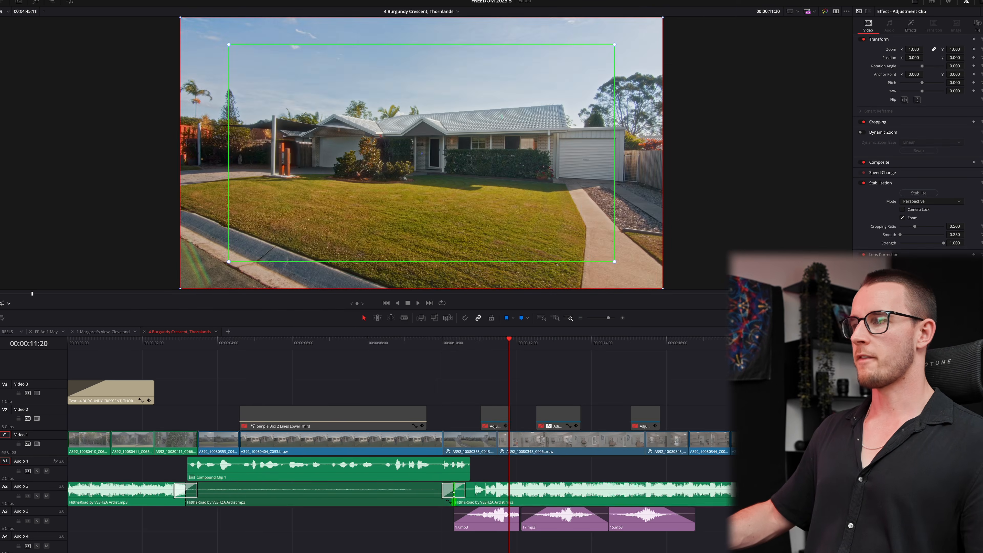
click(464, 488)
click(457, 343)
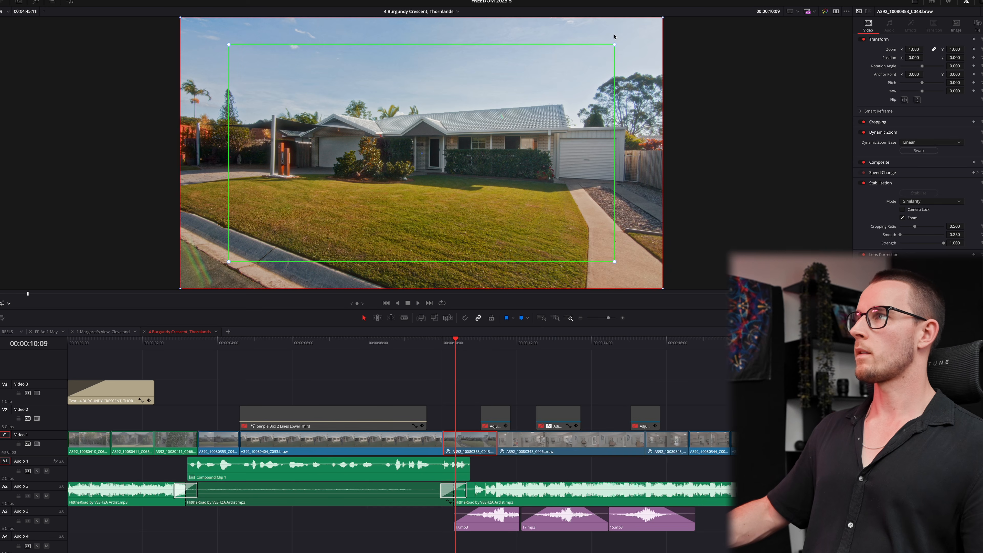
click(447, 345)
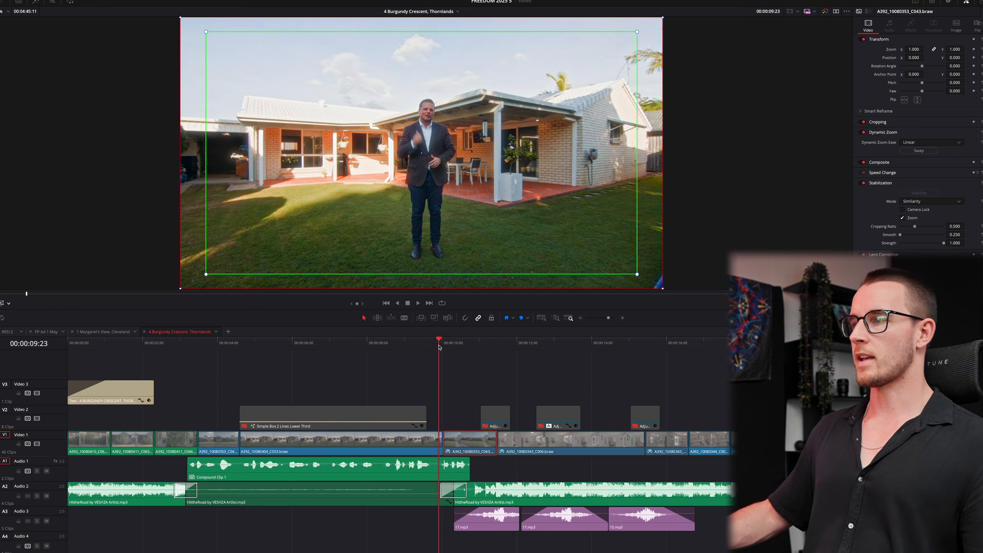
key(space)
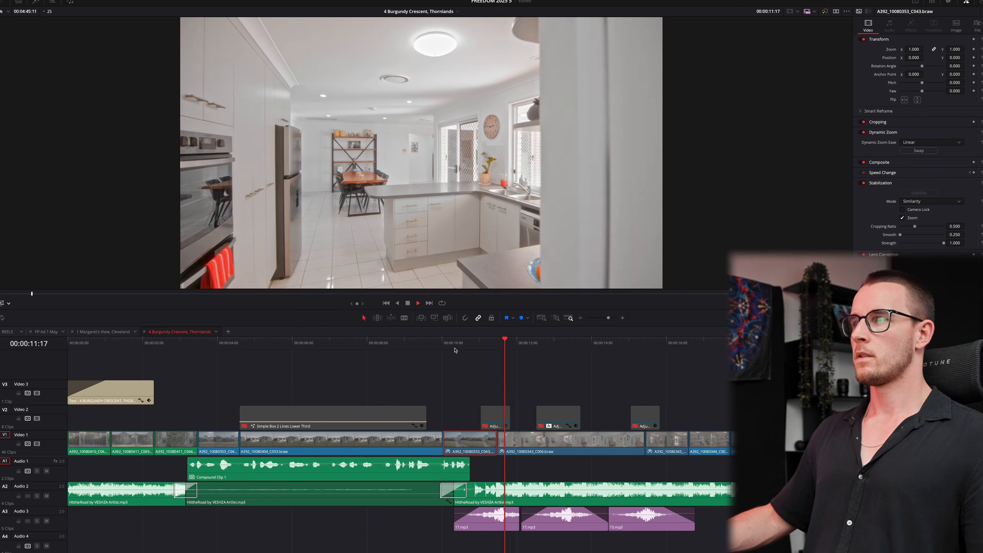
key(space)
click(433, 344)
key(space)
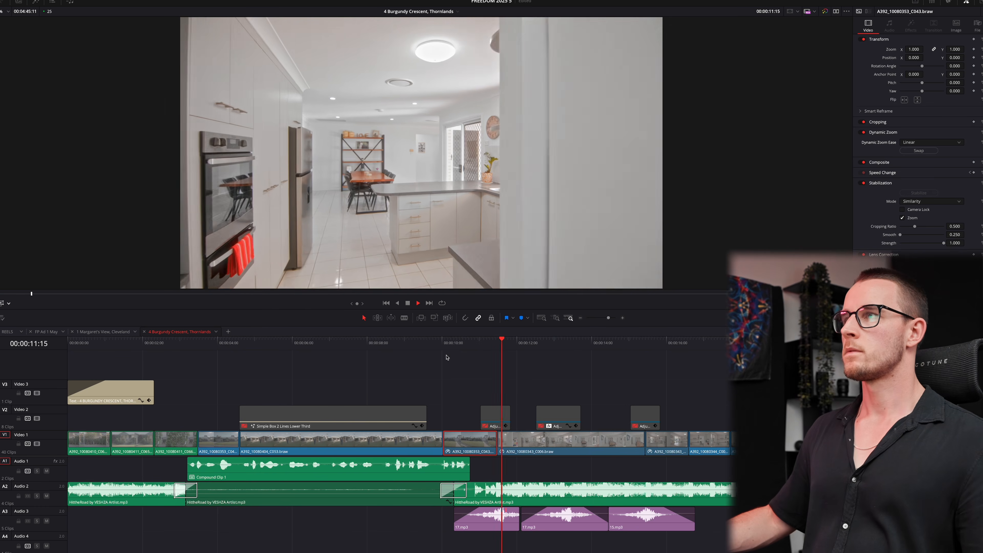
- Slip the content of dining-room clip C011 and replay it to check
key(ctrl+minus)
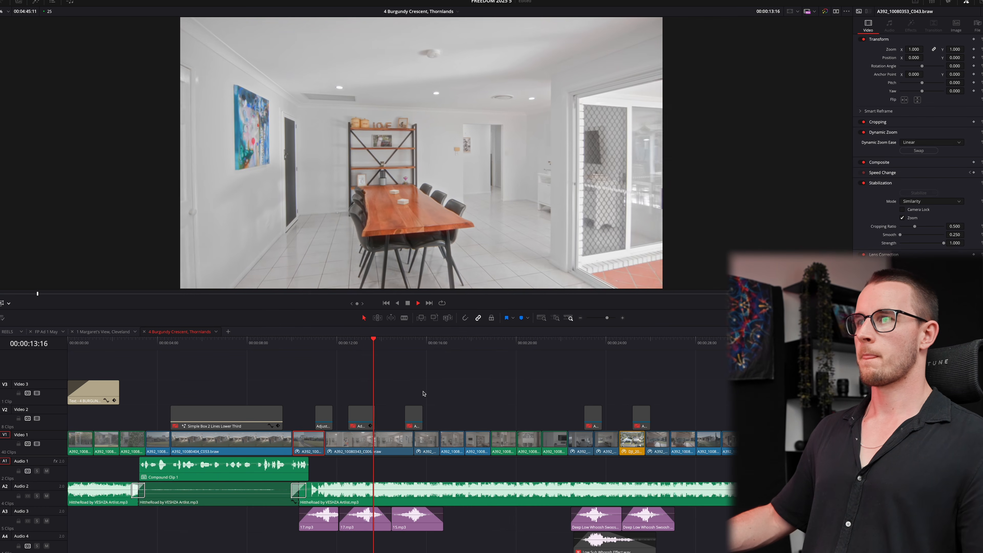
key(ctrl+equal)
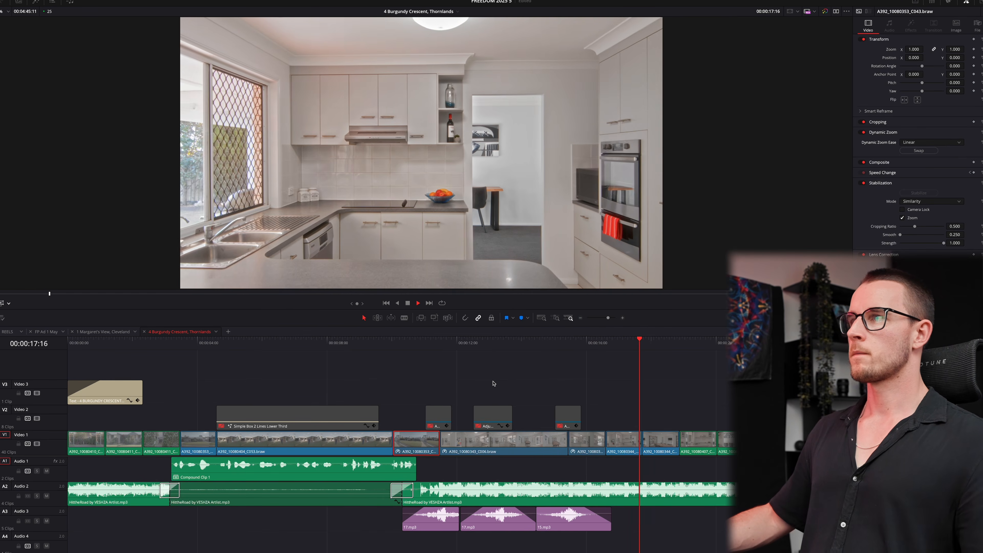
key(ctrl+equal)
key(space)
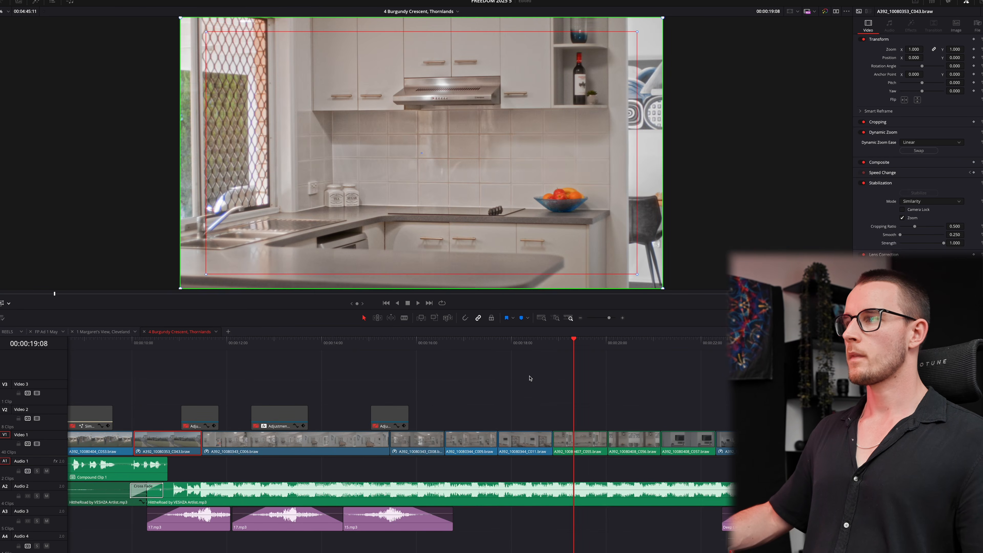
click(527, 346)
drag(520, 435, 531, 404)
key(space)
key(space)
key(space)
click(488, 346)
key(space)
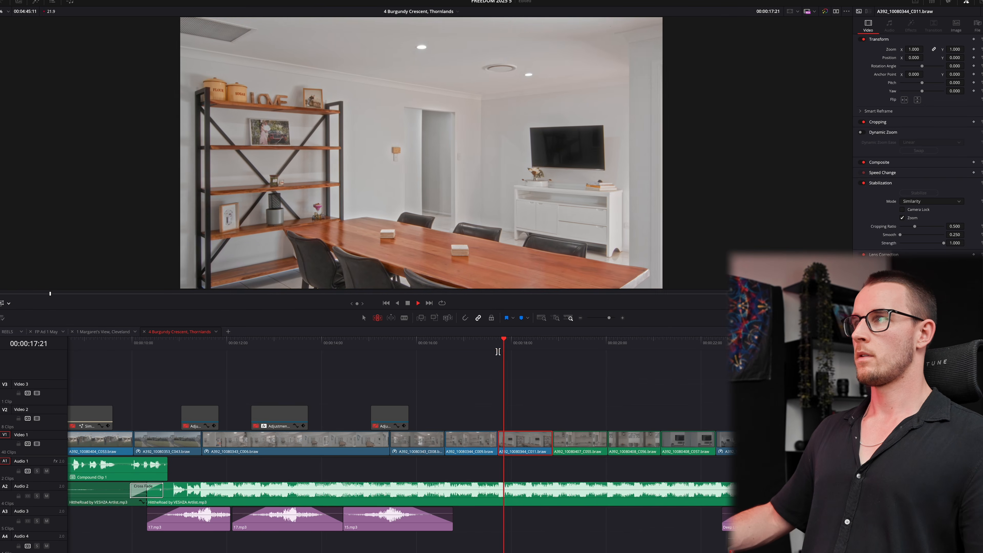
key(space)
click(496, 344)
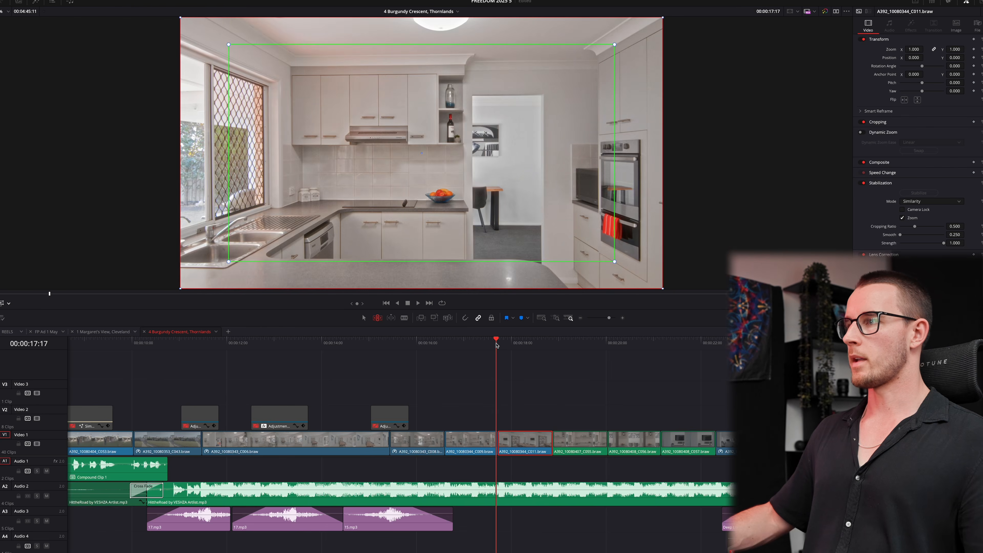
key(space)
key(space)
- Reverse the dynamic zoom direction on clips C055, C056 and C057
key(a)
drag(582, 404, 691, 451)
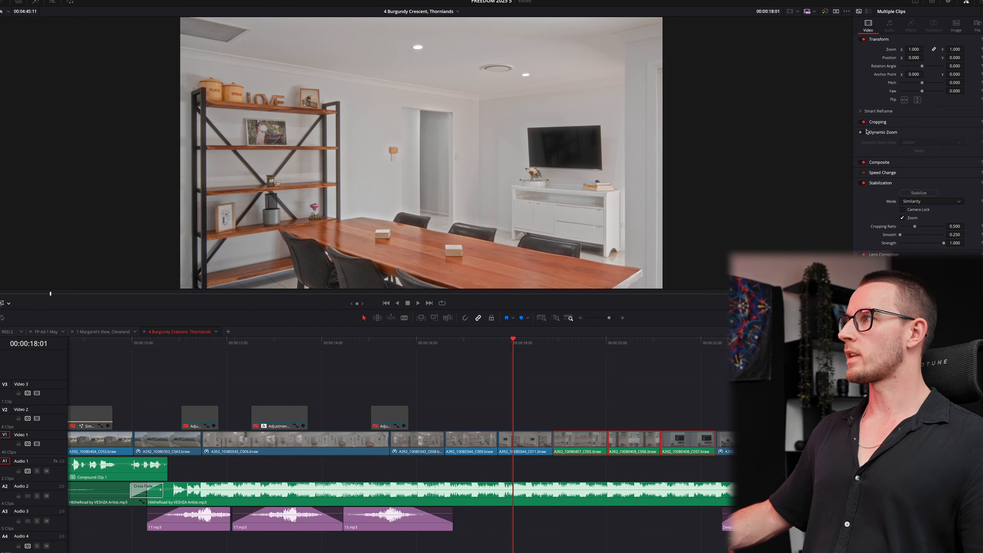
click(924, 152)
click(587, 402)
- Widen the zoom frames on C055 and C057, play back the zooms, then go to the Color page
click(580, 345)
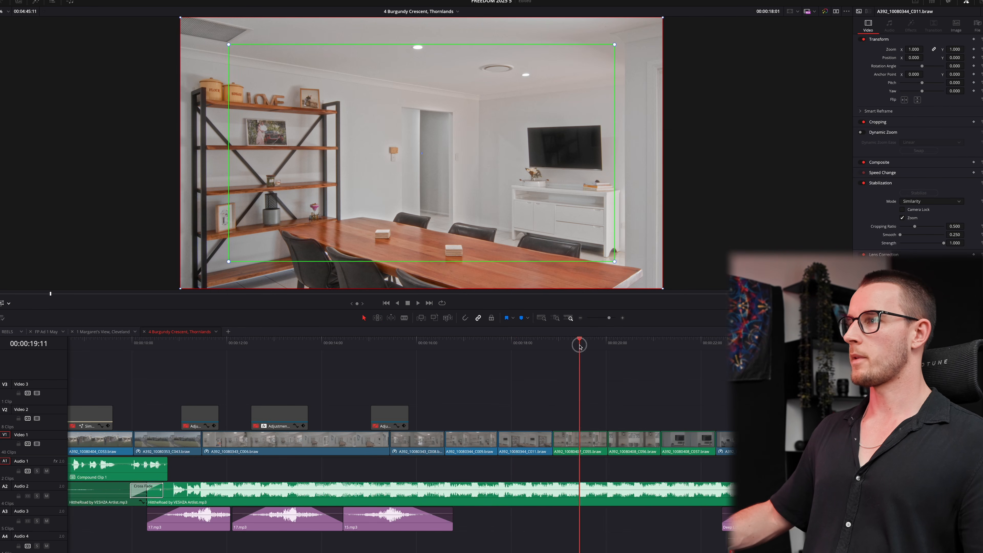
click(588, 449)
drag(616, 45, 640, 30)
click(638, 438)
click(696, 439)
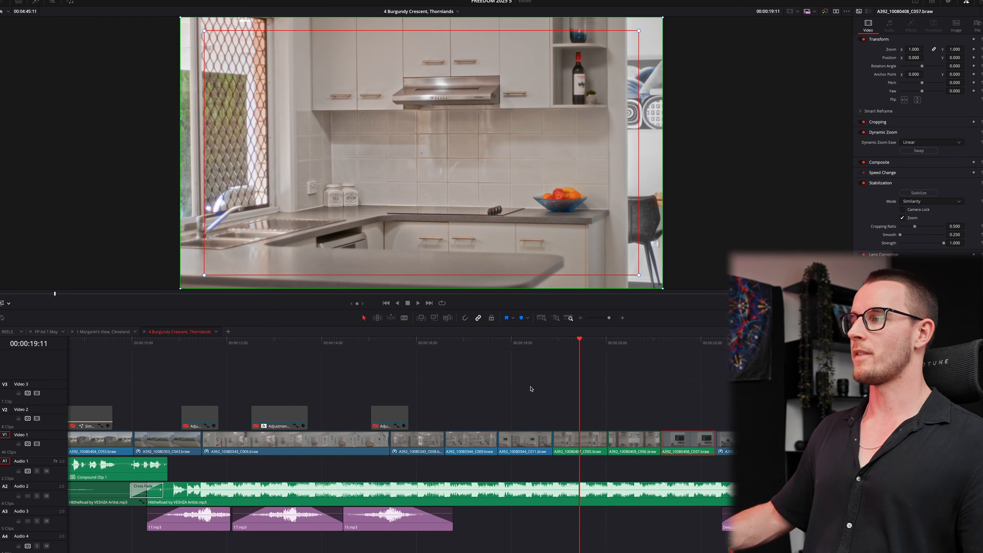
click(538, 353)
click(532, 344)
key(space)
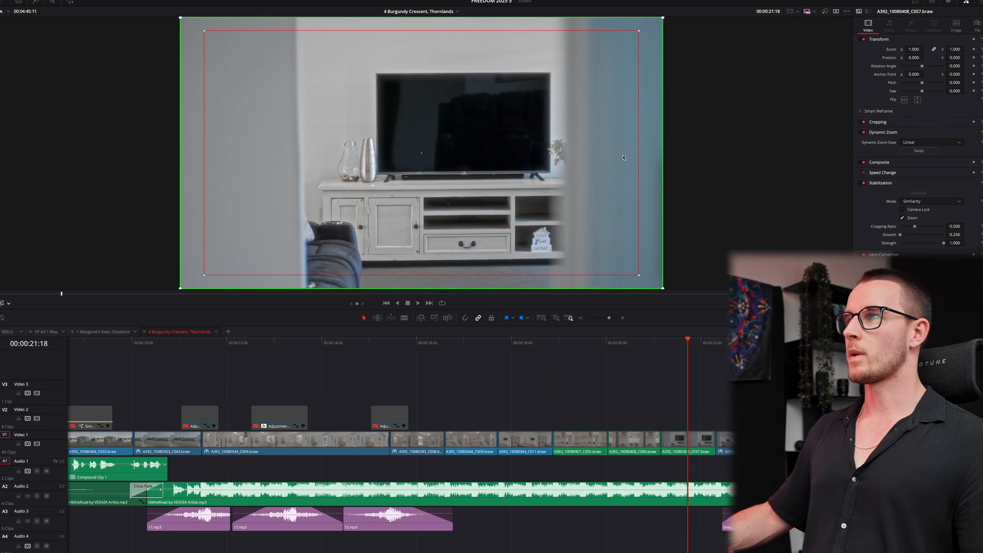
key(shift+6)
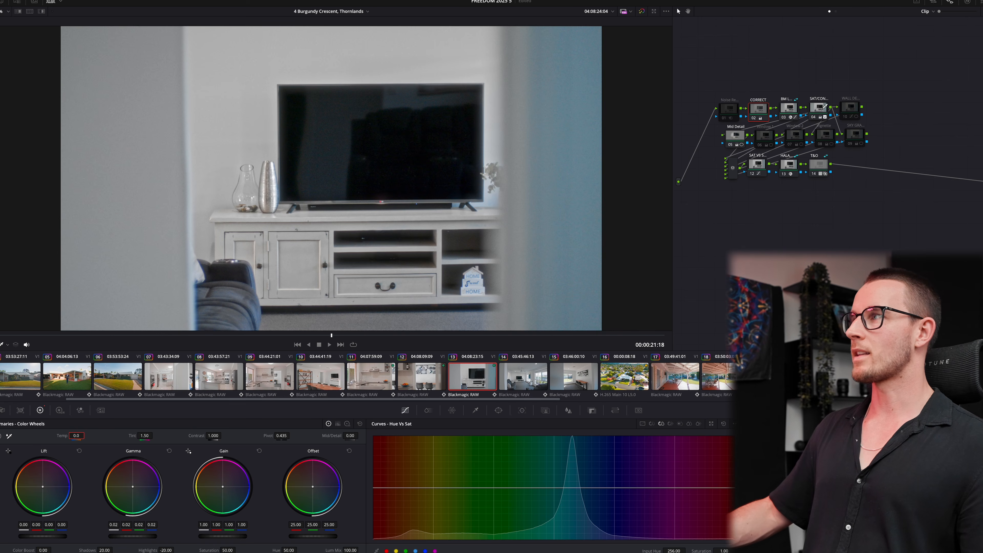
- Lower cyan-green saturation with a Hue vs Sat point in the SAT/CON node, then check clip 14's node
click(824, 106)
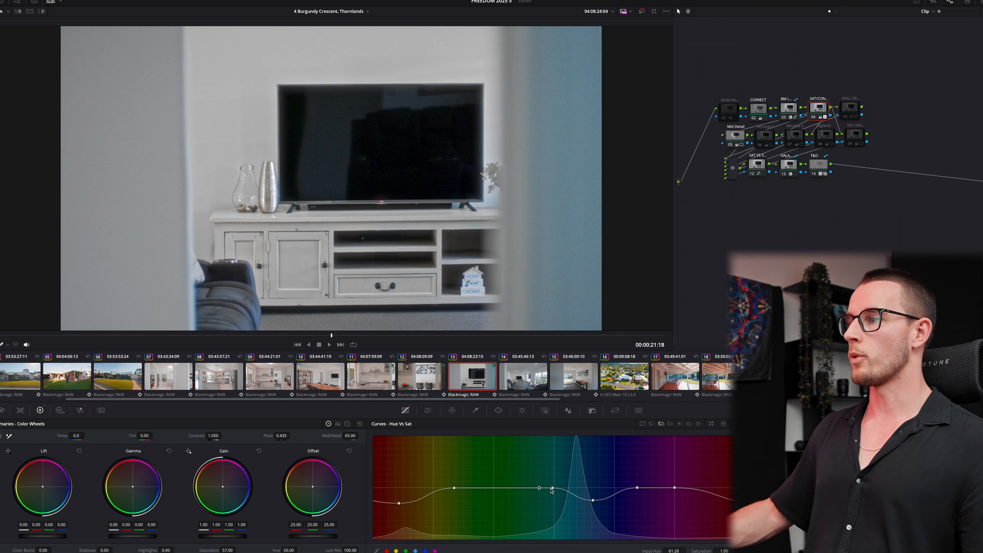
drag(594, 499, 586, 510)
click(530, 379)
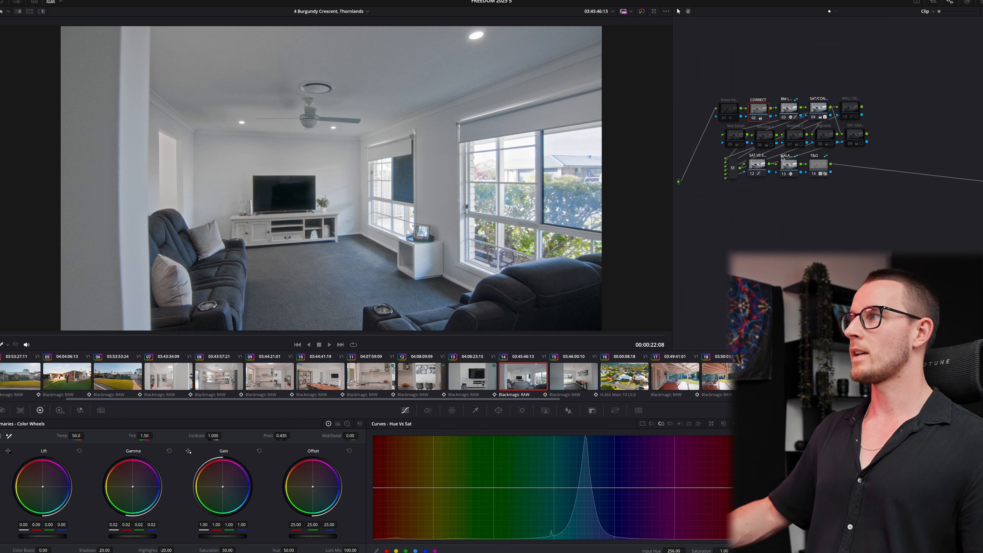
click(820, 106)
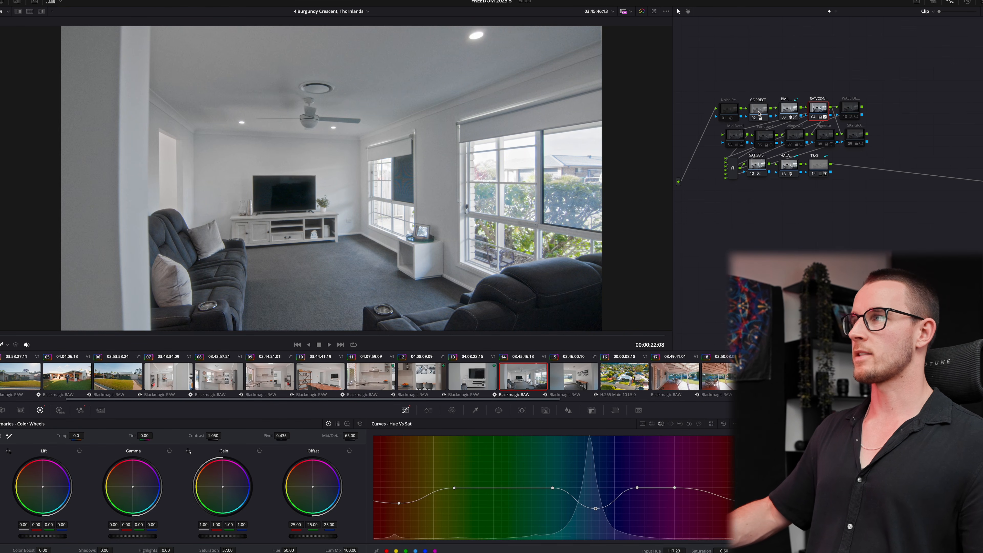
- Play back the edit from 20:16 on the Edit page to review the following shots
key(shift+4)
click(637, 343)
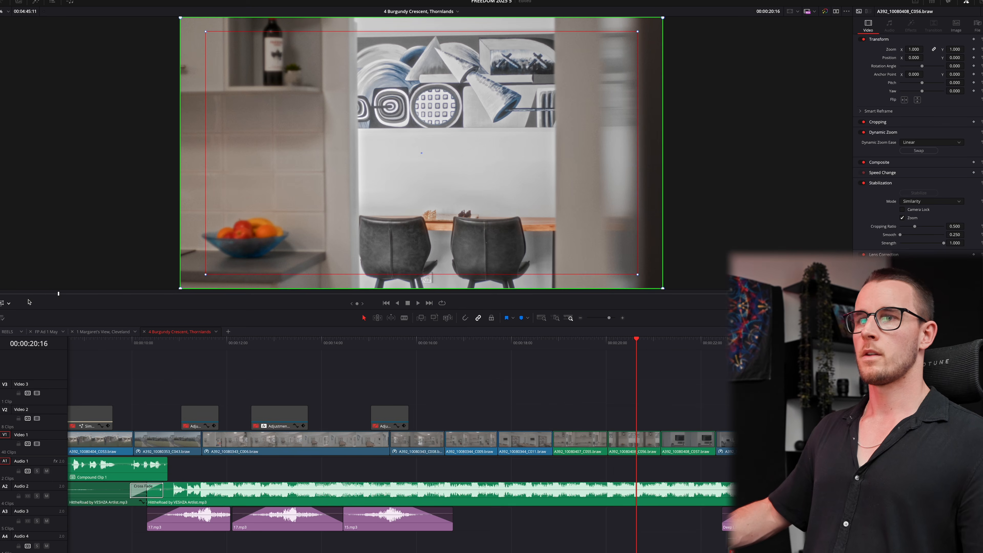
key(space)
scroll(513, 378, down, 2)
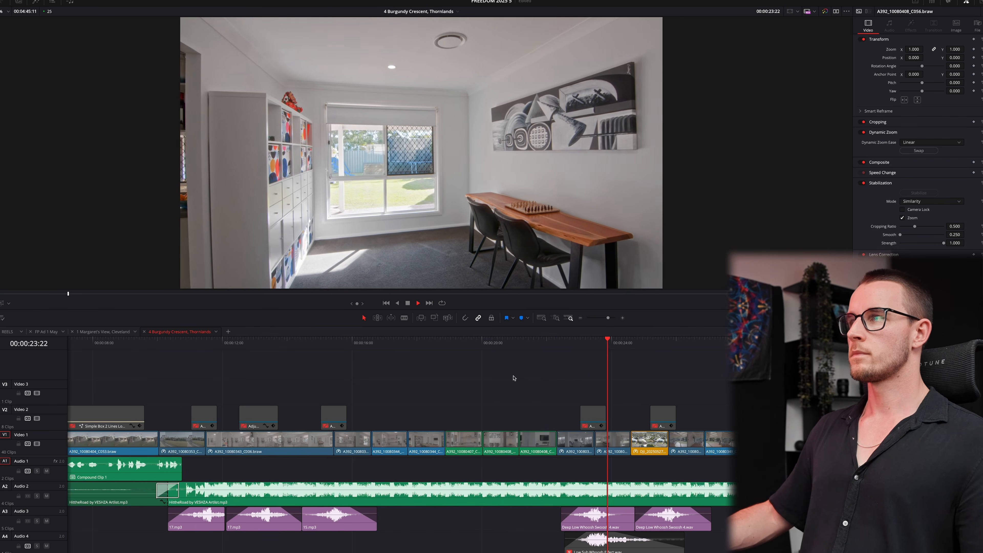
scroll(507, 376, up, 2)
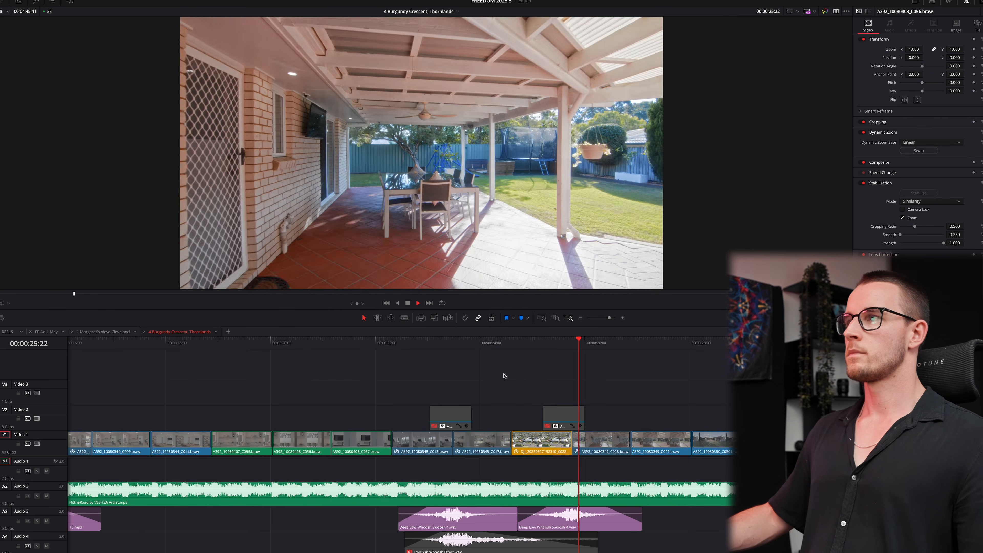
key(space)
- On patio clip 18, enable node 10's circular-window correction and show its window settings
key(shift+6)
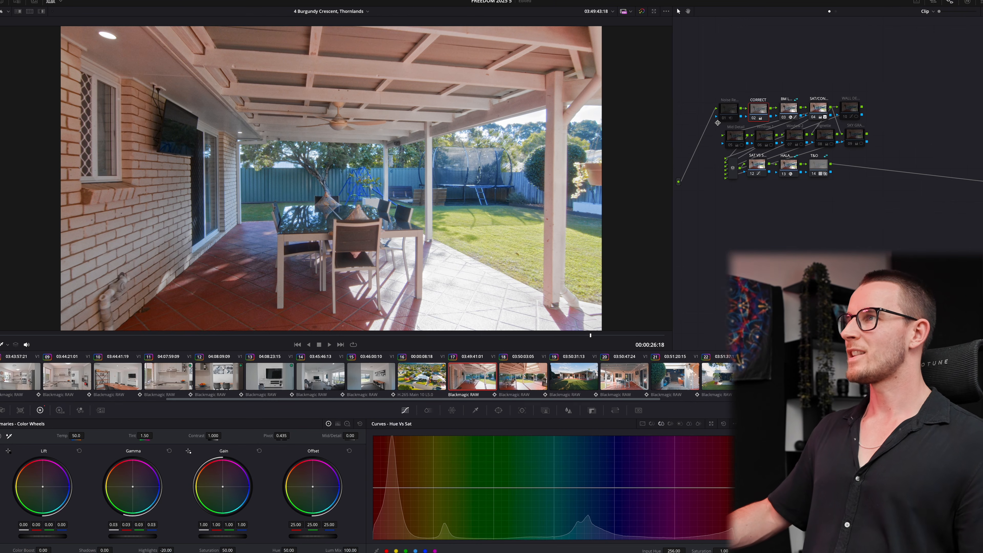
click(818, 108)
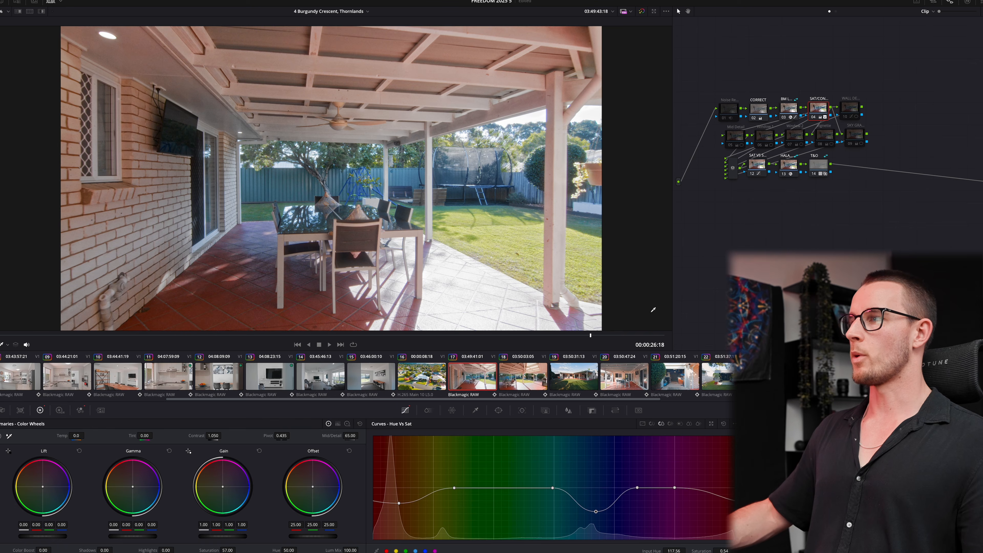
click(515, 379)
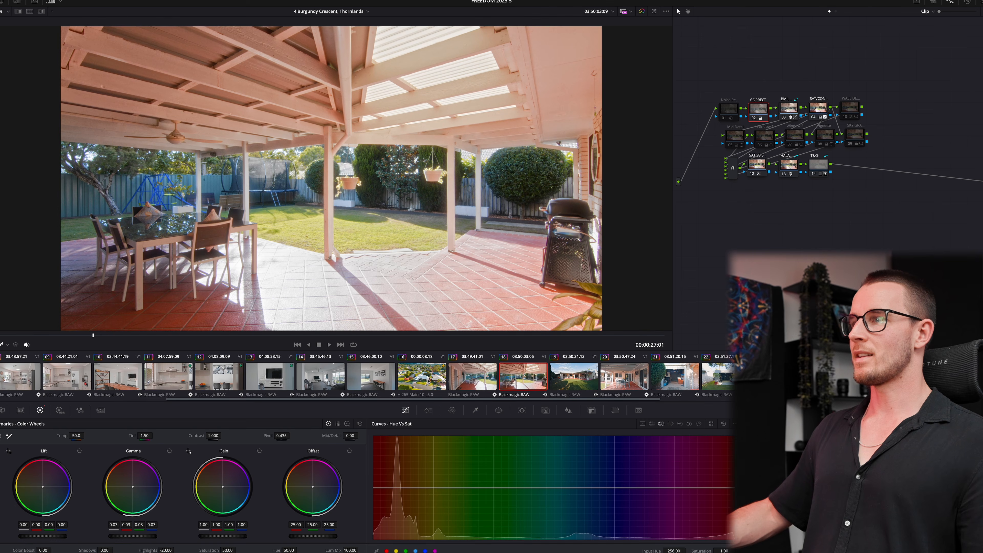
click(493, 380)
click(501, 381)
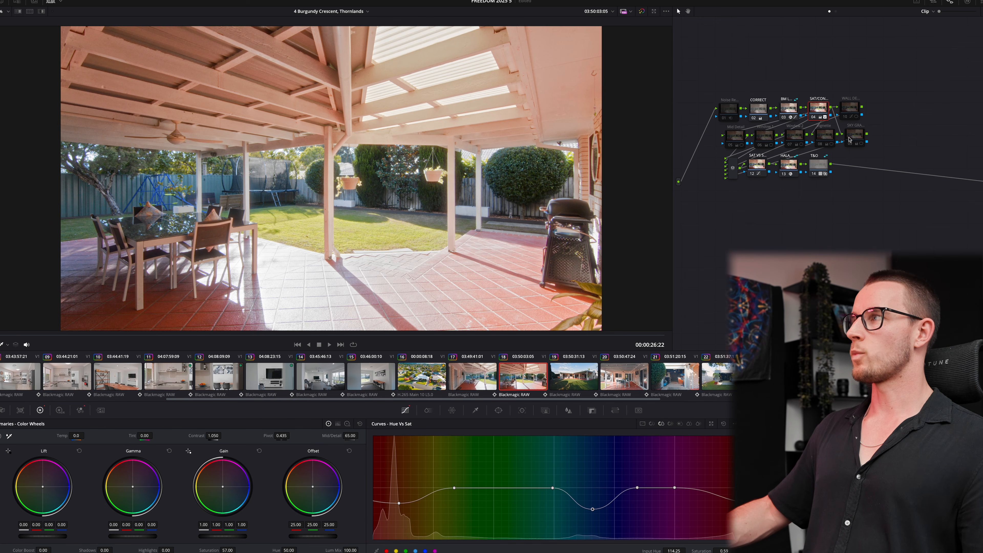
click(853, 112)
click(847, 117)
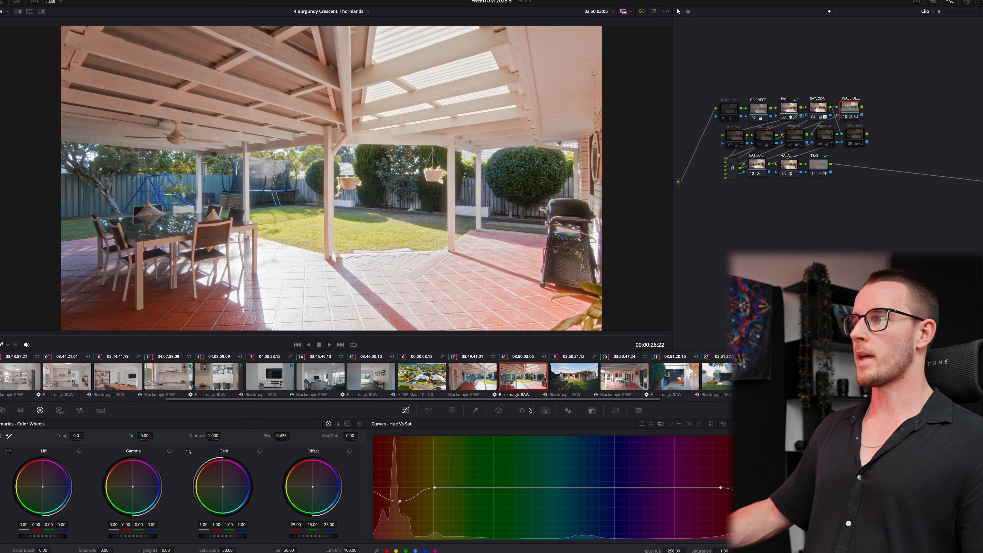
click(498, 410)
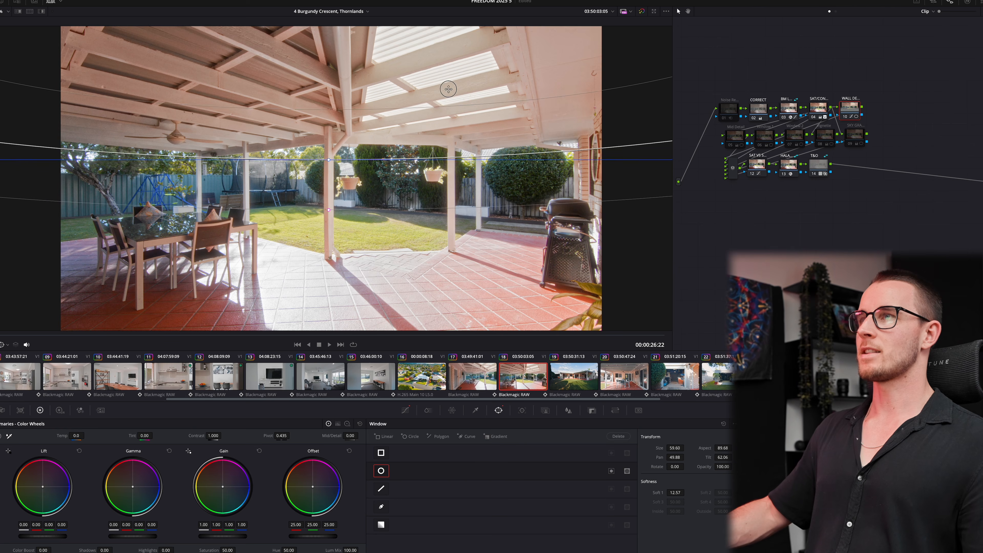
- Realign node 10's circular window on patio clips 17 and 20, over the pergola
click(478, 376)
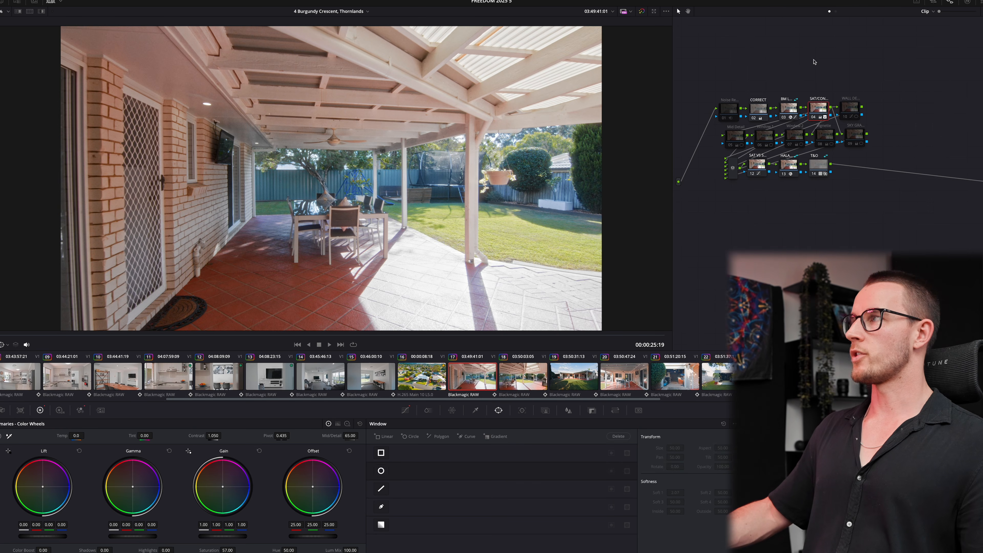
click(849, 112)
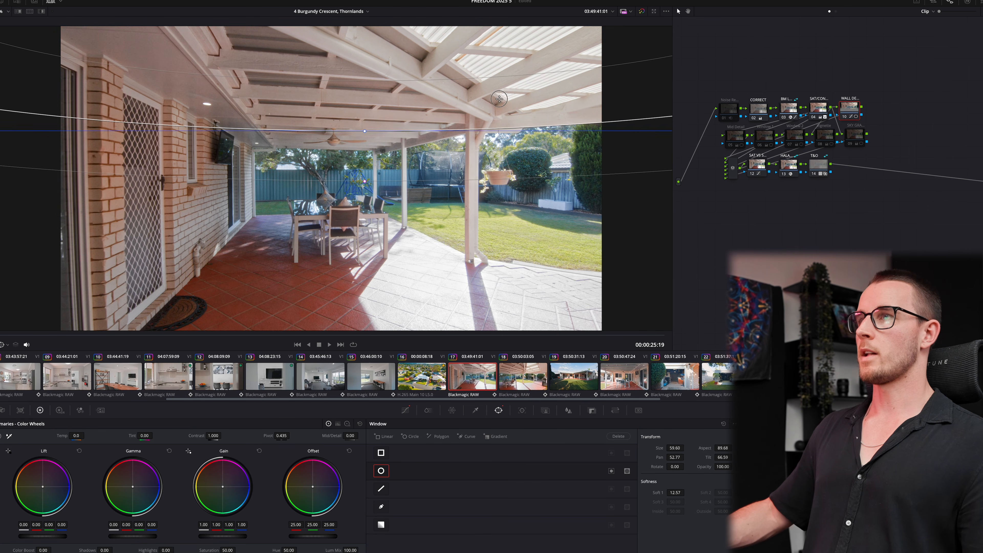
drag(499, 98, 500, 99)
click(627, 385)
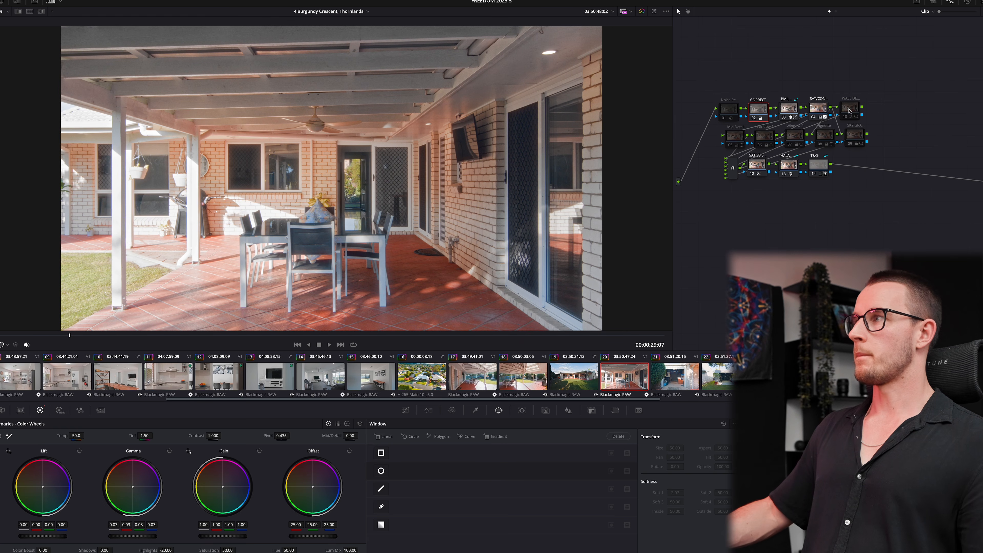
drag(405, 188, 539, 107)
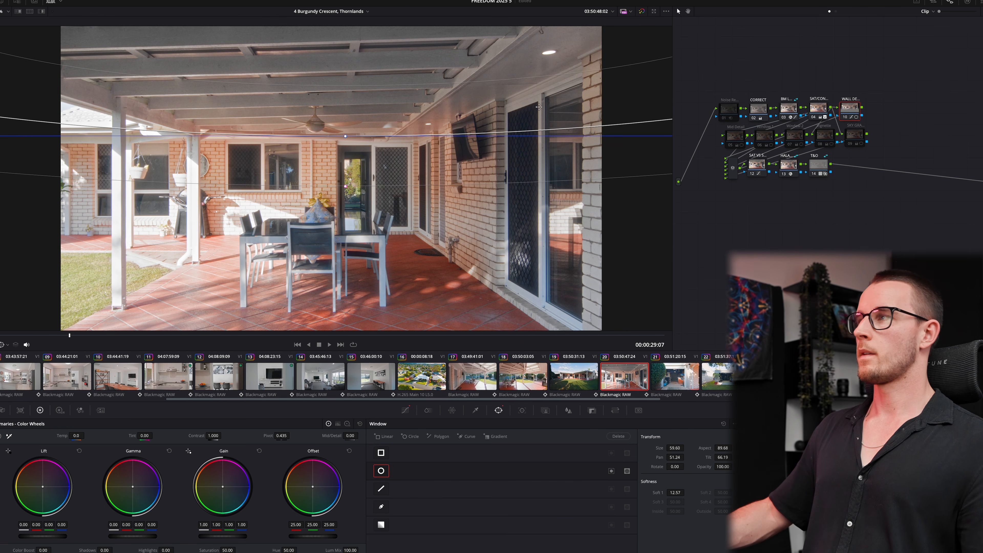
- Play back the patio shots on the Edit page, then return to Color on the CORRECT node
key(shift+4)
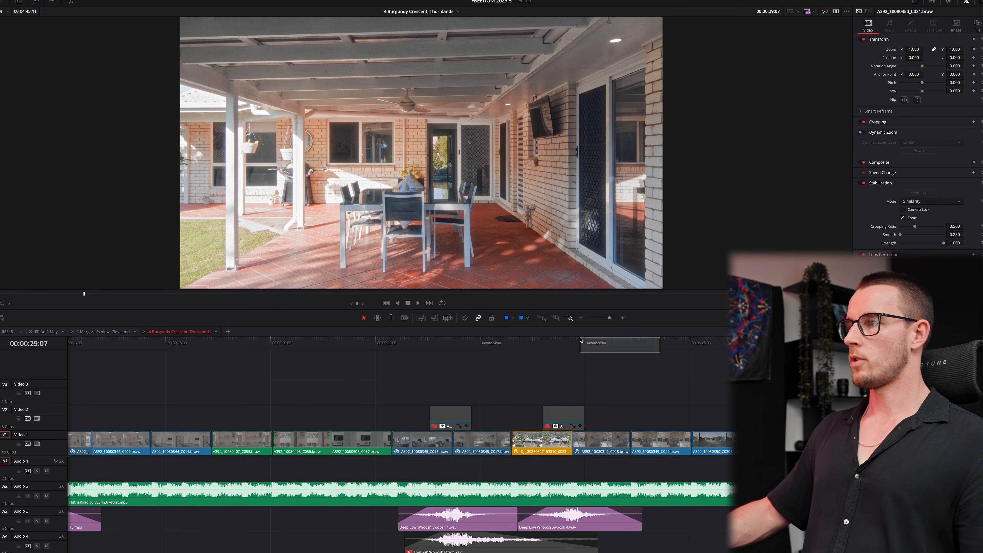
click(581, 341)
key(space)
key(super+minus)
key(super+minus)
key(space)
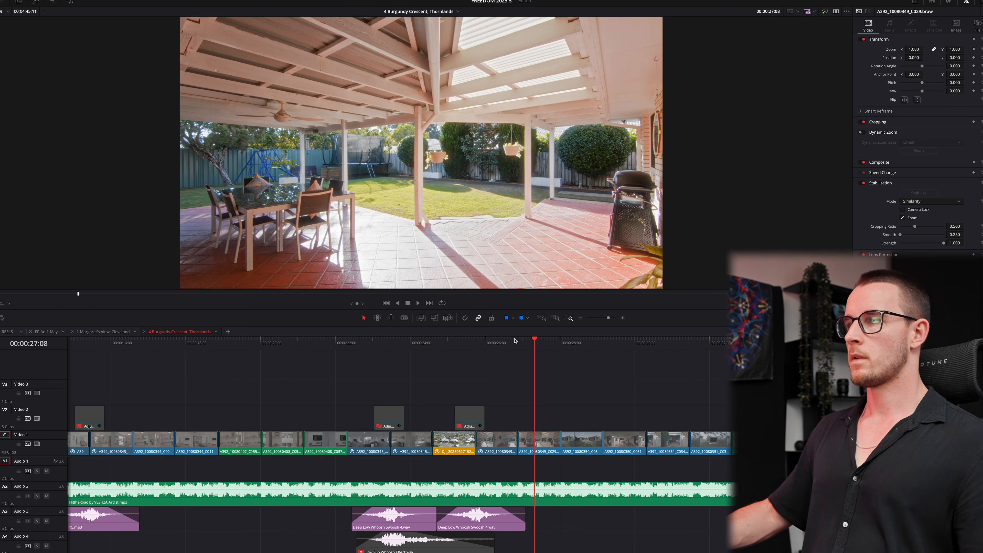
click(515, 341)
key(shift+6)
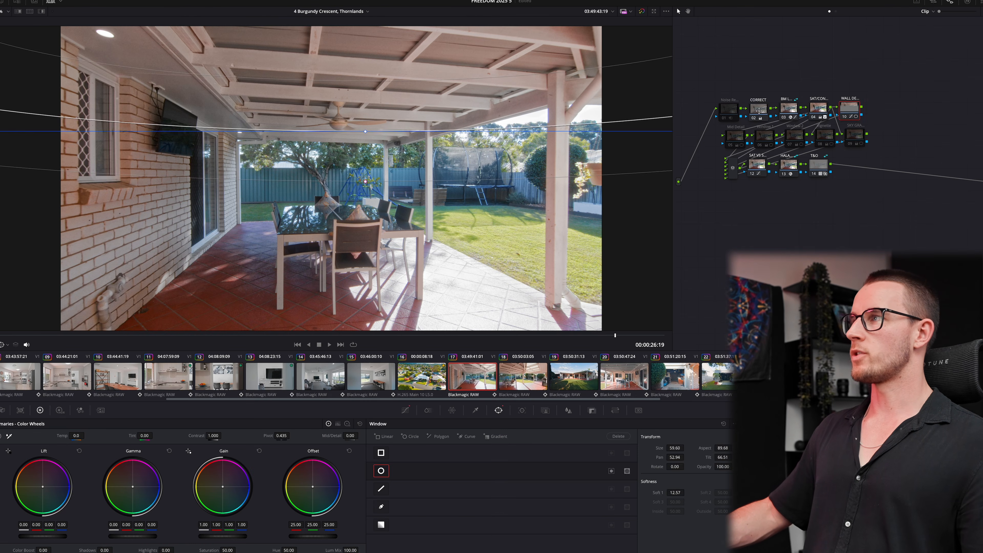
click(760, 113)
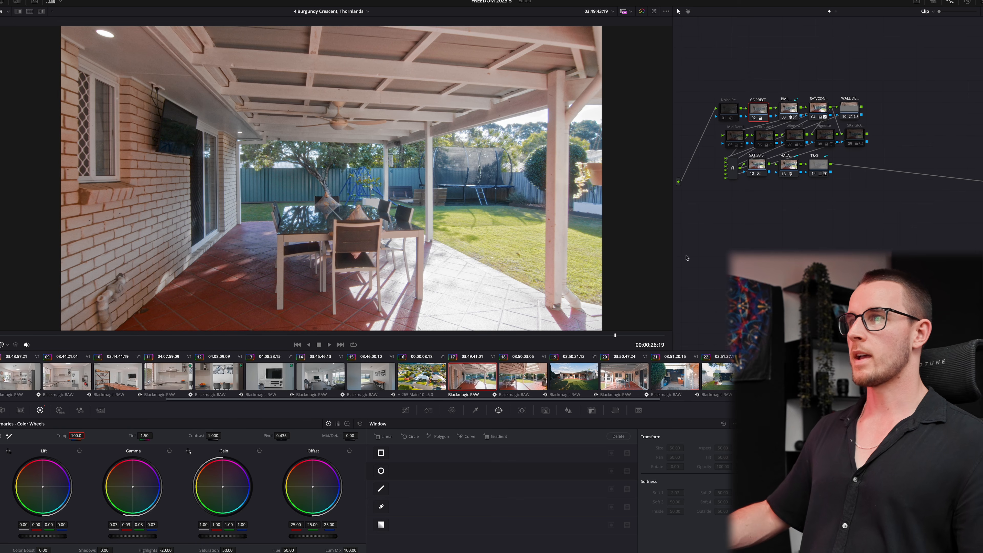
- Play the backyard sequence from about 28 s, stop at 33:05, and marquee-select the four dining-table clips
key(shift+4)
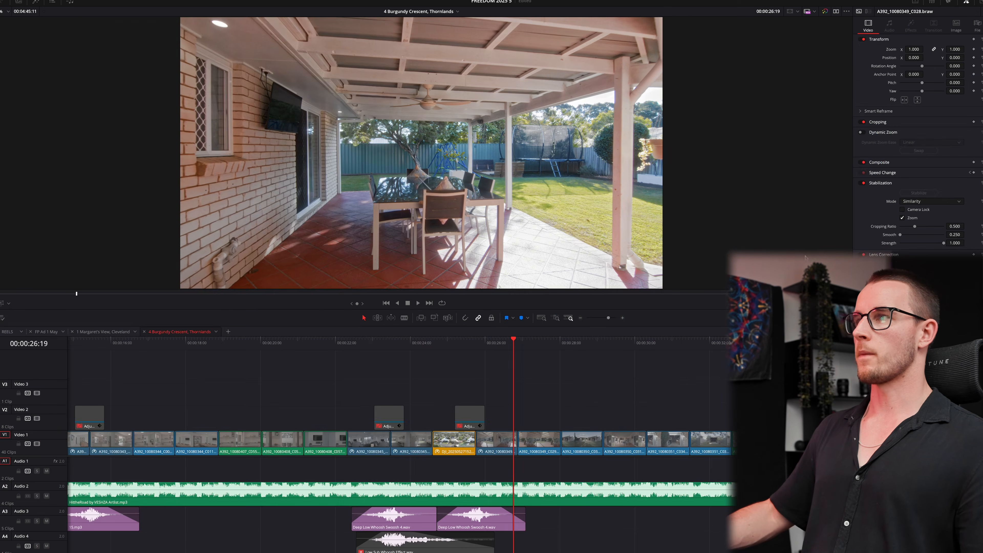
key(space)
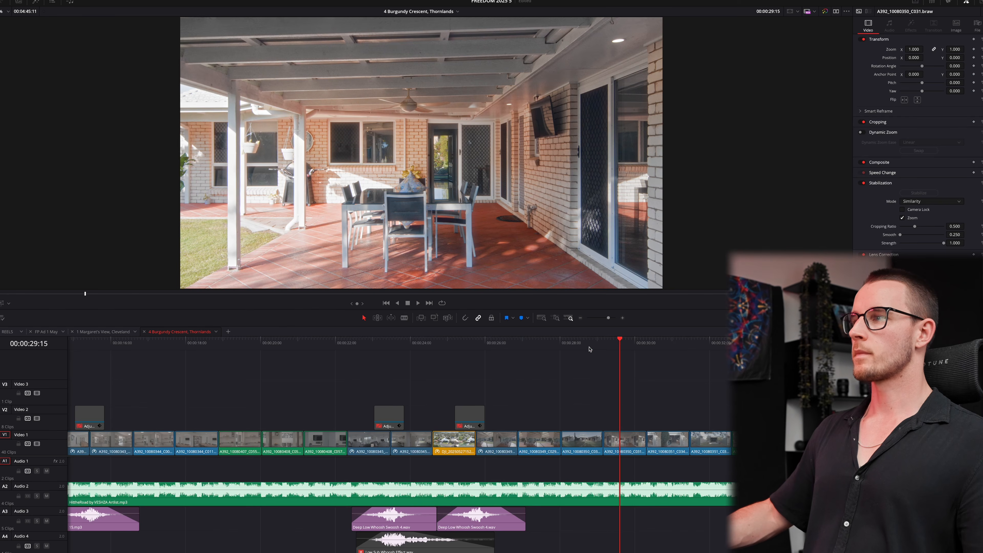
click(565, 343)
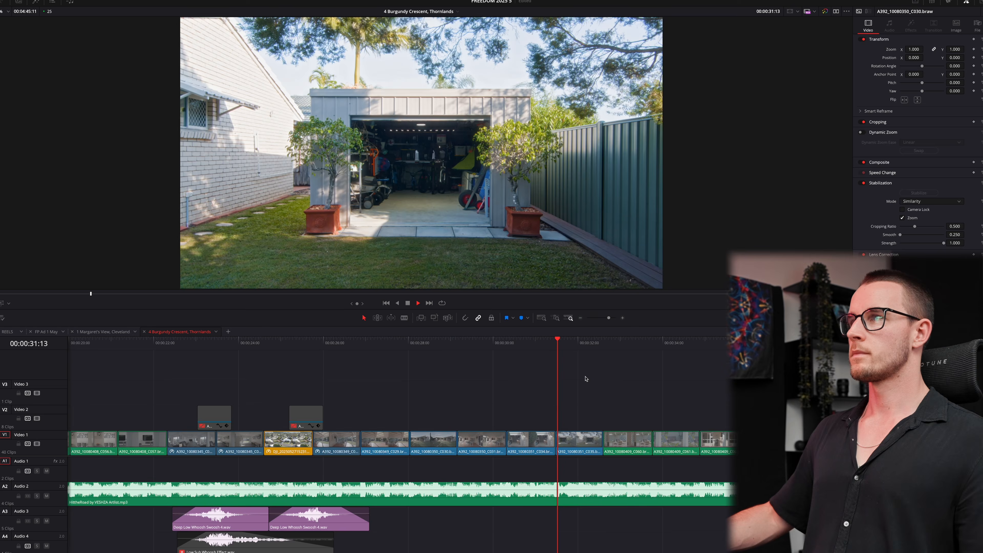
key(super+minus)
key(space)
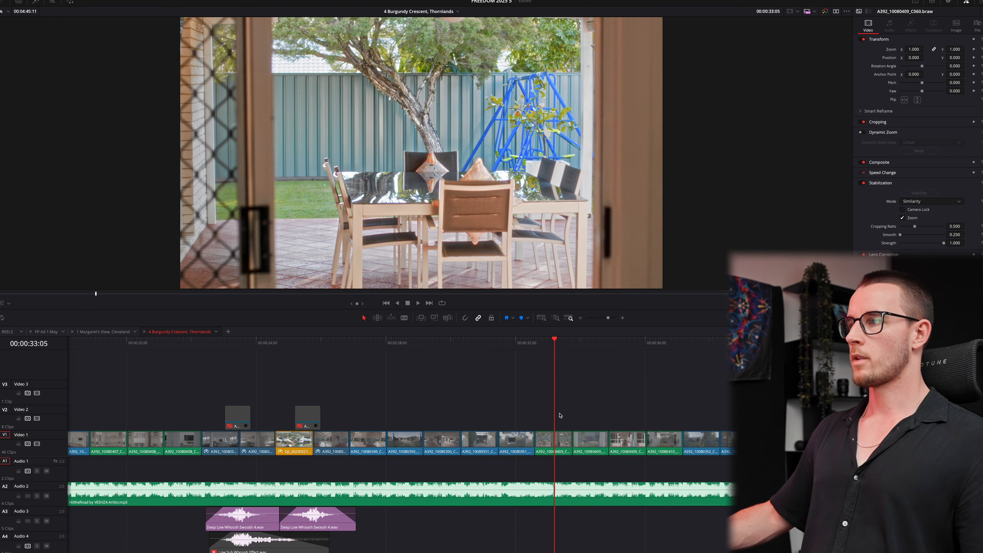
drag(550, 416, 669, 453)
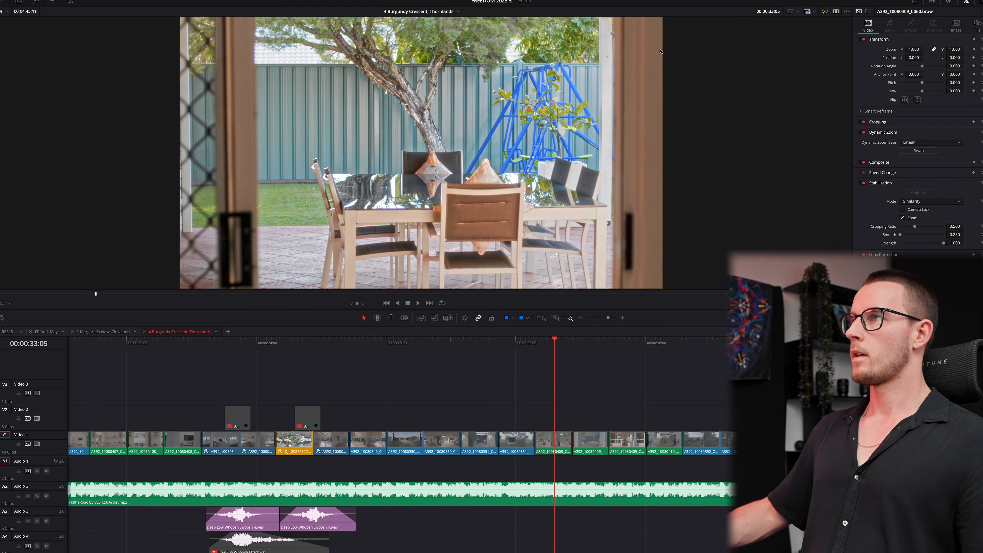
- Widen the dynamic zoom's red end-frame box on dining-table clips C061, C062 and C063
click(2, 303)
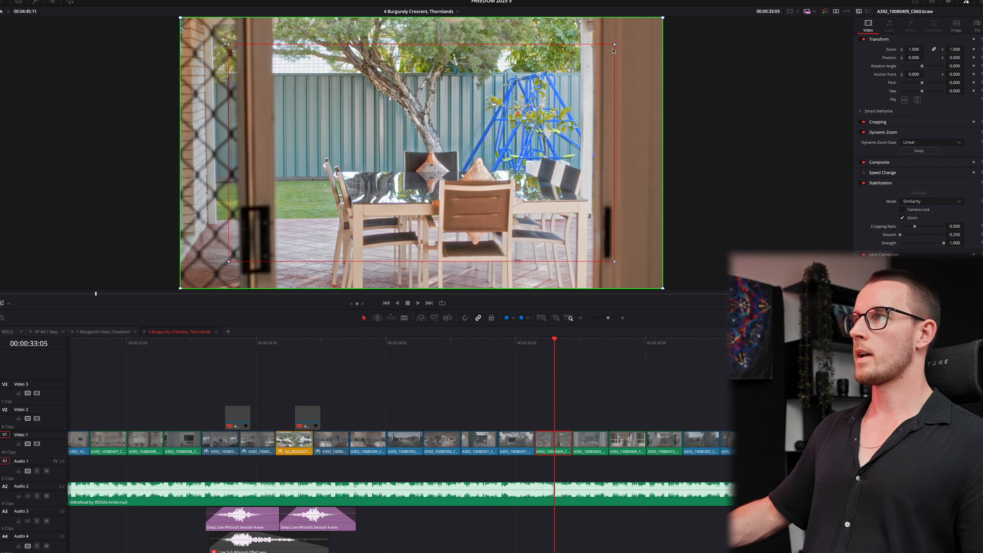
click(595, 439)
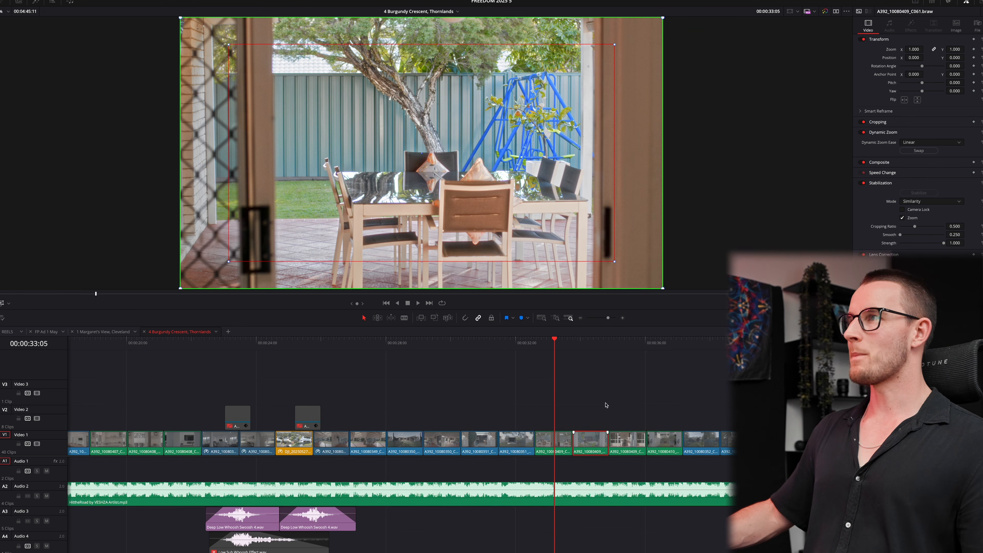
drag(615, 261, 632, 271)
click(631, 438)
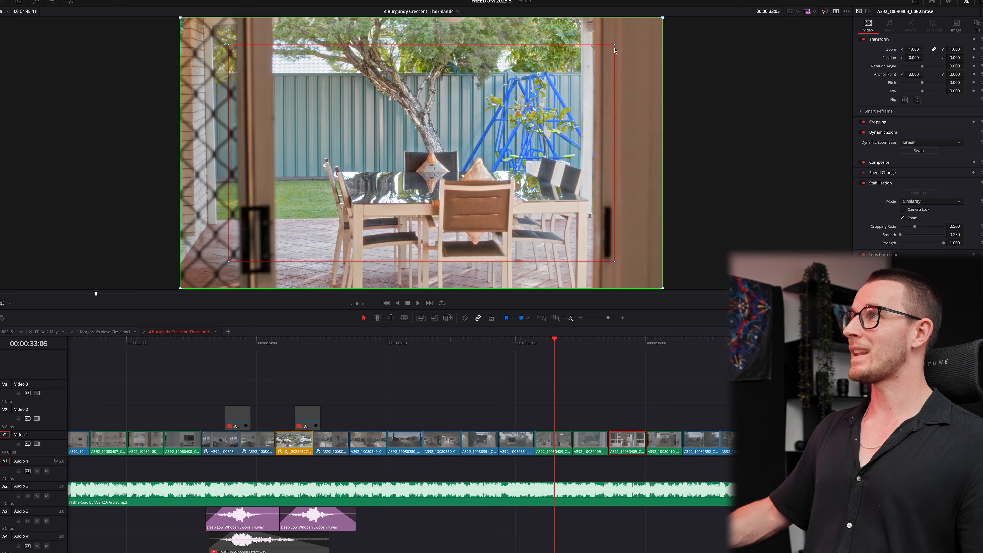
drag(615, 50, 635, 34)
click(666, 439)
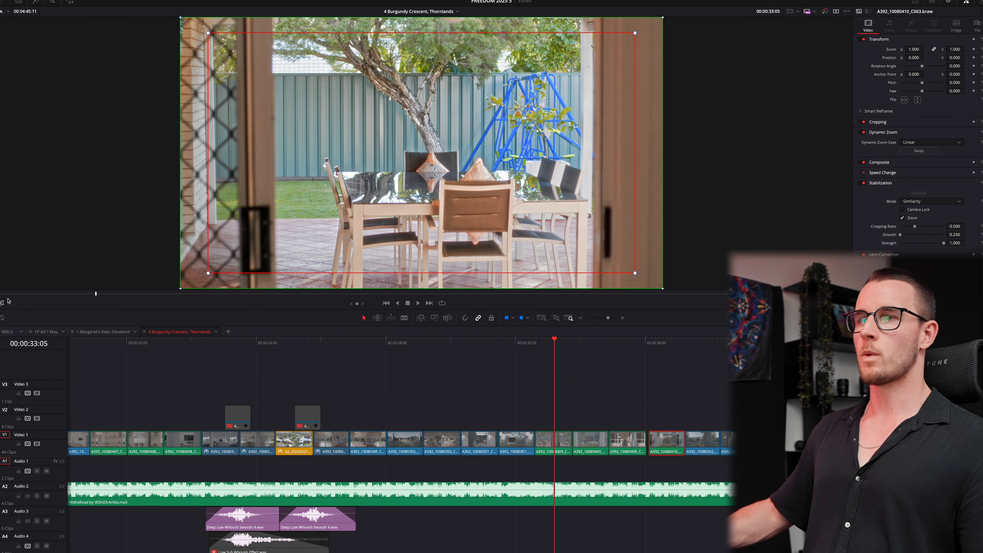
click(555, 364)
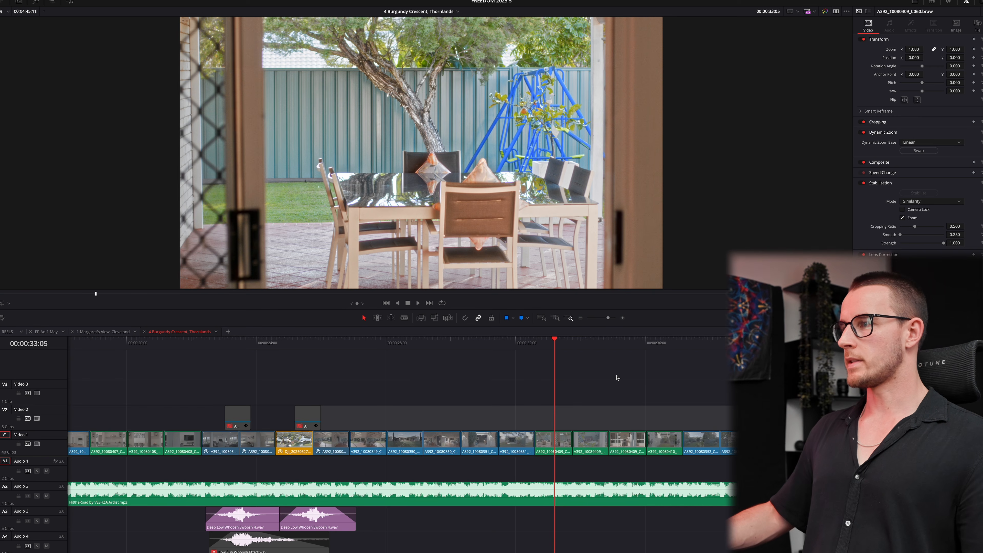
click(663, 439)
click(2, 303)
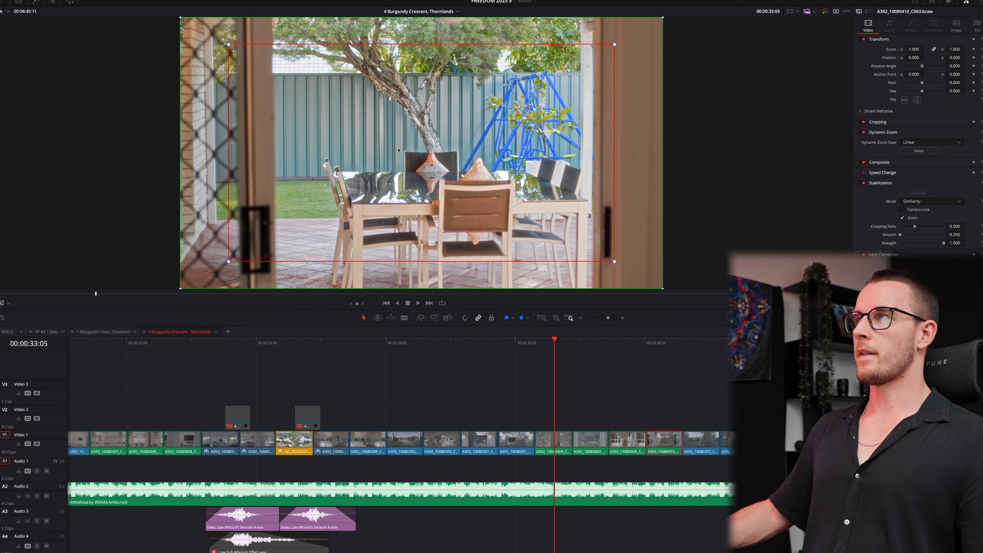
mouse_move(614, 46)
mouse_down()
mouse_move(642, 29)
mouse_move(631, 36)
mouse_up()
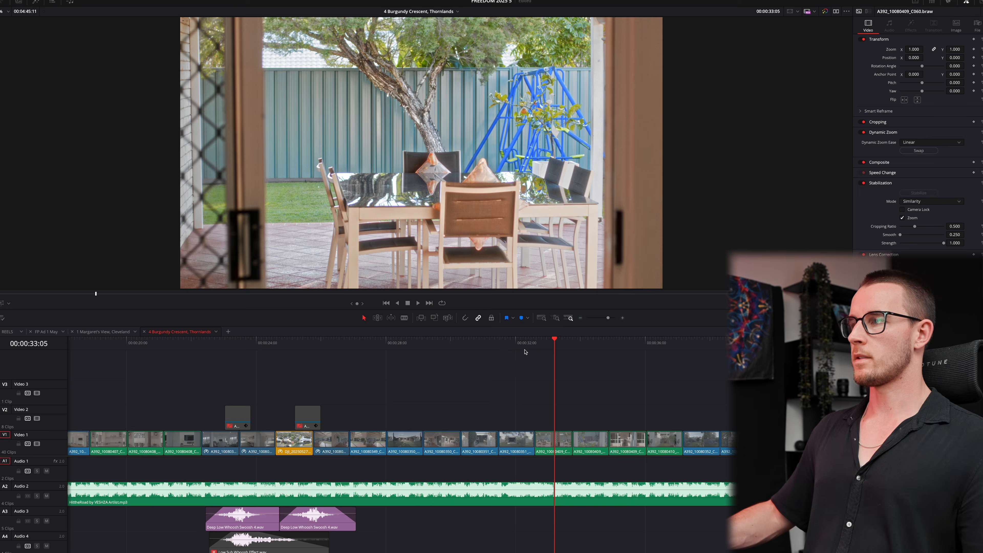
click(521, 351)
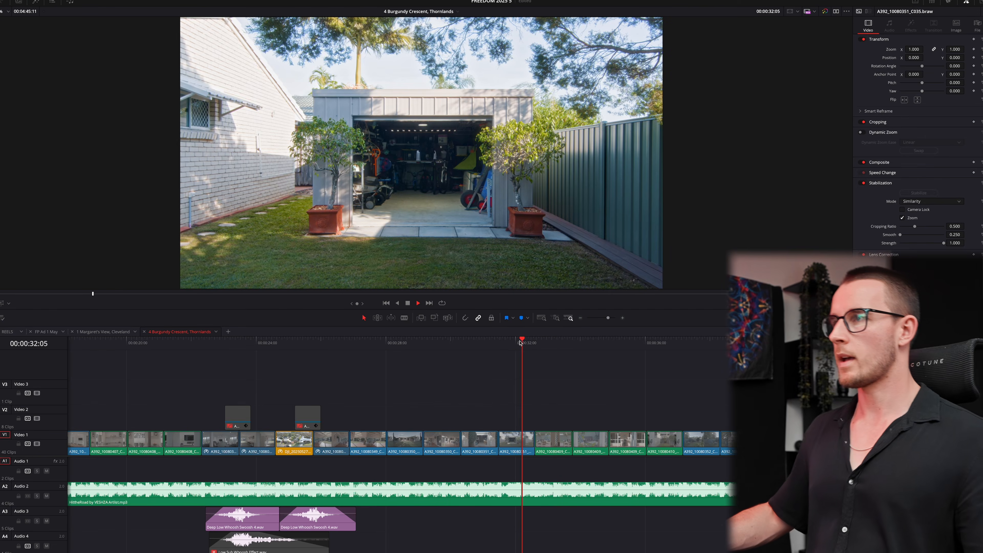
key(space)
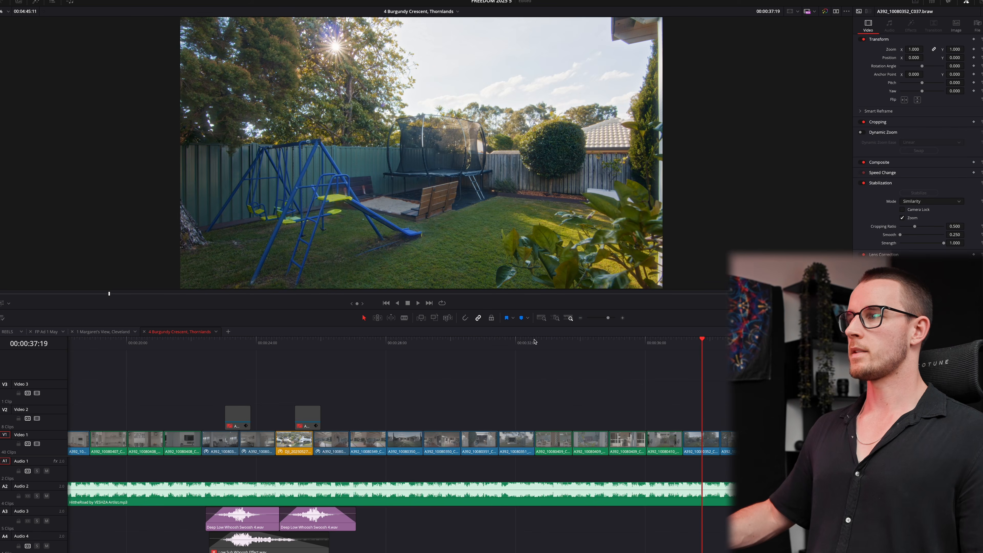
click(525, 342)
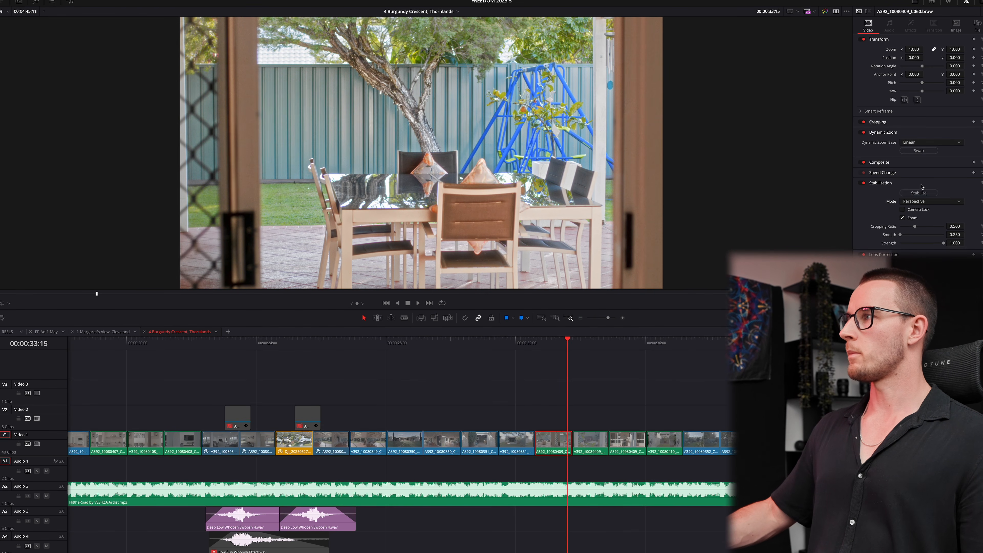
click(919, 193)
click(522, 343)
key(space)
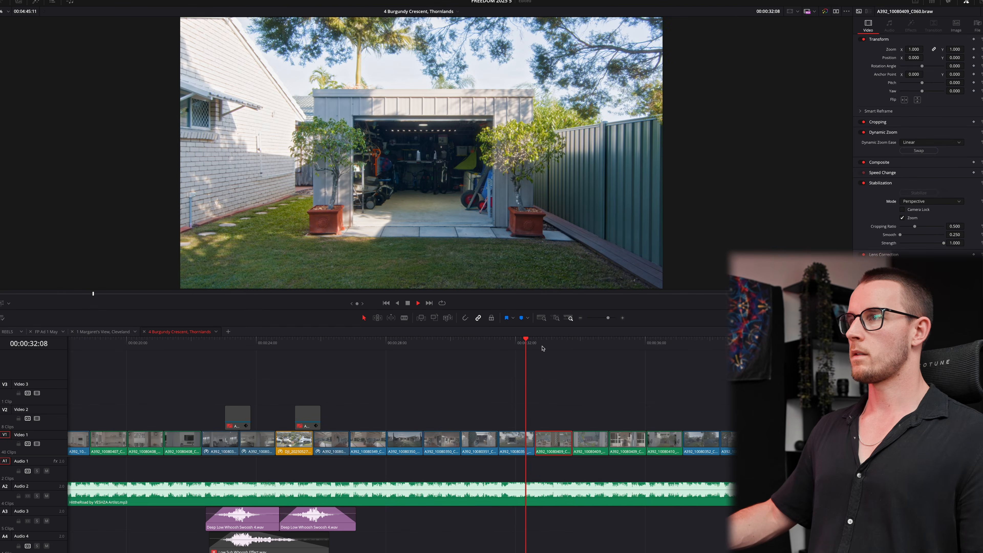
key(space)
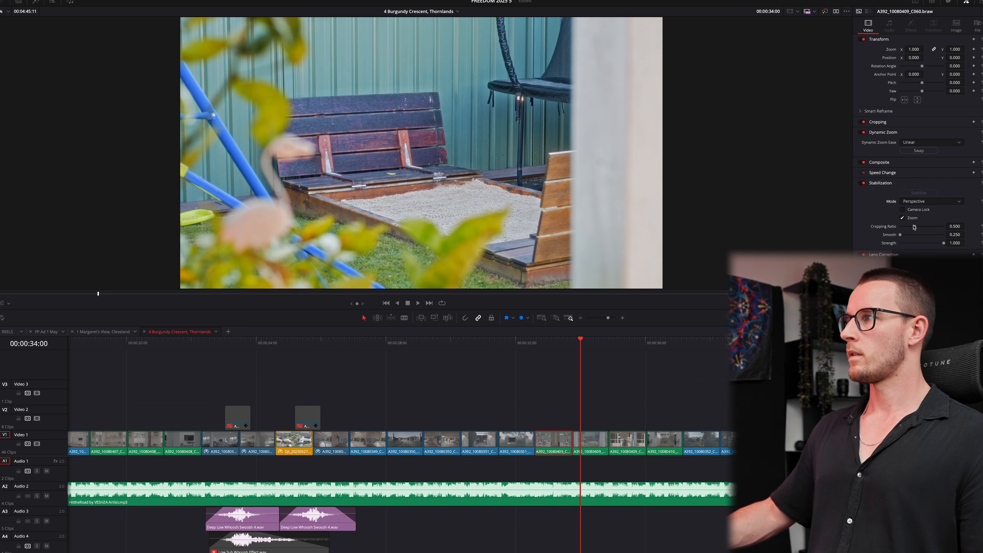
click(527, 343)
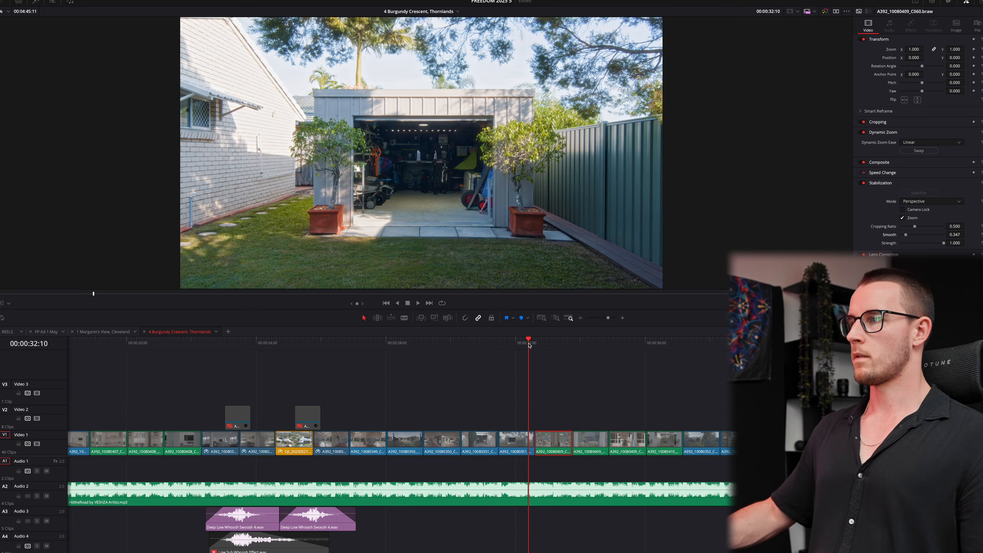
key(space)
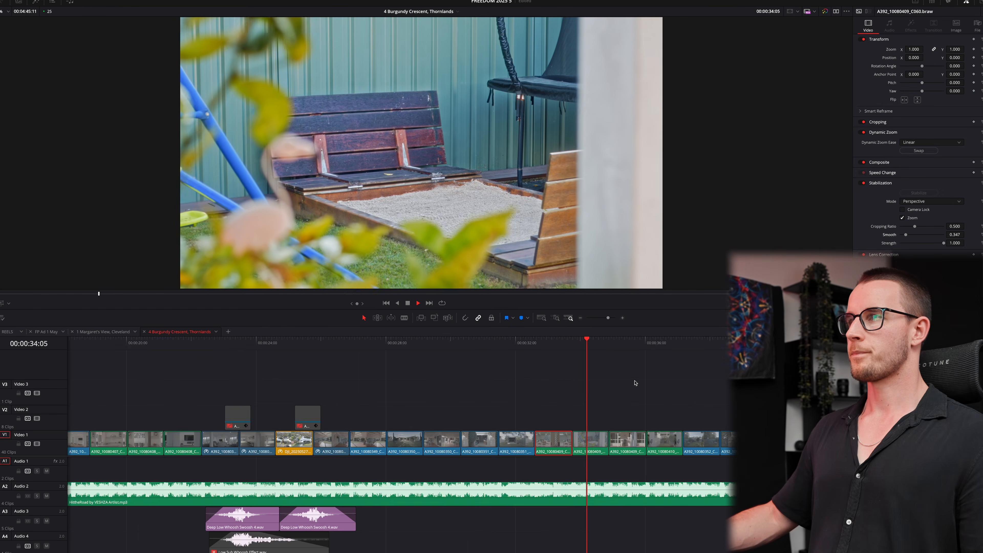
scroll(623, 380, down, 4)
scroll(615, 388, up, 3)
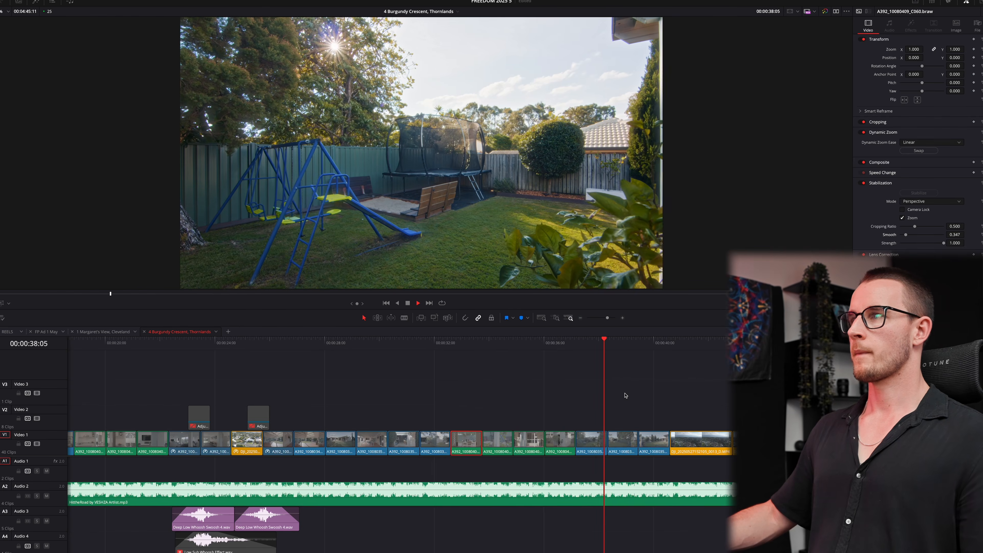
scroll(607, 397, up, 2)
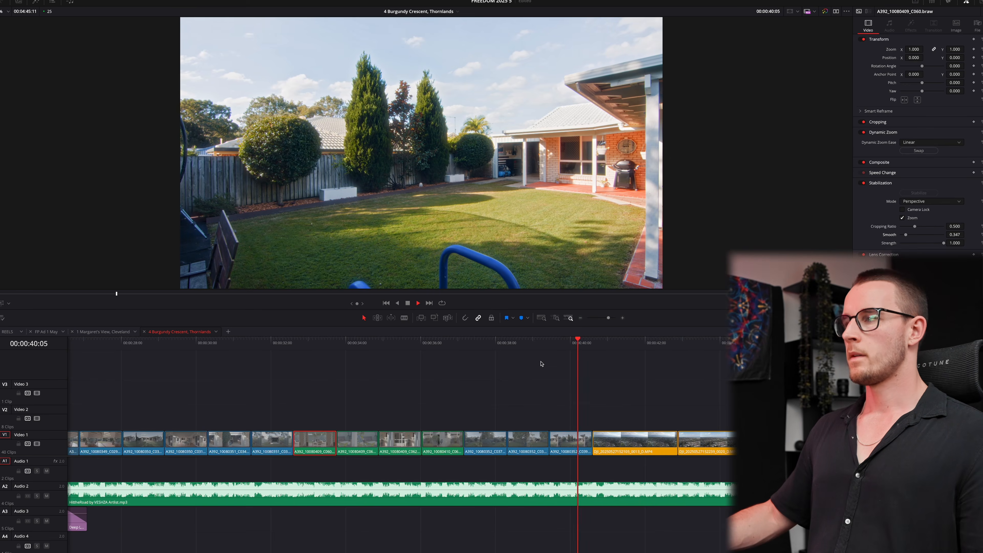
click(476, 340)
- Copy the two drone clips onto Video 2 and disable the Video 1 originals
key(shift+6)
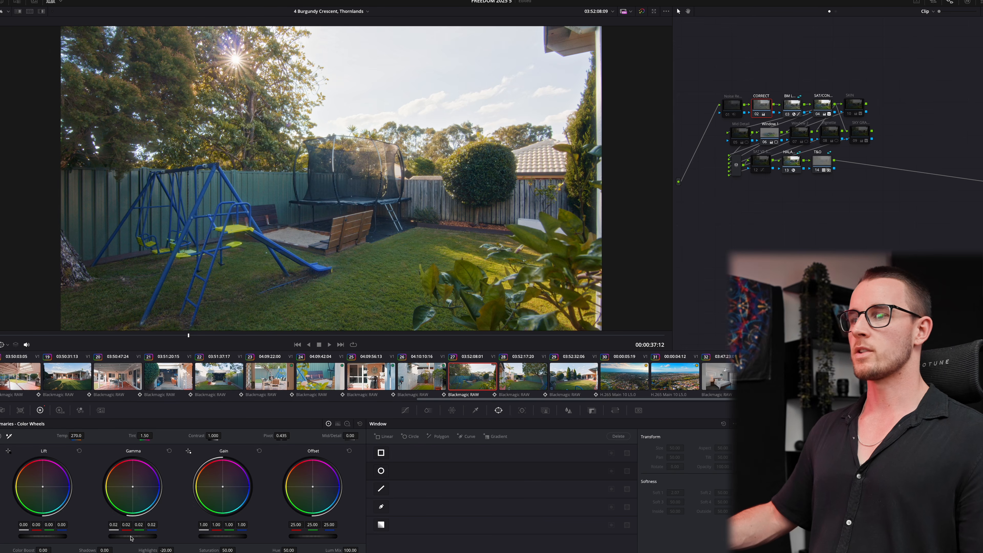
key(shift+4)
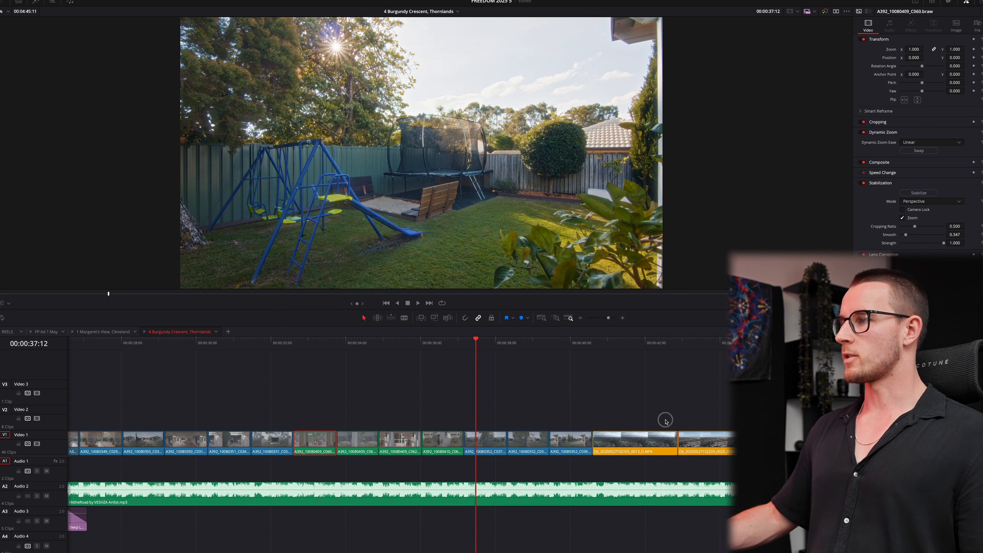
drag(666, 420, 704, 416)
drag(642, 472, 728, 401)
key(d)
- Play from the aerial drone shot and step frame by frame to the cut
scroll(688, 445, right, 5)
click(587, 344)
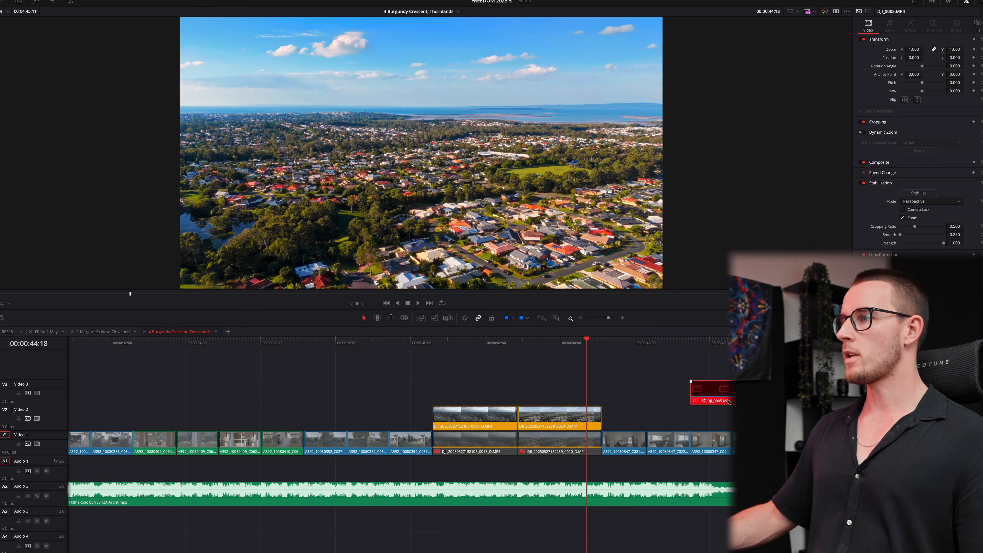
key(space)
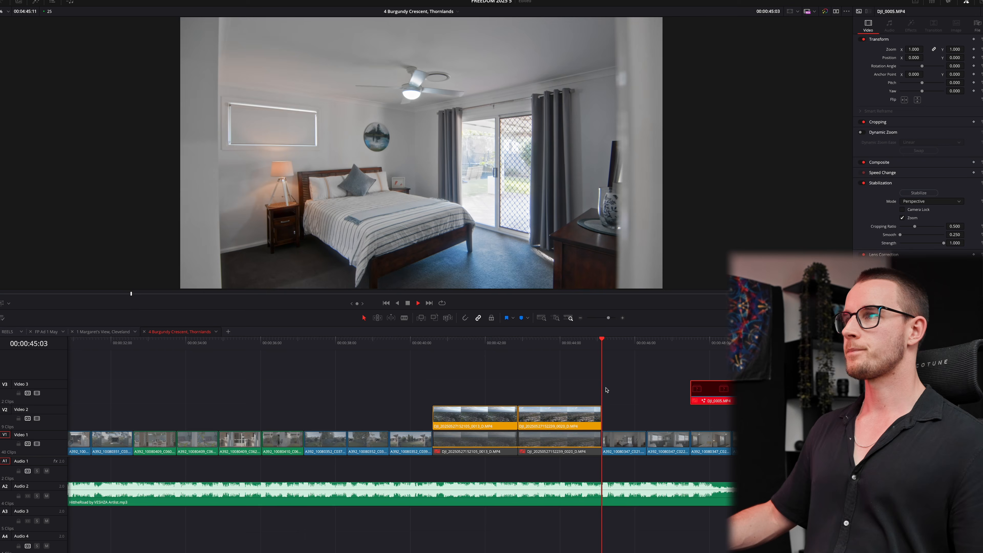
click(586, 348)
key(Right)
key(Right)
key(Right)
key(Right)
key(Right)
key(Right)
key(Right)
key(Right)
key(Right)
key(Right)
key(Right)
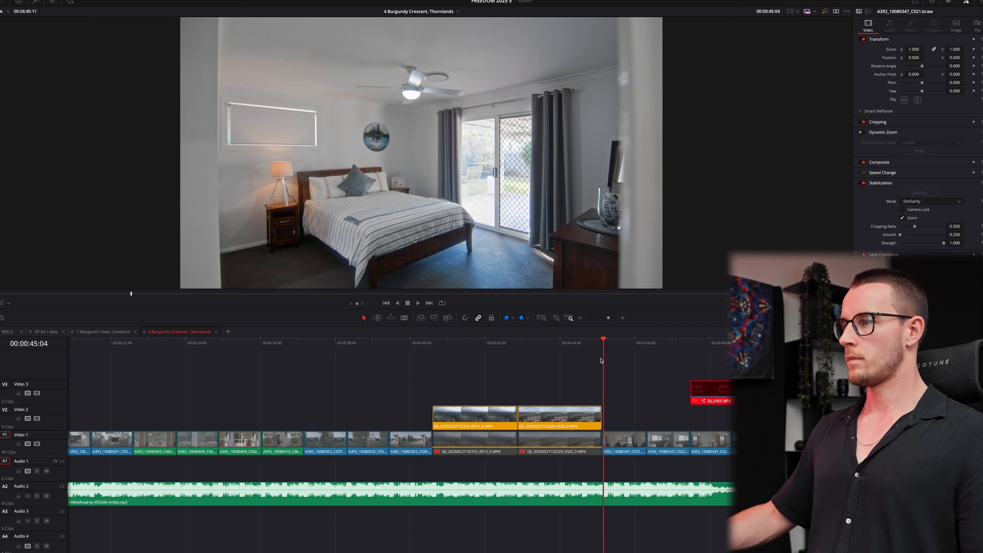
key(super+=)
key(super+=)
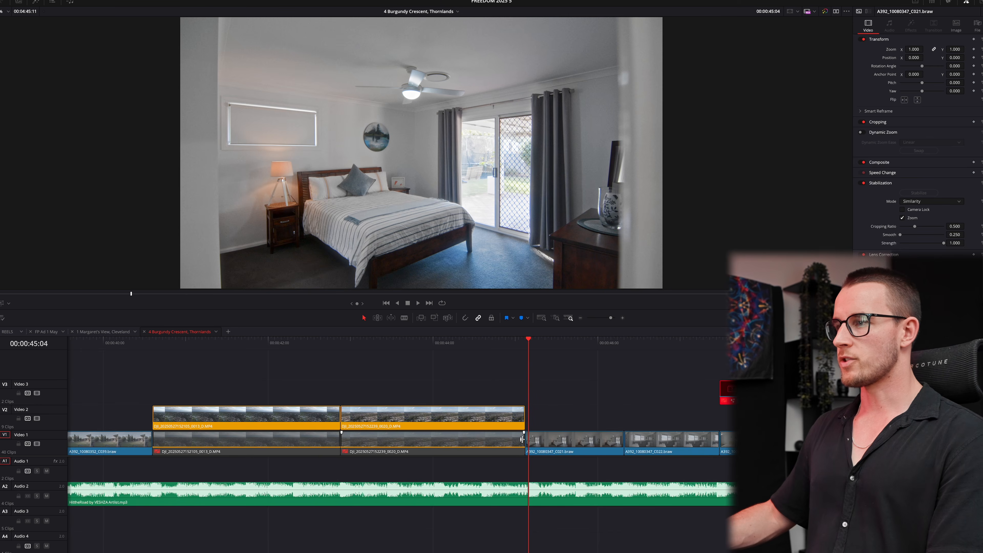
- Trim the start of bedroom clip C021 and extend the Video 2 drone clip to the playhead
drag(523, 439, 527, 440)
drag(524, 418, 528, 419)
click(540, 417)
key(space)
key(super+-)
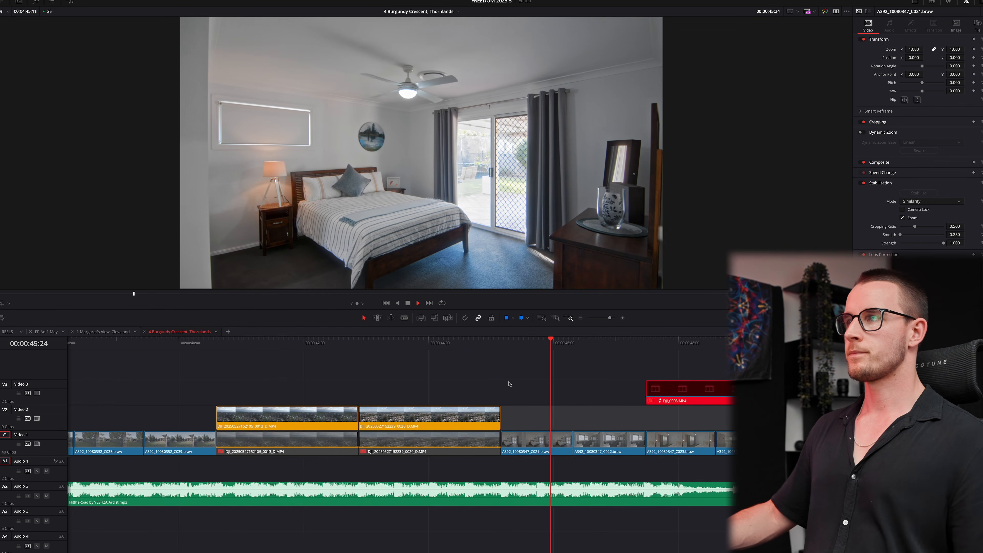
key(space)
- Inspect the bathroom shot's SAT/CON Hue vs Sat curve, then play on to the bedroom shot
key(shift+6)
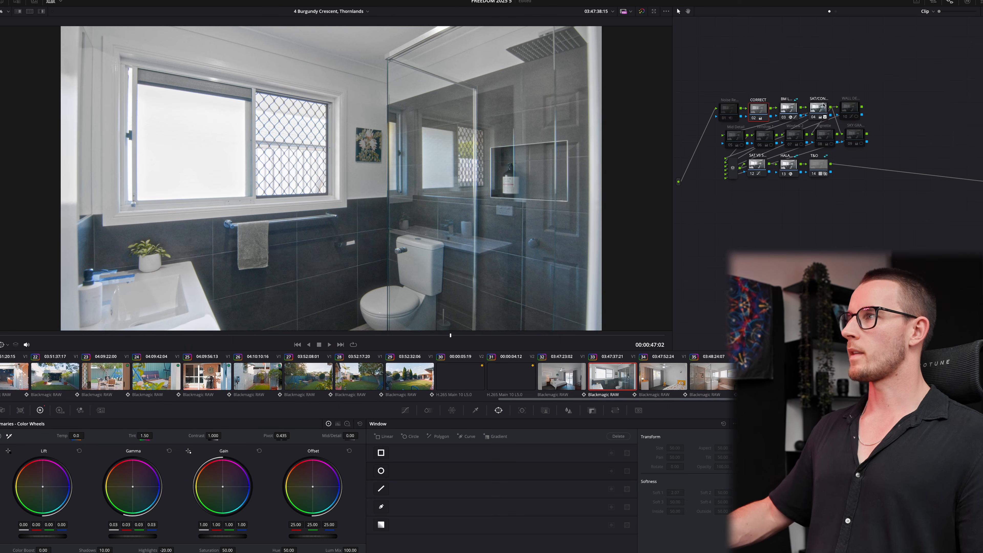
click(817, 108)
click(407, 411)
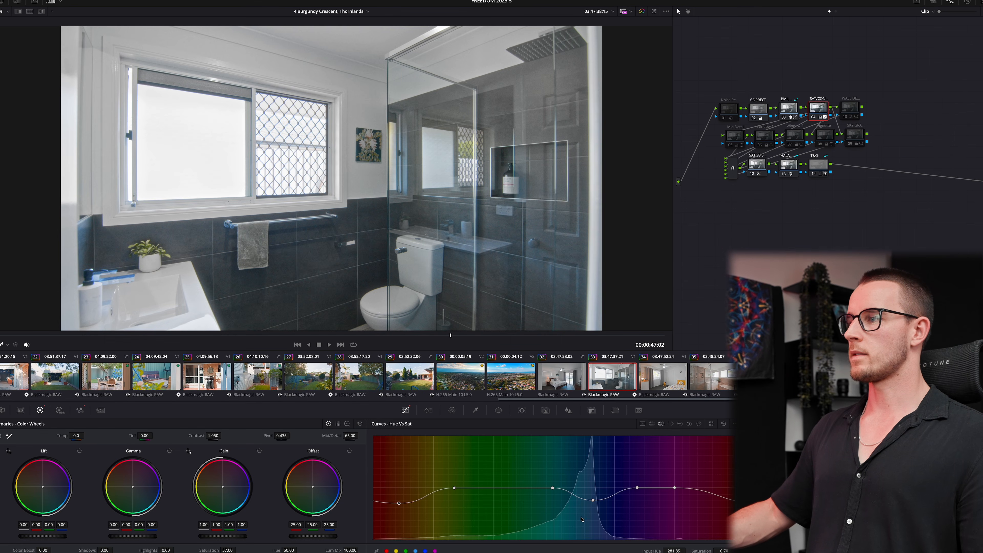
key(shift+4)
key(space)
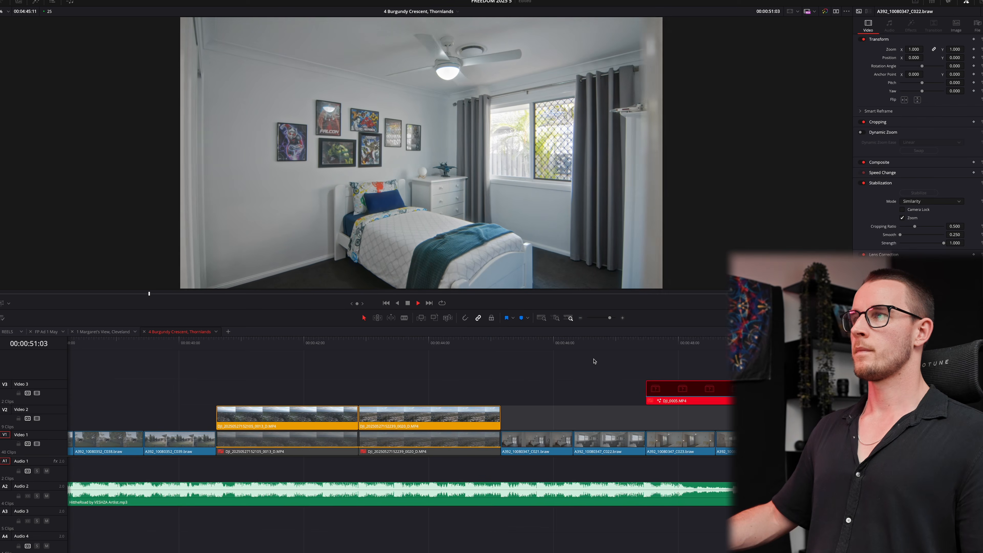
key(space)
- Lower cyan-blue saturation on the bedroom shot's SAT/CON Hue vs Sat curve
key(shift+6)
click(816, 108)
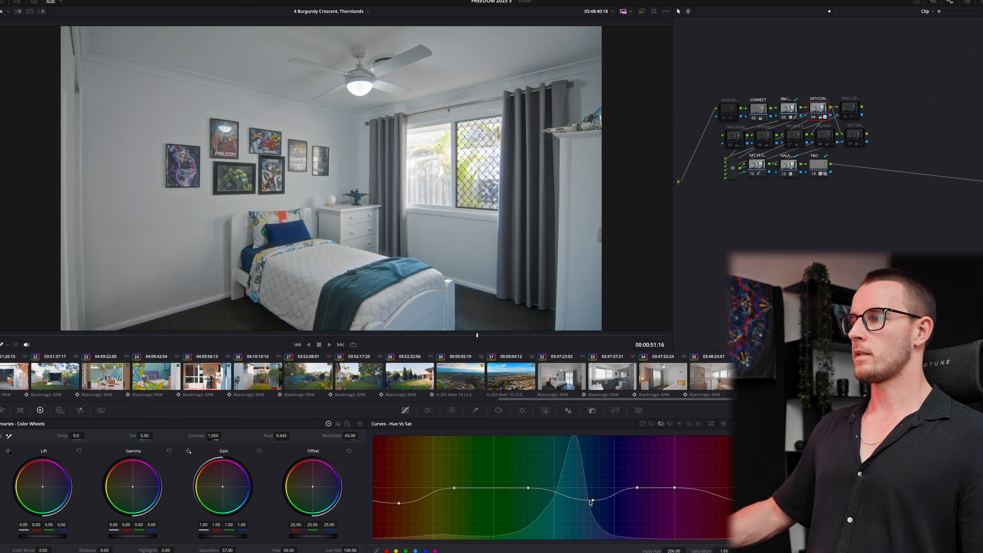
drag(593, 500, 590, 506)
key(shift+4)
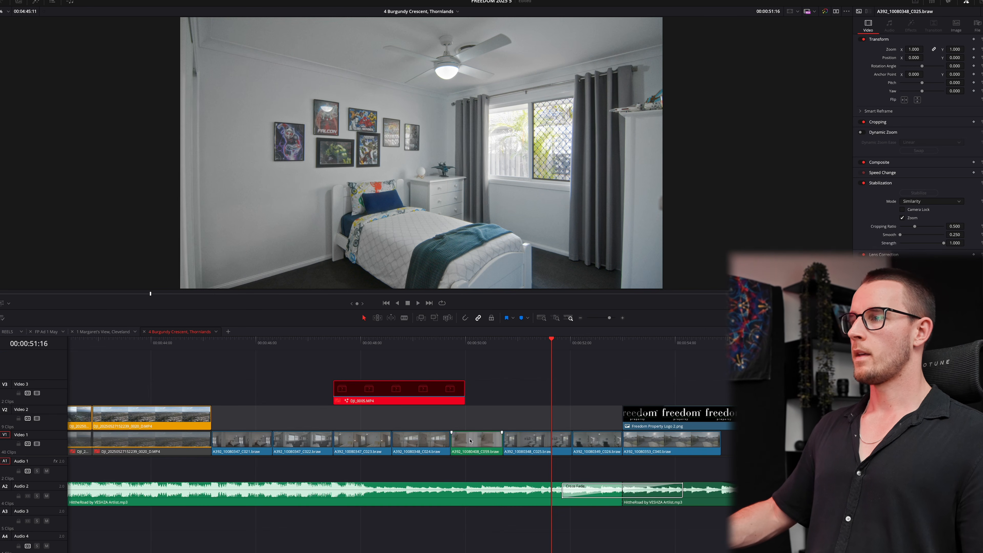
- Turn on dynamic zoom for bathroom clip C059 and widen its end-frame rectangle
click(470, 441)
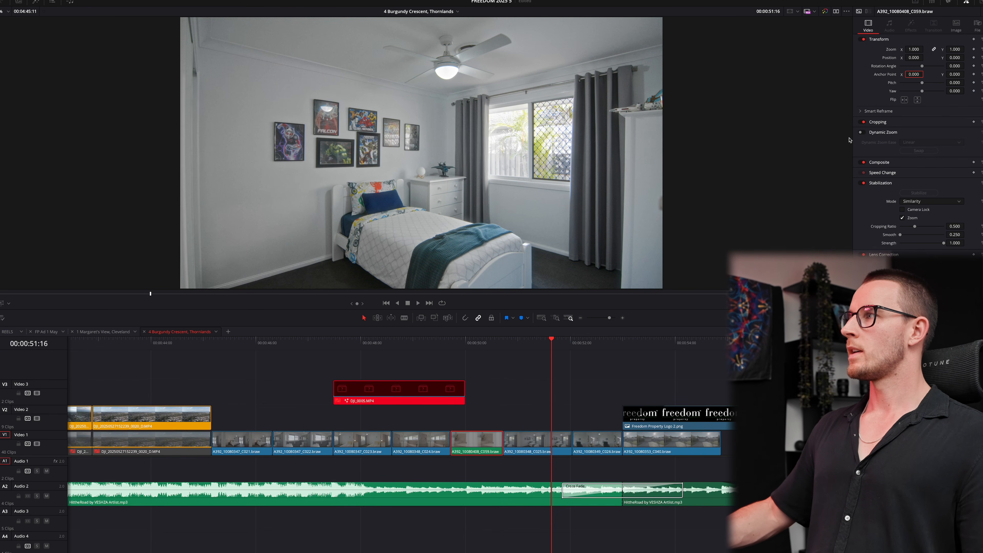
click(860, 132)
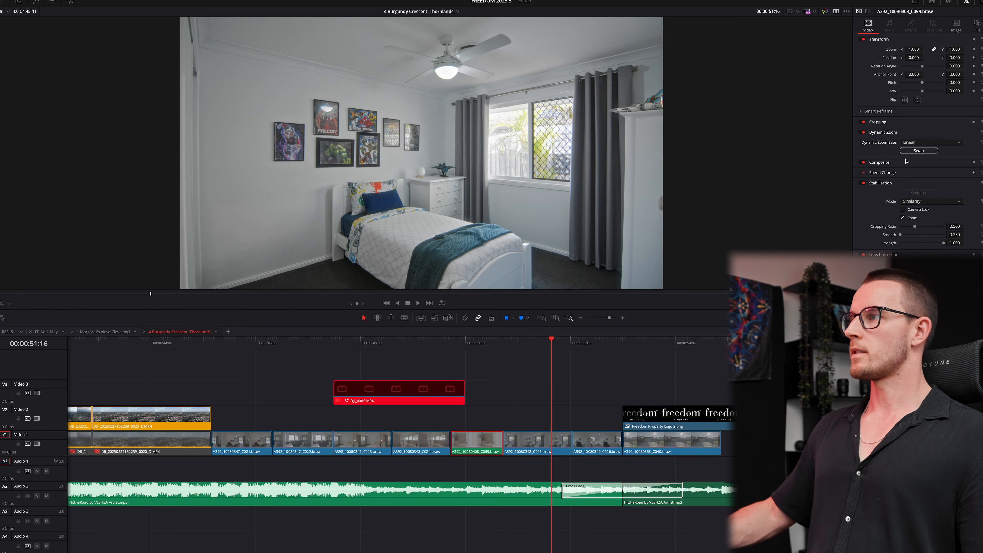
click(484, 341)
click(1, 303)
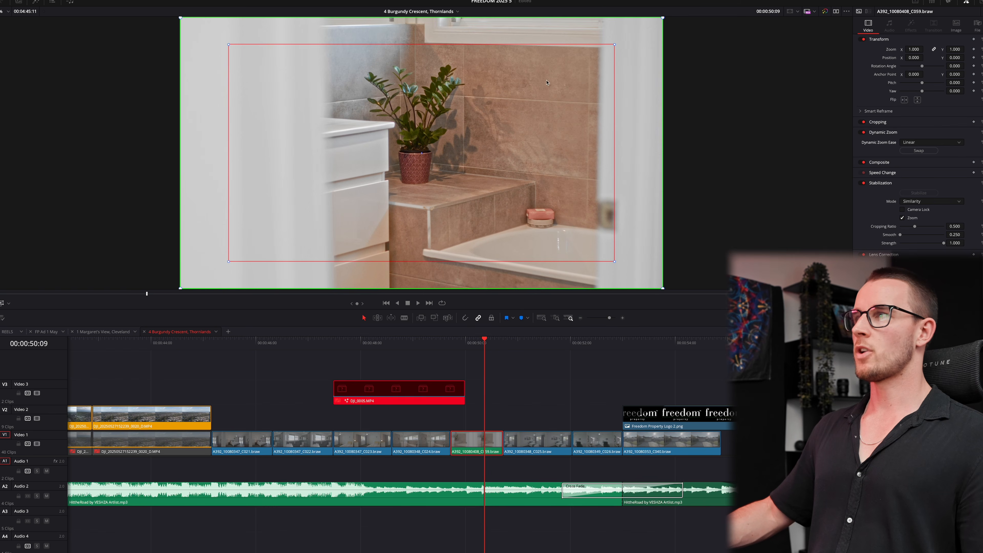
drag(615, 45, 633, 36)
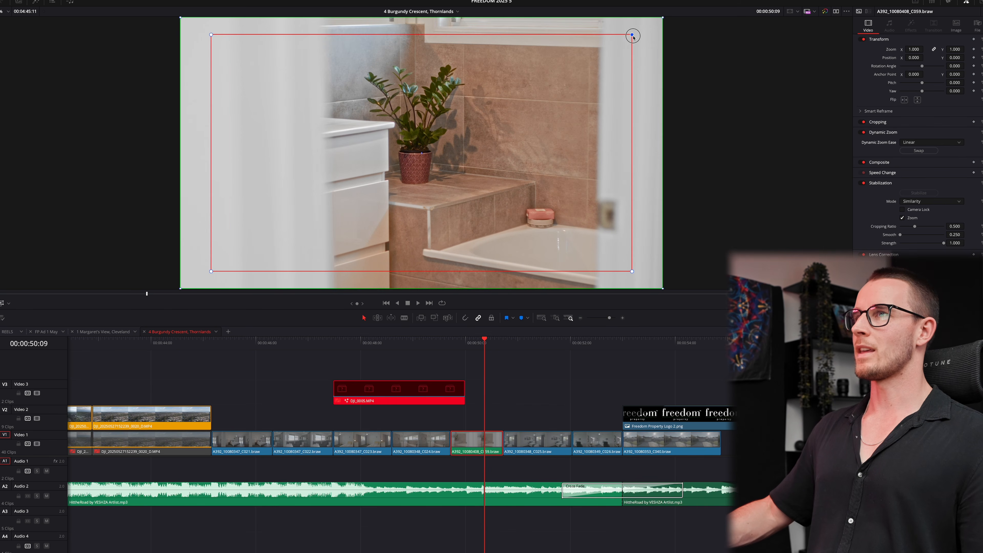
- Replay the bathroom zoom and enlarge the end frame slightly more, then preview it
key(space)
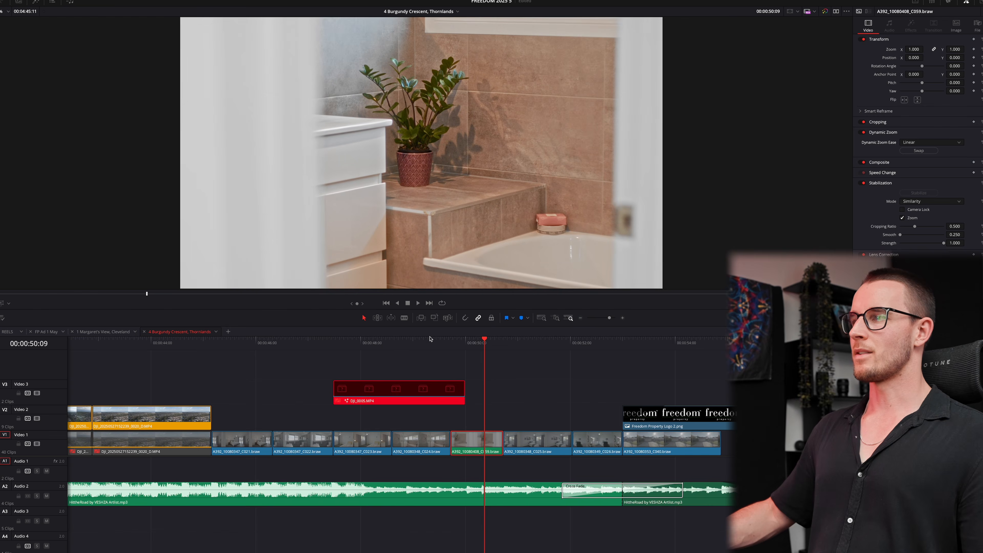
click(430, 342)
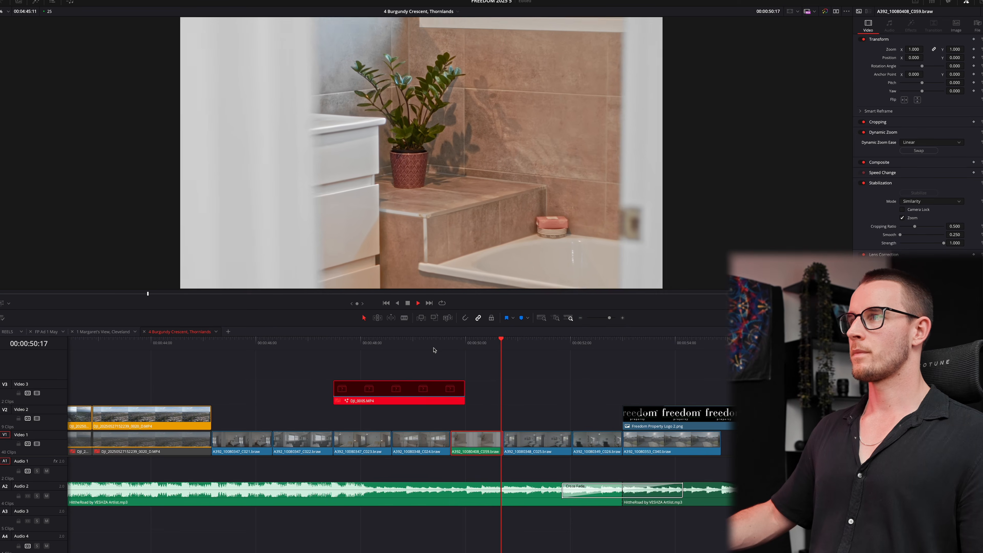
key(space)
click(420, 345)
key(space)
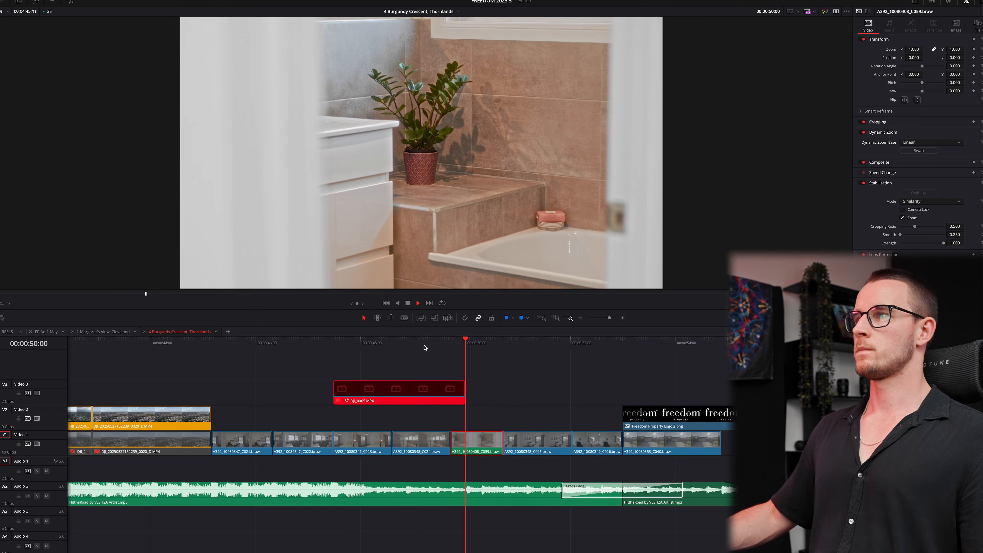
click(1, 304)
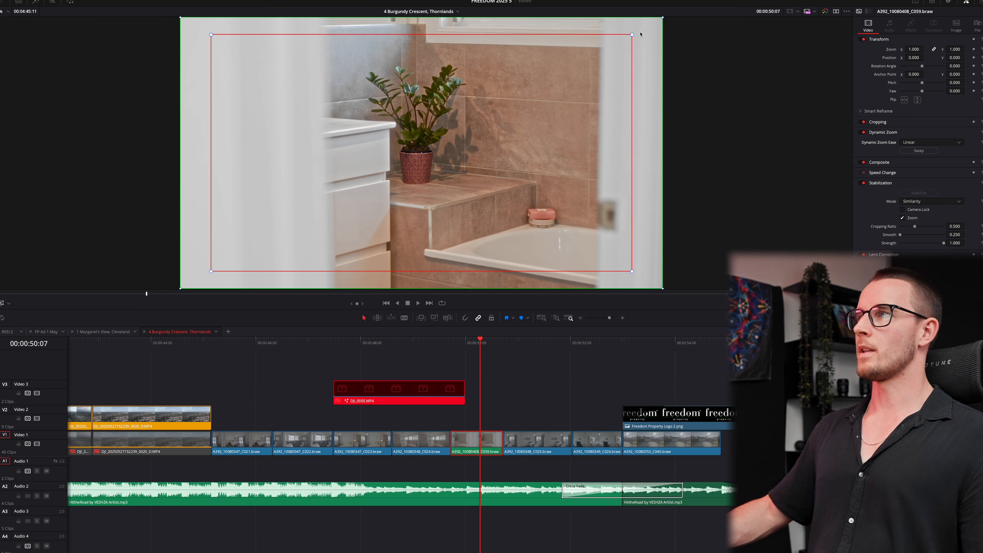
drag(633, 35, 639, 34)
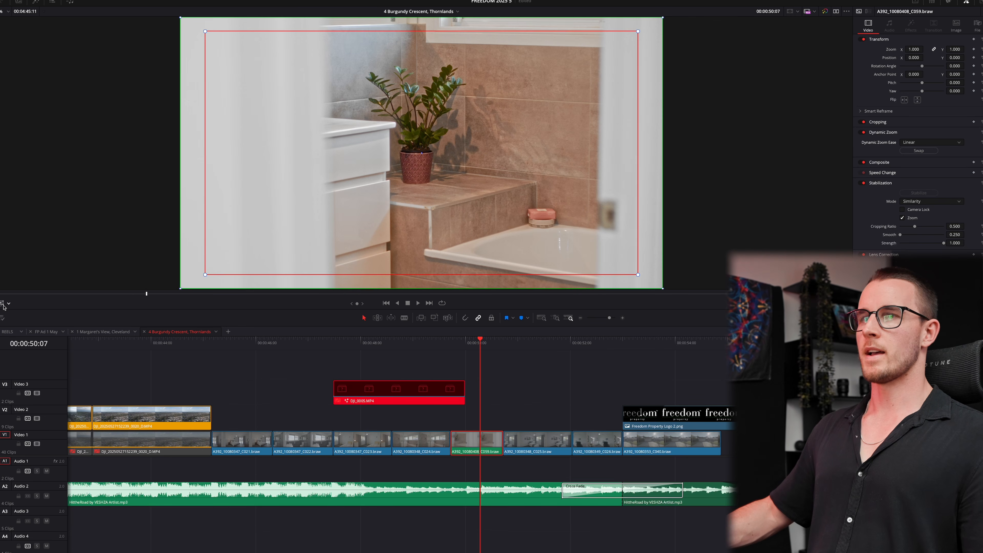
key(space)
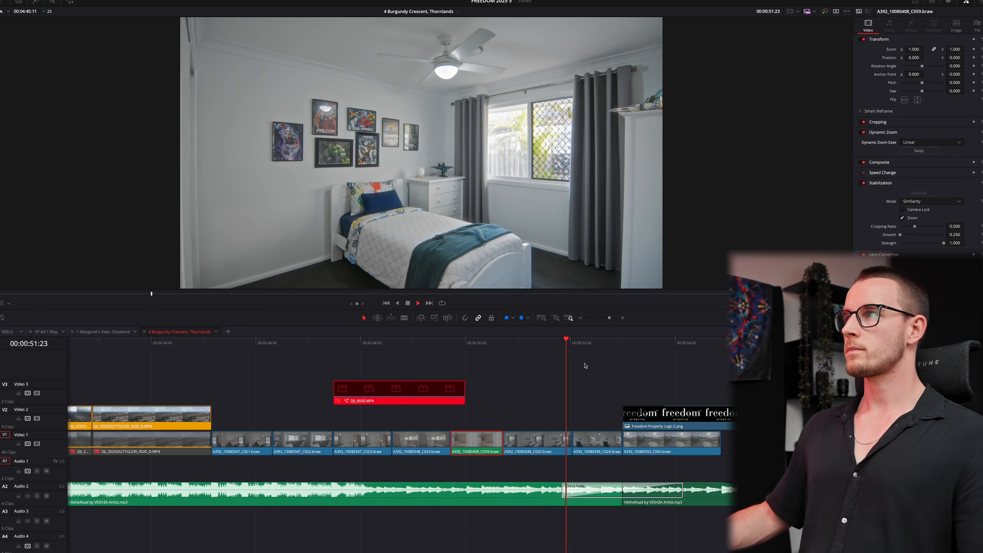
- Stop playback, drag offline clip DJI_0005 earlier on Video 3, and select Compound Clip 1 on Audio 1
scroll(374, 391, down, 2)
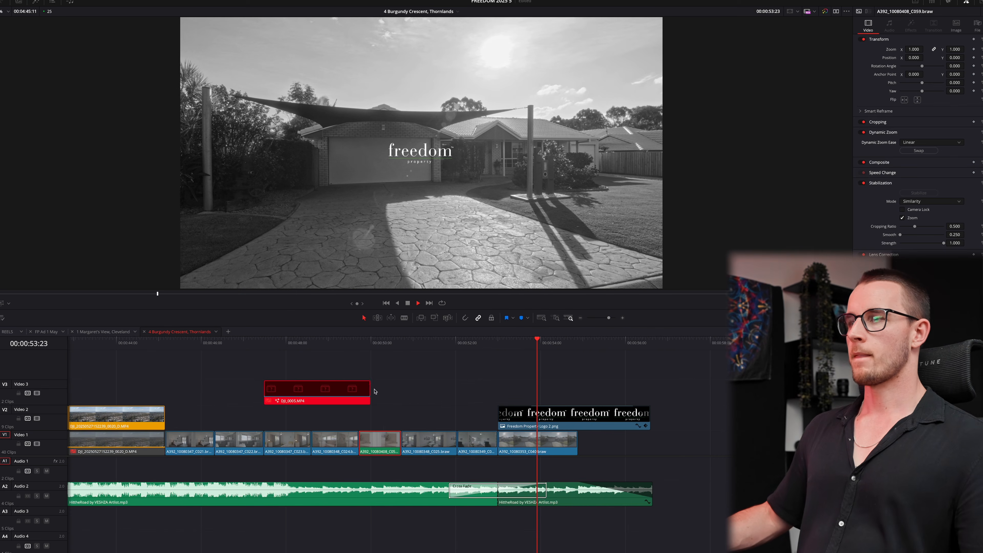
key(space)
drag(368, 392, 315, 392)
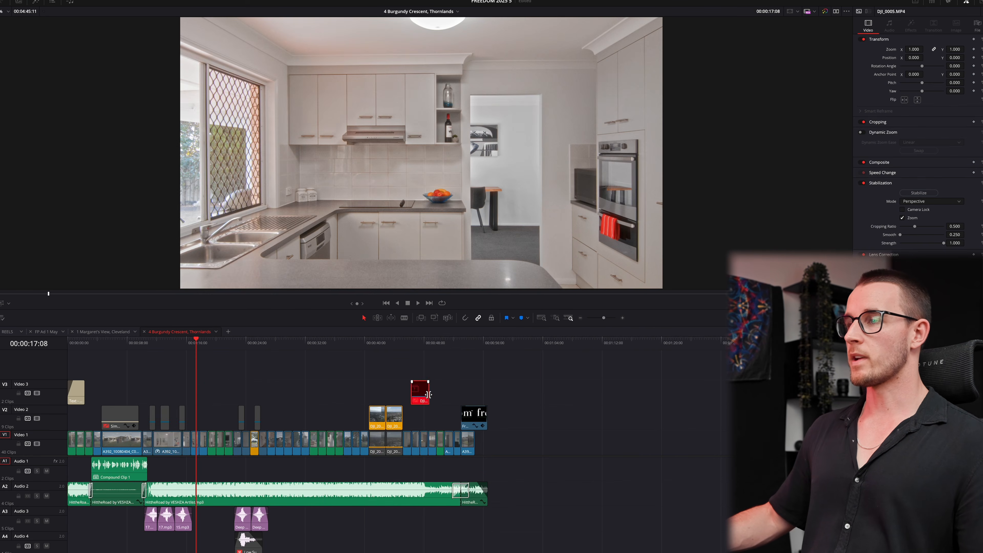
scroll(341, 403, up, 2)
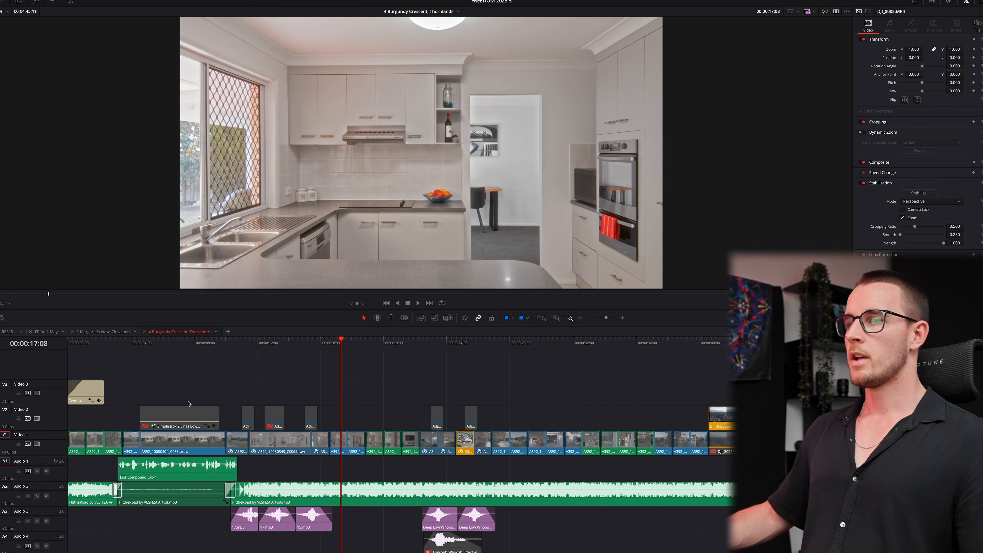
click(175, 471)
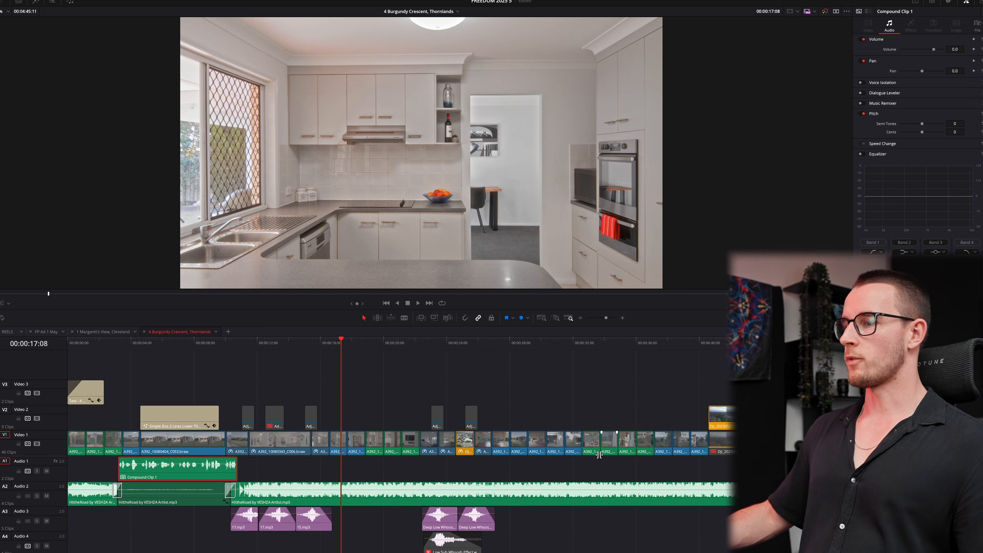
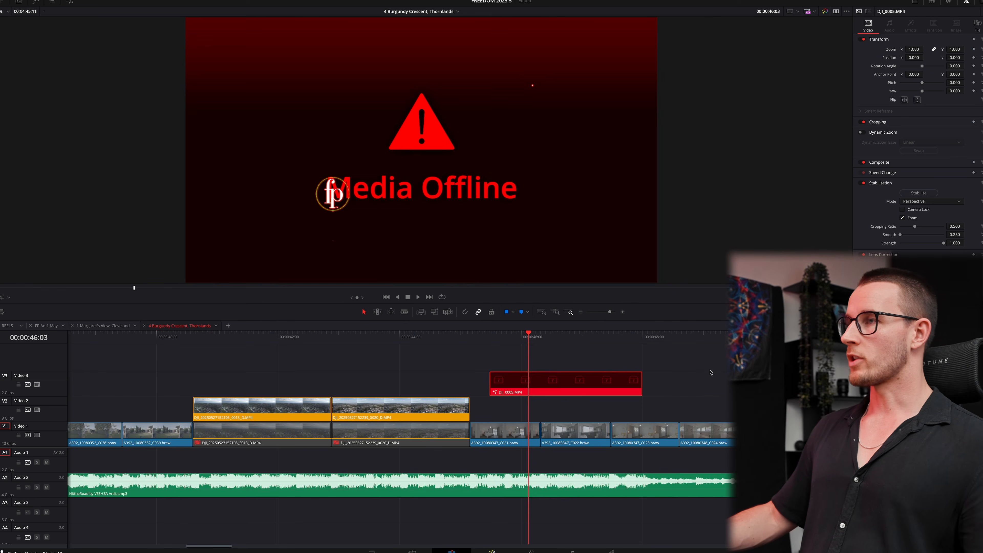
- On the Fusion page, marquee-select the eight fp marker and SHOPPING CENTRE callout nodes
key(shift+5)
scroll(612, 414, left, 8)
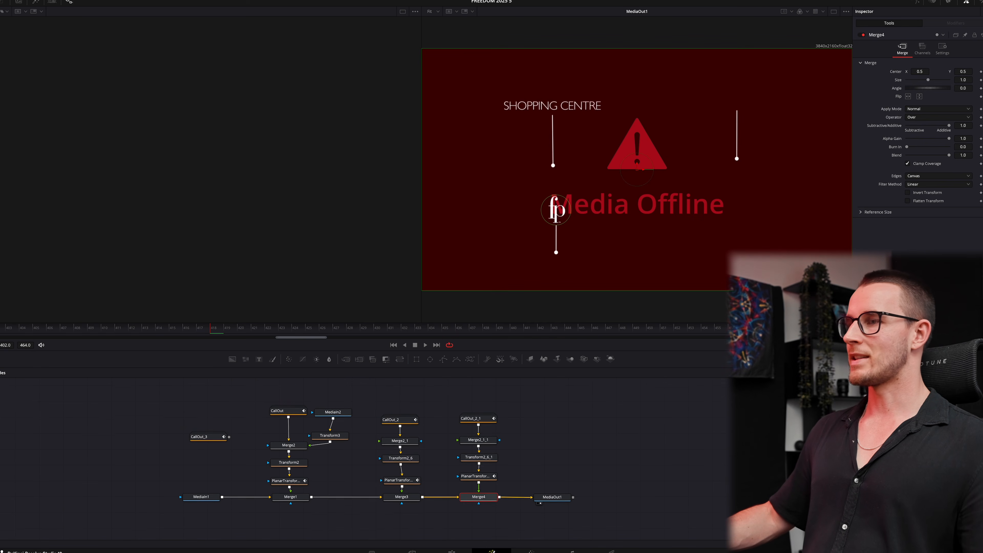
drag(270, 396, 431, 475)
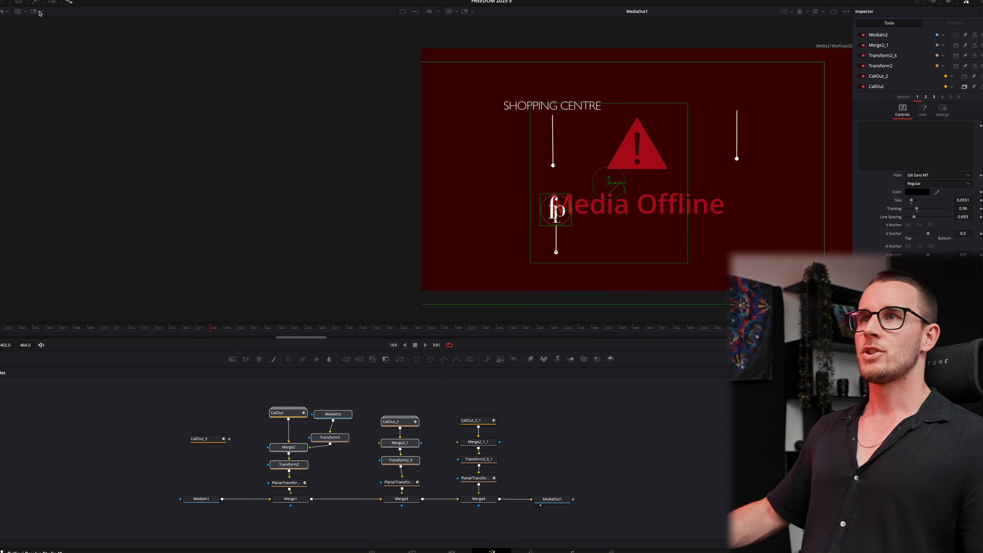
- Paste the copied callout nodes into the cloudy aerial clip's composition and shift them up-left
click(52, 1)
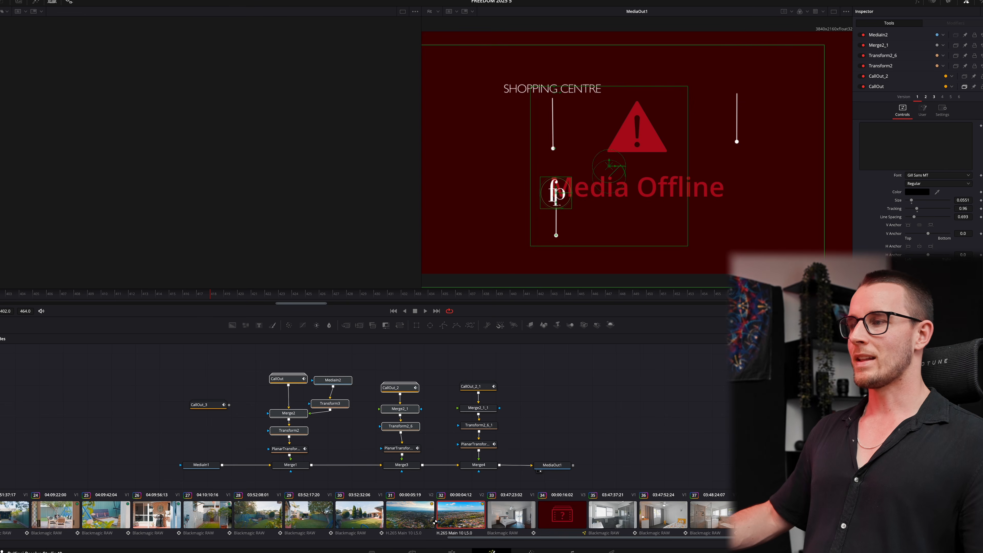
key(ctrl+v)
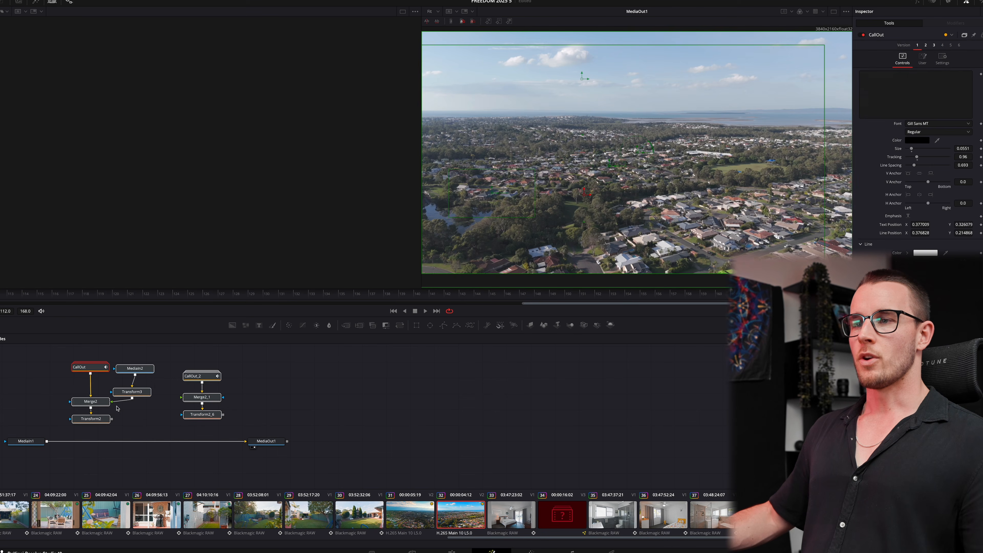
drag(99, 425, 104, 382)
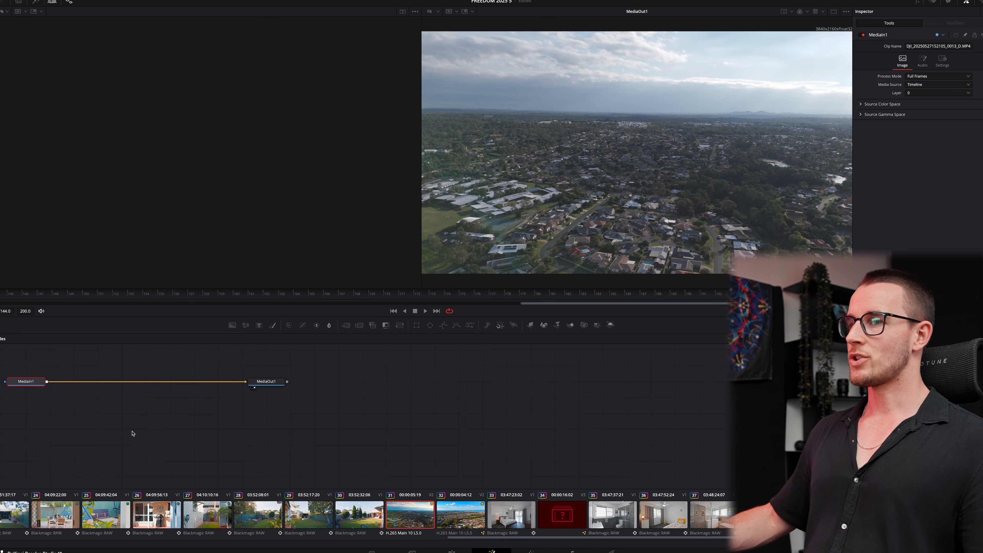
scroll(105, 390, up, 5)
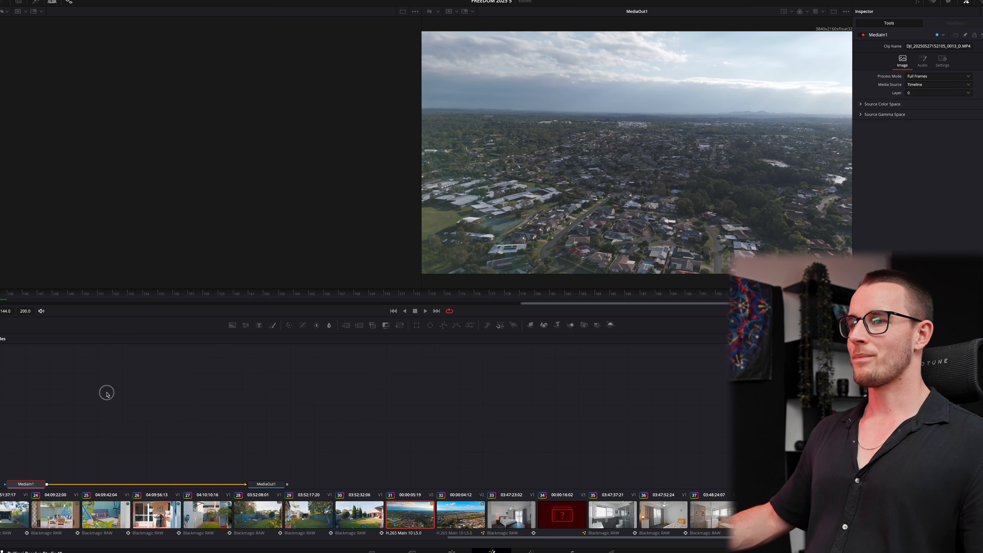
key(ctrl+v)
drag(110, 446, 93, 423)
click(33, 479)
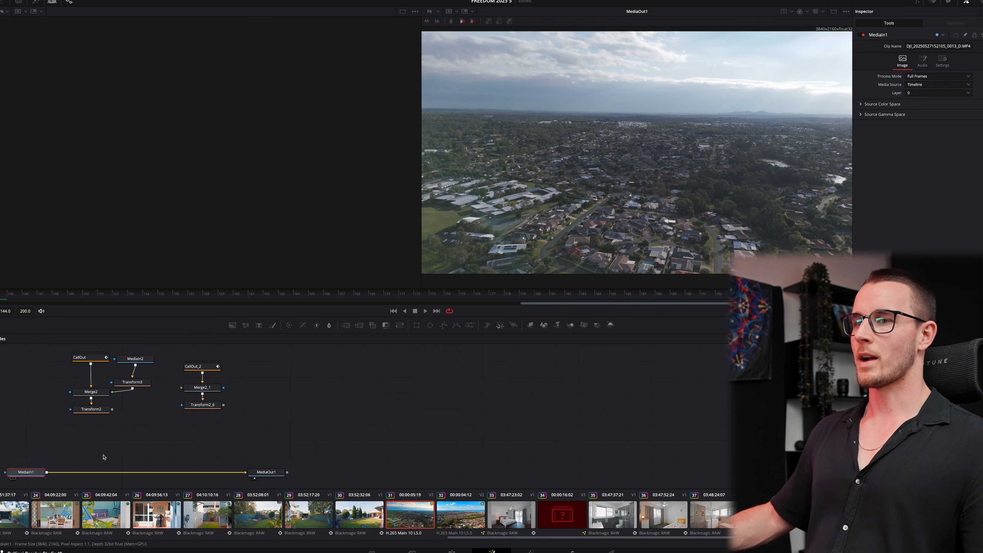
- Add a Planar Tracker after the source, outline a patch of houses, and track to end
key(shift+space)
key(Return)
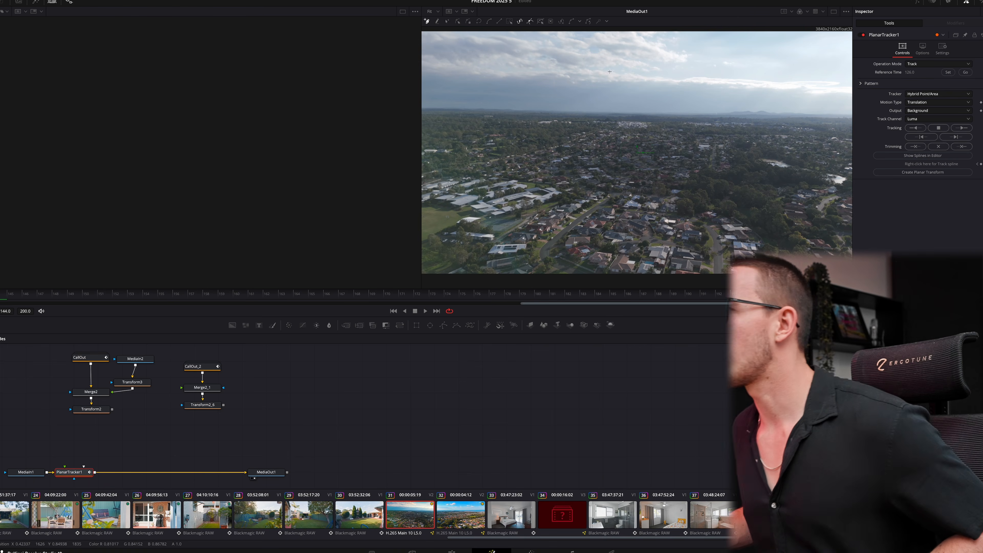
click(613, 190)
click(619, 225)
click(663, 212)
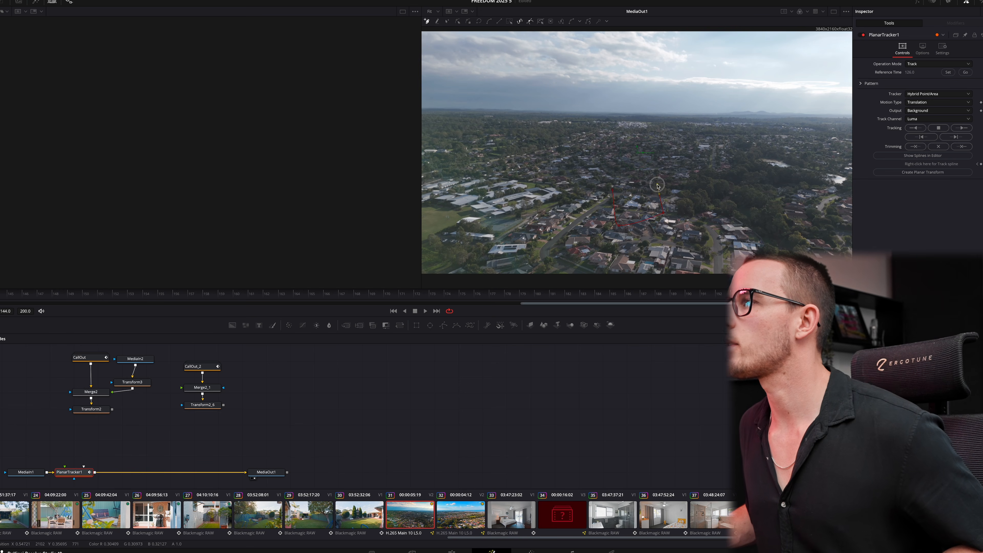
click(657, 185)
click(612, 190)
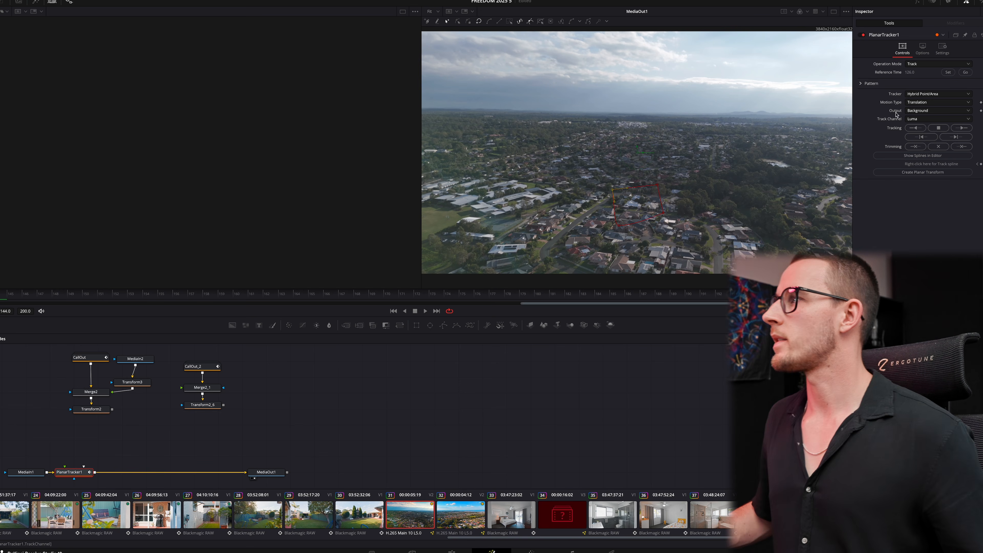
click(961, 129)
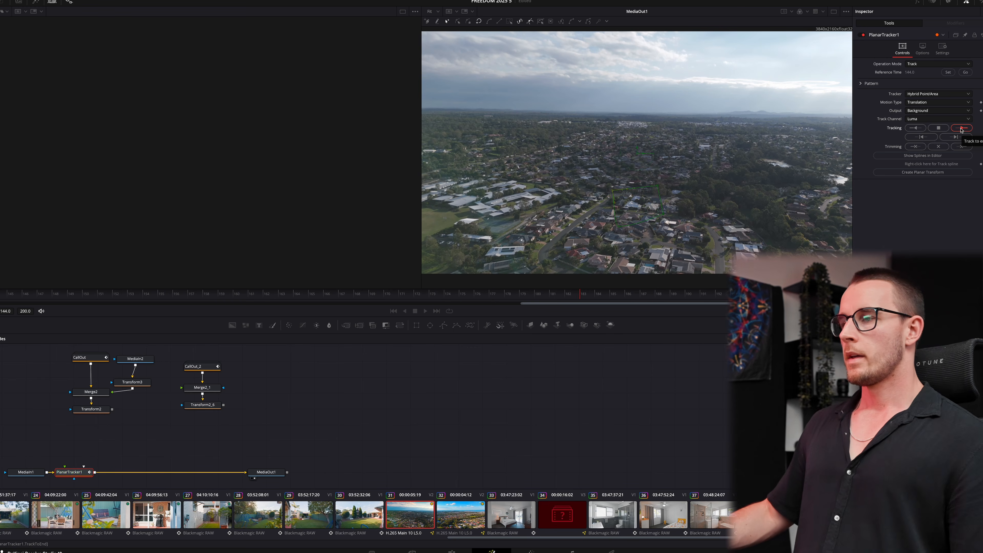
- Replace the tracker with a Planar Transform, disable Scale to Source, and merge the fp callout chain in
click(923, 172)
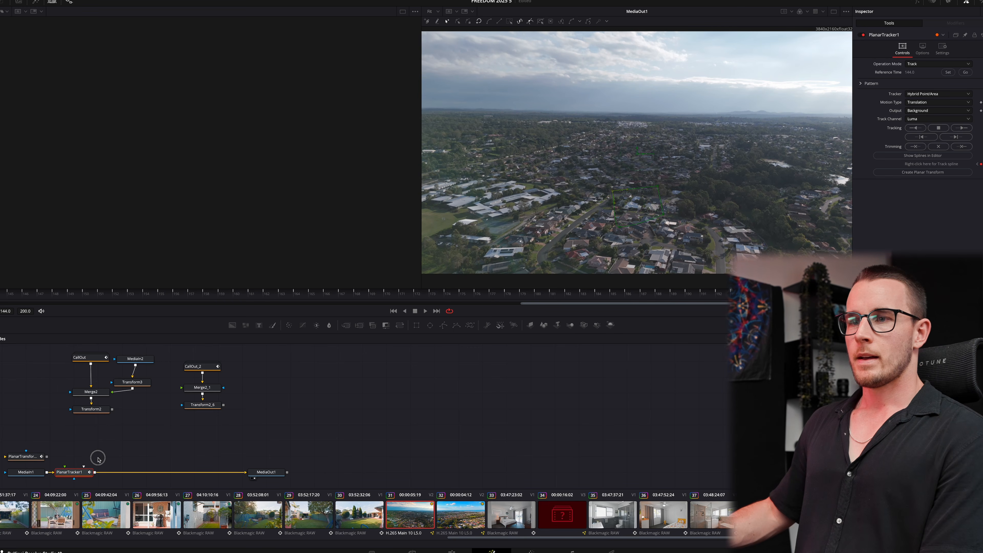
key(Delete)
drag(23, 456, 91, 434)
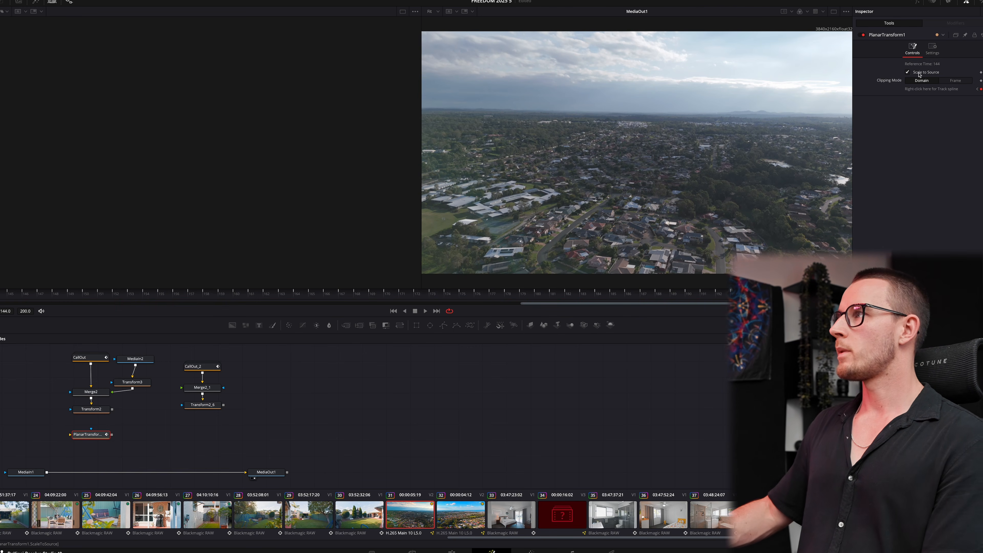
click(907, 72)
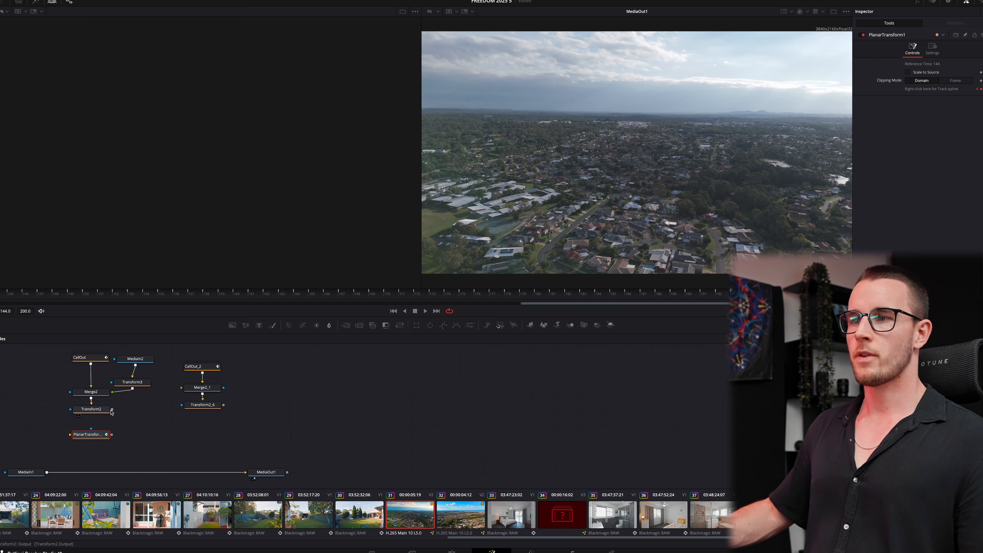
drag(112, 436, 48, 472)
- Reposition the fp marker's line end and move the fp logo up-right over the house
click(89, 363)
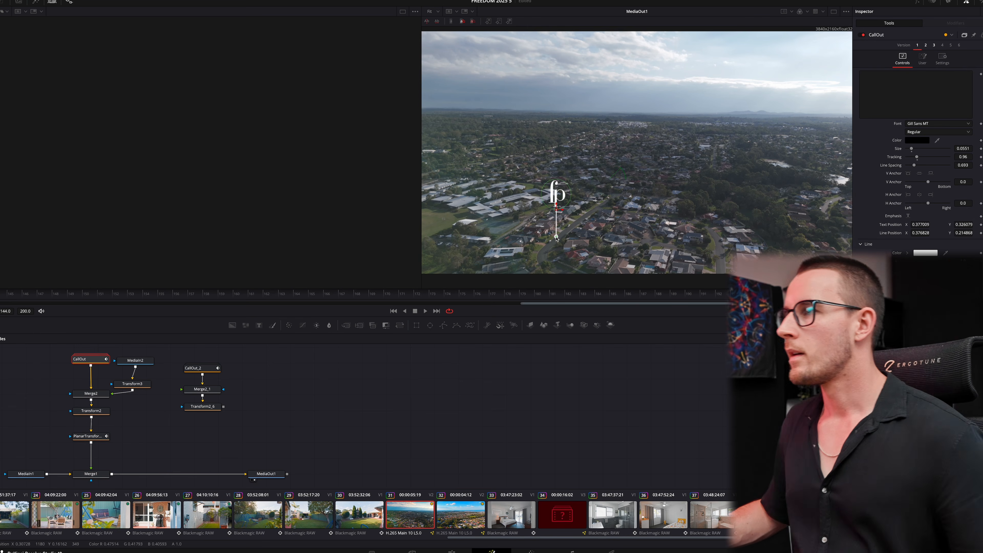
drag(556, 236, 630, 209)
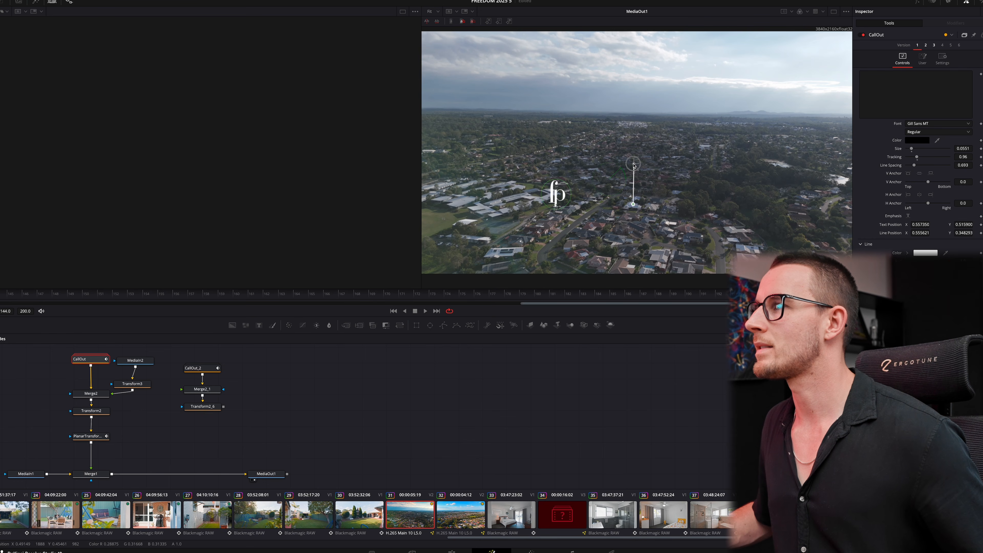
click(137, 386)
drag(555, 194, 634, 149)
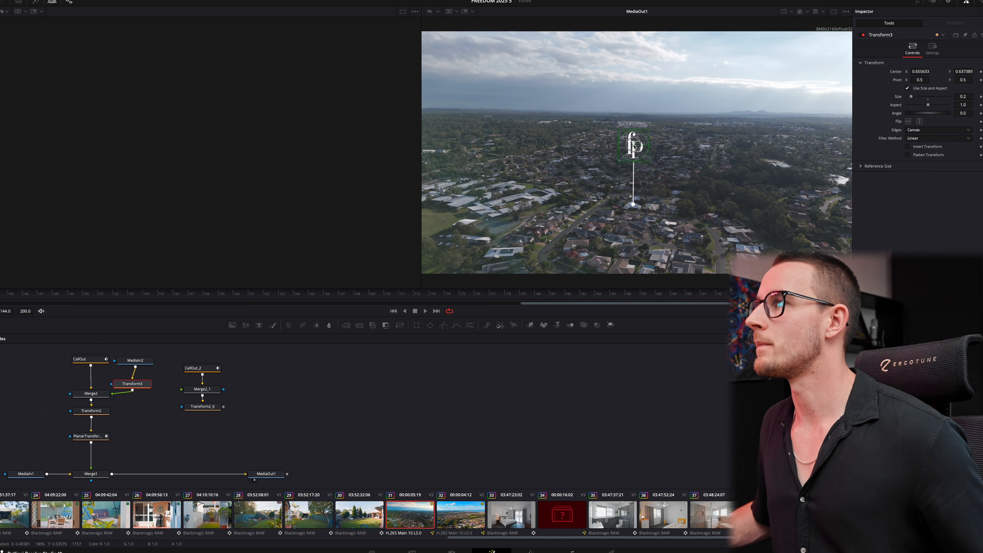
- Add a second Planar Tracker after Merge1
click(93, 474)
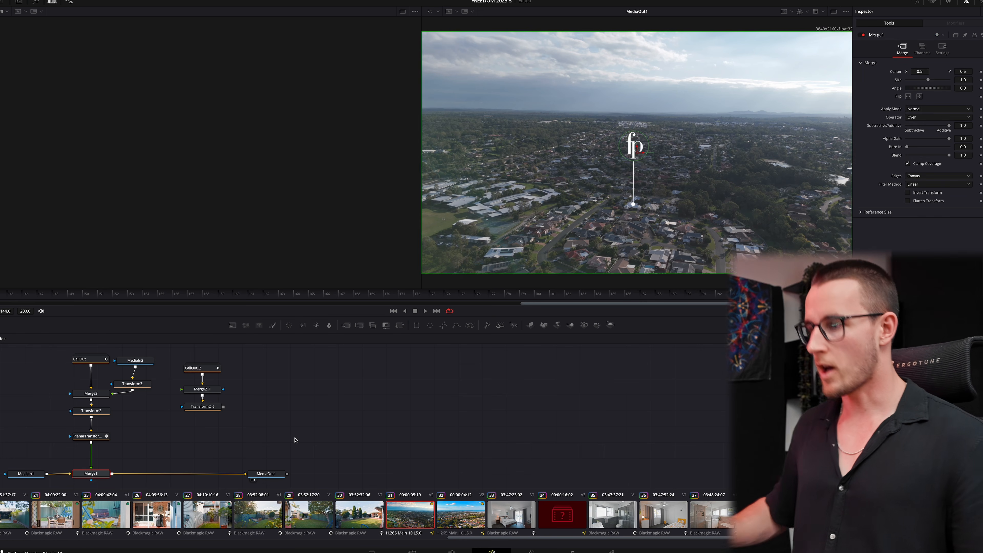
key(shift+space)
text(pla)
key(Return)
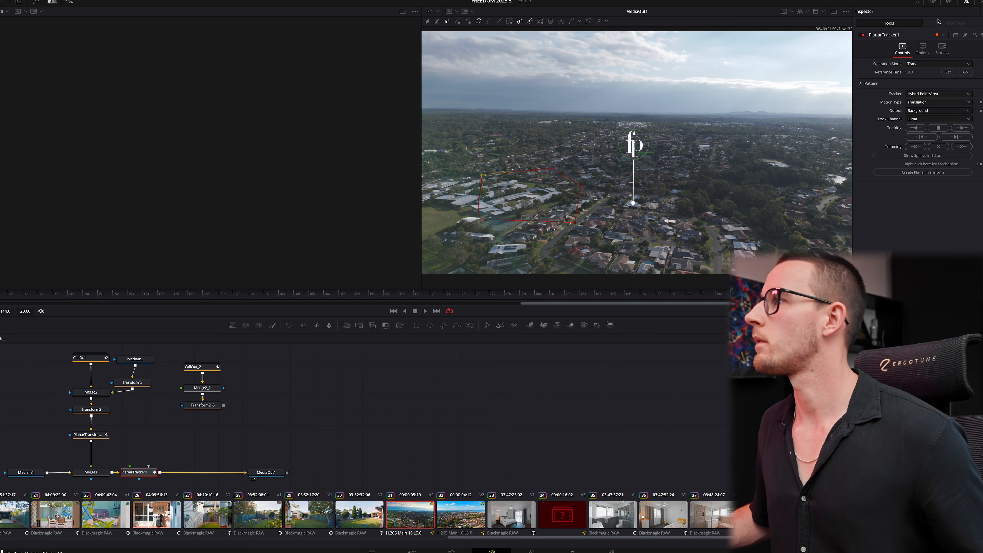
- Track forward, swap the tracker for PlanarTransform2, and merge the SHOPPING CENTRE chain over the aerial
click(962, 128)
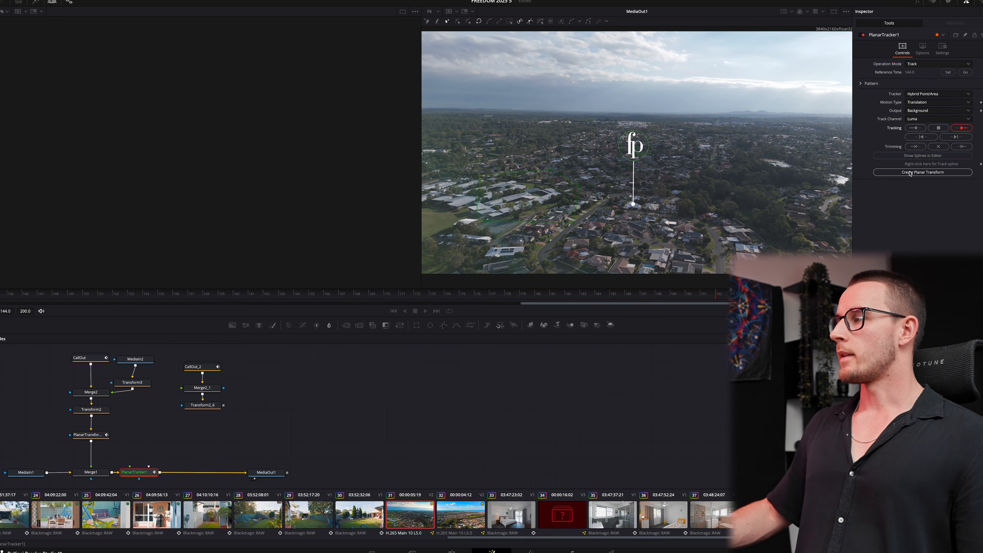
click(910, 173)
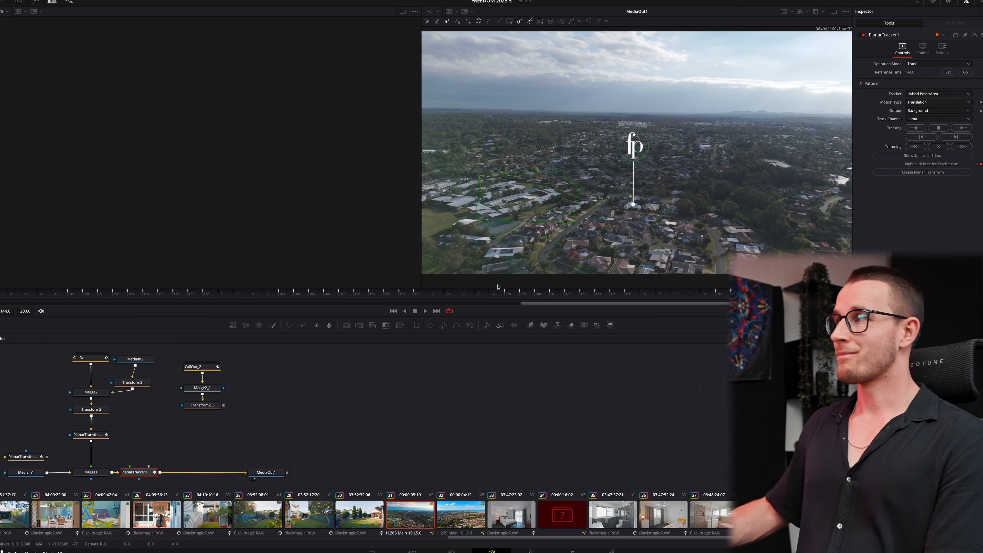
key(Delete)
drag(24, 456, 207, 420)
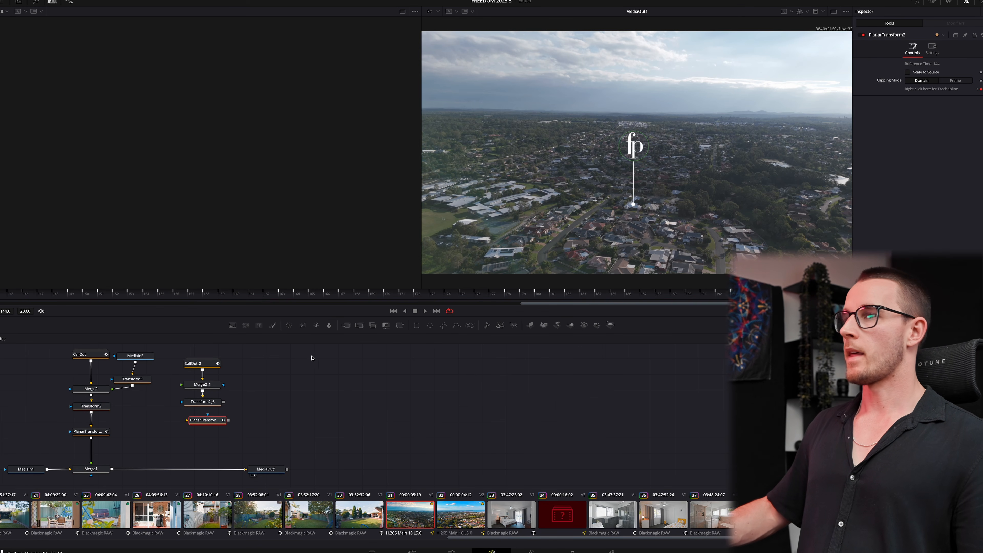
click(223, 403)
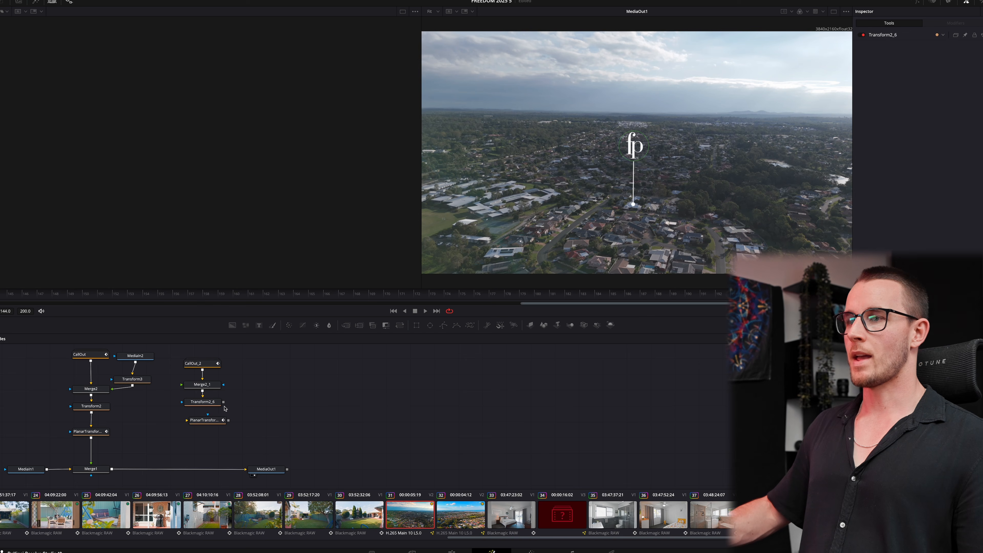
drag(227, 422, 114, 470)
click(201, 363)
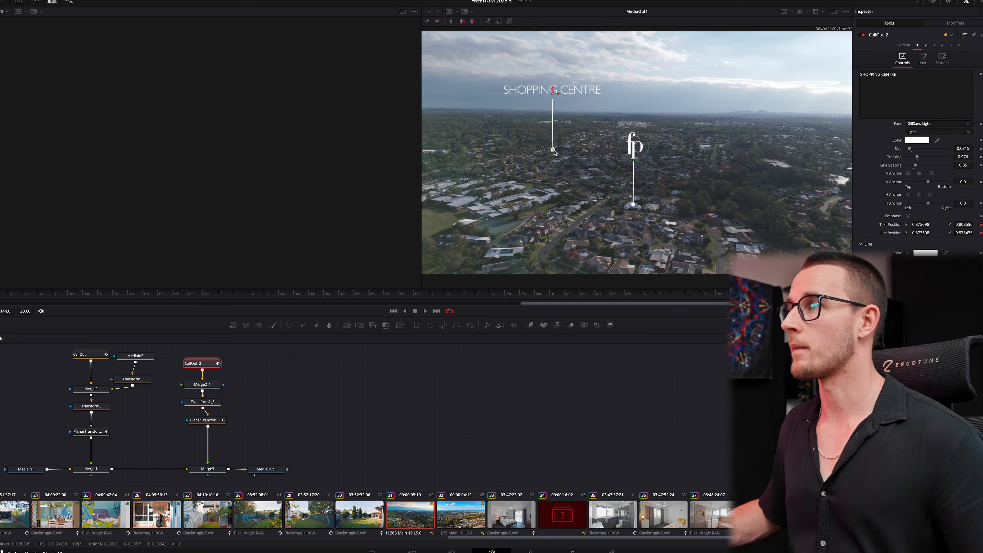
- Move the SHOPPING CENTRE line end down-left and its label left, then open the sunny aerial clip
drag(553, 150, 517, 197)
drag(553, 95, 517, 89)
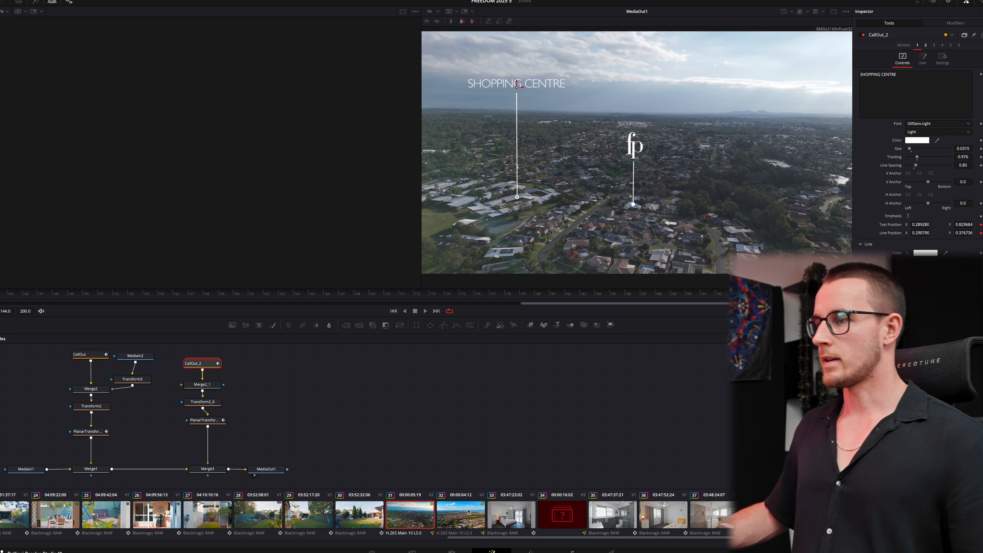
click(461, 515)
- Add a Planar Tracker to the sunny aerial, outline a four-corner area, and track it forward
key(shift+space)
key(Return)
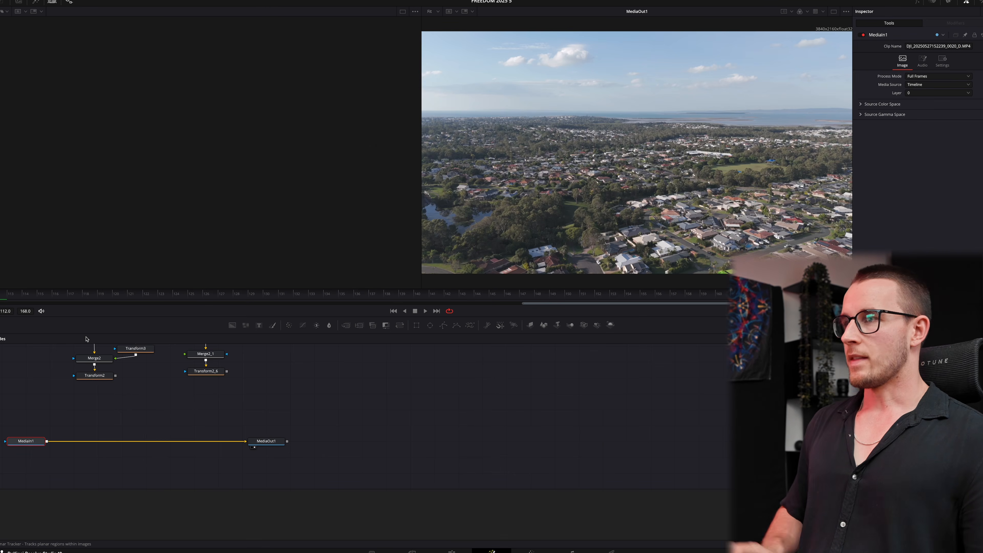
click(635, 269)
click(711, 255)
click(678, 224)
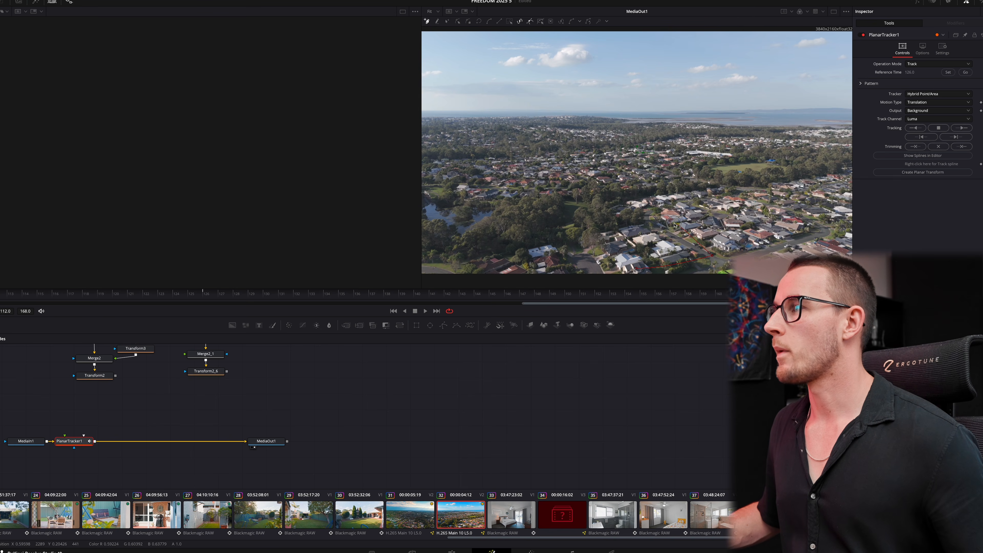
click(627, 226)
click(636, 269)
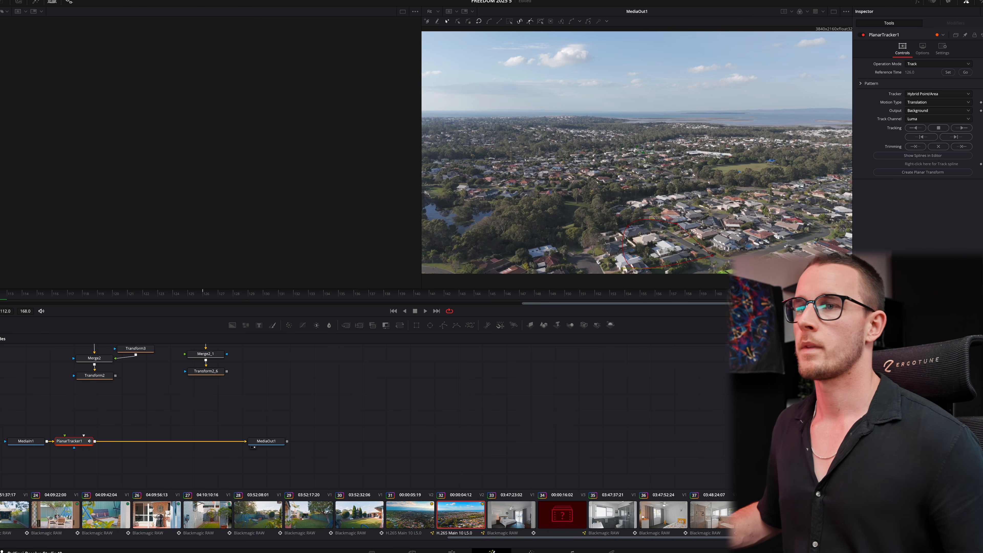
click(947, 72)
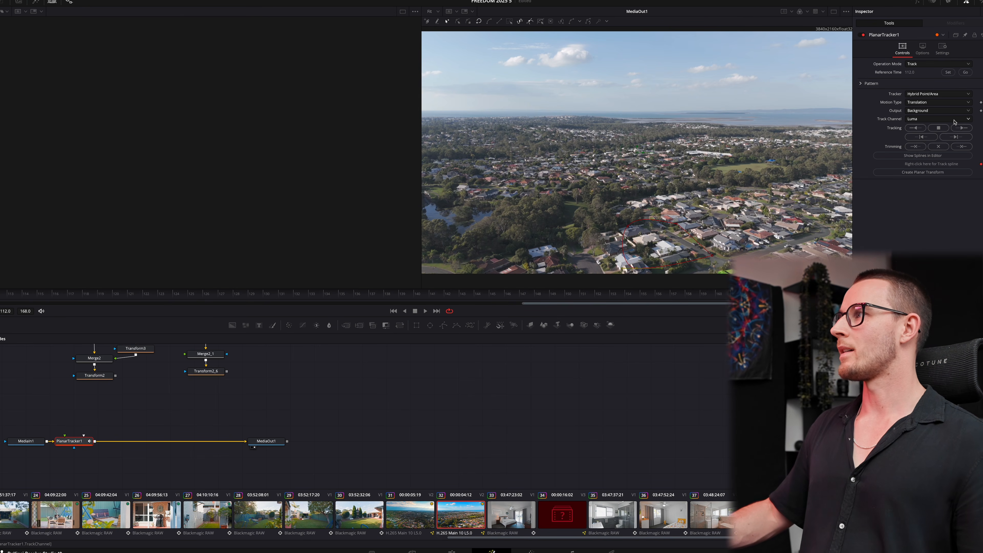
click(961, 128)
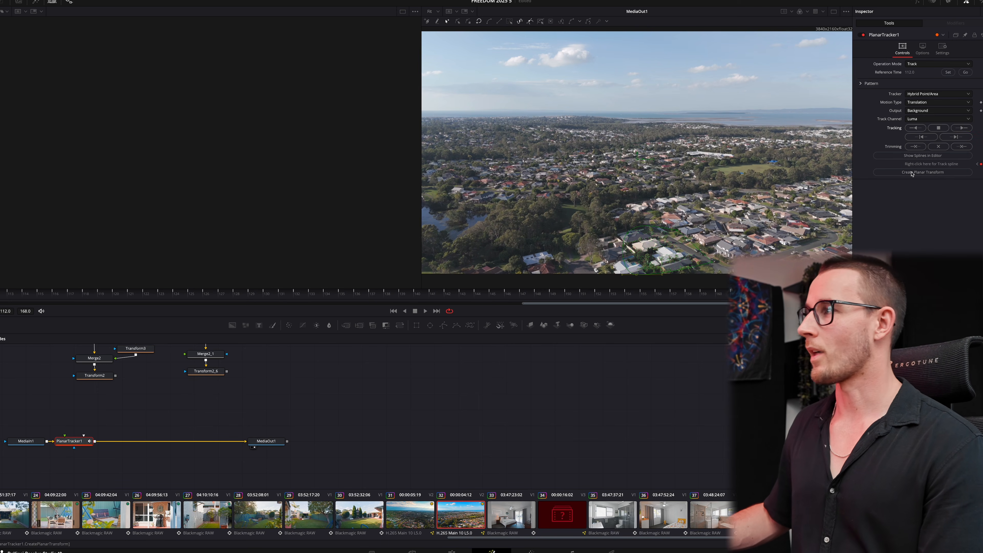
- Replace the tracker with PlanarTransform1 and feed Transform2's output into it
click(912, 174)
drag(105, 419, 71, 454)
key(Delete)
drag(29, 425, 83, 405)
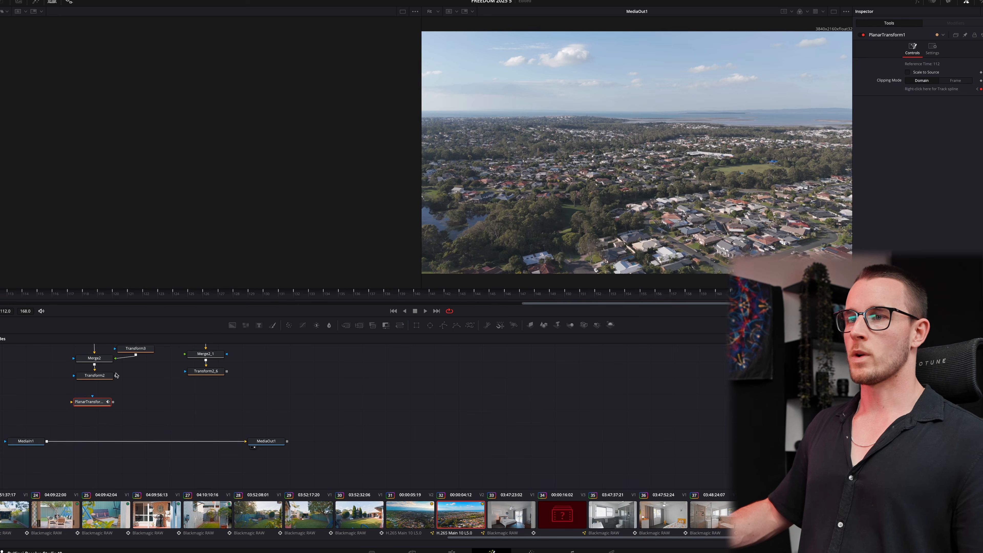
drag(111, 385, 47, 441)
- Stand the fp callout line vertically over the house right of centre, with the fp logo on top
scroll(104, 385, up, 2)
click(83, 357)
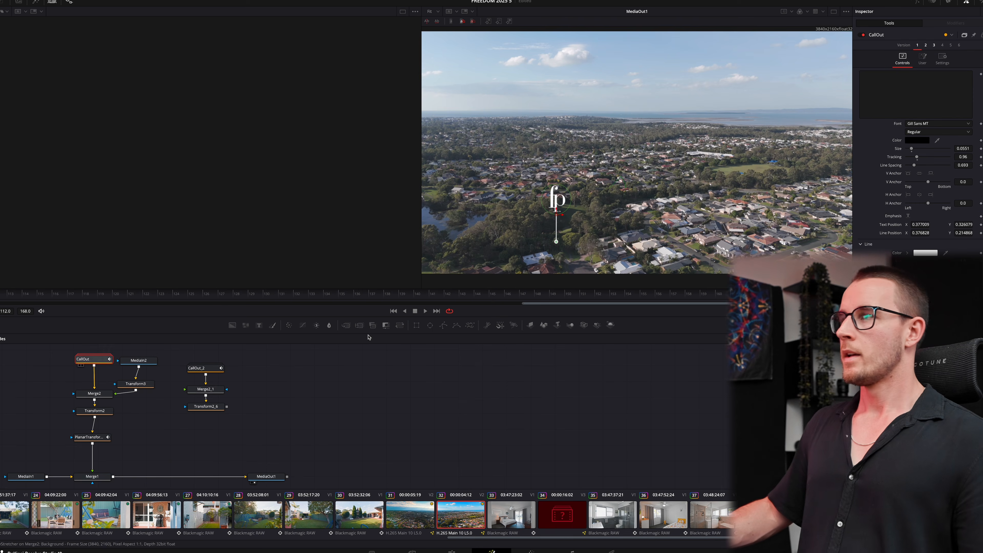
drag(556, 241, 664, 255)
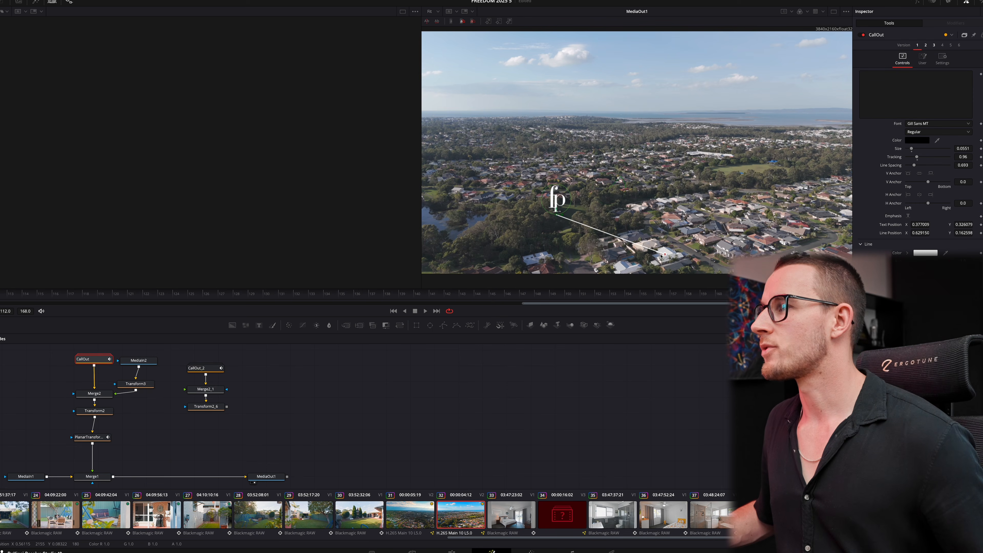
drag(557, 215, 666, 181)
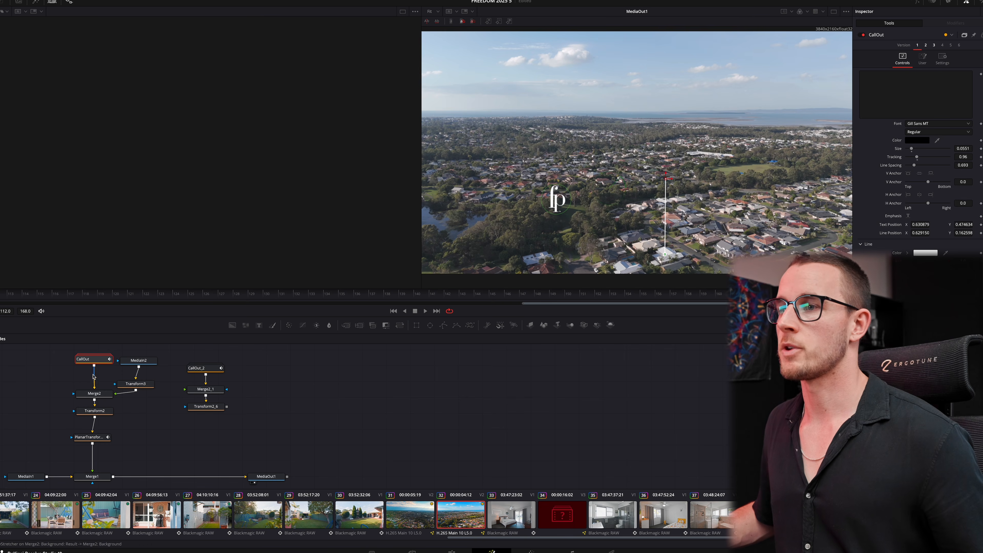
click(130, 383)
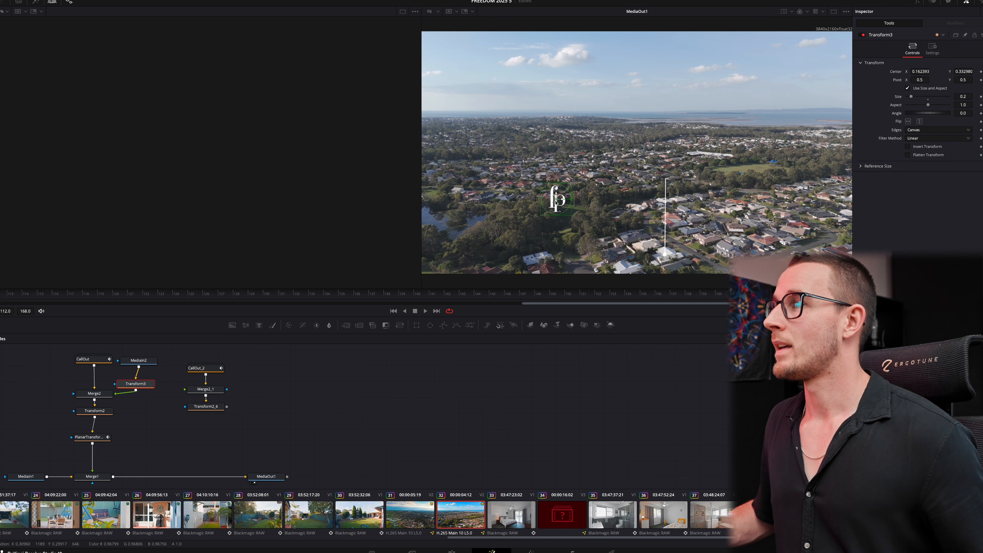
drag(556, 201, 663, 164)
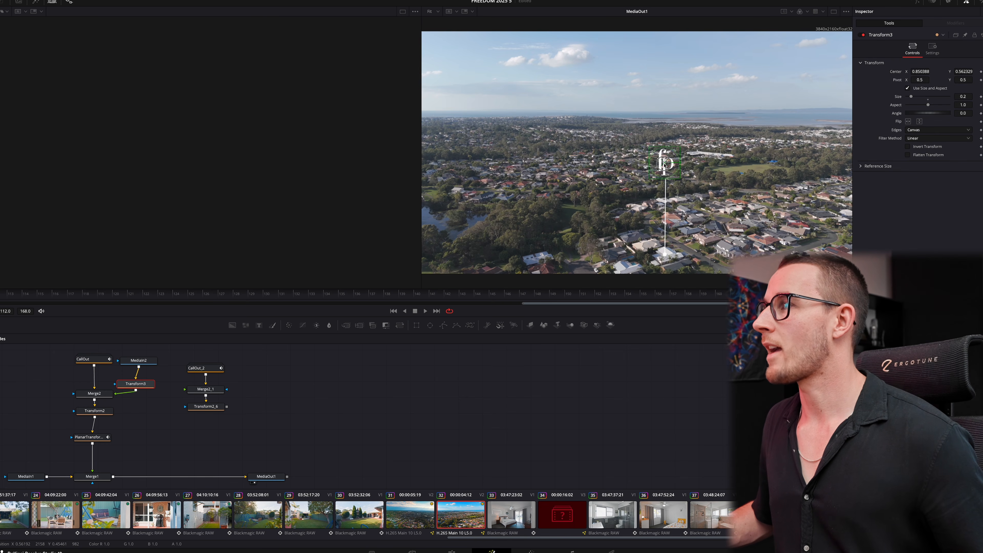
- Select Merge1 and bring up the tool search to add a node after it
click(334, 419)
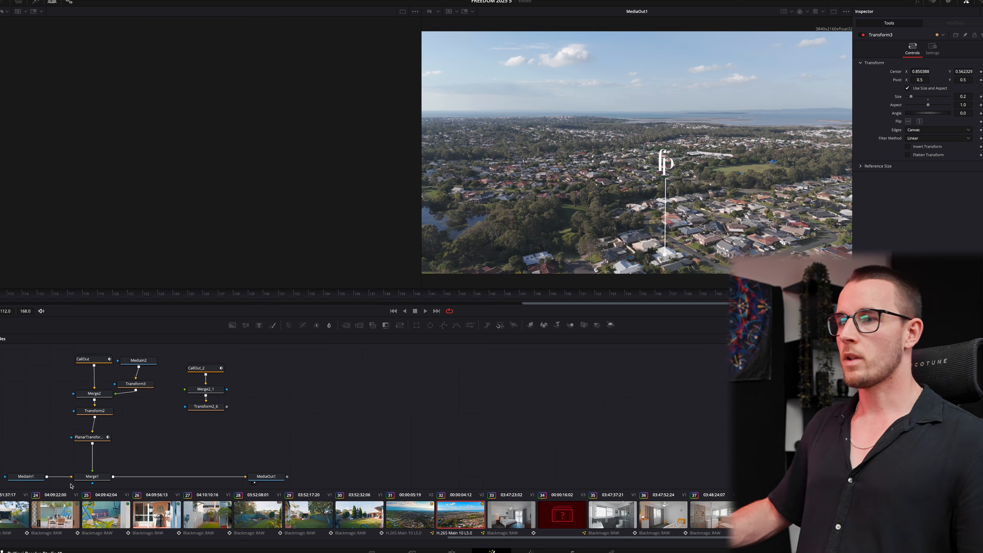
click(91, 477)
scroll(321, 424, down, 1)
key(shift+space)
- Insert a Planar Tracker after Merge1 and close its quadrilateral tracking region
text(pla)
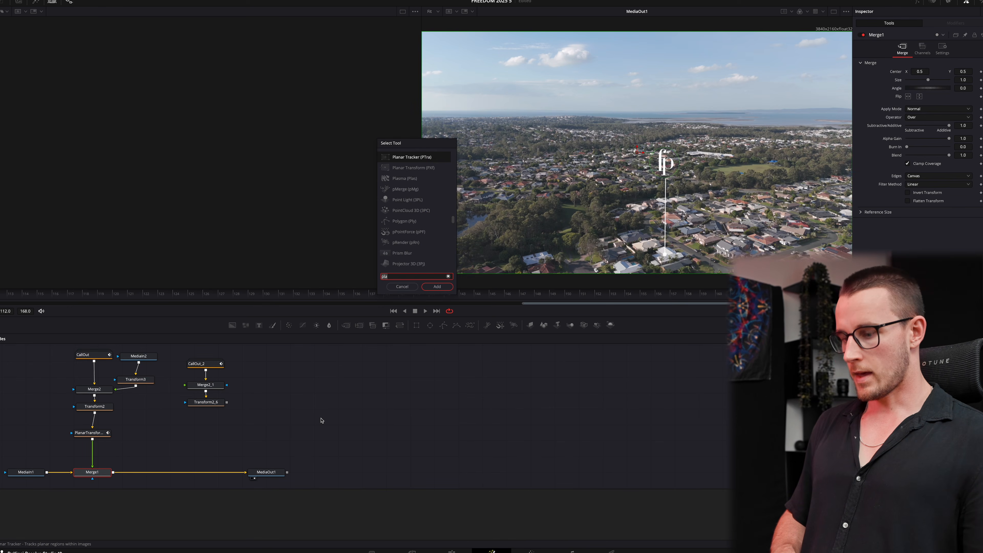
key(Return)
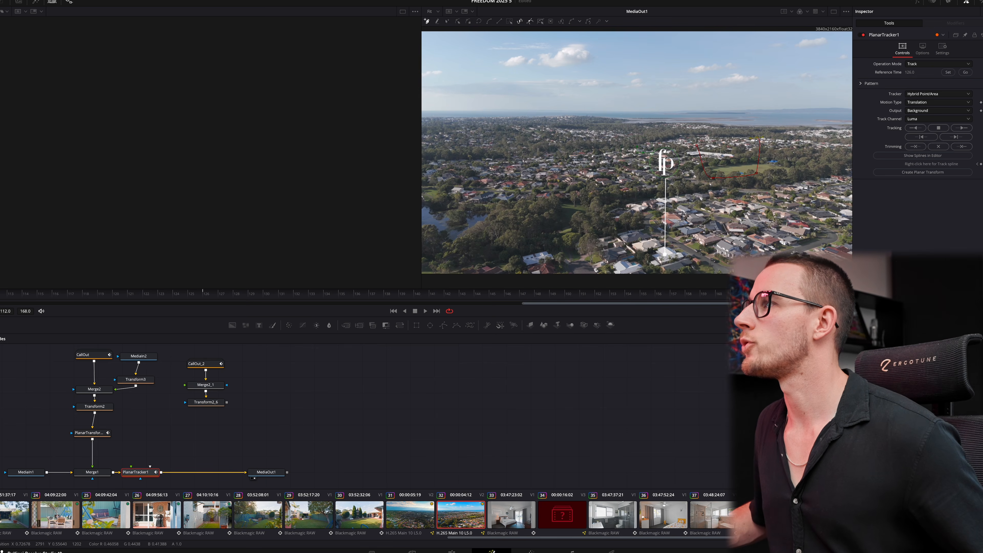
click(756, 137)
click(697, 139)
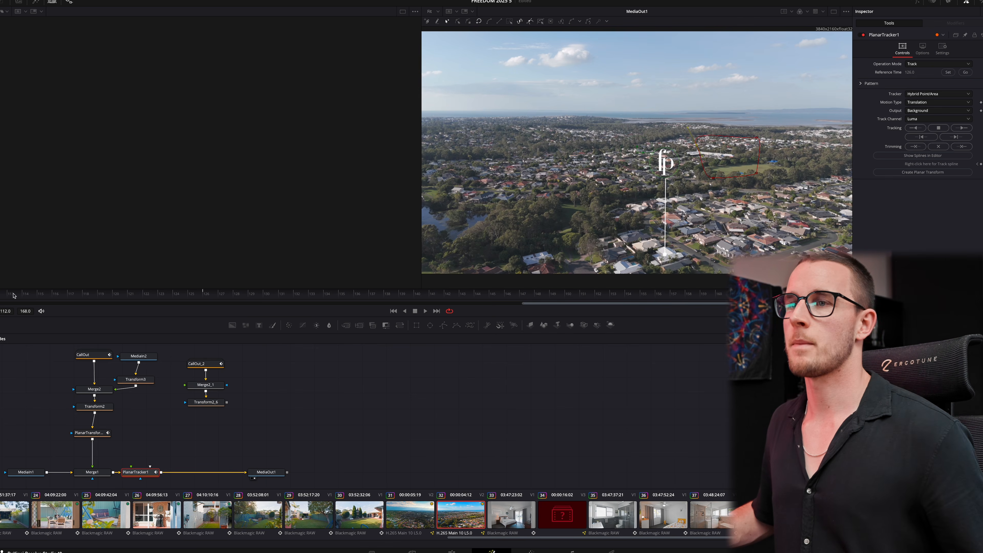
- Set the reference frame, track forward, and generate a second Planar Transform from the track
click(947, 73)
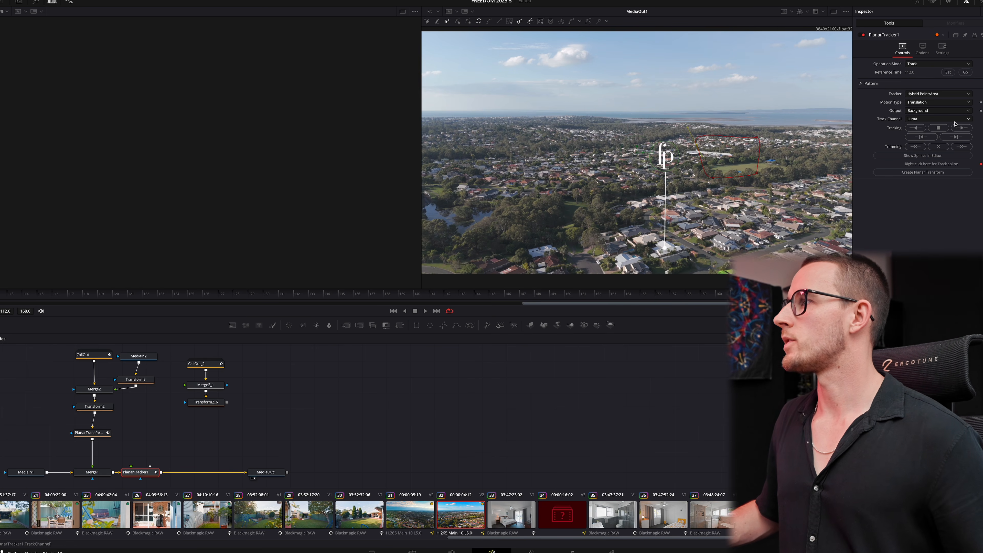
click(962, 128)
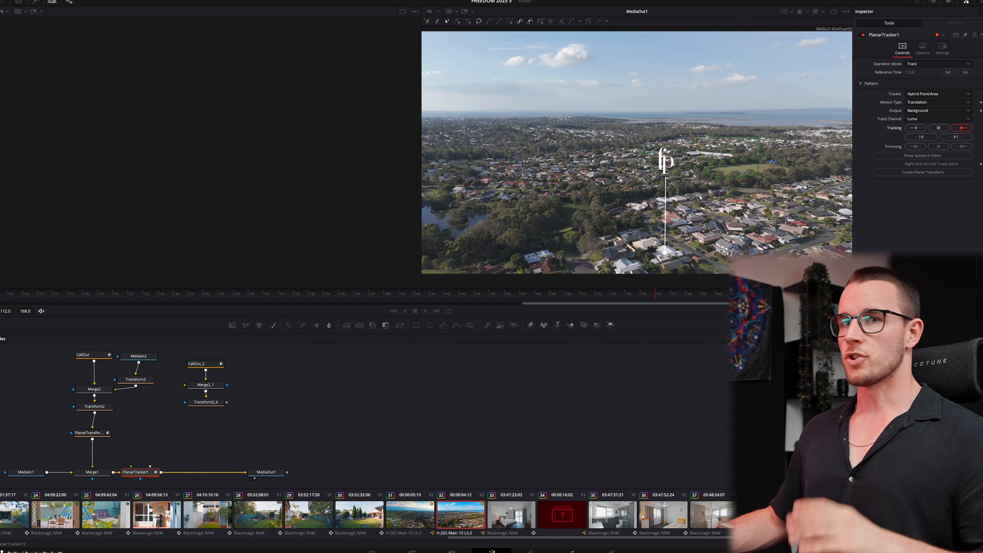
click(923, 173)
click(143, 472)
- Remove the tracker, connect the Planar Transform under Transform2_6, and shift CallOut_2's line and text right
key(Delete)
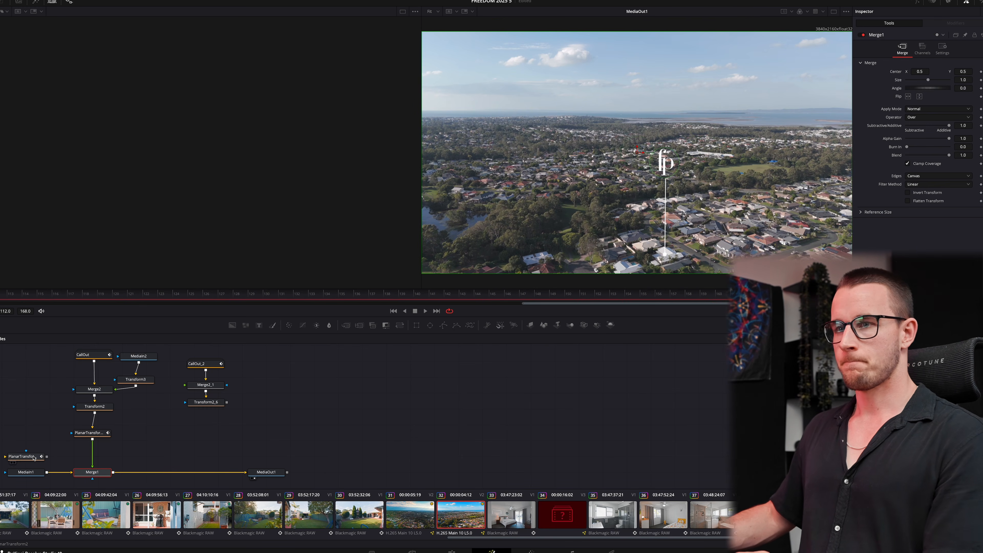
drag(33, 458, 113, 472)
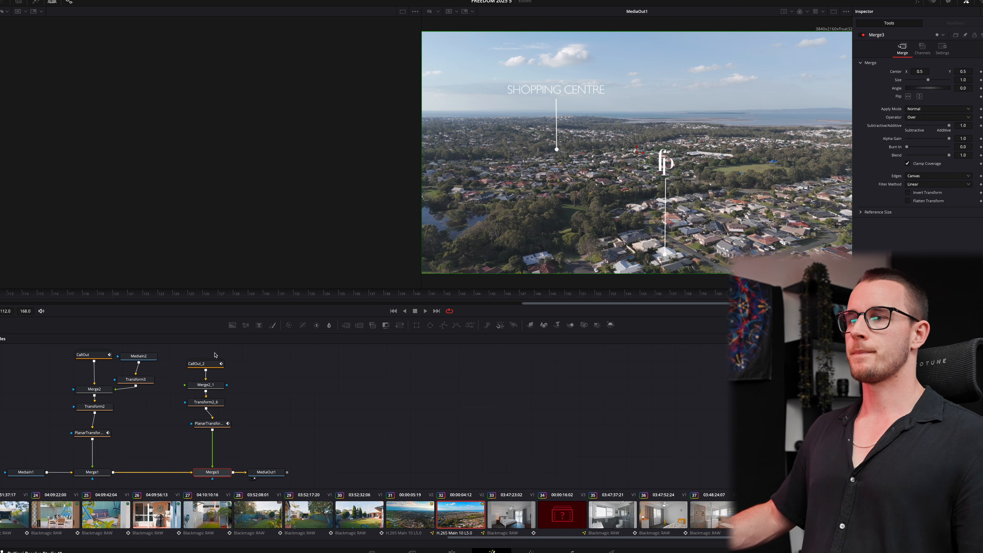
click(209, 368)
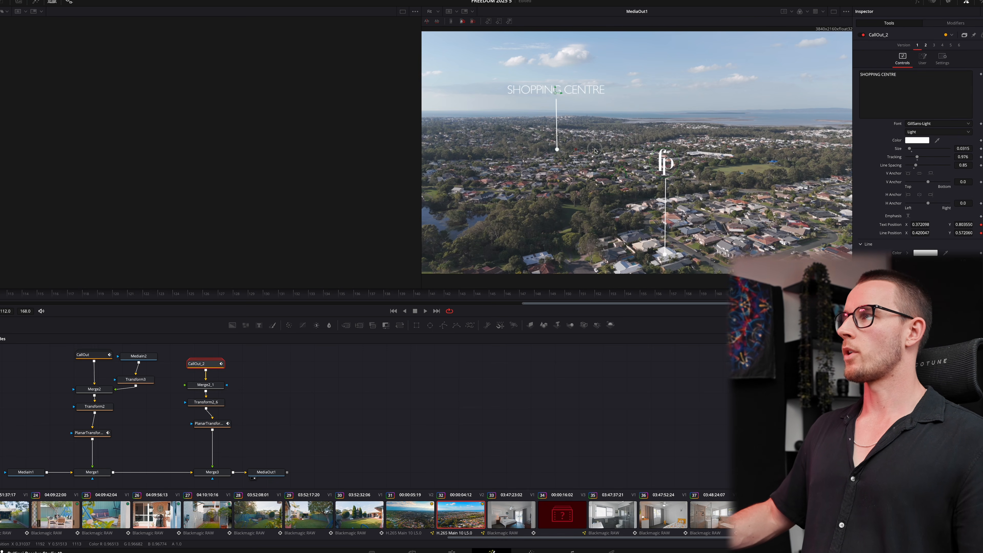
drag(555, 149, 704, 154)
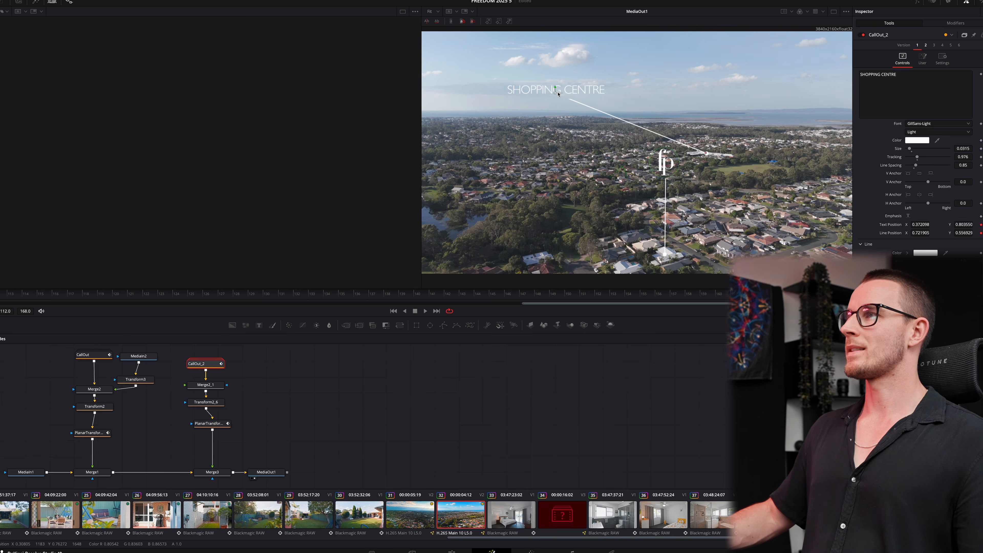
drag(555, 94, 706, 92)
- Retype the callout text as 'THORNLANDS IGA', then delete the offline clip on Video 3 in the Edit page
click(862, 92)
key(super+a)
text(T)
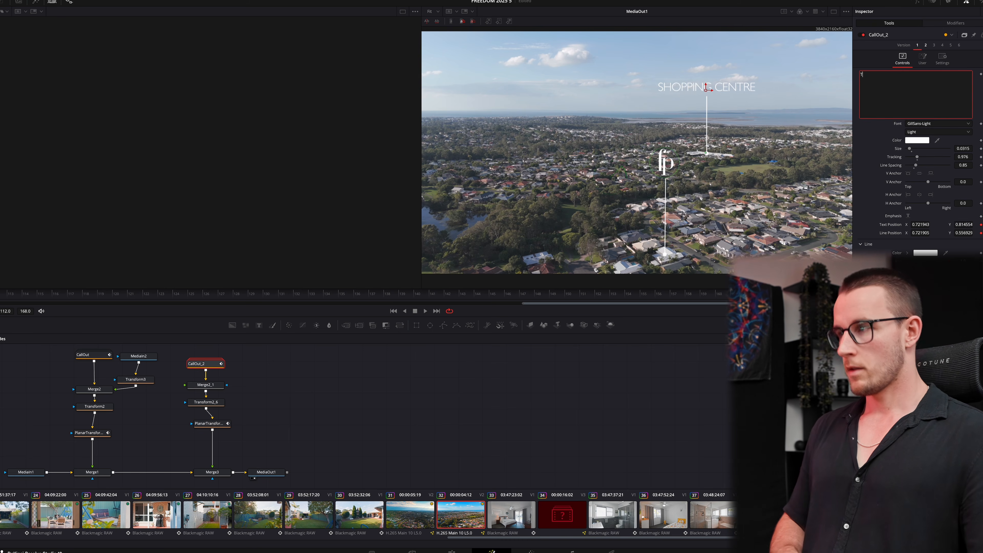
text(HORNLANDS IGA)
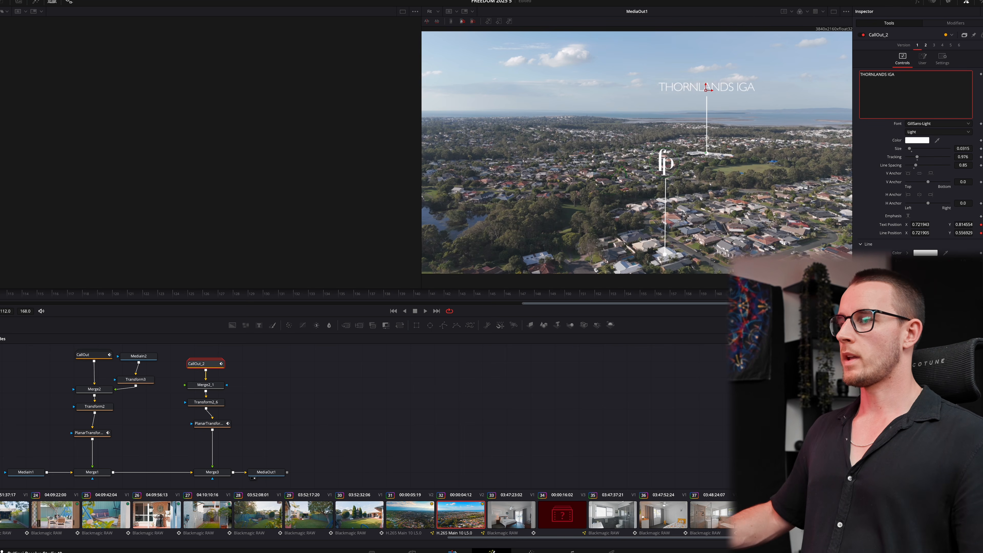
click(455, 551)
key(BackSpace)
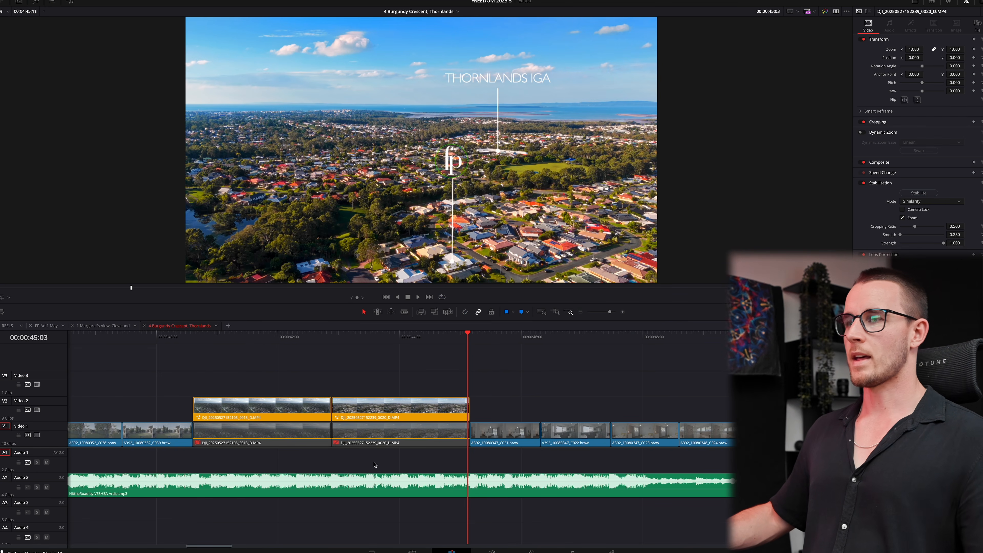
- Re-enable the two disabled Video 1 clips and move into the THORNLANDS IGA shot
drag(386, 455, 325, 439)
key(d)
click(375, 335)
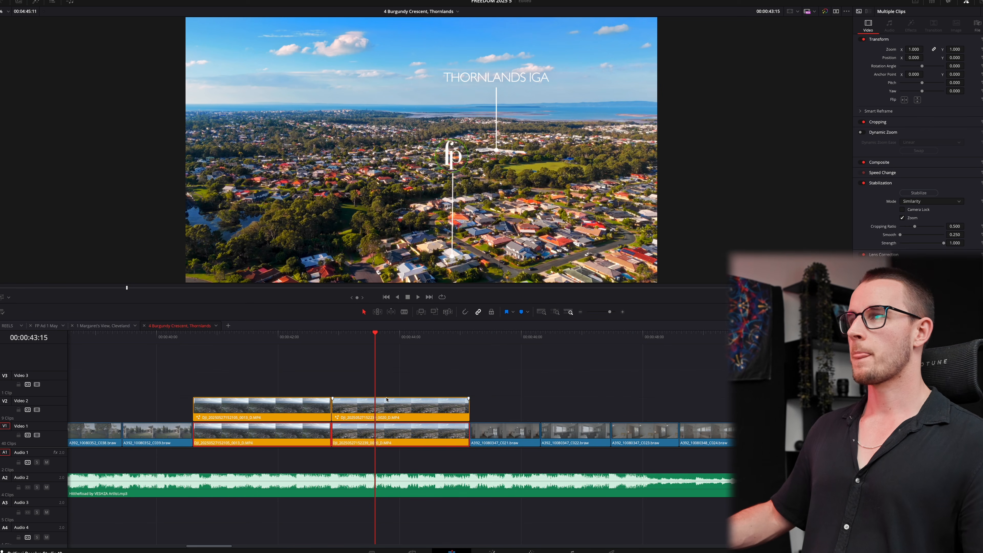
- Keyframe the THORNLANDS IGA overlay's Crop Top to reveal between 00:00:42:22 and 00:00:43:16, then preview
click(386, 399)
click(878, 123)
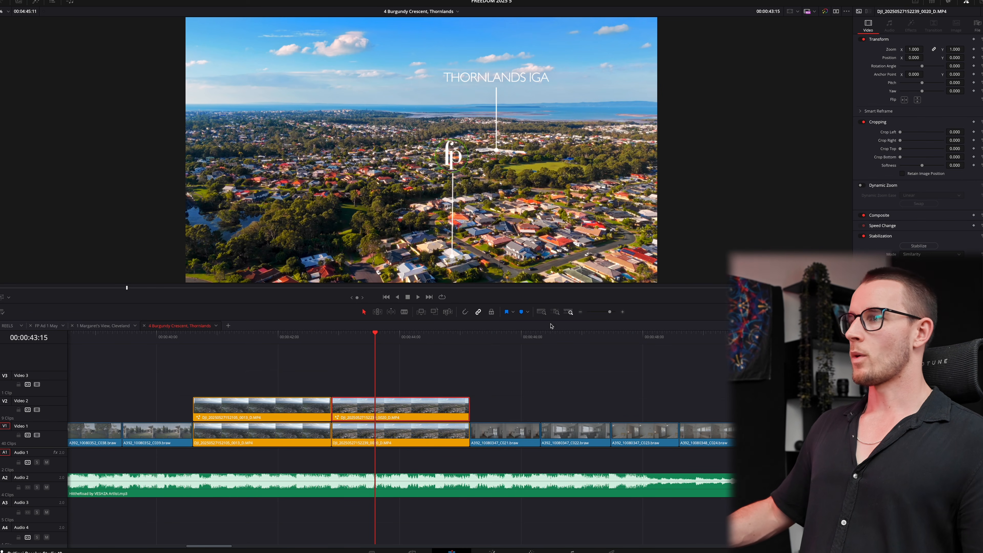
click(378, 339)
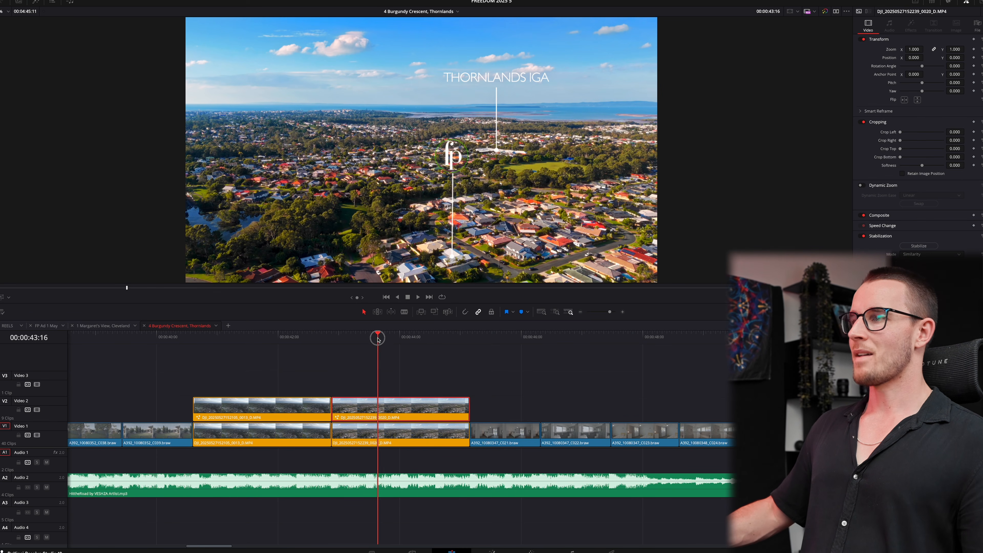
click(974, 149)
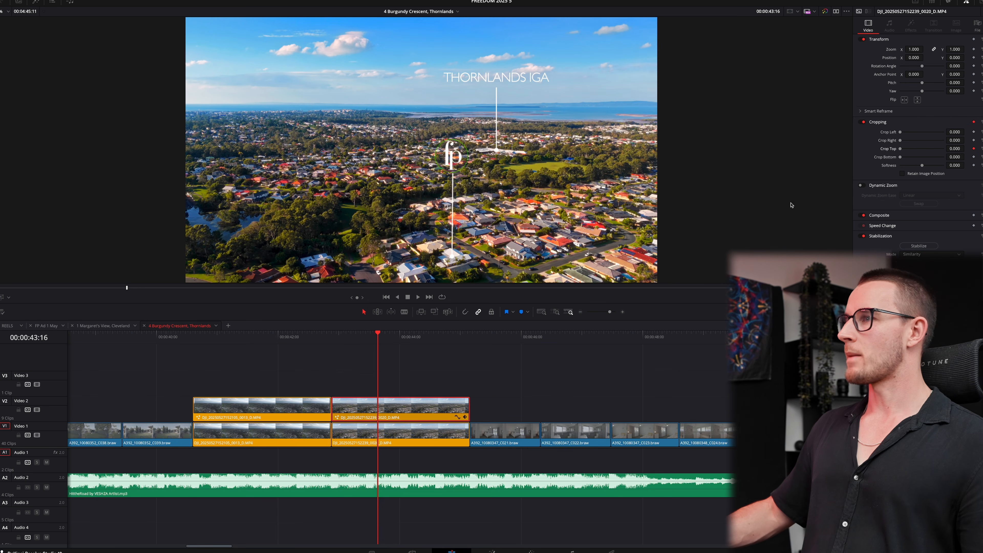
click(331, 338)
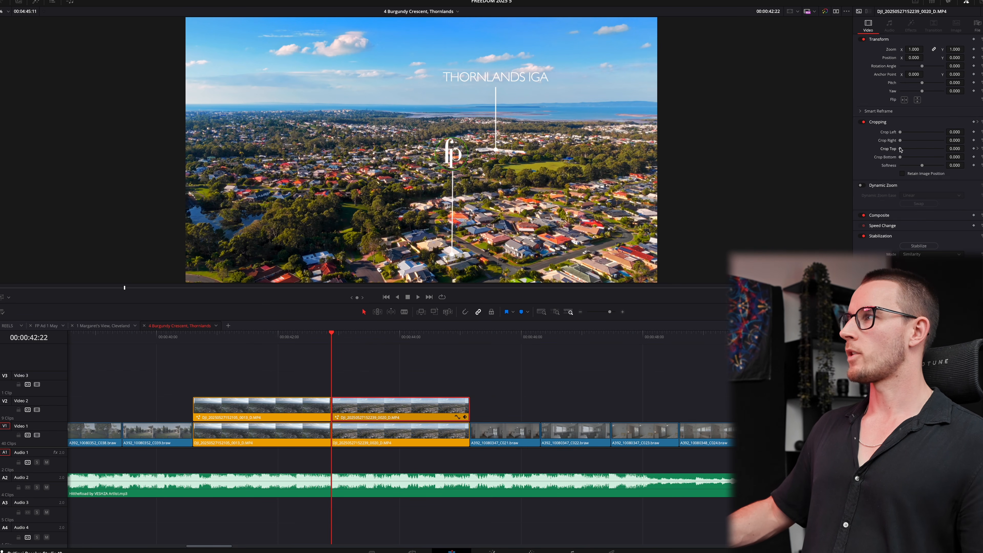
drag(900, 148, 928, 168)
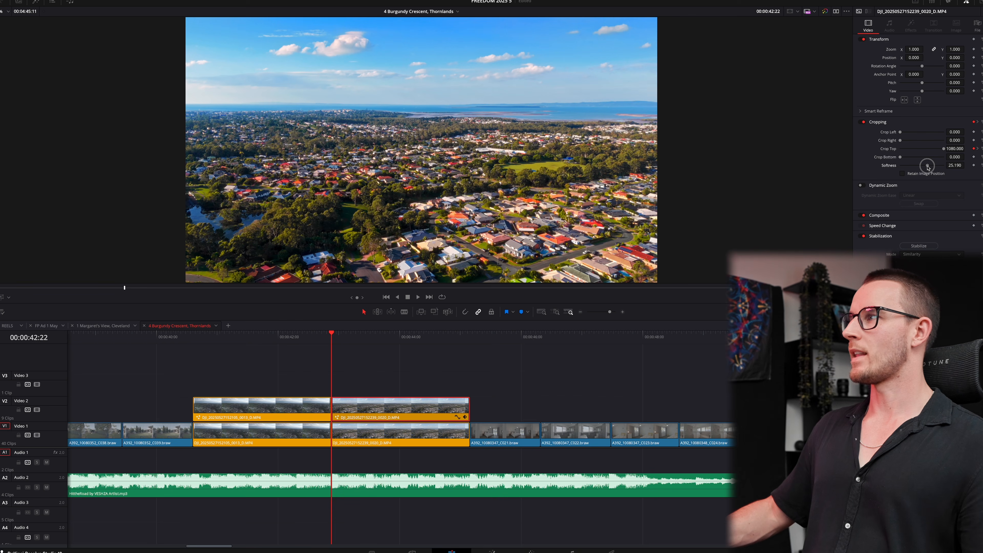
key(space)
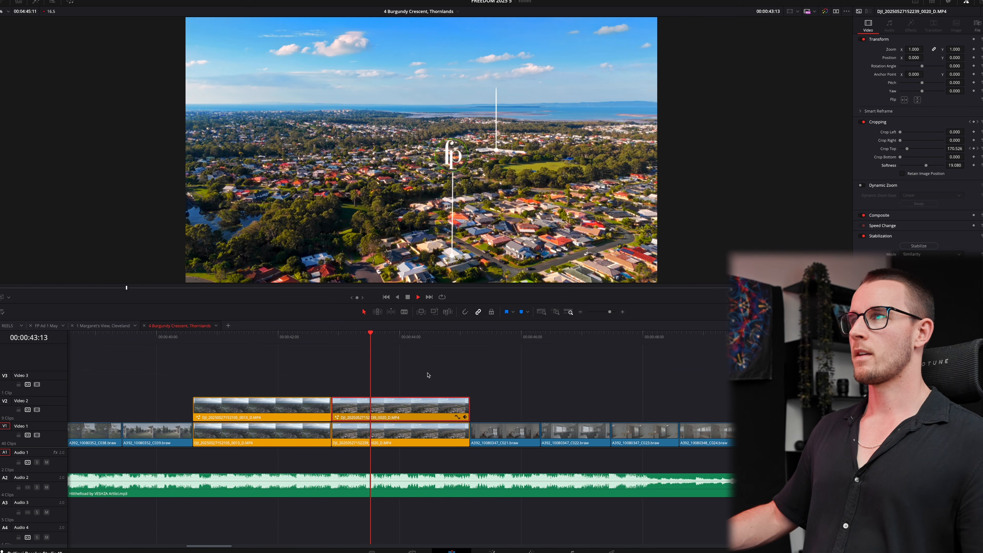
- Keyframe the top crop on the SHOPPING CENTRE overlay clip and play back its reveal
click(241, 334)
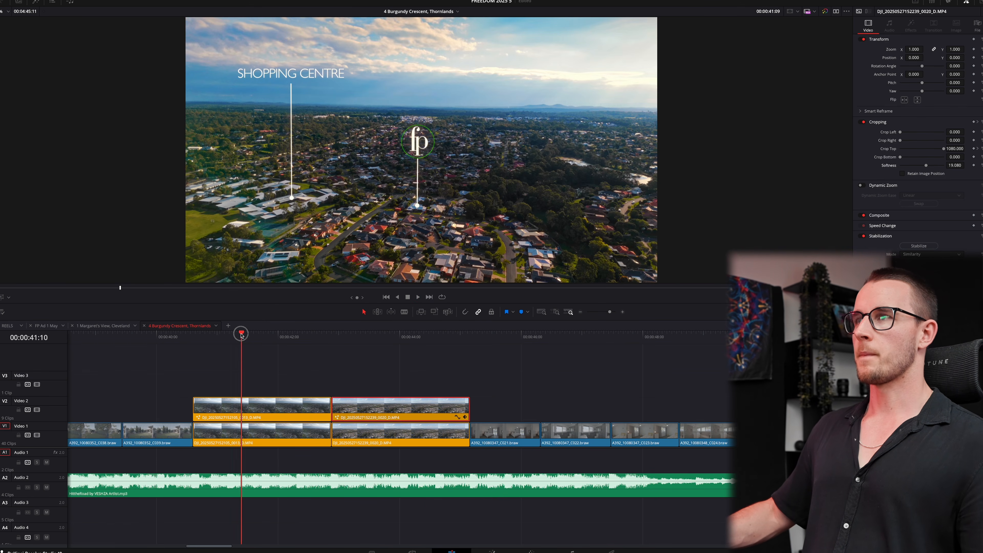
click(260, 399)
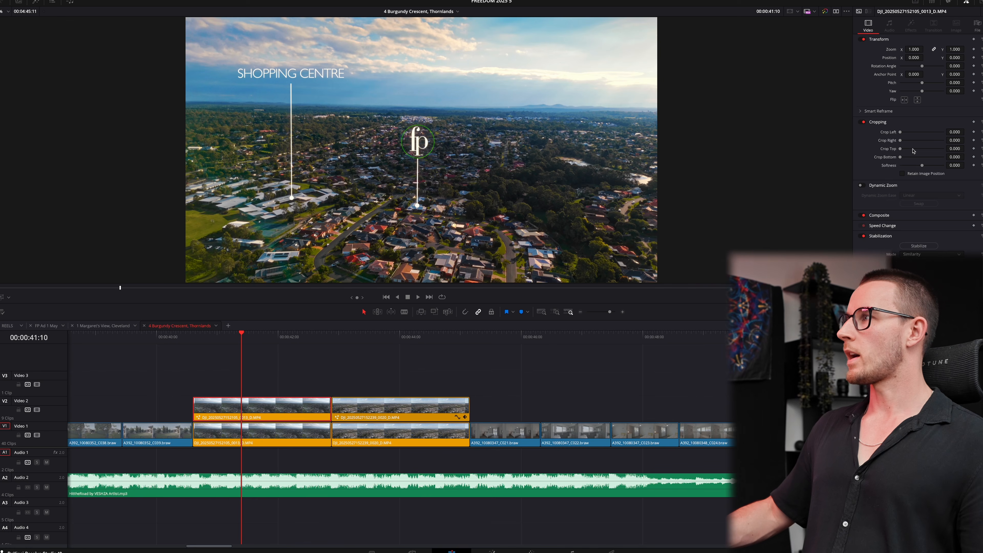
click(974, 149)
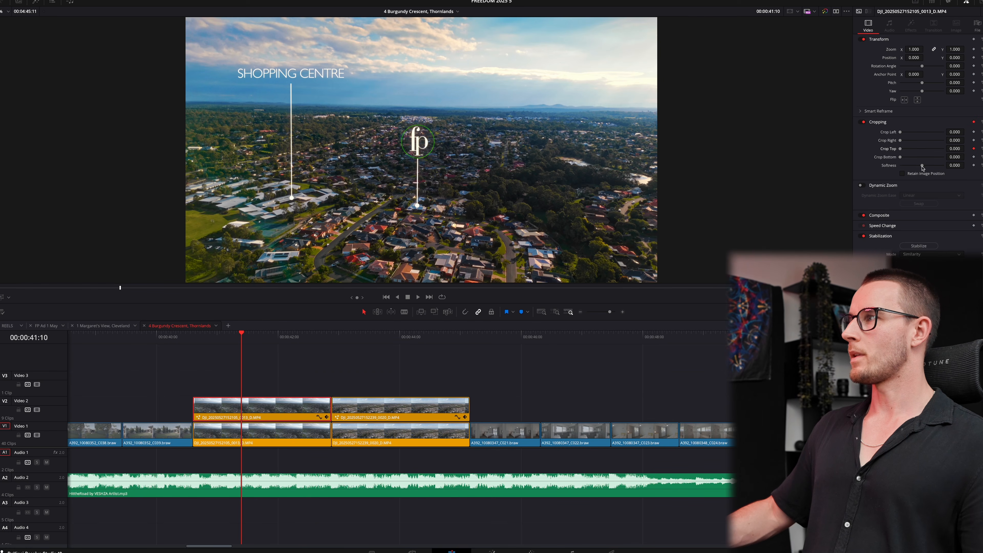
click(191, 336)
key(Right)
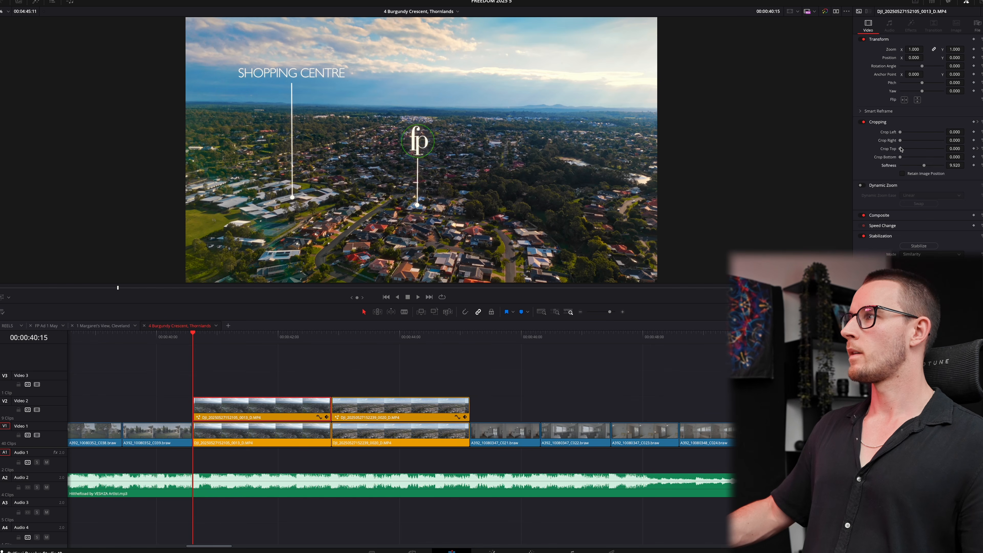
click(449, 373)
key(space)
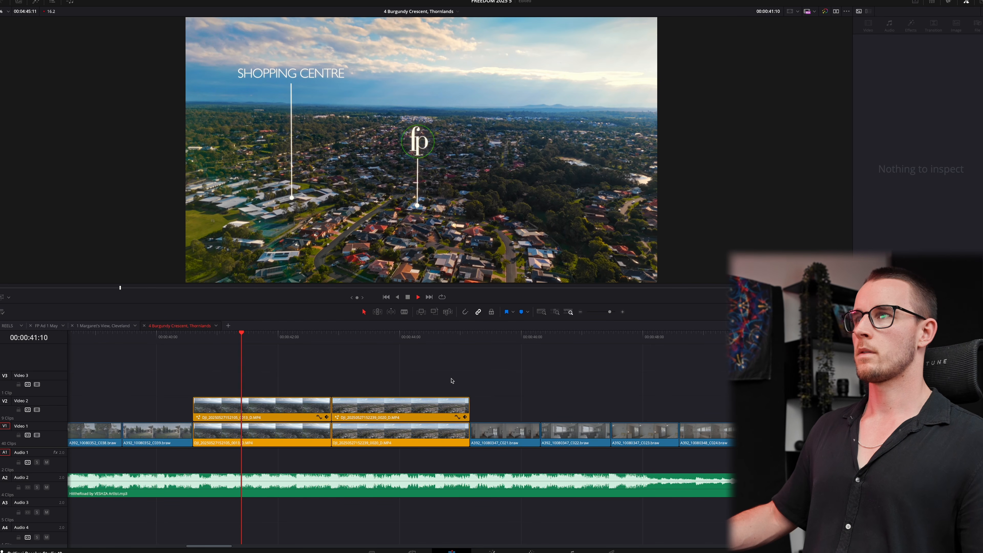
- Re-enable the five adjustment clips and mark the out point at the edit's end, 56:15
scroll(452, 381, down, 3)
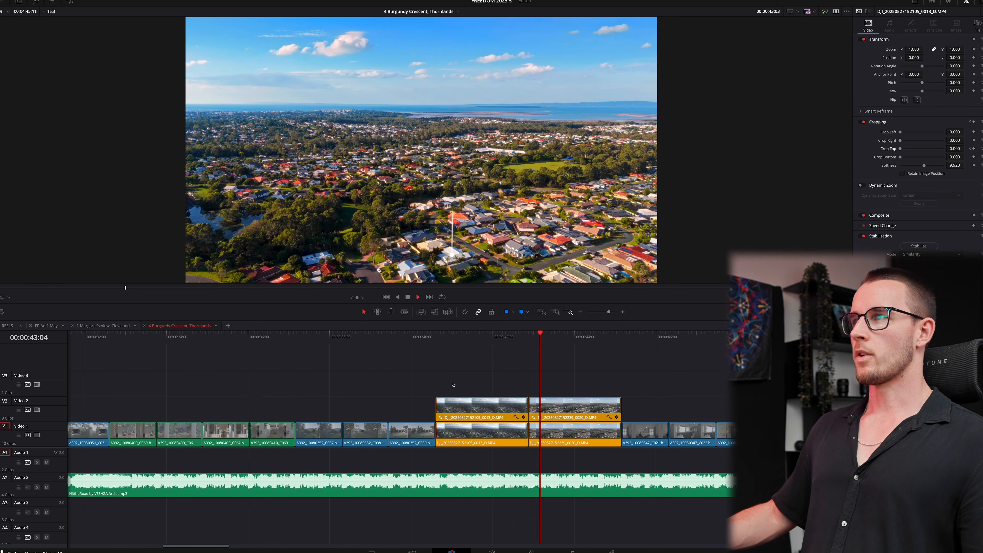
key(space)
scroll(550, 391, down, 6)
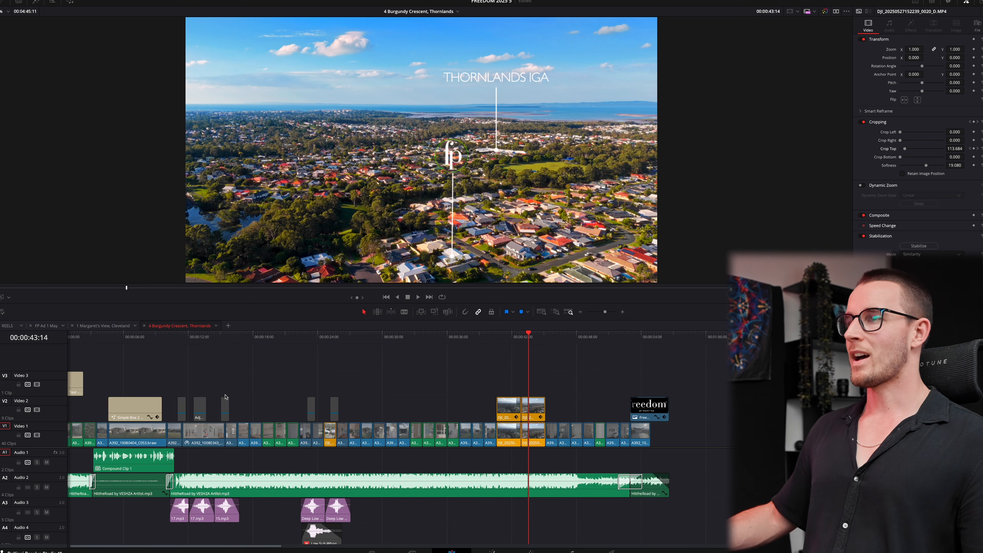
drag(413, 392, 168, 406)
key(d)
click(562, 384)
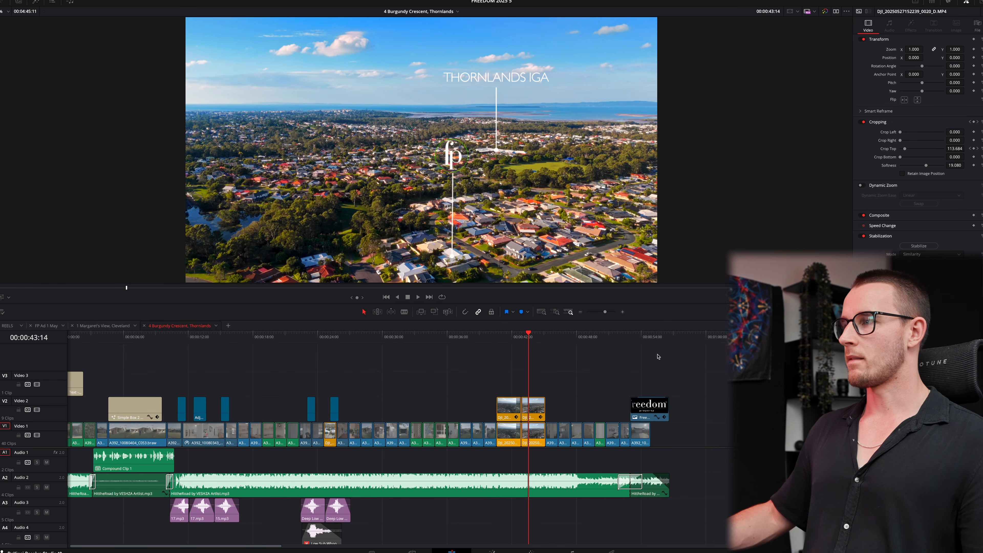
drag(666, 333, 670, 333)
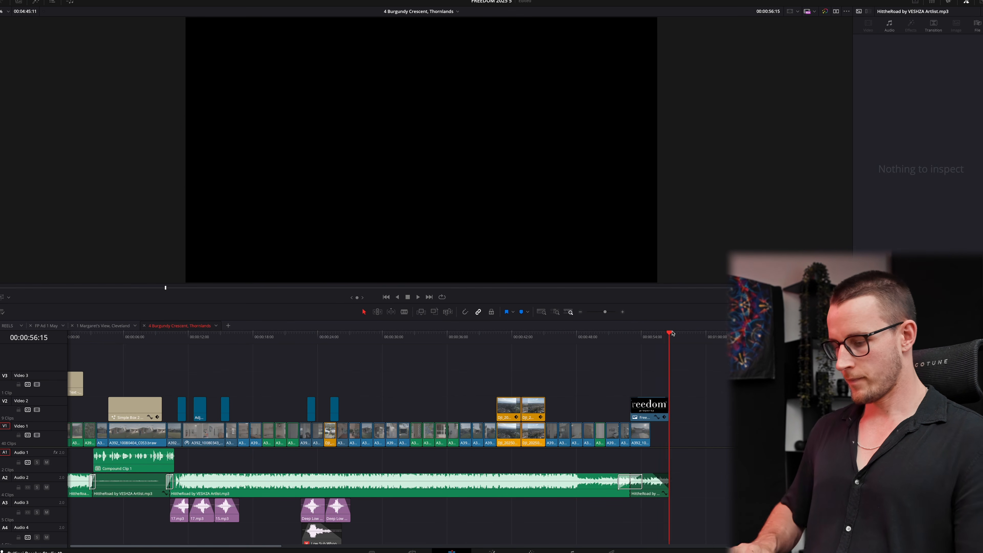
key(o)
- Turn on Voice Isolation at 76 for the Compound Clip 1 voiceover
click(118, 430)
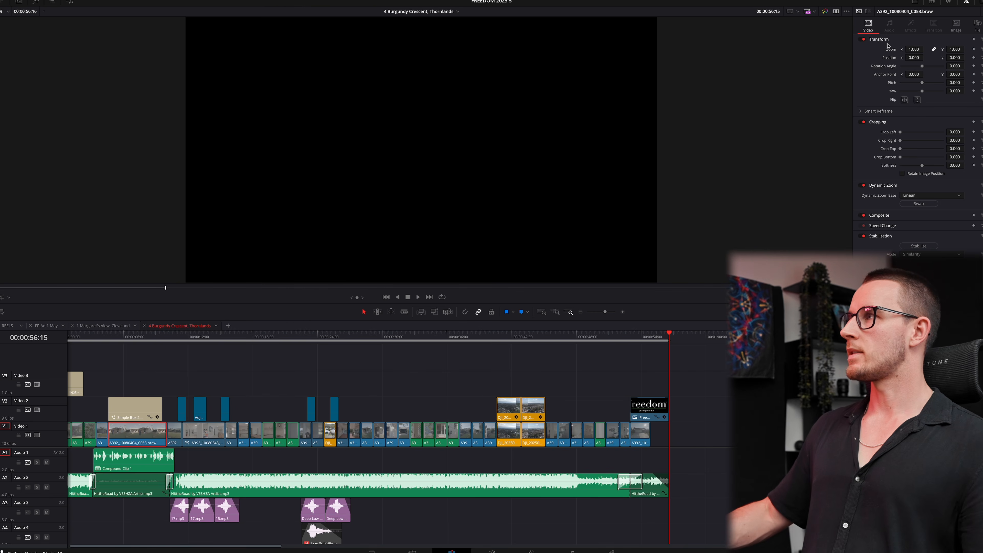
click(152, 458)
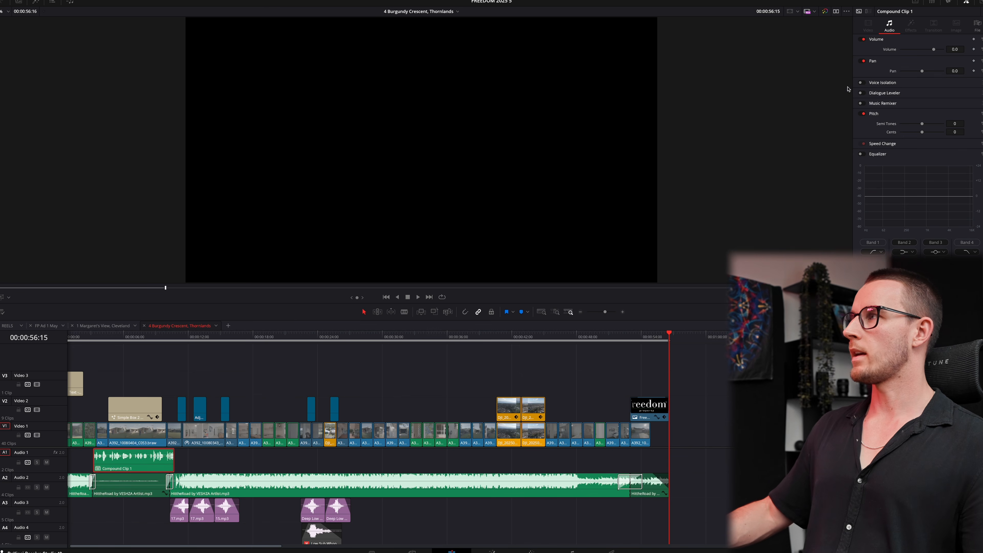
click(869, 84)
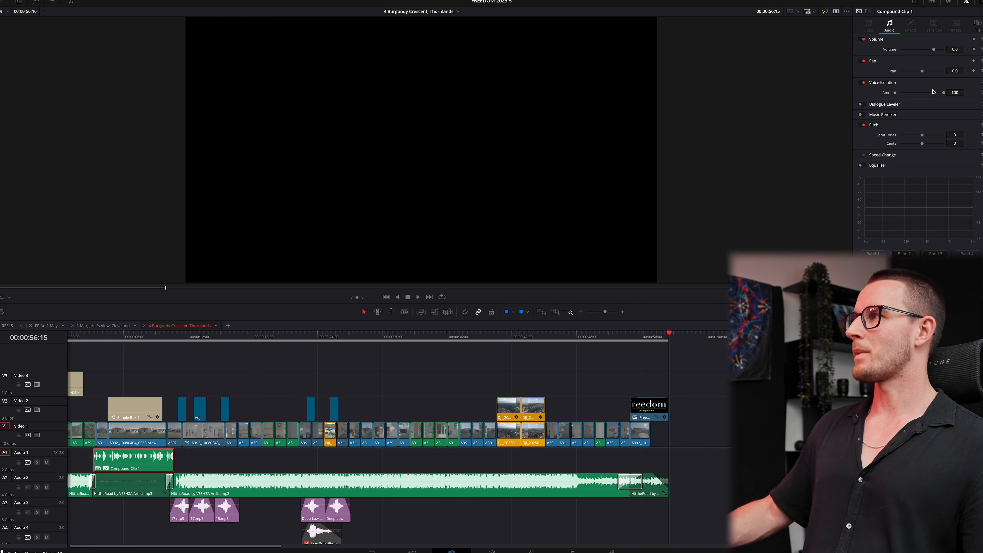
click(185, 384)
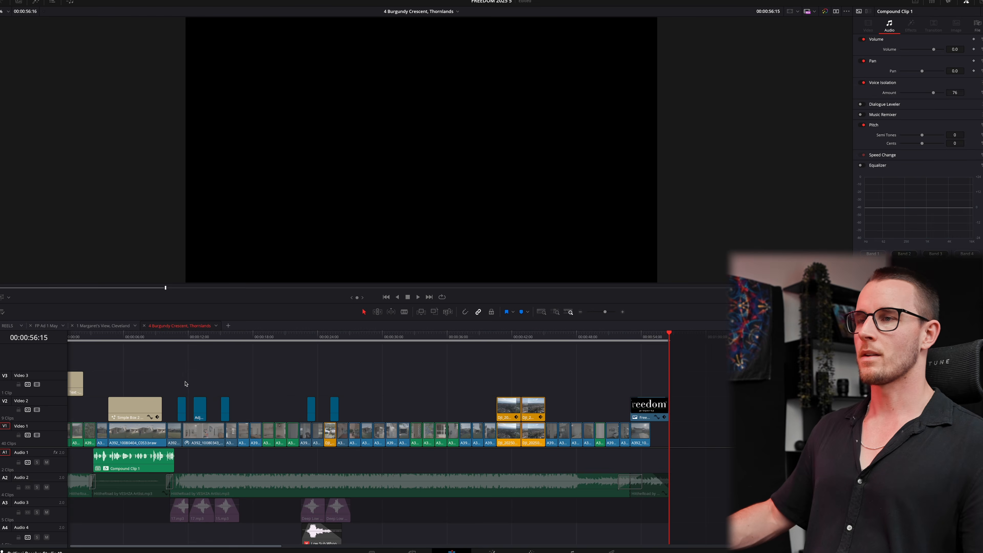
- Select the C006 kitchen clip and bring it into the Color page for grading
drag(177, 335, 67, 336)
scroll(338, 388, down, 3)
scroll(294, 386, up, 3)
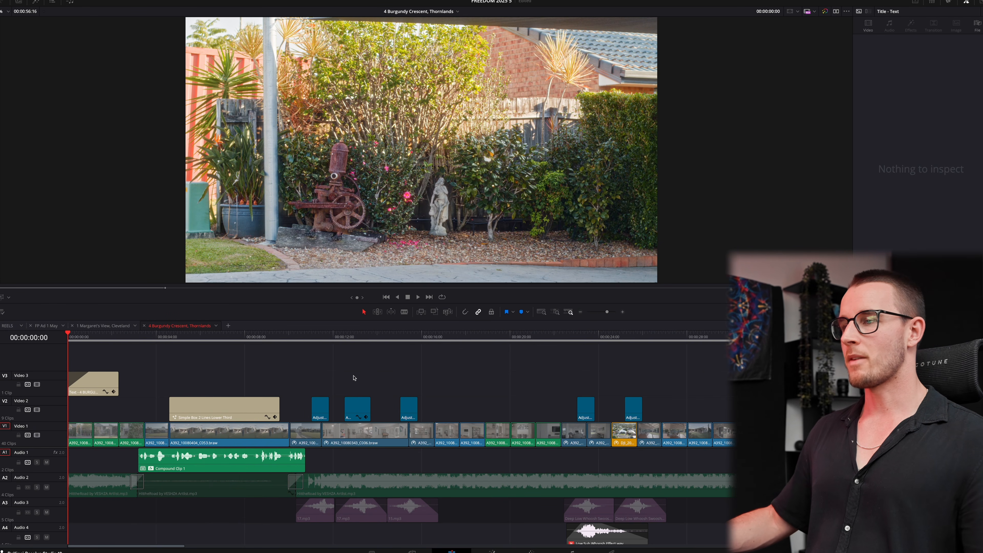
scroll(353, 378, up, 2)
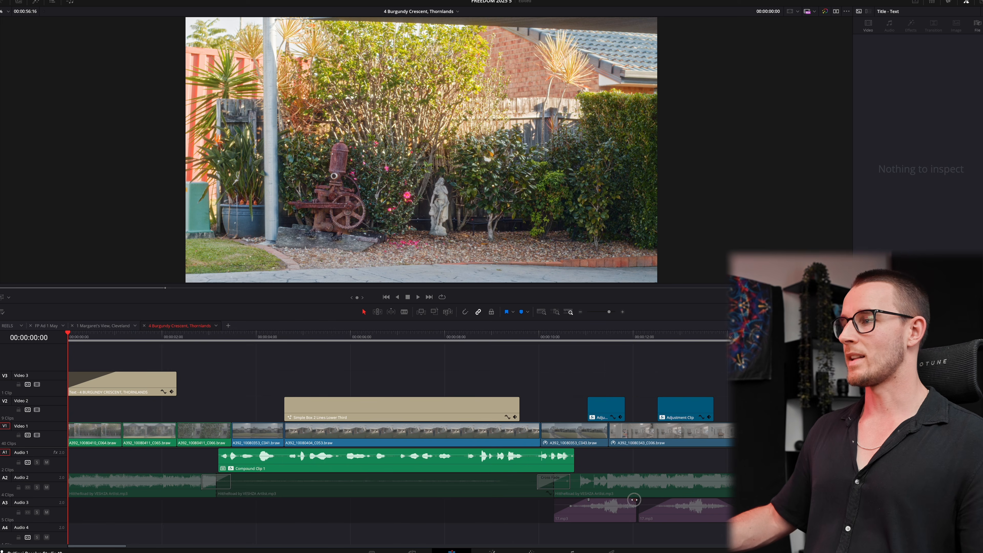
scroll(555, 490, down, 2)
click(368, 445)
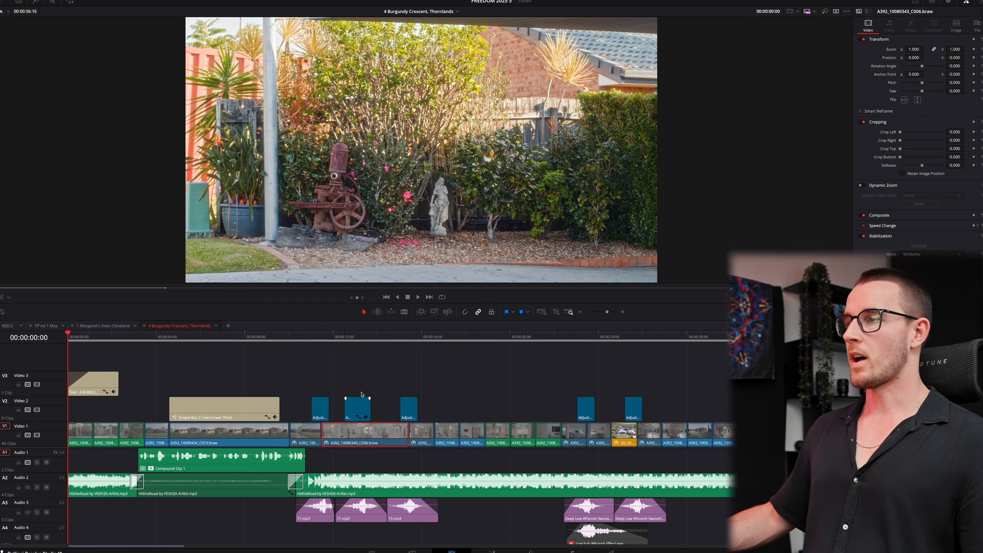
click(335, 341)
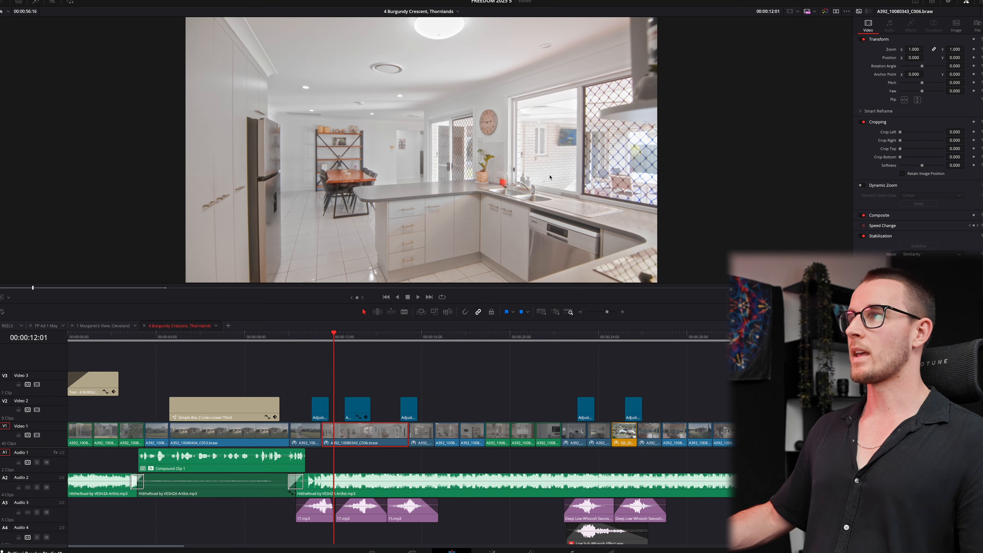
key(shift+6)
- Reset the gamma to neutral, then set clip 12's kitchen shot temperature to -80
click(168, 440)
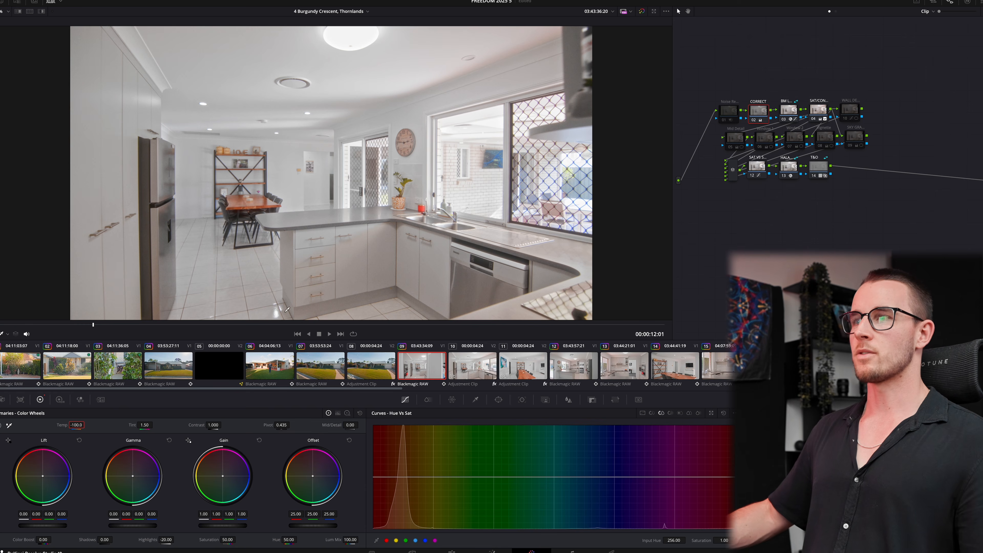
click(501, 378)
click(572, 364)
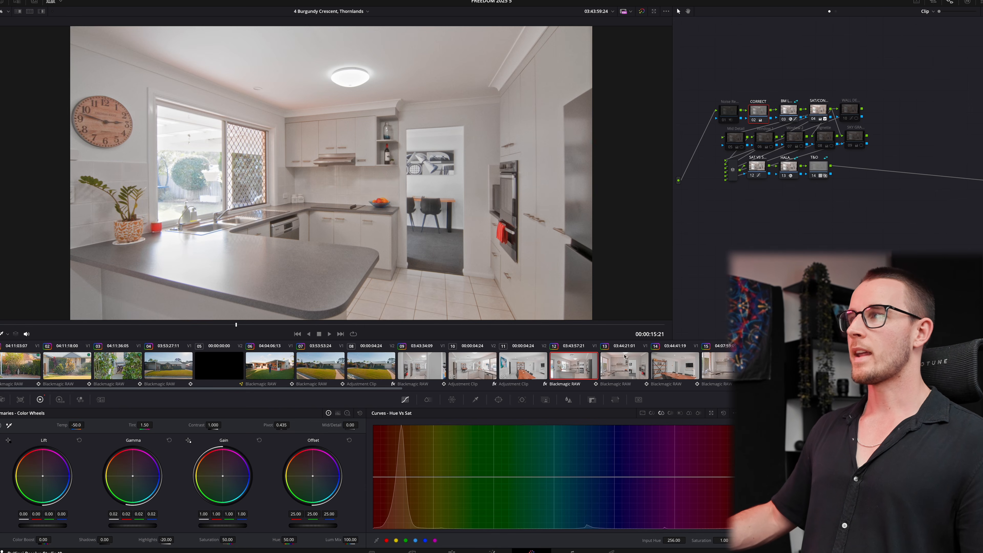
click(76, 425)
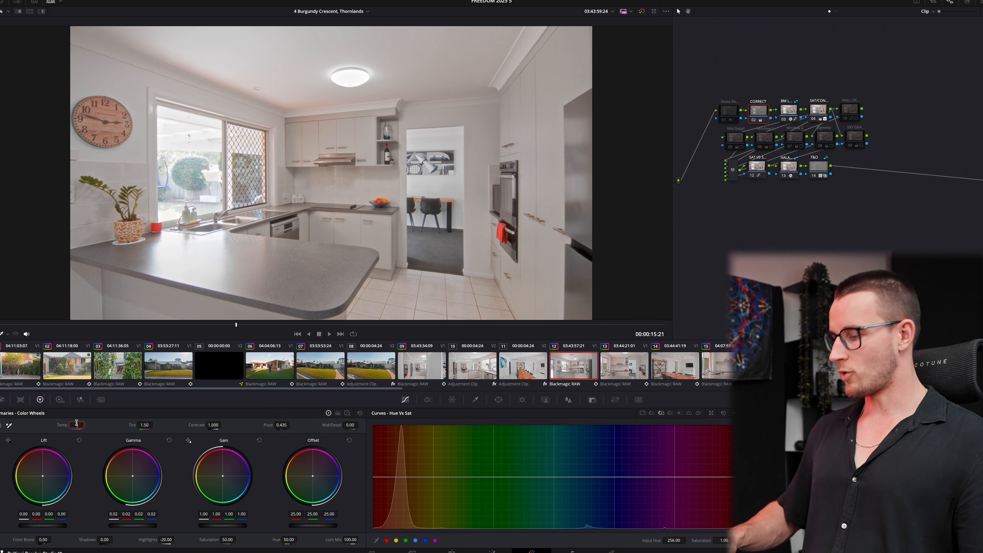
text(-80.0)
- Cool clip 15's kitchen close-up temperature to -160
click(620, 365)
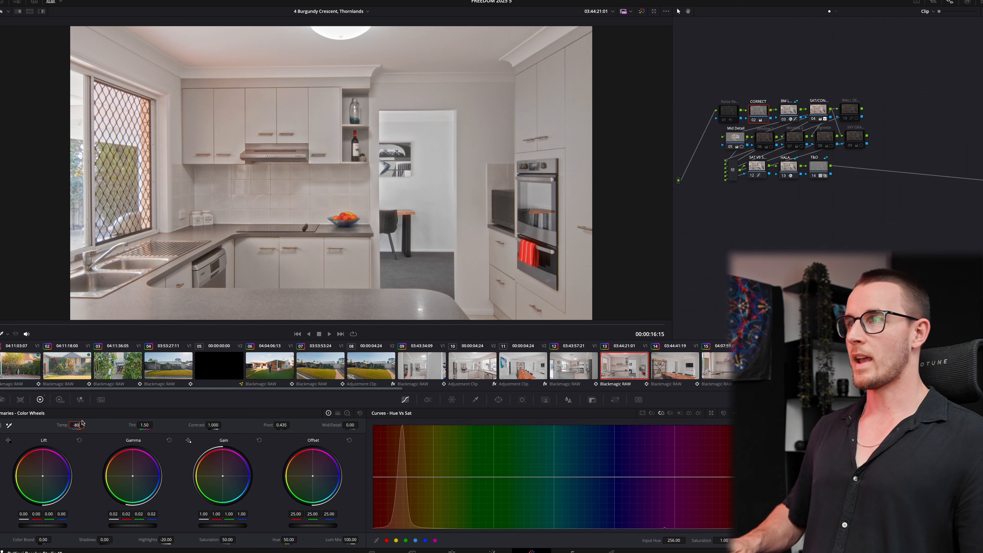
click(687, 377)
click(776, 368)
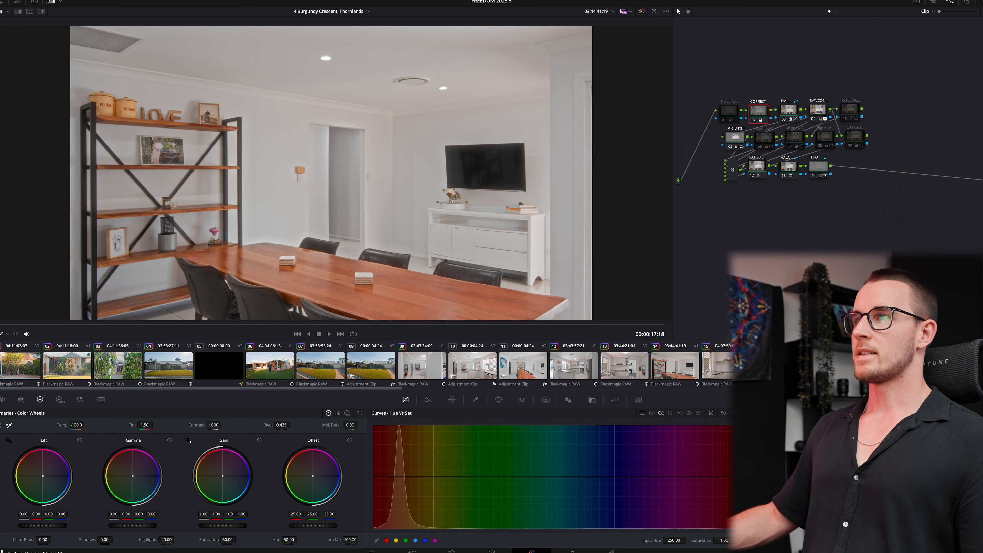
click(724, 370)
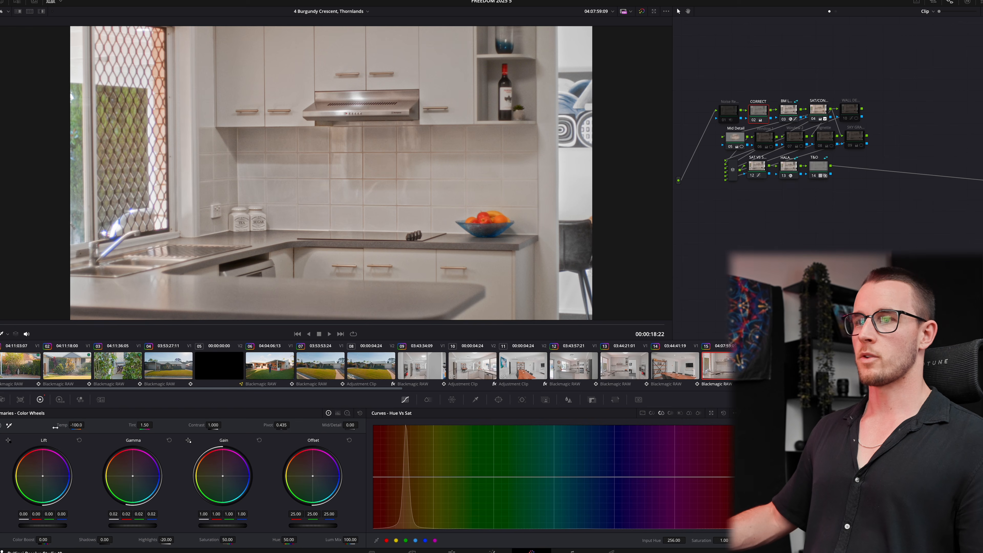
drag(72, 424, 70, 424)
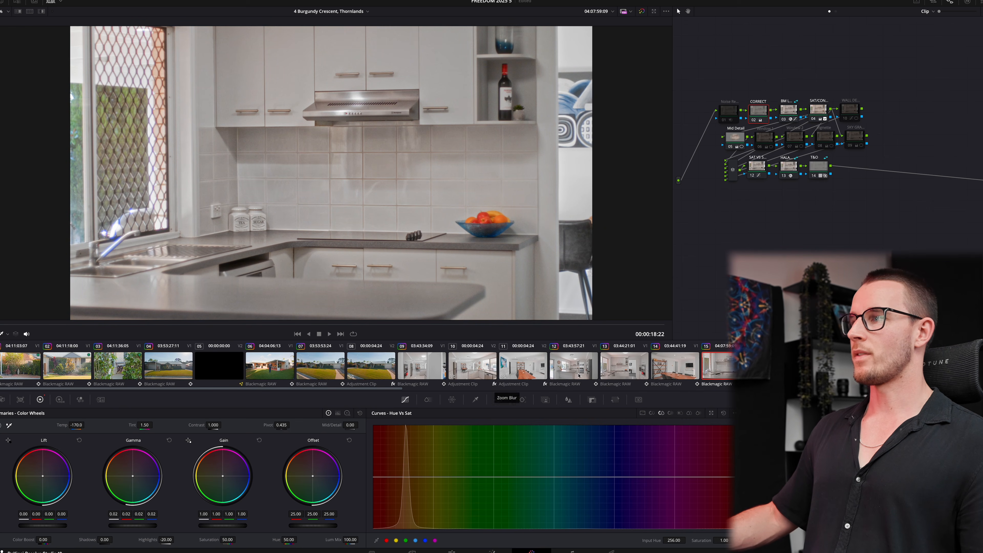
click(776, 367)
- Check the CORRECT node on the later interior clips, then return to the Edit page timeline
click(827, 367)
key(Down)
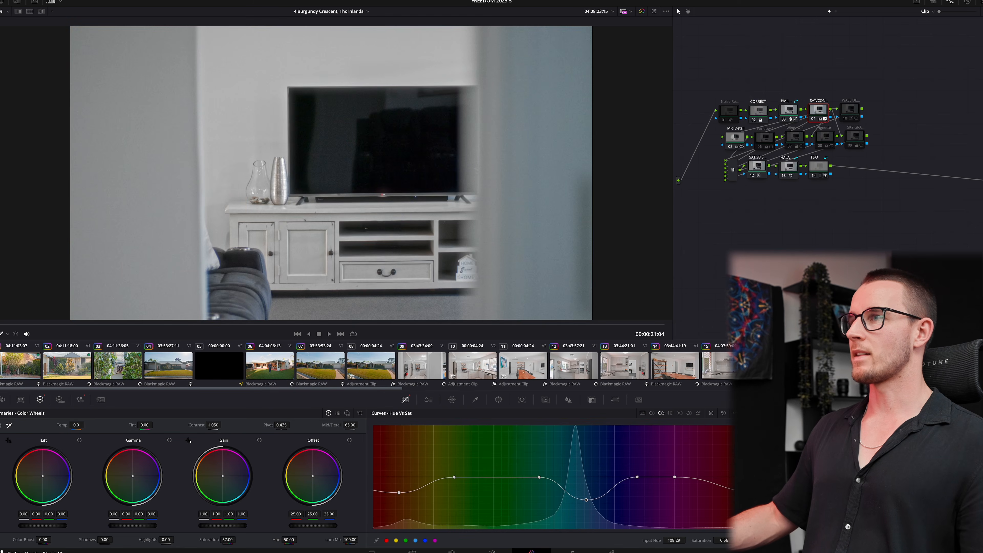
key(Down)
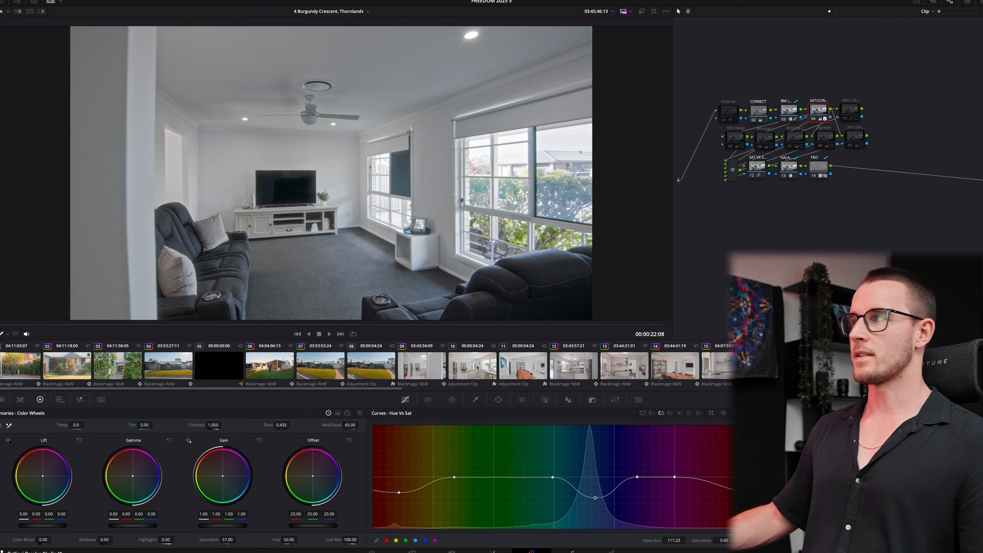
click(758, 110)
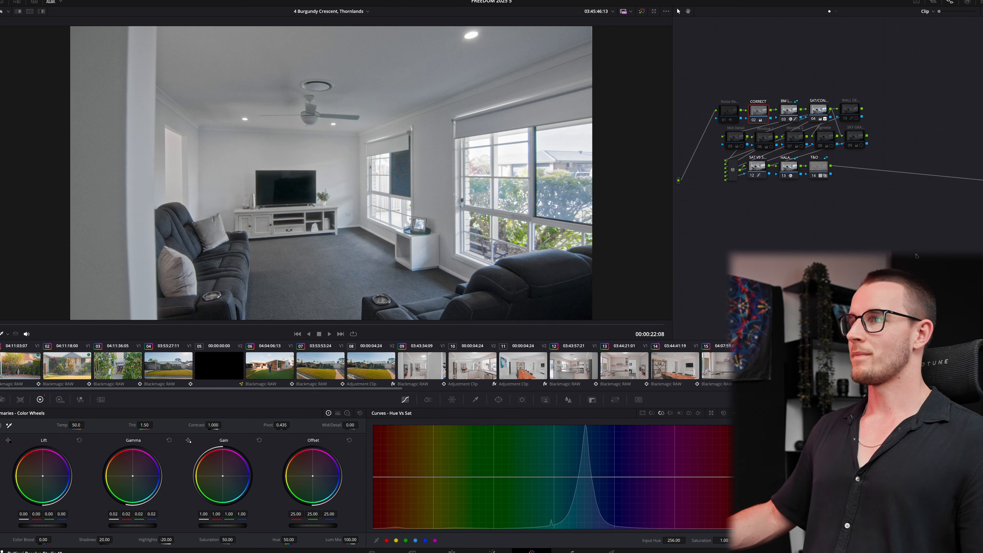
key(shift+4)
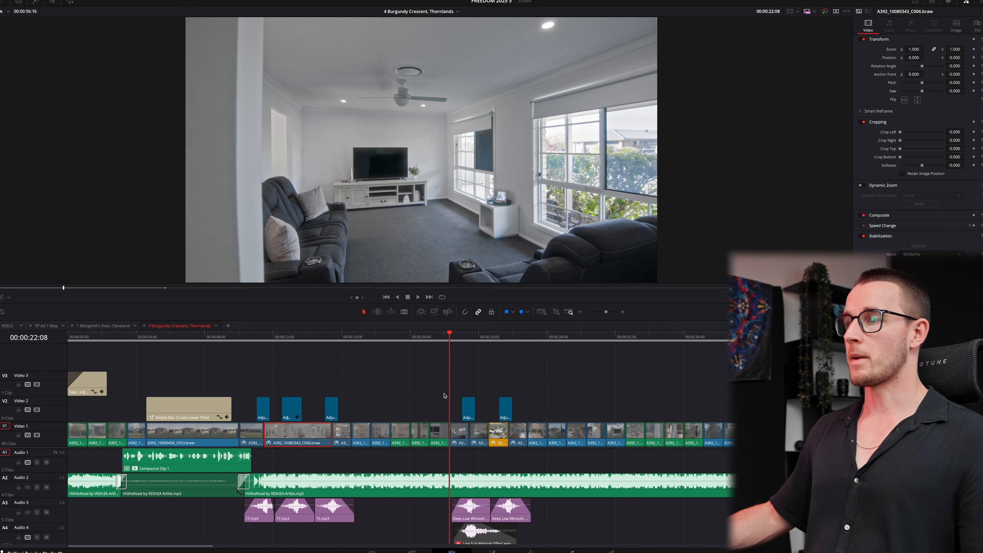
scroll(445, 396, down, 3)
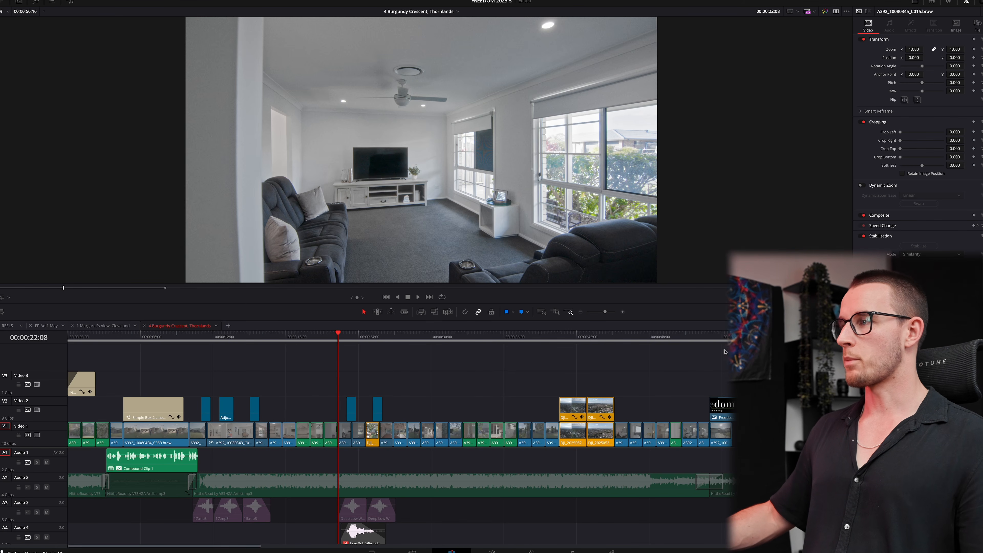